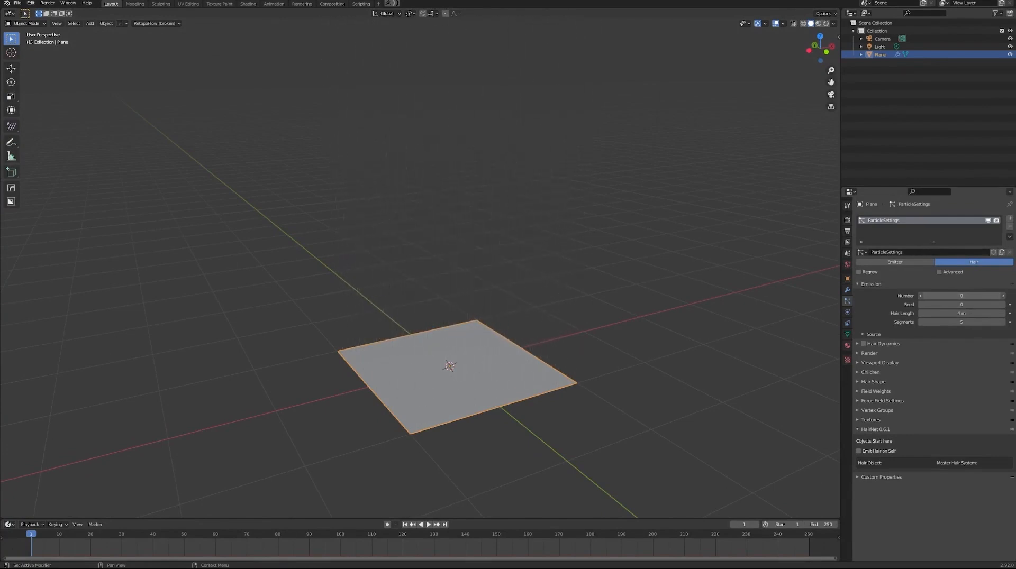
Set the number of hair particles emitted by the plane to 11.
mouse_move(617, 186)
middle_down()
mouse_move(567, 183)
mouse_move(606, 181)
middle_up()
click(921, 296)
click(921, 296)
click(921, 297)
click(921, 296)
drag(933, 297, 945, 299)
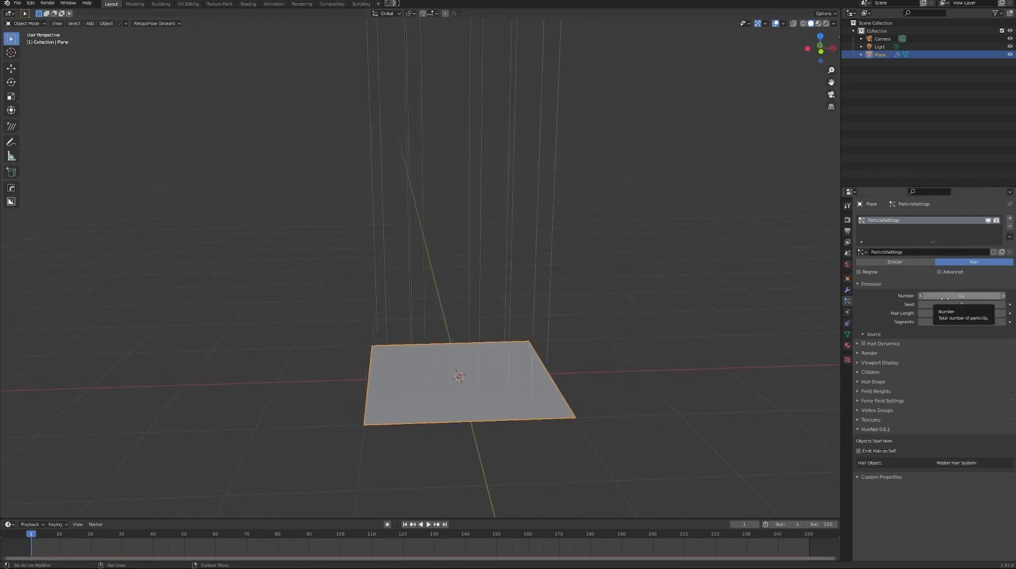
middle_drag(760, 290, 4, 320)
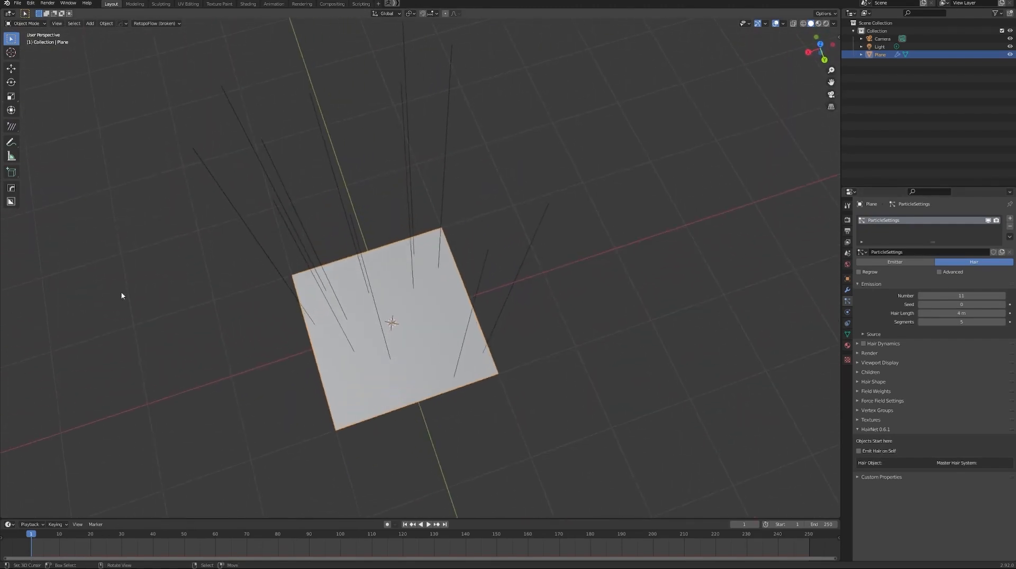
Set the hair emission seed to 130 to change how the strands are distributed on the plane.
drag(961, 305, 1013, 305)
middle_drag(528, 319, 701, 325)
drag(966, 305, 969, 306)
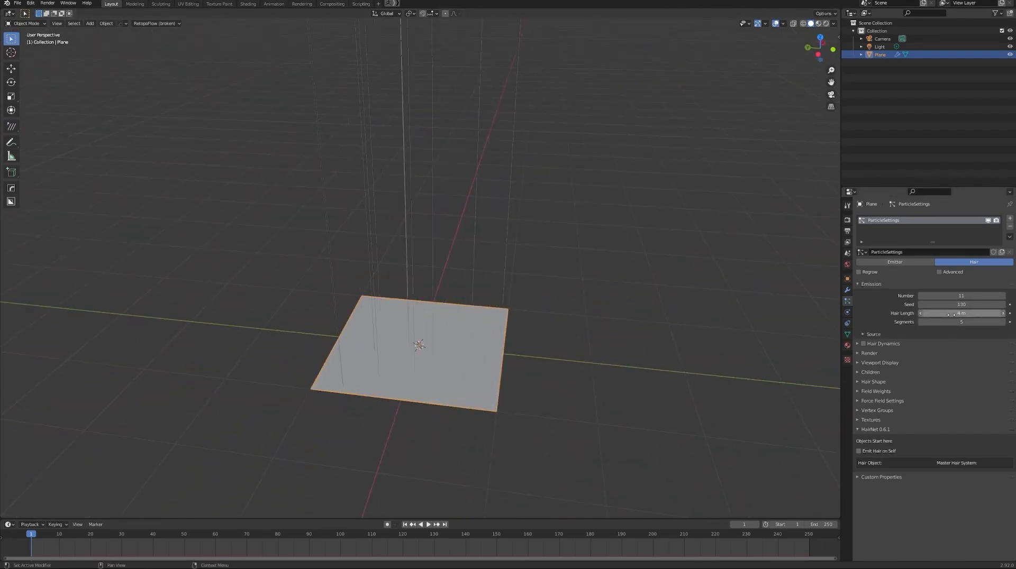
Shorten the hair strands on the plane to a hair length of 1.81 m.
scroll(576, 268, down, 4)
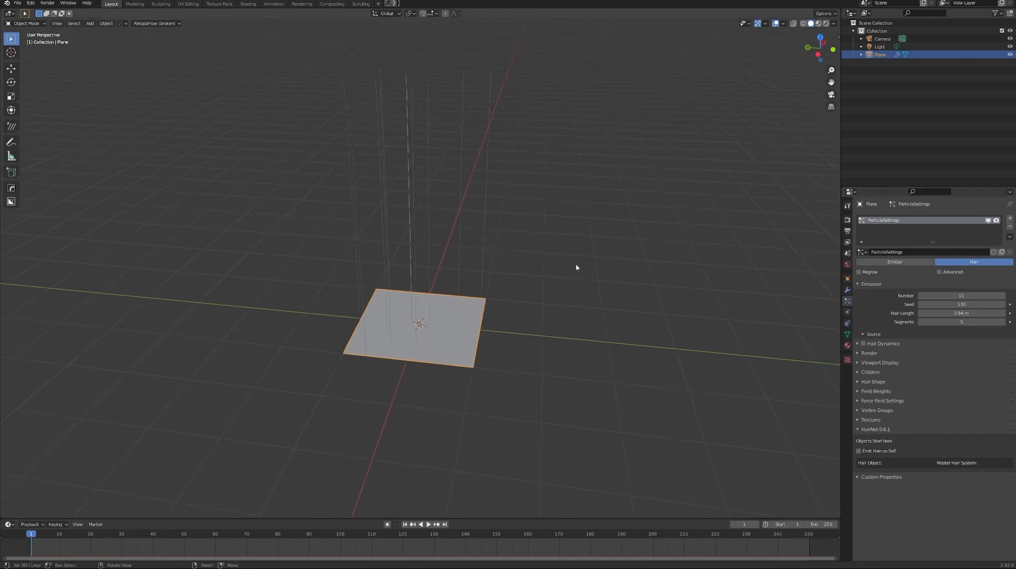
middle_drag(576, 267, 585, 245)
mouse_move(955, 314)
mouse_down()
mouse_move(976, 313)
mouse_move(957, 313)
mouse_up()
scroll(669, 284, up, 3)
middle_drag(669, 285, 736, 274)
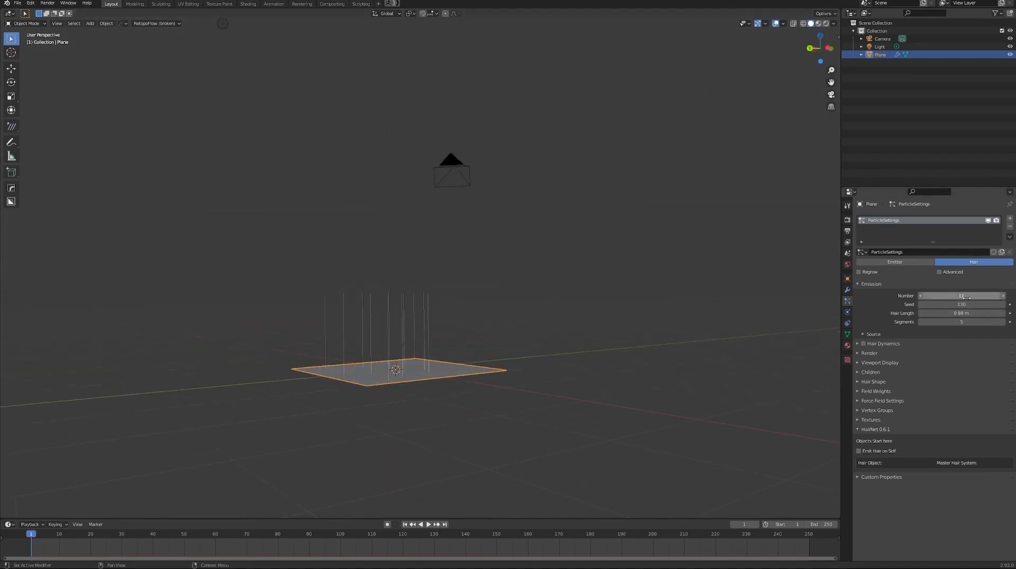
drag(955, 313, 966, 314)
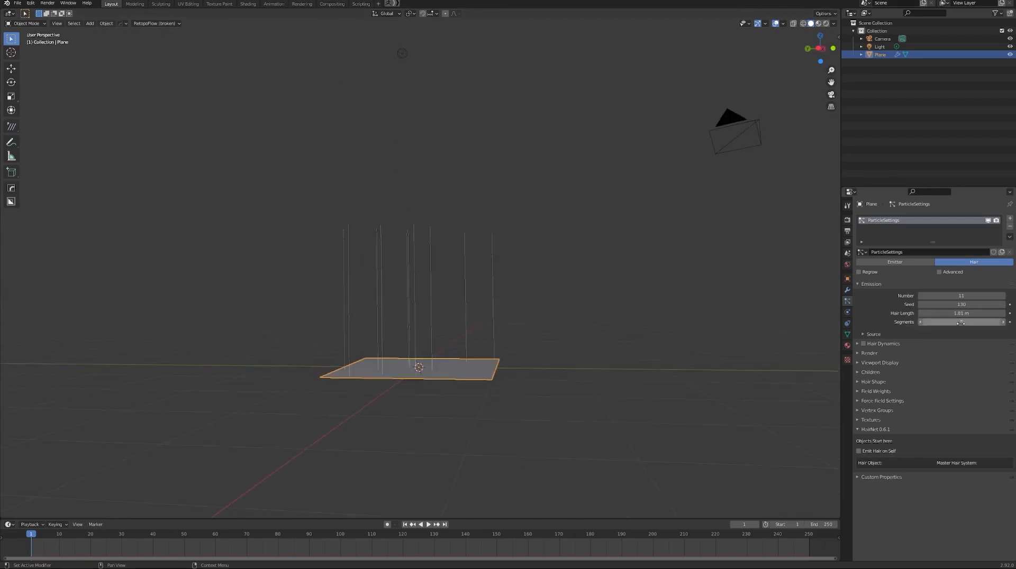
Set the hair segments to 7 and the viewport display strand steps to 7.
drag(955, 322, 974, 321)
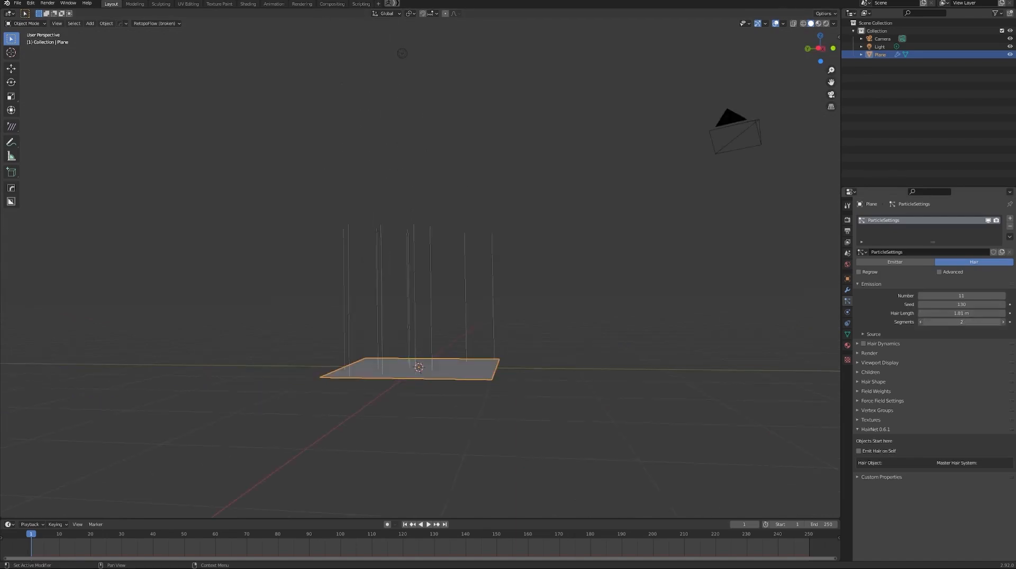
click(873, 334)
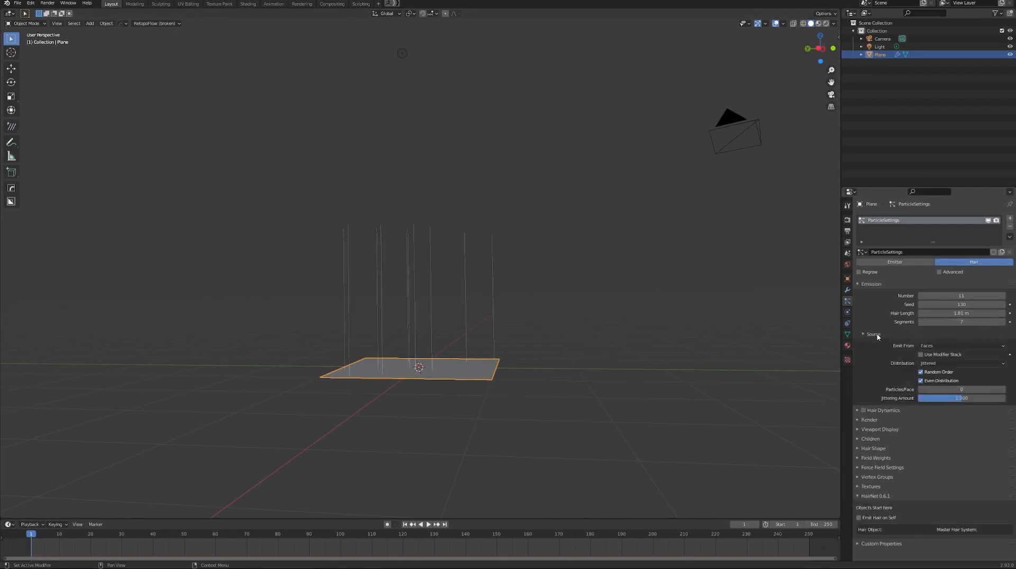
click(874, 334)
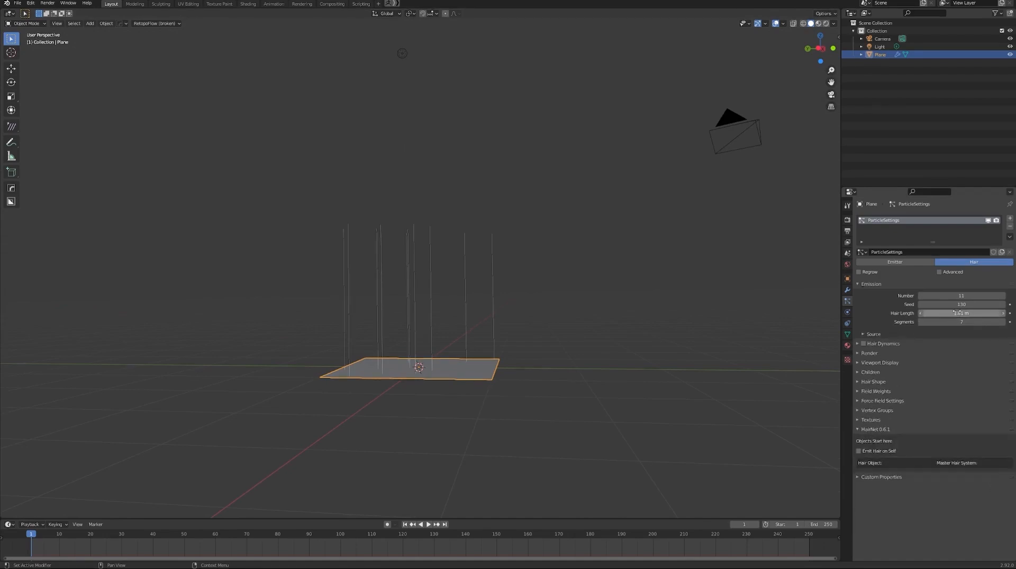
click(860, 353)
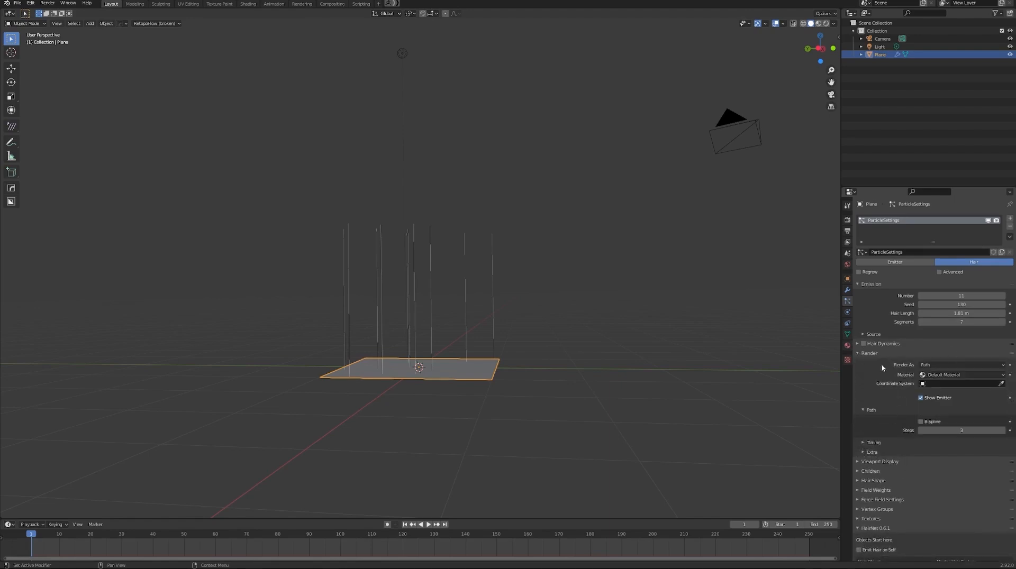
click(870, 353)
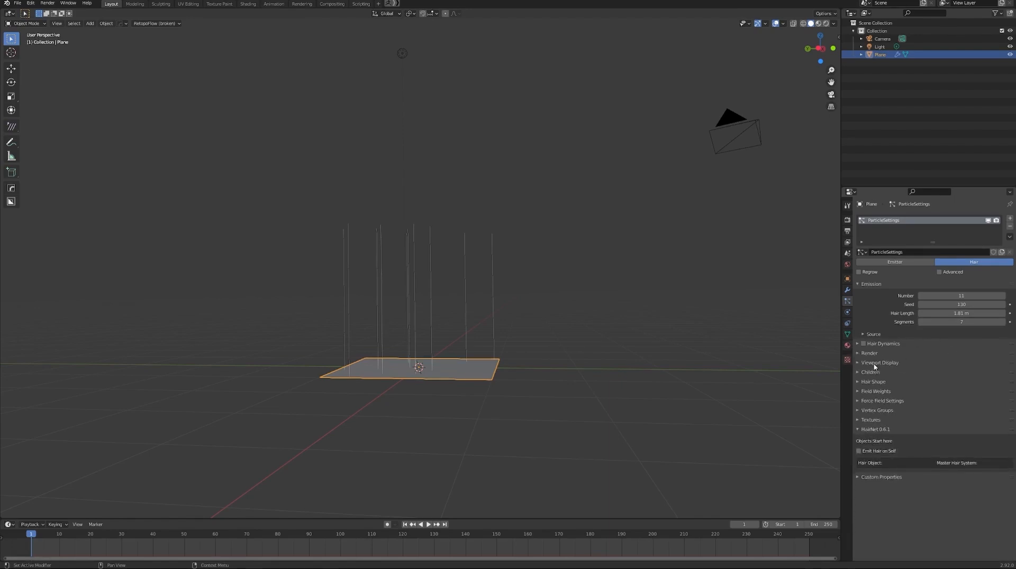
click(859, 364)
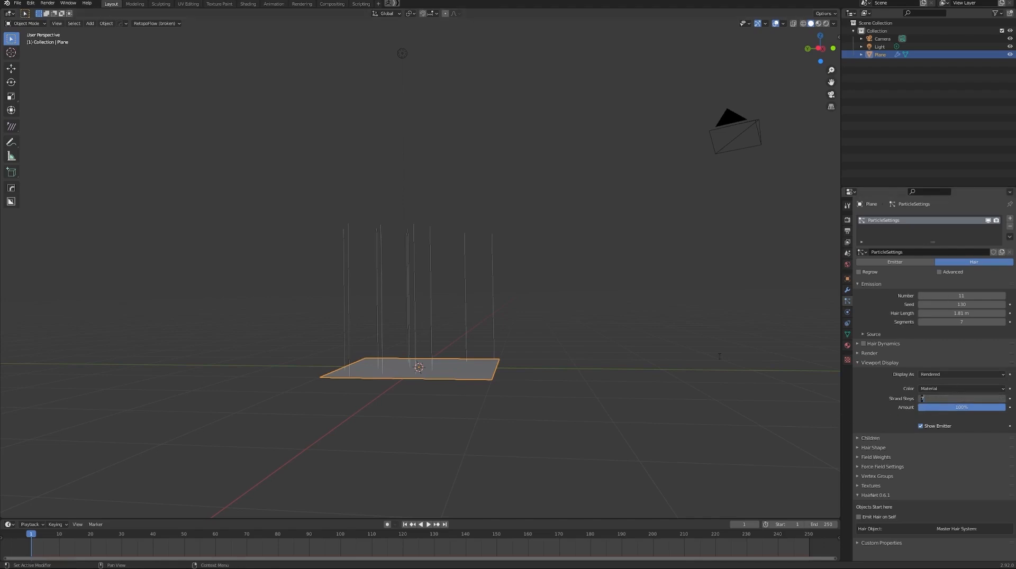
Add Simple children to the hair with display amount 133, threshold 1.000, seed 43 and size 1.139.
click(858, 442)
middle_drag(815, 424, 769, 328)
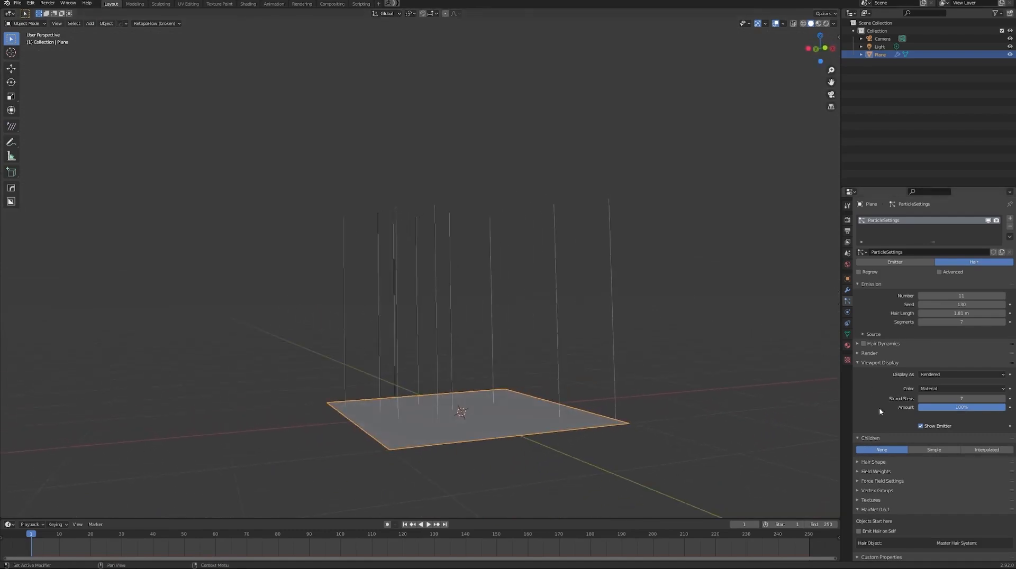
middle_drag(664, 410, 680, 438)
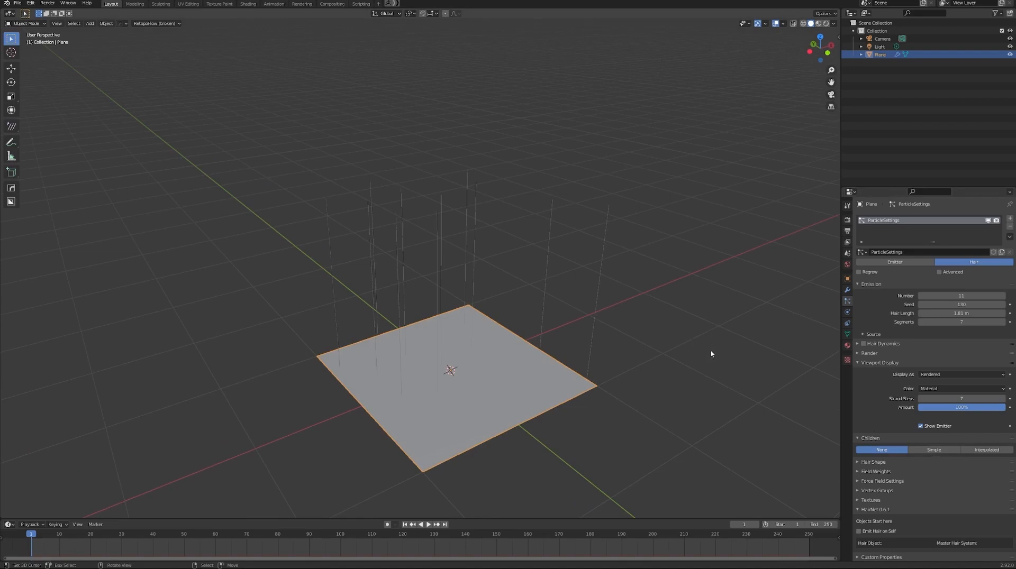
click(935, 451)
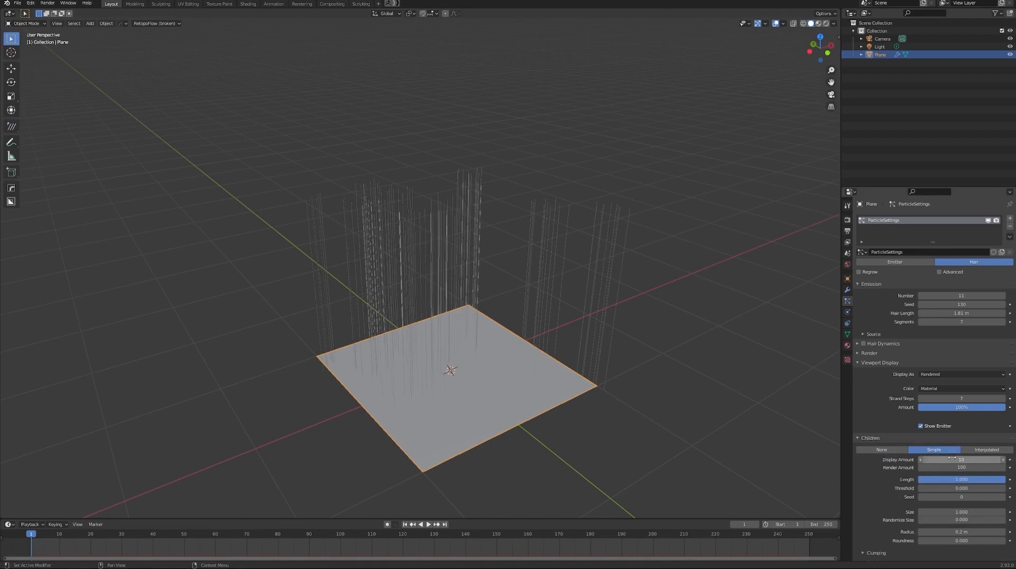
drag(950, 460, 964, 460)
middle_drag(499, 259, 556, 310)
drag(942, 459, 938, 480)
middle_drag(576, 273, 581, 170)
mouse_move(954, 481)
mouse_down()
mouse_move(922, 480)
mouse_move(932, 488)
mouse_move(959, 481)
mouse_move(922, 488)
mouse_move(939, 488)
mouse_up()
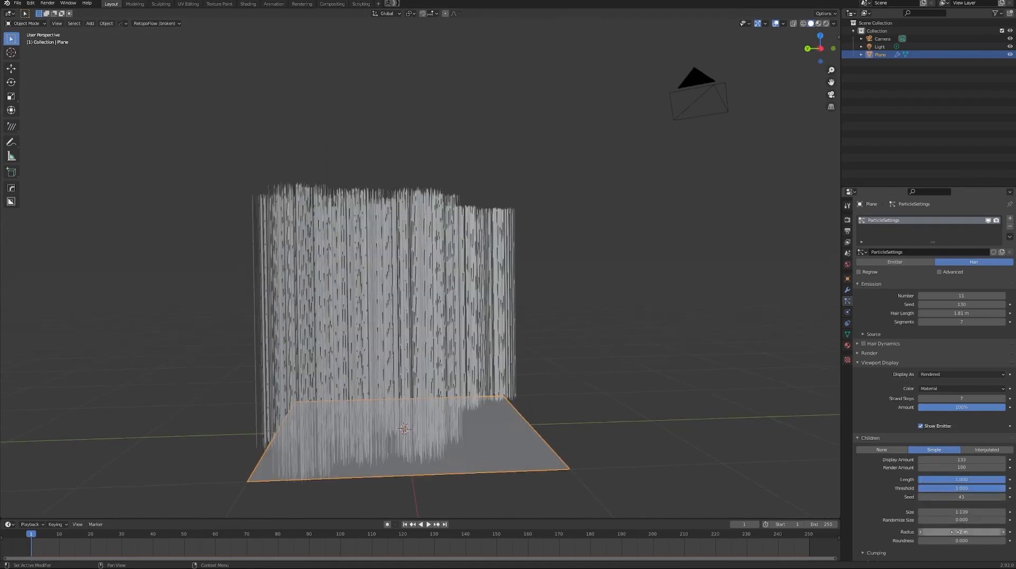
Set the radius of the simple children to 0.28 m and try out their roundness.
drag(955, 532, 973, 532)
middle_drag(495, 302, 614, 365)
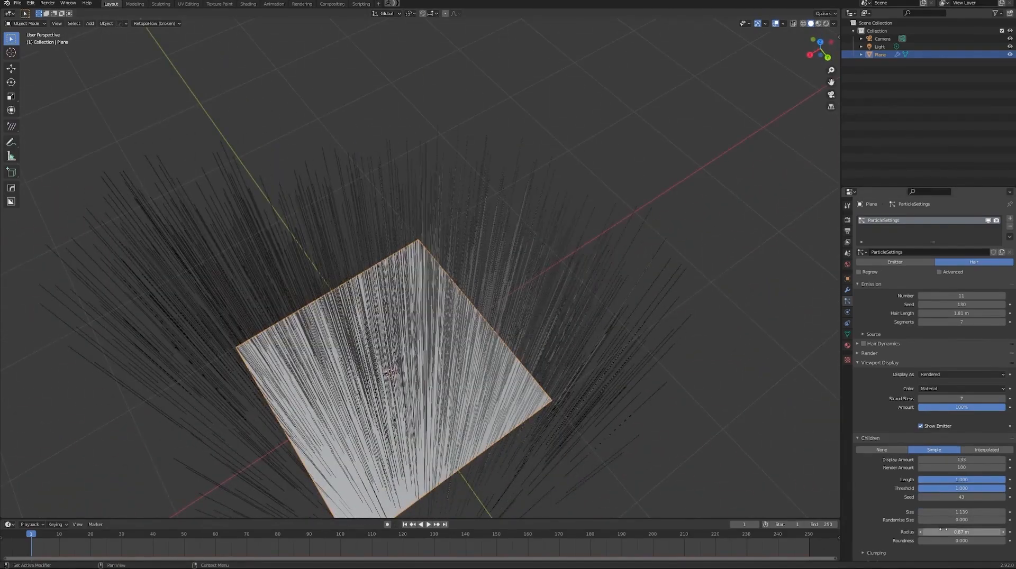
drag(961, 532, 947, 532)
middle_drag(415, 331, 442, 343)
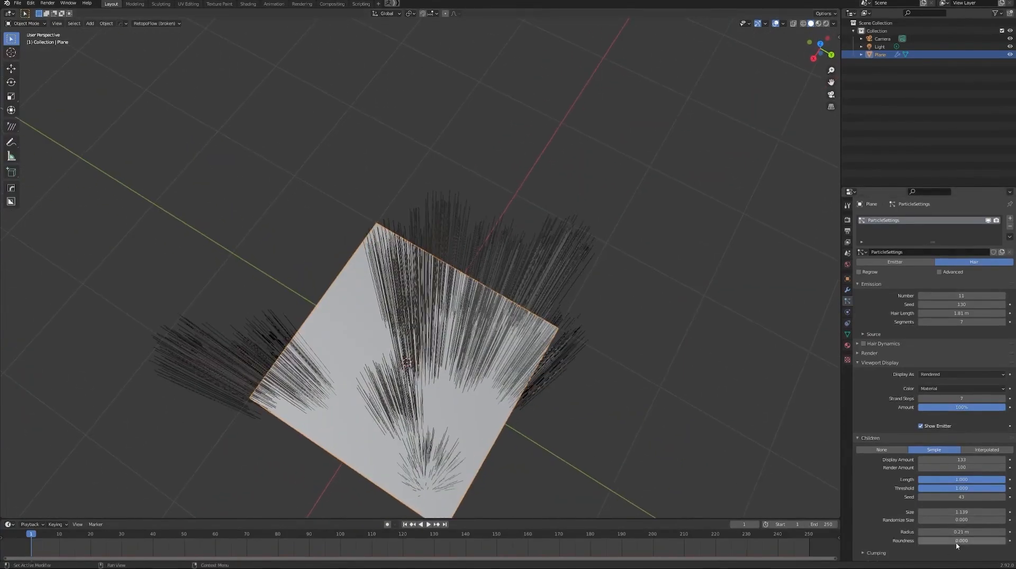
drag(973, 541, 1005, 540)
middle_drag(571, 355, 544, 297)
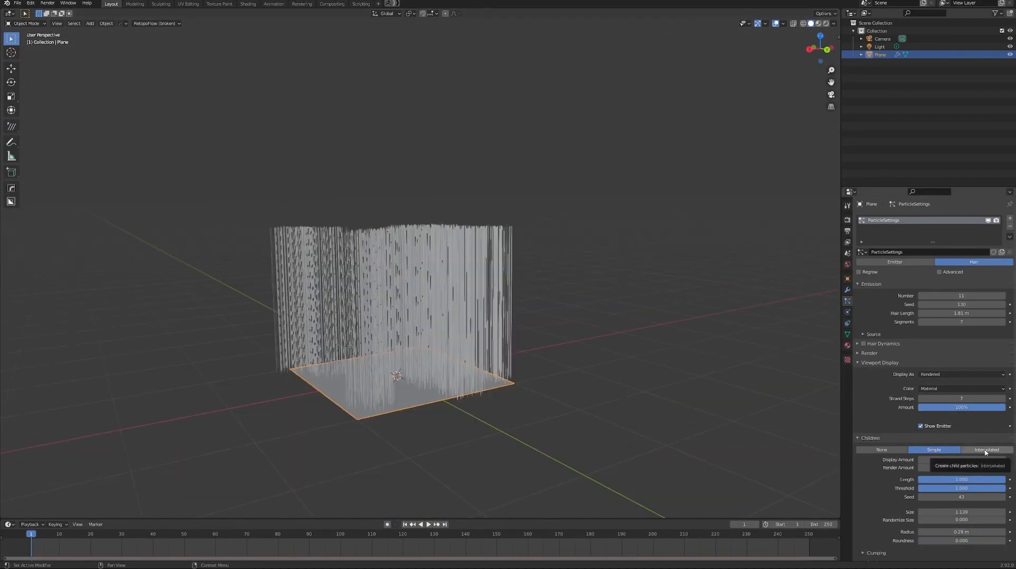
Switch the child hairs to Interpolated and set their display amount to 53.
click(984, 450)
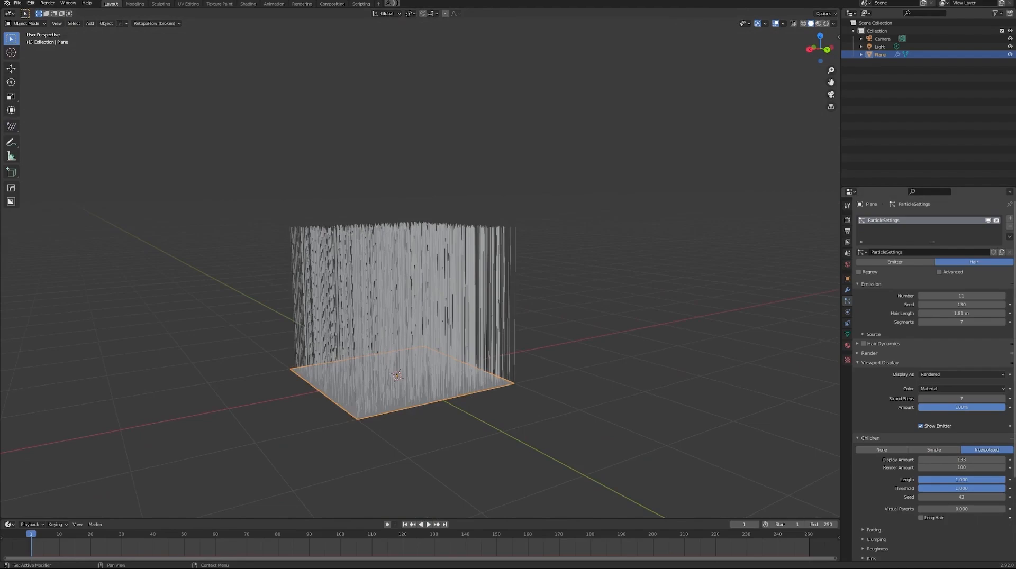
middle_drag(452, 342, 618, 374)
drag(982, 461, 941, 460)
middle_drag(750, 341, 696, 271)
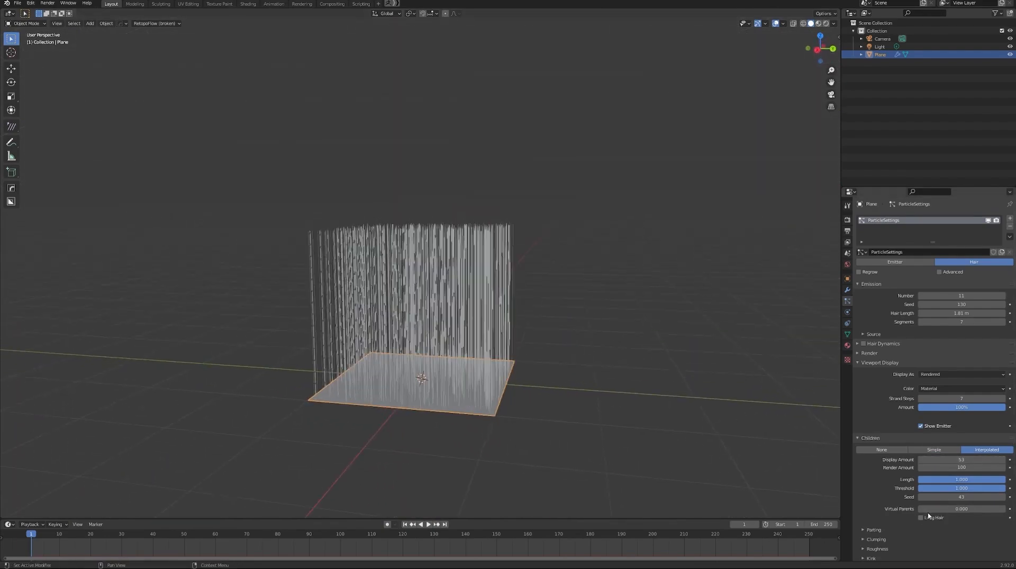
Set the clump value of the child hairs to 1.000 so the strands gather into pointed tufts.
scroll(908, 519, down, 2)
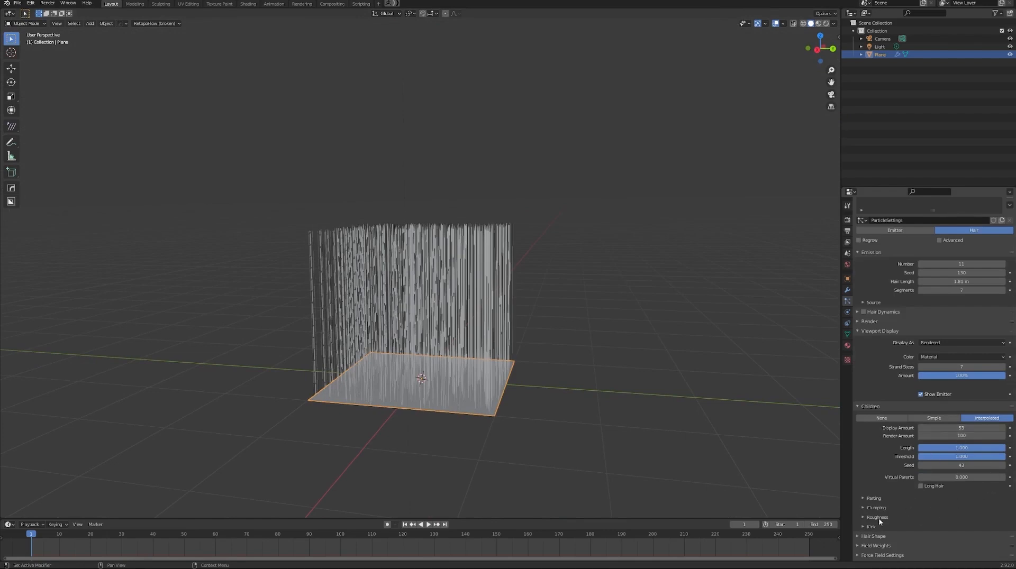
click(862, 508)
scroll(862, 510, down, 3)
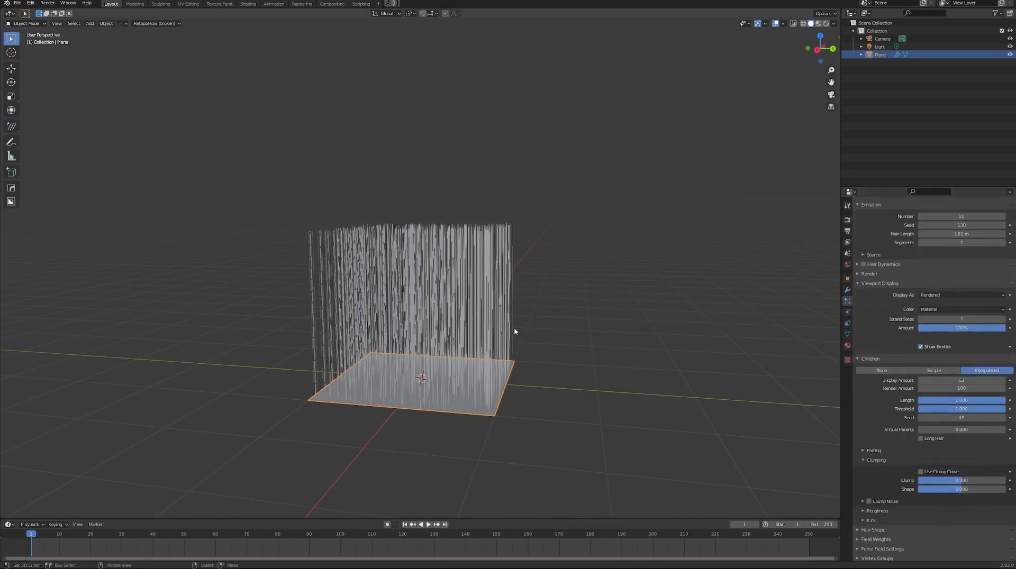
middle_drag(513, 336, 559, 350)
middle_drag(663, 369, 631, 340)
drag(961, 480, 1005, 481)
middle_drag(661, 339, 680, 301)
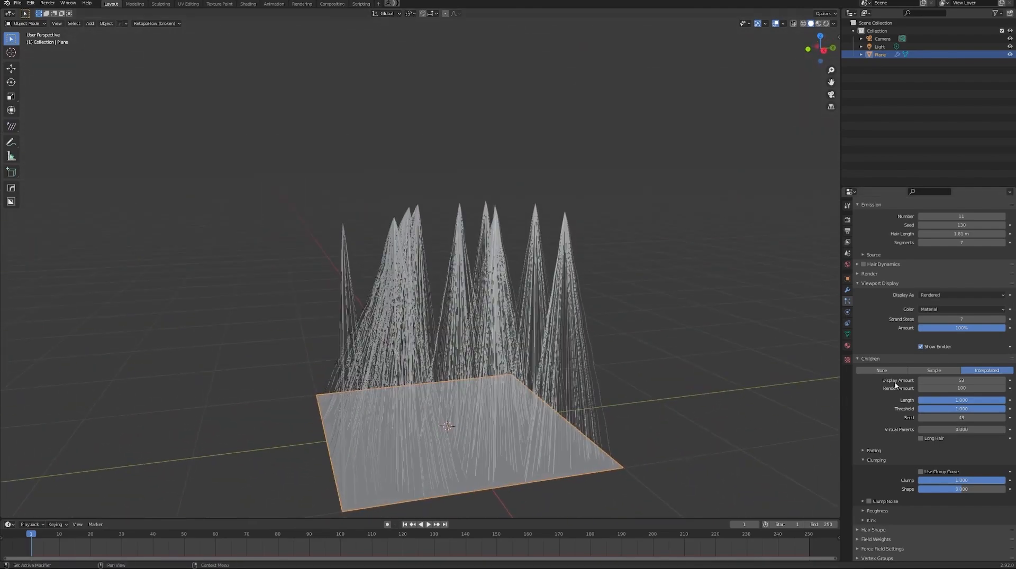
Compare the hair without children, return to Interpolated, and set the clump shape to 0.243.
click(881, 371)
click(989, 449)
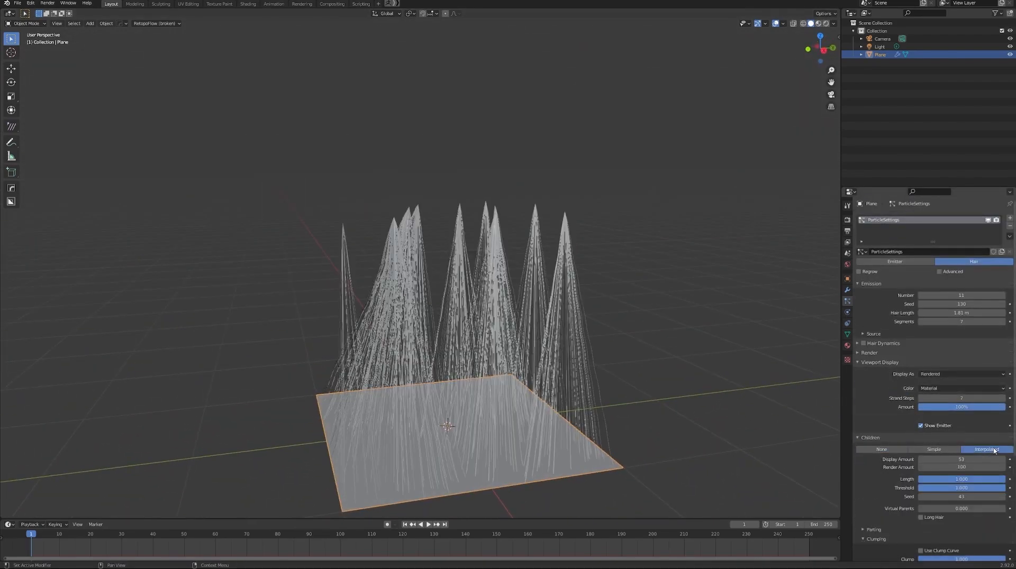
middle_drag(595, 285, 578, 281)
scroll(917, 495, down, 5)
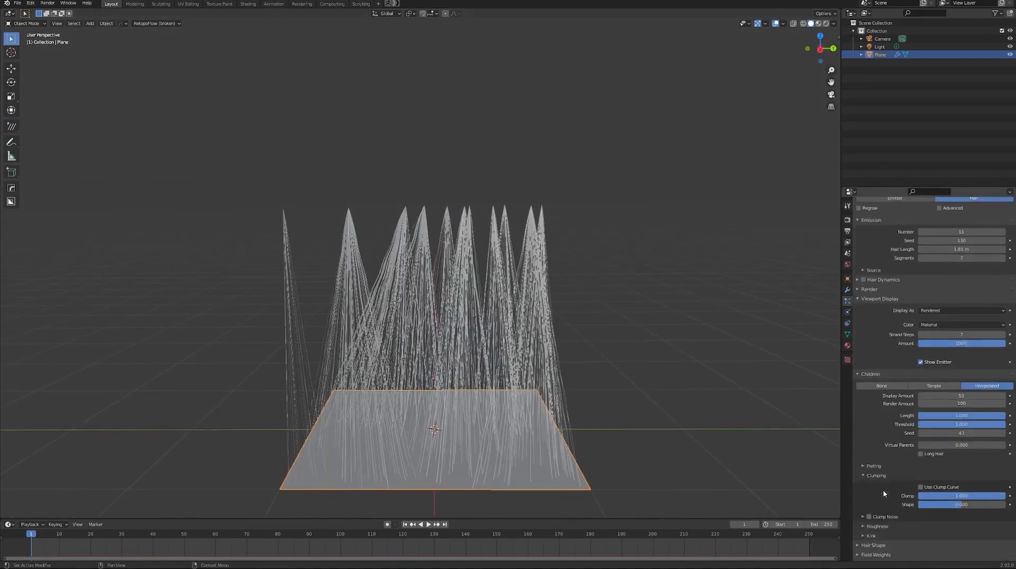
mouse_move(963, 489)
mouse_down()
mouse_move(1002, 489)
mouse_move(954, 489)
mouse_move(968, 489)
mouse_up()
Try out uniform roughness on the child hairs and return it to 0.000.
click(877, 511)
scroll(920, 484, down, 8)
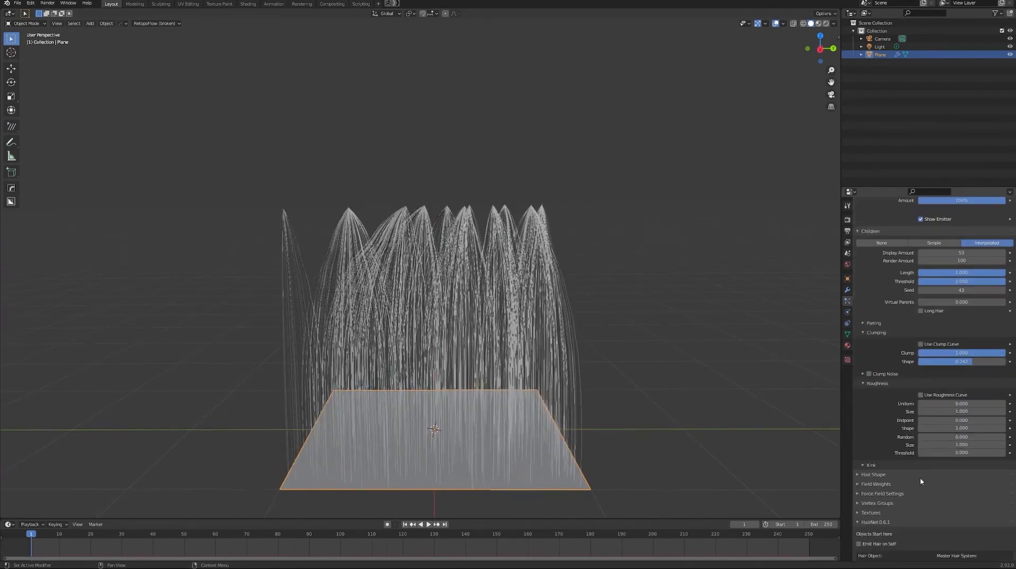
mouse_move(947, 404)
mouse_down()
mouse_move(969, 403)
mouse_move(958, 404)
mouse_up()
click(930, 405)
drag(931, 405, 964, 403)
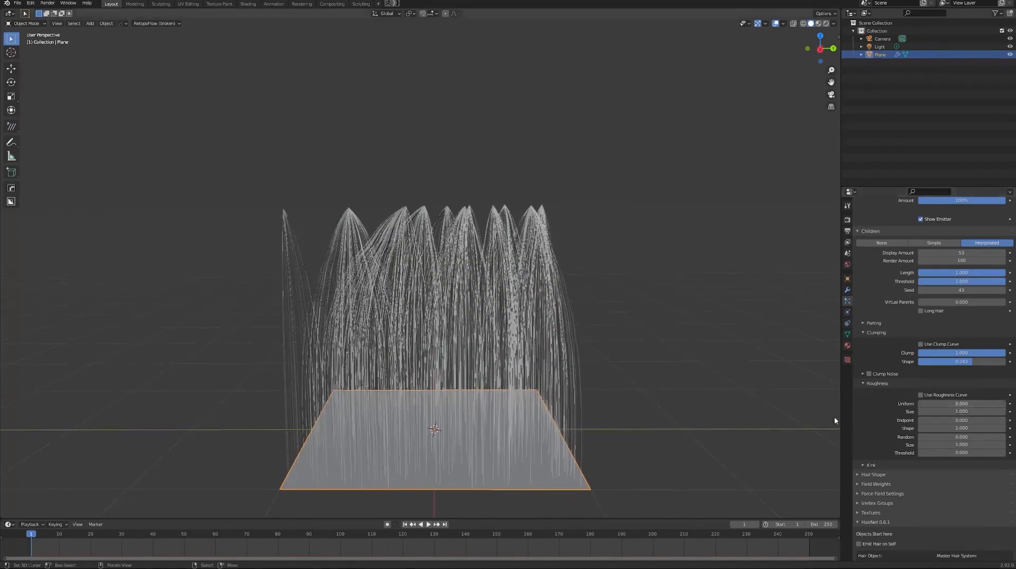
Set the child hairs' random roughness to 0.007 with size 0.166 and threshold 0.270.
drag(961, 438, 982, 437)
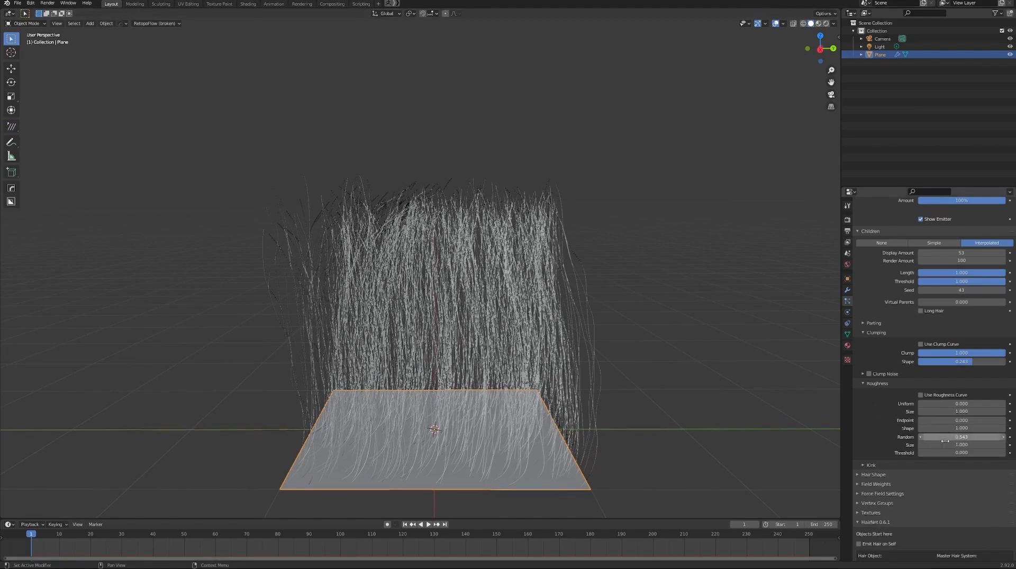
drag(961, 453, 935, 445)
mouse_move(709, 260)
middle_down()
mouse_move(628, 254)
mouse_move(709, 257)
middle_up()
drag(952, 437, 929, 437)
Try a Curl kink with 0.37 m amplitude on the child hairs and restore the kink type to Nothing.
click(868, 465)
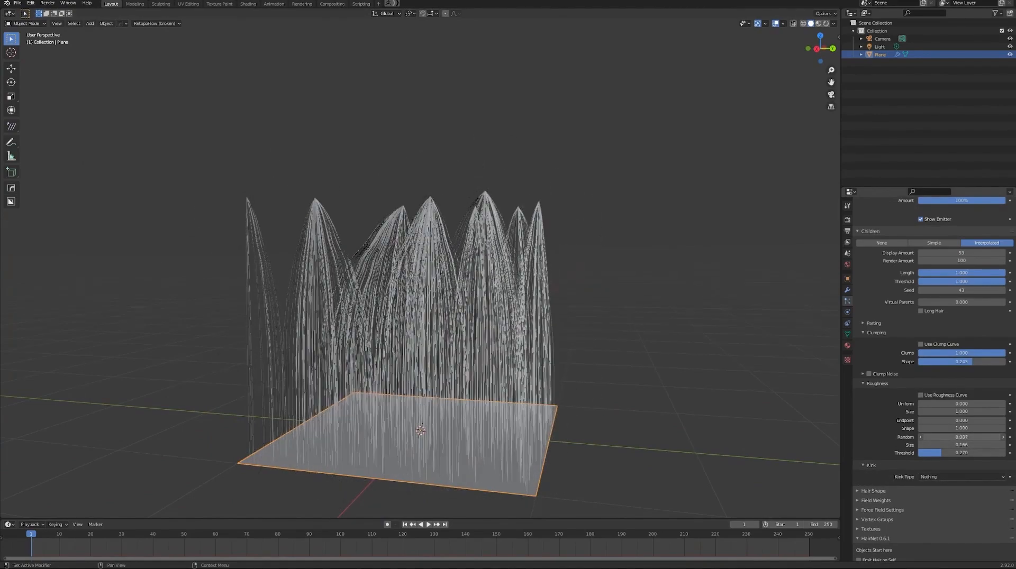
click(927, 478)
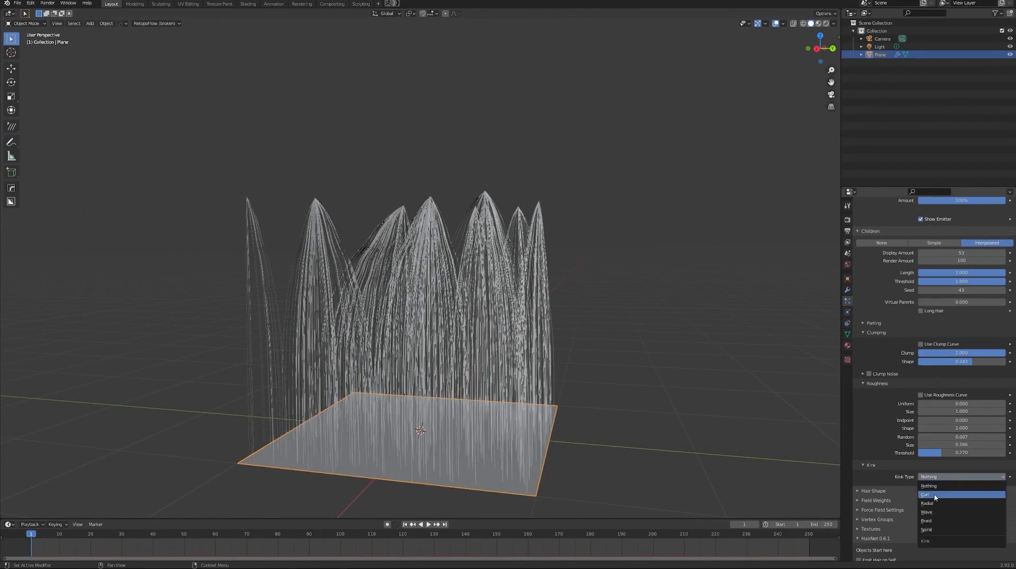
click(933, 494)
drag(961, 487, 949, 486)
mouse_move(639, 345)
middle_down()
mouse_move(740, 333)
mouse_move(651, 340)
middle_up()
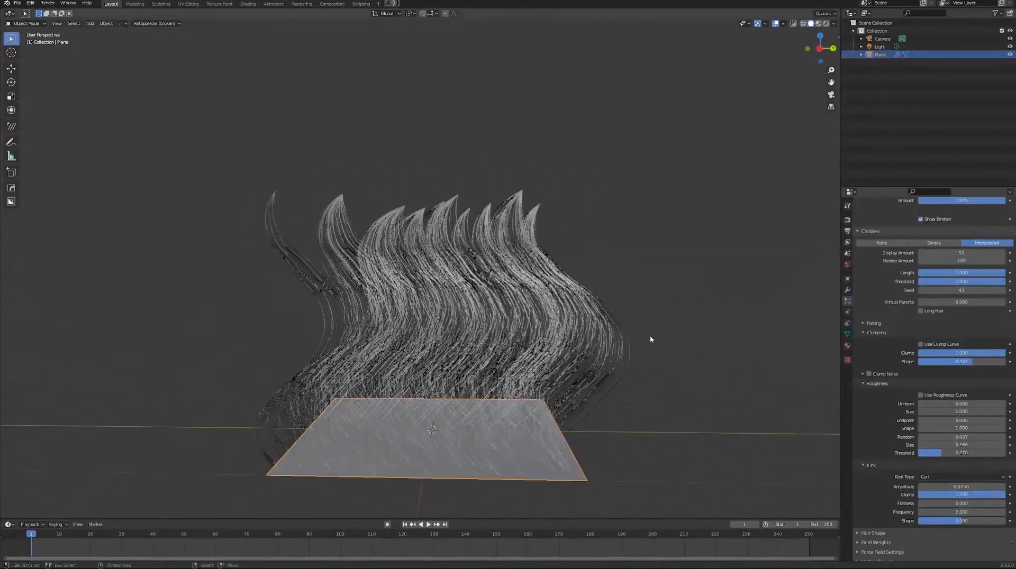
drag(961, 495, 944, 494)
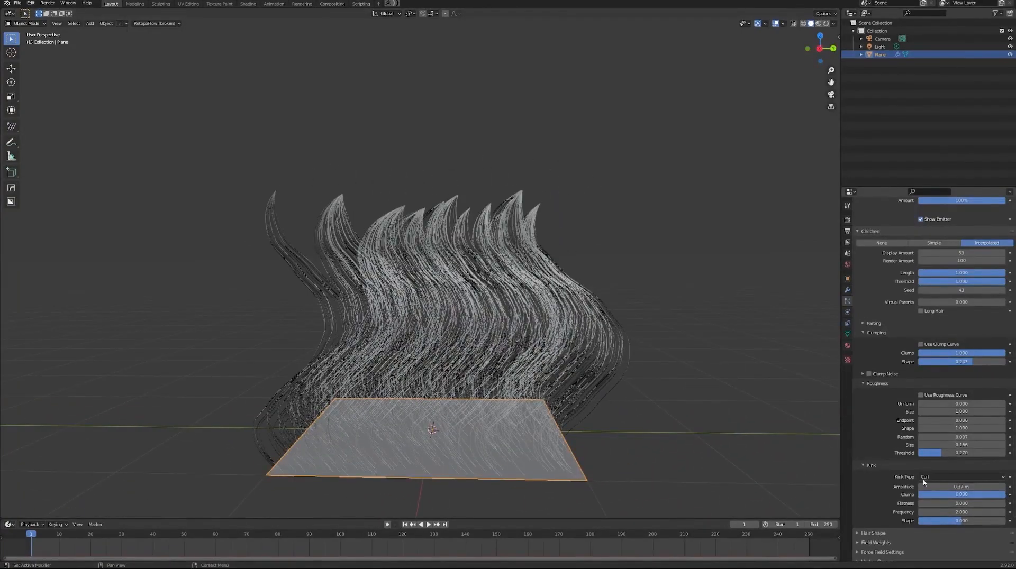
click(953, 477)
click(952, 486)
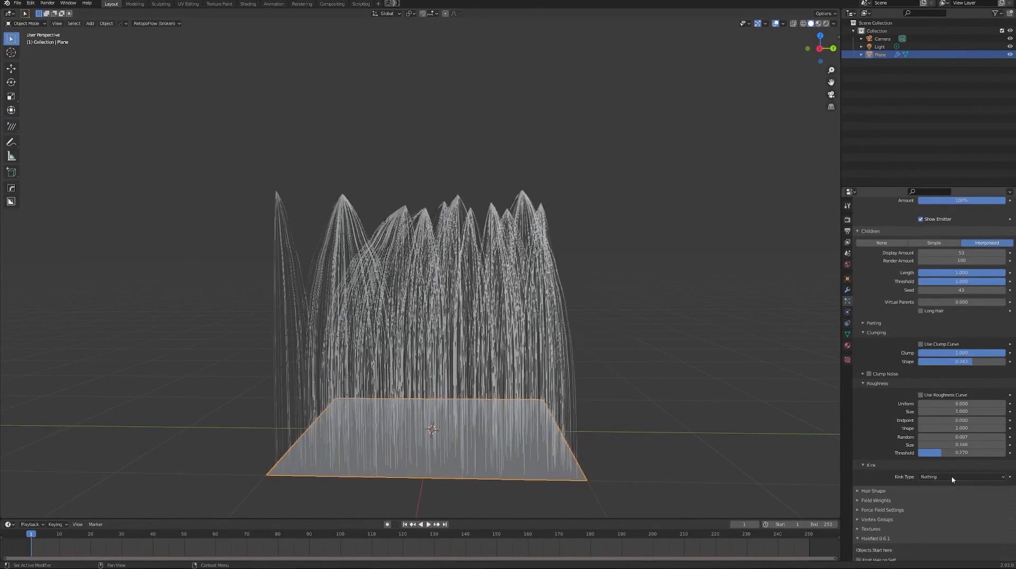
scroll(936, 424, up, 8)
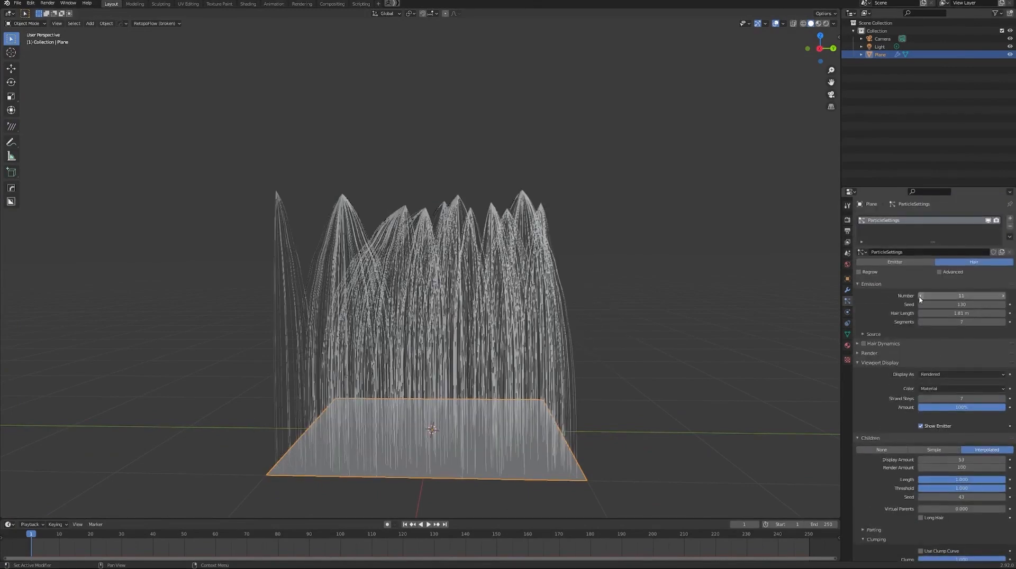
Set the hair emission number to 0 and switch the plane to Particle Edit mode.
drag(922, 298, 902, 300)
click(26, 24)
click(32, 87)
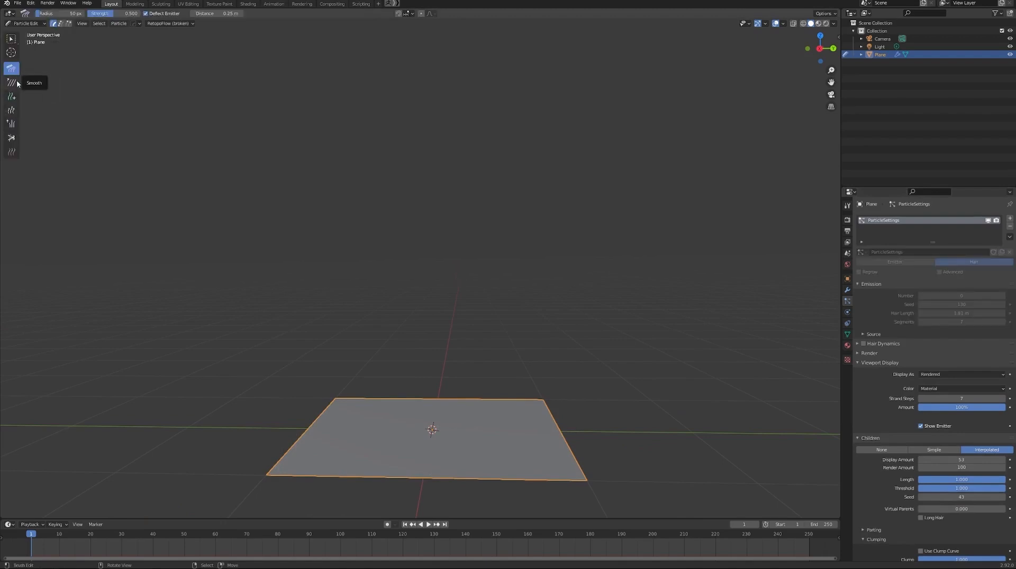
Place three single hairs across the plane using the Add brush with count 1 and Interpolate enabled.
click(11, 96)
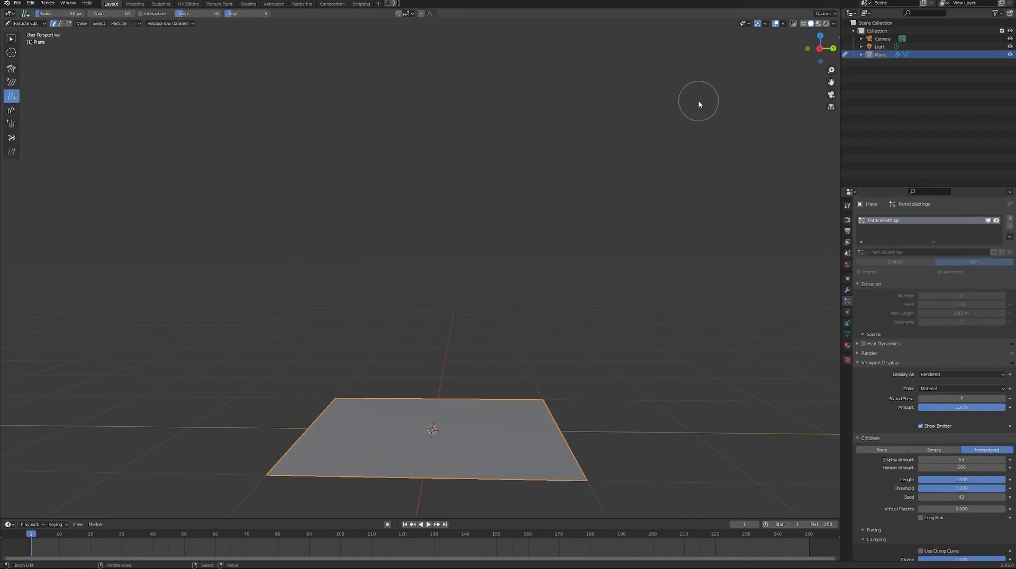
key(n)
click(421, 430)
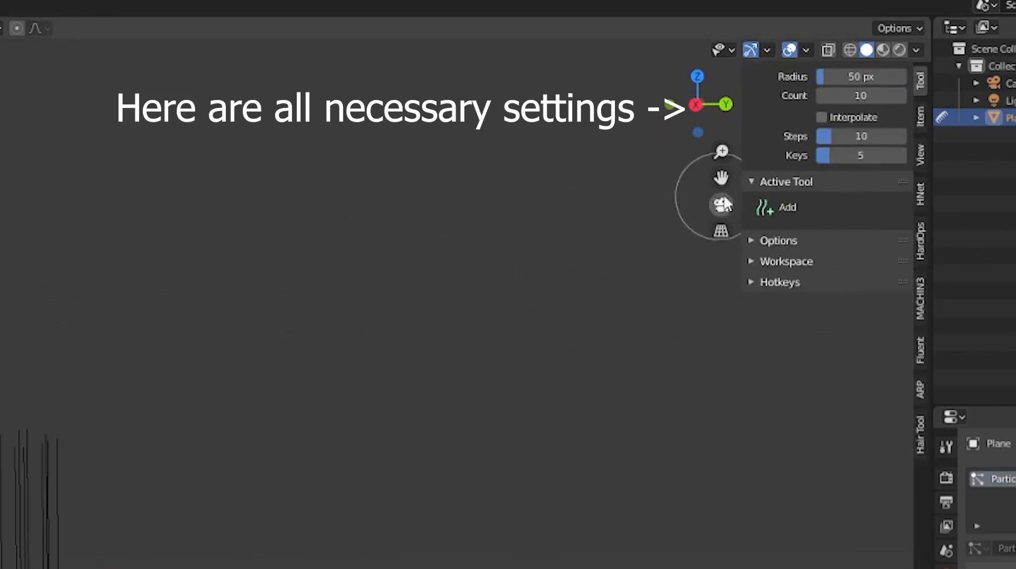
drag(886, 95, 836, 96)
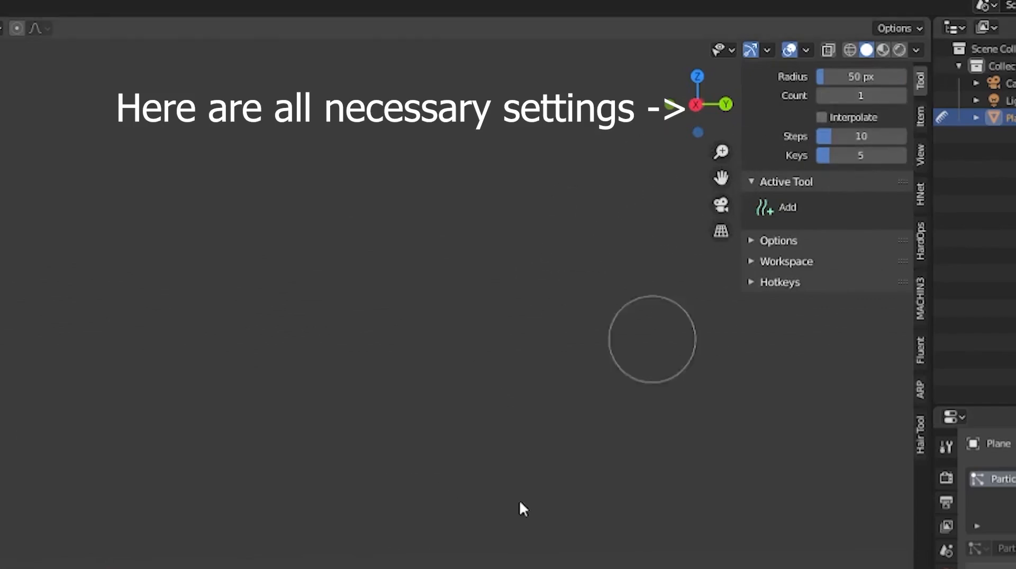
click(790, 54)
click(365, 449)
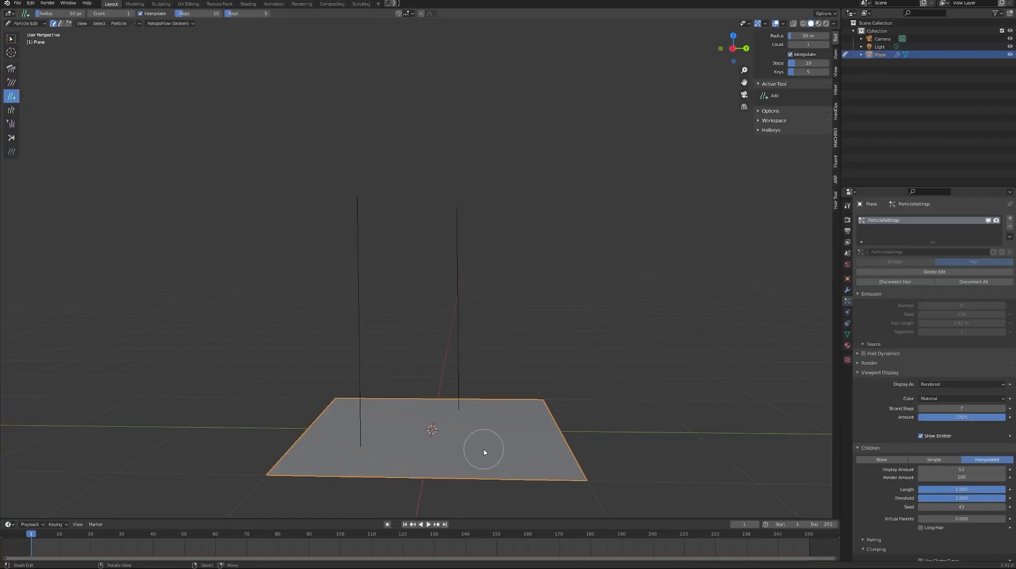
click(504, 445)
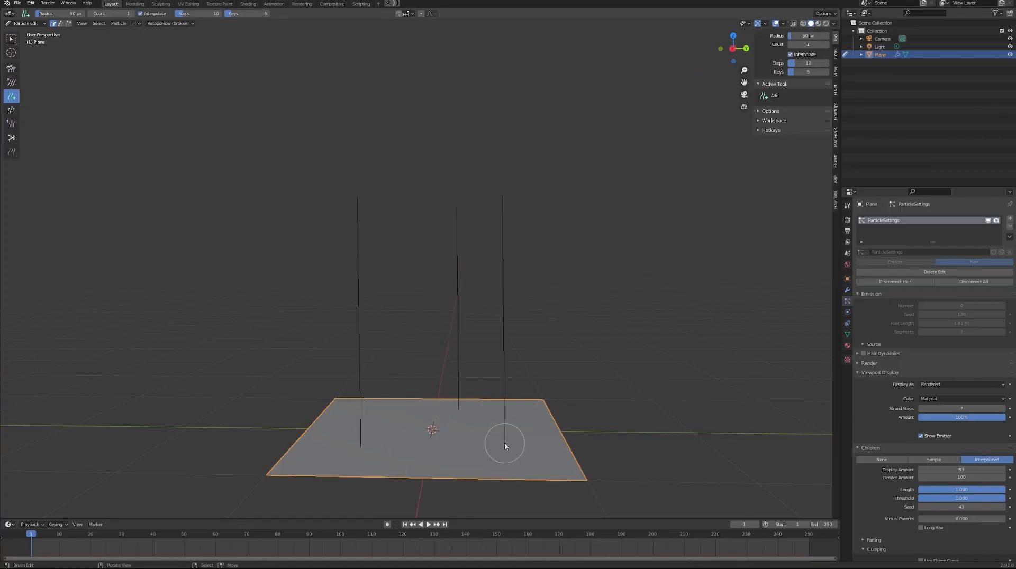
In point select mode, select the leftmost hair's keys and comb it into a bent shape with a 131 px Comb brush.
click(8, 68)
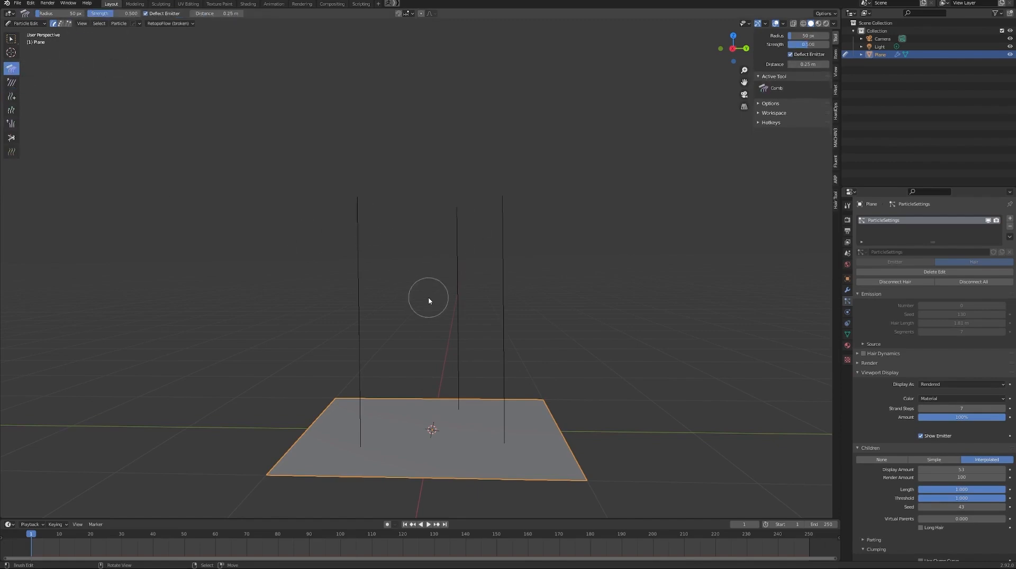
click(60, 23)
key(l)
key(f)
click(363, 211)
drag(358, 204, 315, 241)
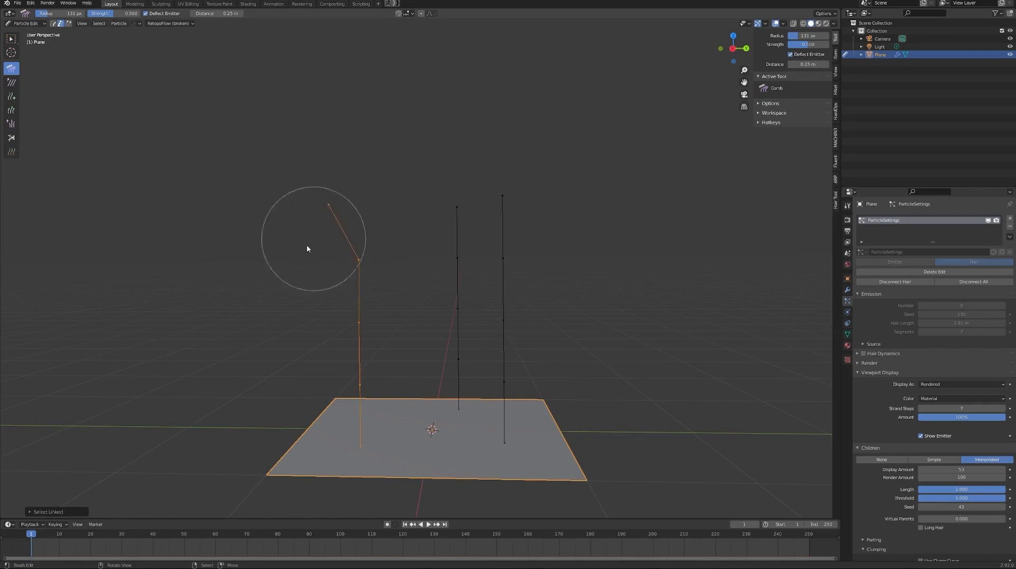
mouse_move(411, 245)
mouse_down()
mouse_move(292, 296)
mouse_move(413, 227)
mouse_move(361, 320)
mouse_move(360, 376)
mouse_move(293, 364)
mouse_move(331, 273)
mouse_move(359, 255)
mouse_move(346, 241)
mouse_up()
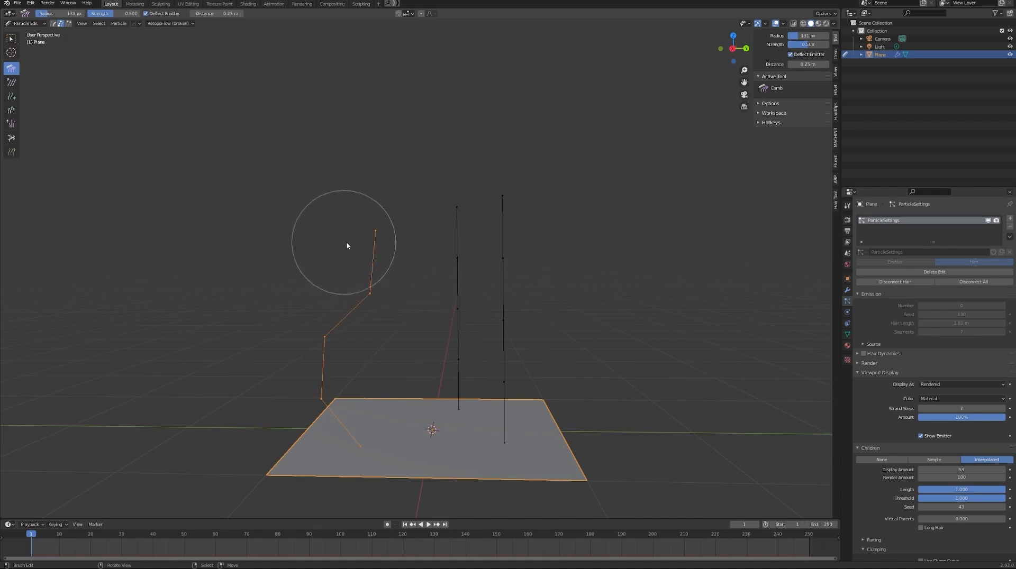
Lengthen the three hairs using the Length brush in Grow mode with a radius of about 204 px.
click(12, 111)
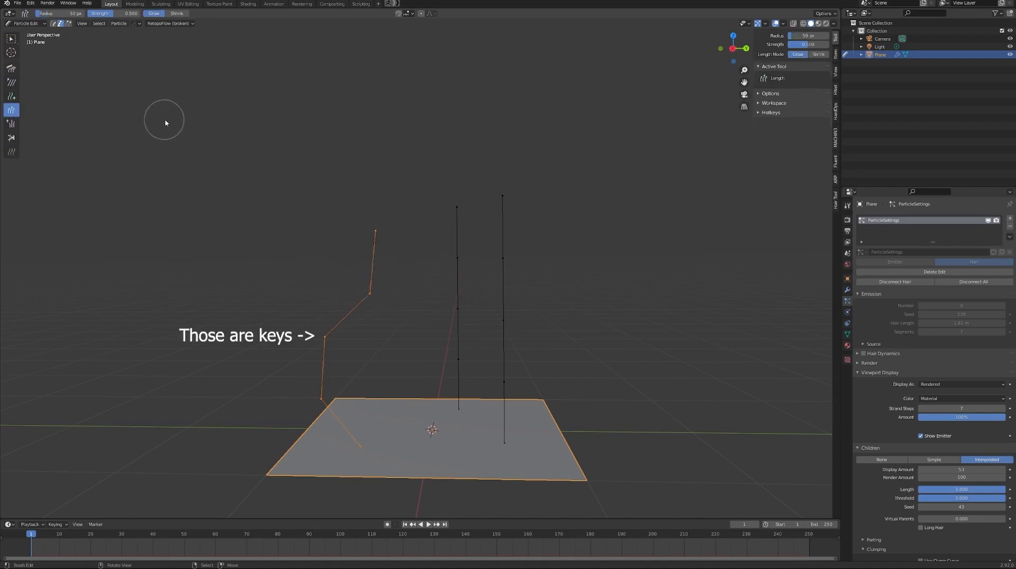
key(f)
click(373, 175)
mouse_move(394, 227)
mouse_down()
mouse_move(391, 255)
mouse_move(352, 264)
mouse_move(294, 324)
mouse_up()
mouse_move(460, 272)
mouse_down()
mouse_move(460, 229)
mouse_move(528, 220)
mouse_move(502, 261)
mouse_up()
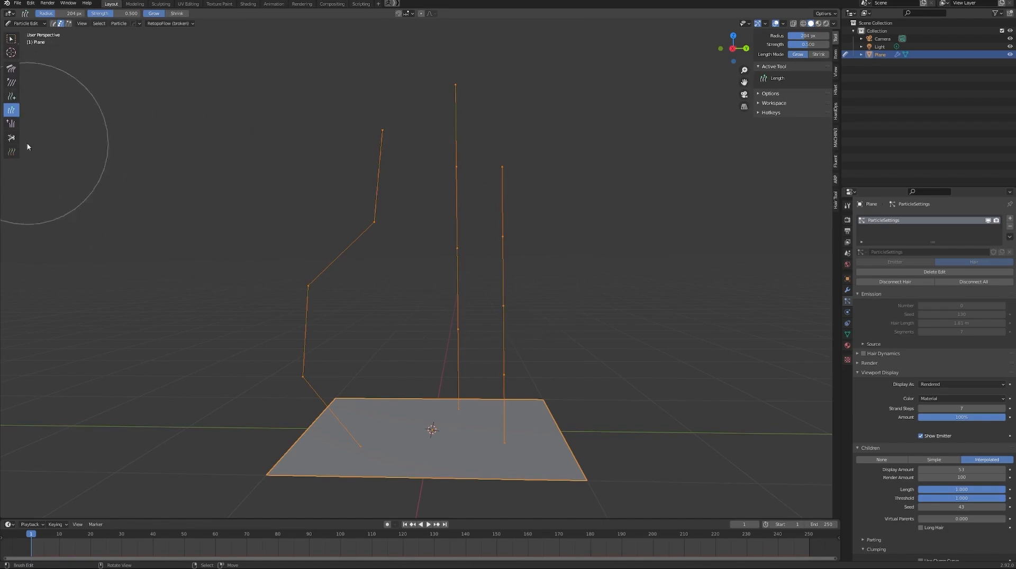
Trim all three hairs down to short strands with the Cut brush, undoing one of the first trial cuts.
click(12, 137)
drag(505, 201, 499, 226)
drag(453, 96, 449, 251)
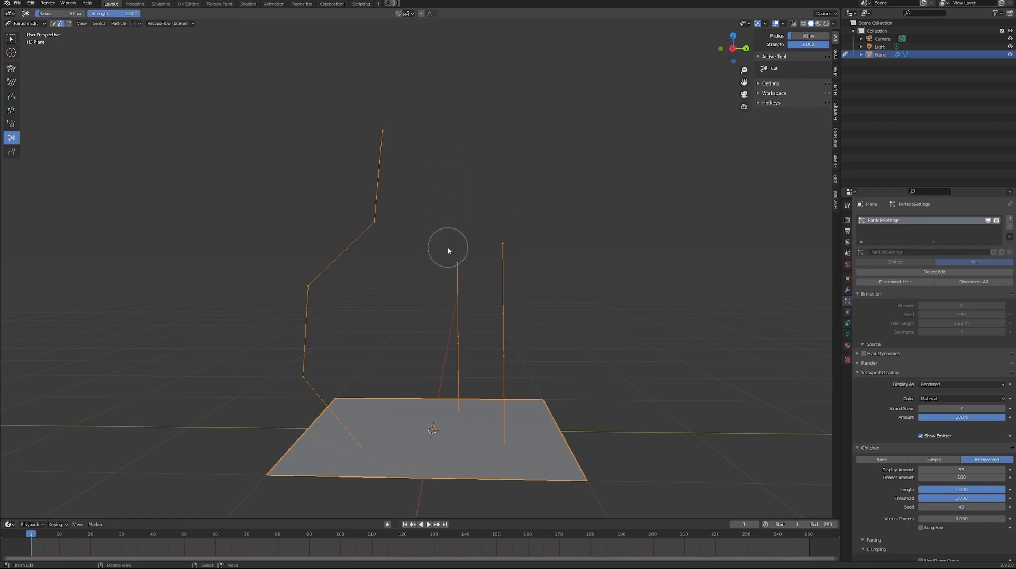
key(ctrl+z)
mouse_move(391, 175)
mouse_down()
mouse_move(370, 166)
mouse_move(310, 365)
mouse_up()
mouse_move(466, 117)
mouse_down()
mouse_move(462, 291)
mouse_move(528, 340)
mouse_move(626, 444)
mouse_up()
mouse_move(674, 351)
middle_down()
mouse_move(592, 358)
mouse_move(658, 358)
mouse_move(684, 342)
middle_up()
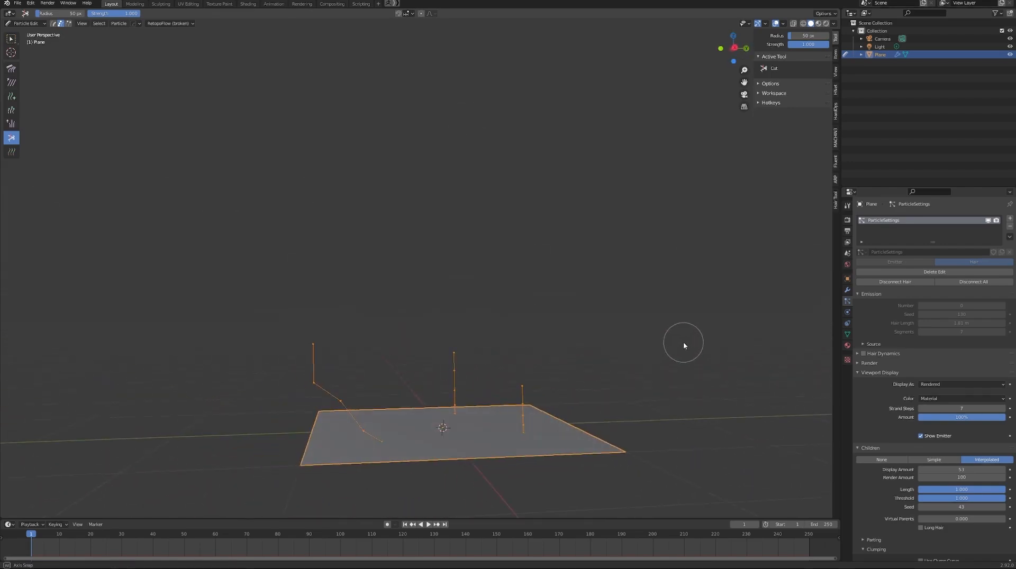
Show the child hairs in the Particle Edit viewport display and raise the path steps to 8.
click(762, 85)
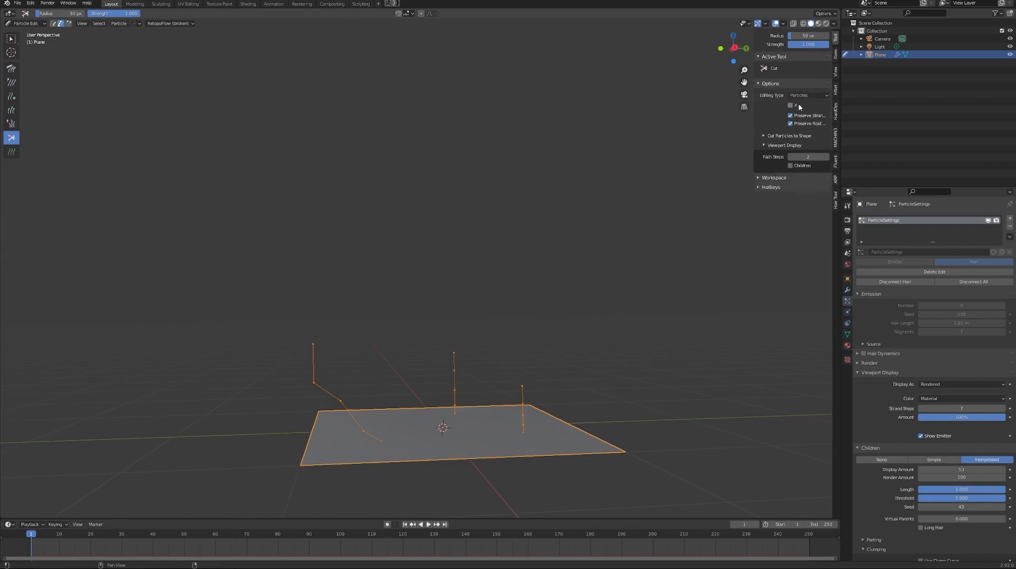
click(770, 83)
click(782, 102)
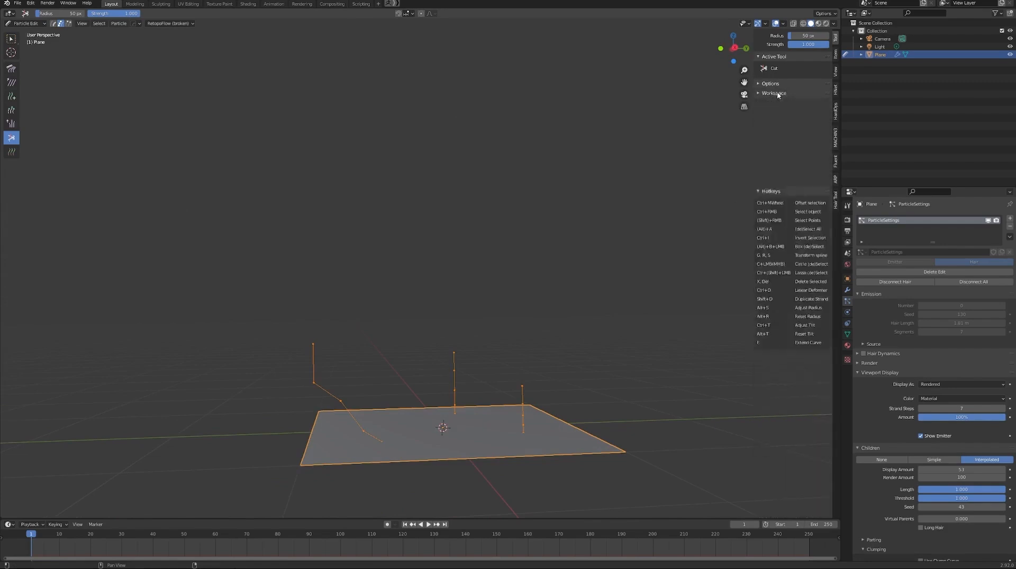
click(768, 85)
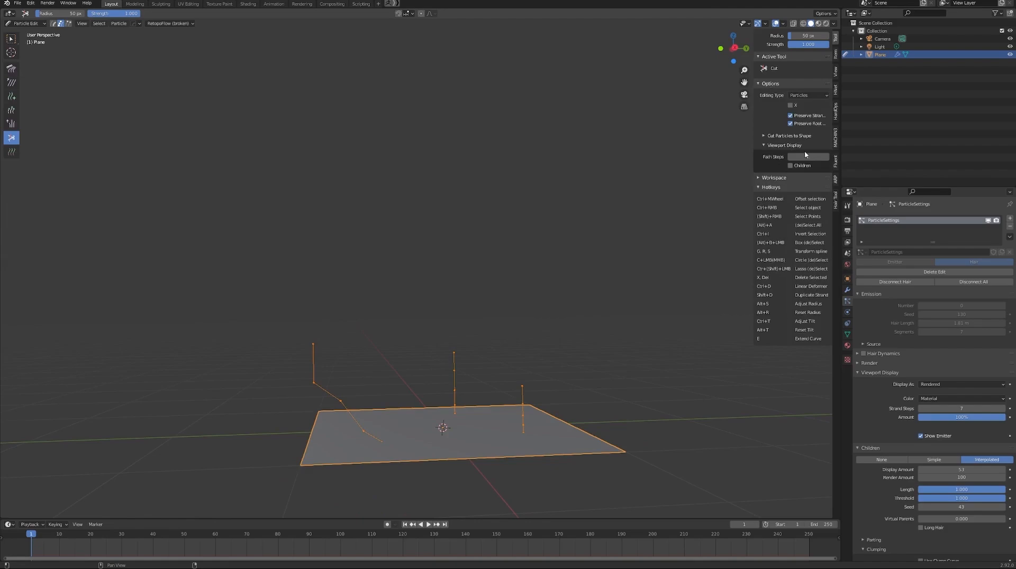
click(808, 165)
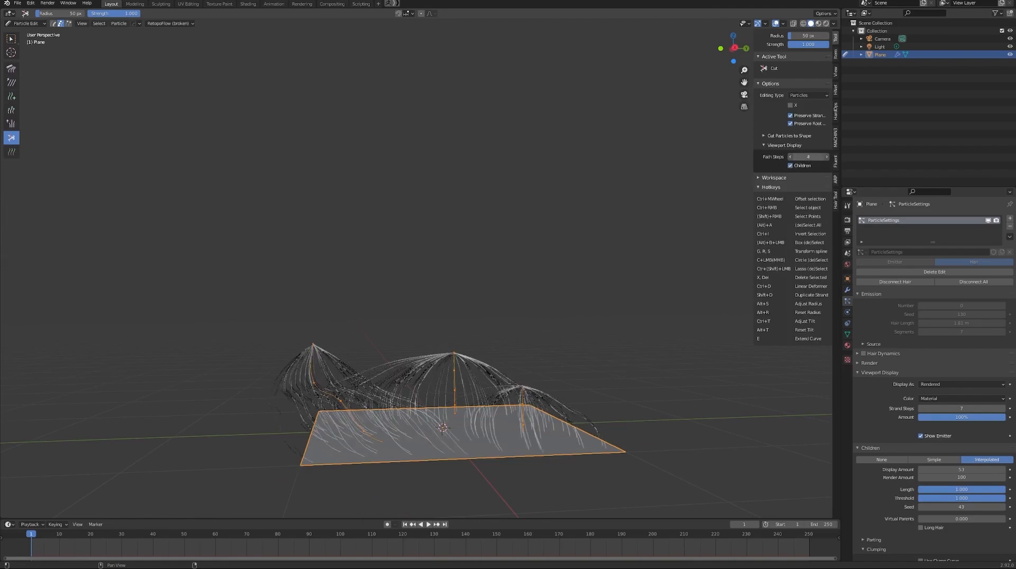
middle_drag(597, 164, 576, 175)
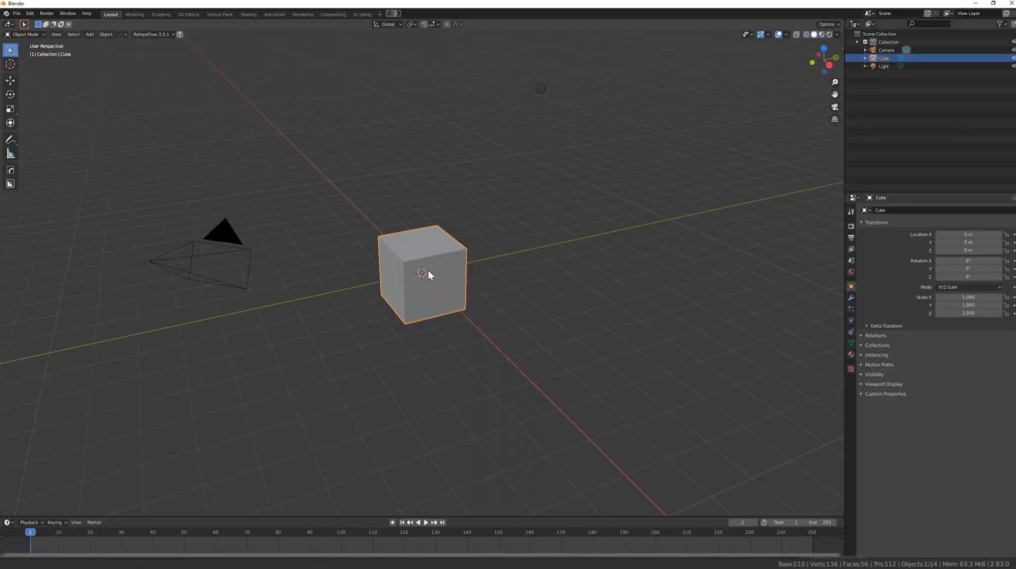
Replace the default cube in the new scene with a plane scaled to about 1.556.
key(x)
click(427, 271)
middle_drag(429, 288, 501, 369)
key(shift+a)
click(508, 281)
key(s)
click(511, 364)
Rotate the plane 45° about the X axis.
key(r)
key(x)
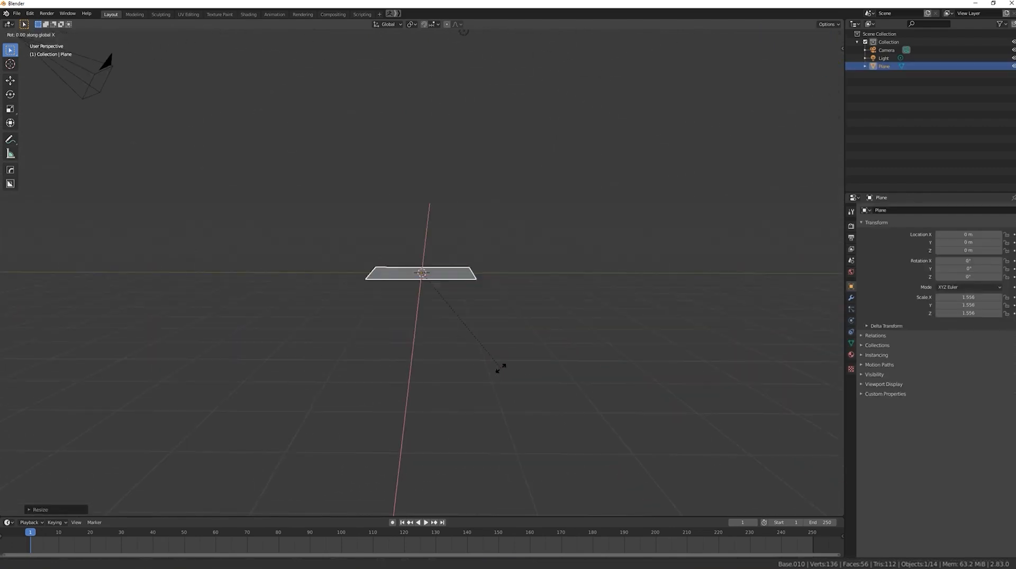
click(467, 276)
middle_drag(468, 277, 73, 497)
click(30, 509)
key(ctrl+BackSpace)
text(45)
key(Return)
middle_drag(411, 293, 424, 305)
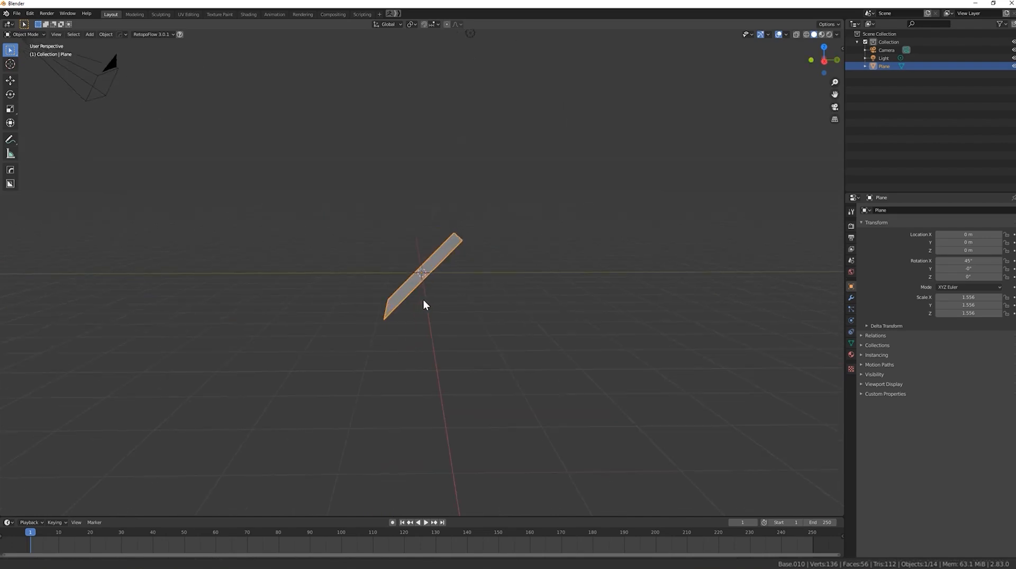
Add a centred loop cut across the tilted plane and offset it along Y and Z so the plane bends outward.
key(Tab)
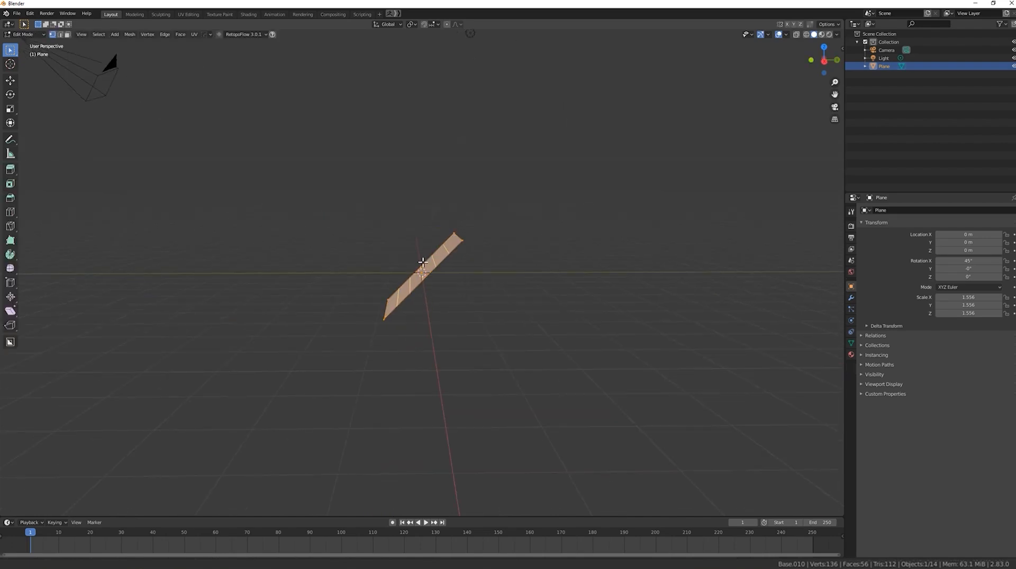
click(424, 271)
right_click(423, 271)
middle_drag(442, 303, 435, 342)
key(g)
click(431, 293)
key(ctrl+z)
key(g)
key(y)
click(408, 289)
key(g)
key(z)
click(407, 277)
Bevel the offset loop to round the plane into a smooth curve, and return to Object Mode.
key(ctrl+b)
click(499, 299)
key(Tab)
key(KP_1)
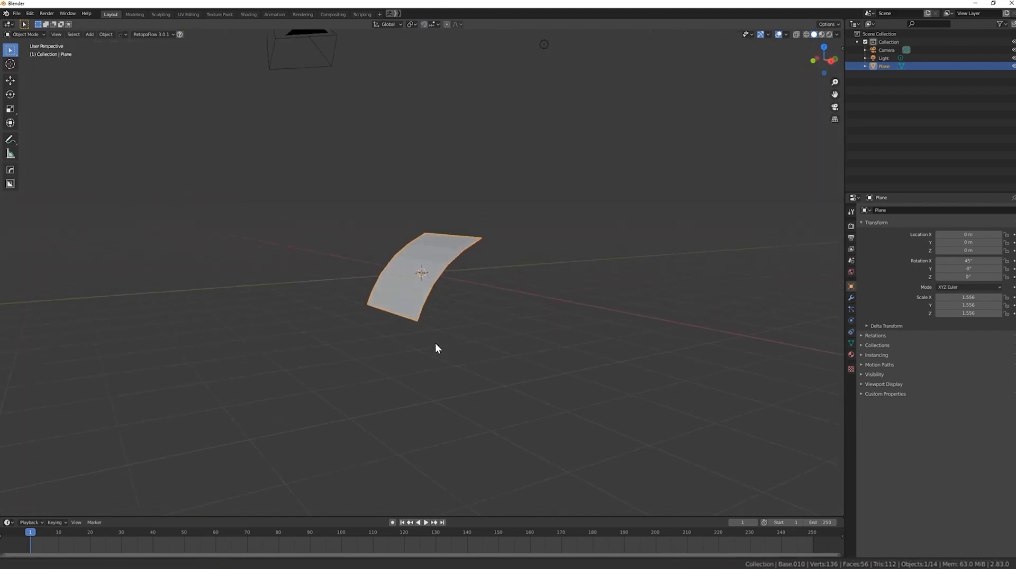
Add a particle system to the curved plane and set its type to Hair.
click(851, 343)
click(850, 332)
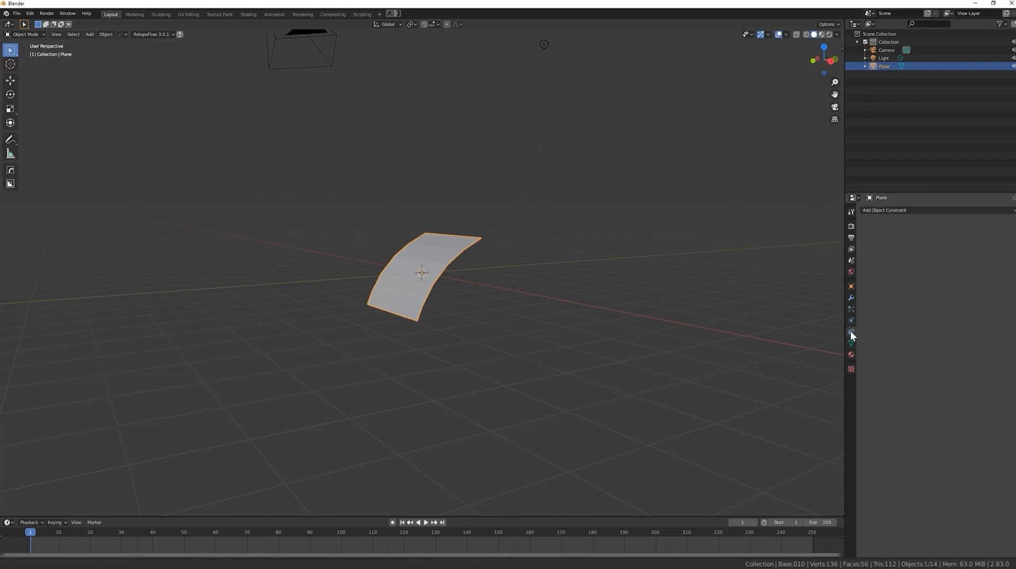
click(851, 310)
click(1012, 211)
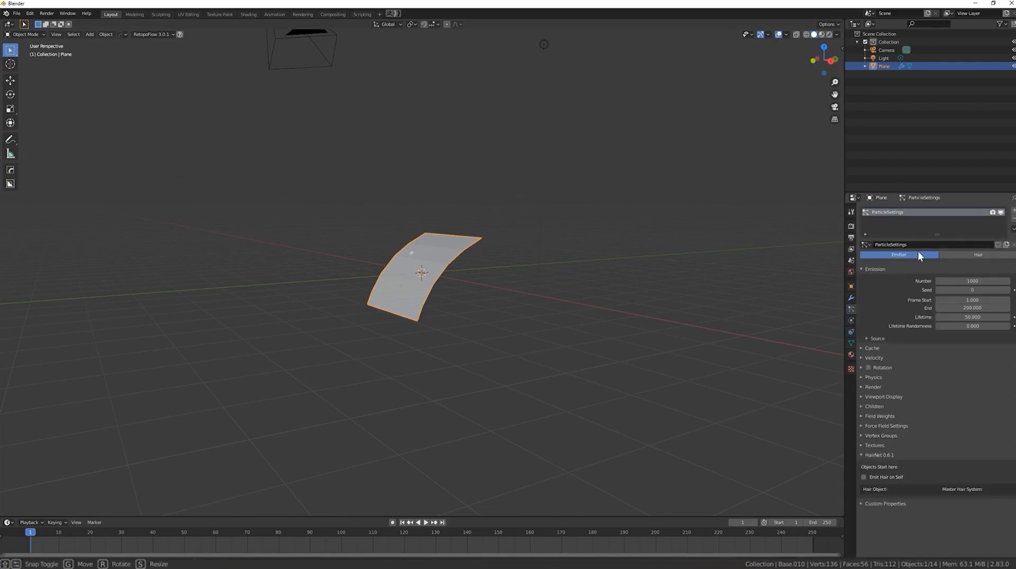
click(955, 254)
middle_drag(553, 284, 688, 285)
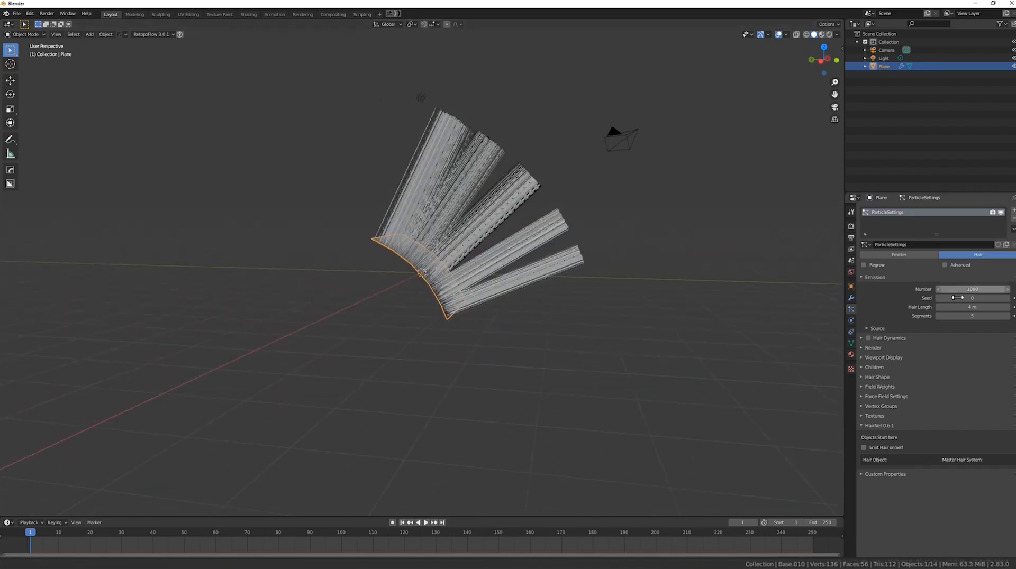
Scale the curved plane by 0.683 and reduce its hair emission number to about 6.
drag(964, 290, 947, 289)
key(KP_1)
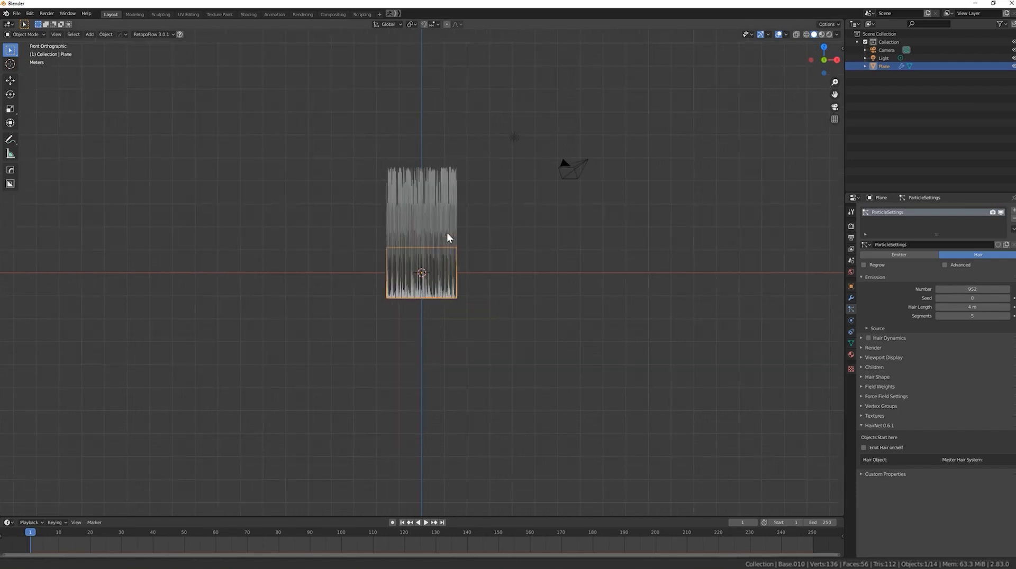
shift+middle_drag(495, 242, 521, 277)
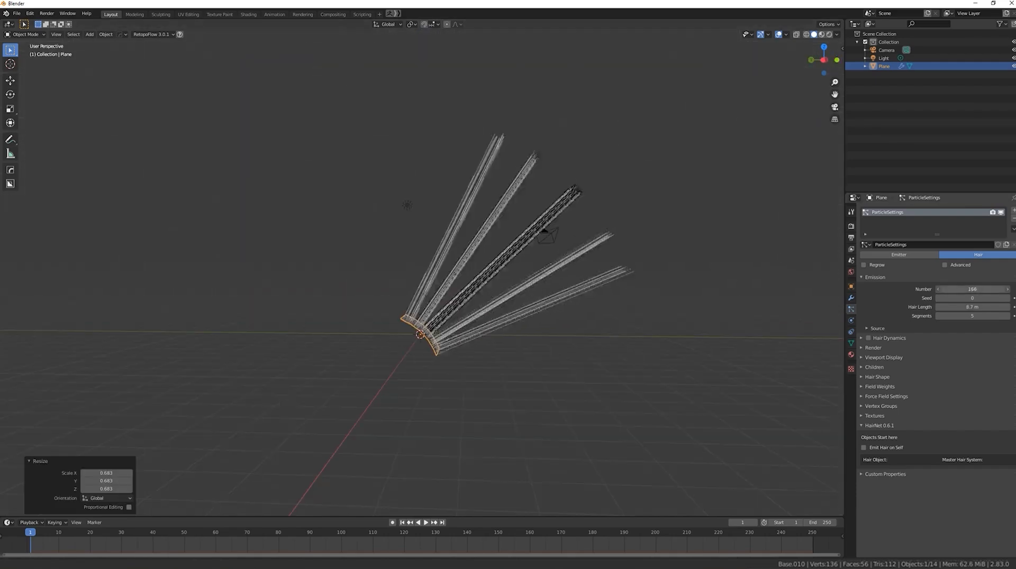
drag(972, 289, 963, 289)
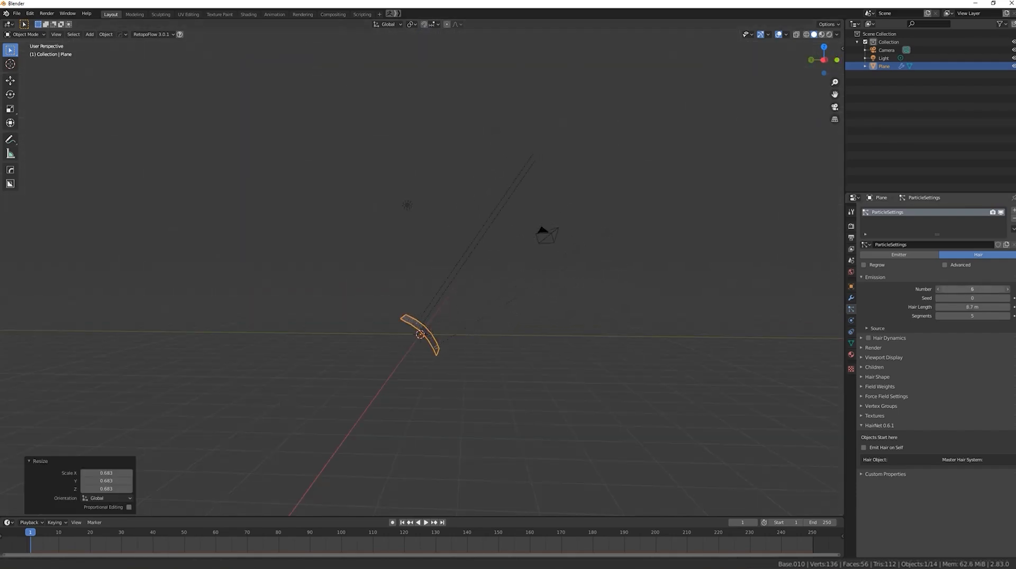
Select the camera and check its view of the hair plane.
click(559, 227)
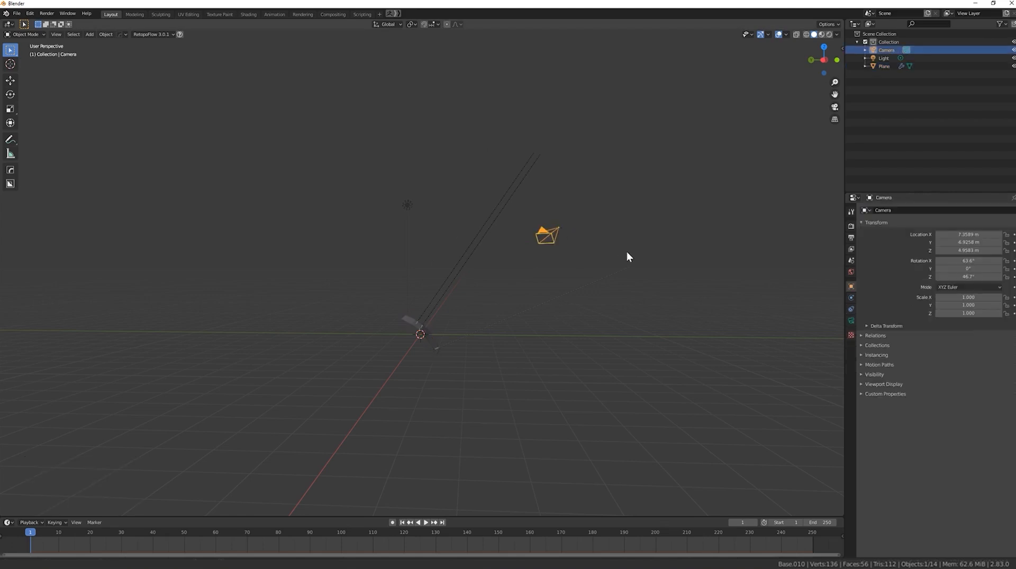
key(KP_0)
scroll(626, 252, down, 4)
middle_drag(592, 268, 589, 273)
scroll(589, 273, down, 7)
Try rotating the camera freely about the Z and X axes.
key(r)
key(z)
click(513, 305)
middle_drag(652, 340, 608, 311)
key(r)
key(x)
click(591, 212)
Set the camera's rotation to X 90°, Y 0° and Z 0°.
key(n)
click(796, 99)
text(90)
key(Return)
click(798, 107)
text(0)
key(Tab)
text(0)
key(Return)
Lower the camera slightly along Z and shift it along X into line with the hair plane.
middle_drag(366, 274, 405, 272)
key(g)
key(z)
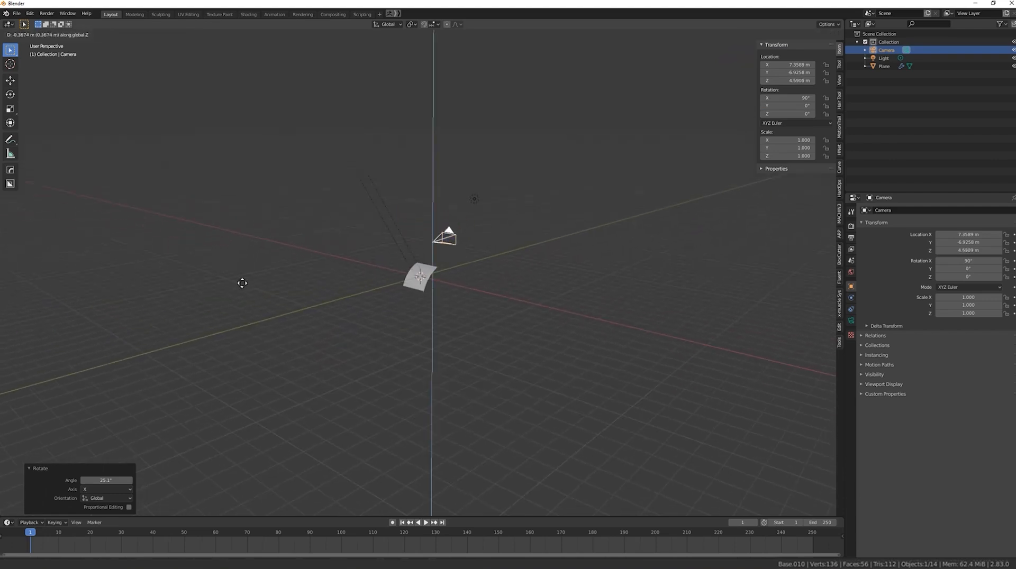
click(219, 293)
key(g)
key(x)
click(214, 311)
Move the camera back to about X 0.27 m, Y -25.94 m, Z 4.47 m and look through it.
middle_drag(215, 311, 272, 314)
key(g)
click(425, 307)
middle_drag(424, 307, 316, 297)
key(g)
click(84, 297)
middle_drag(84, 302, 204, 301)
key(KP_0)
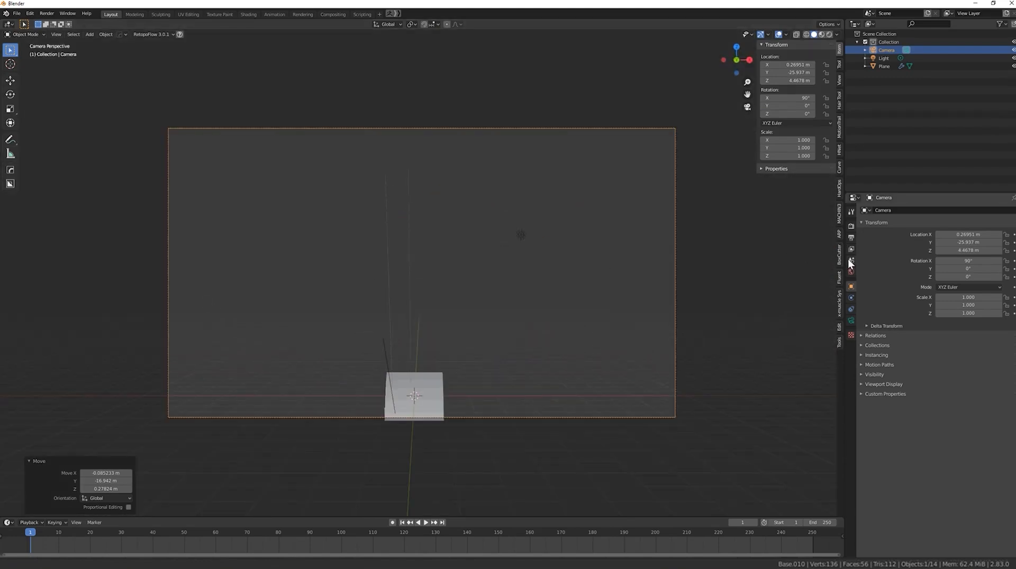
Change the camera's lens type to Orthographic.
click(851, 321)
click(960, 235)
click(954, 251)
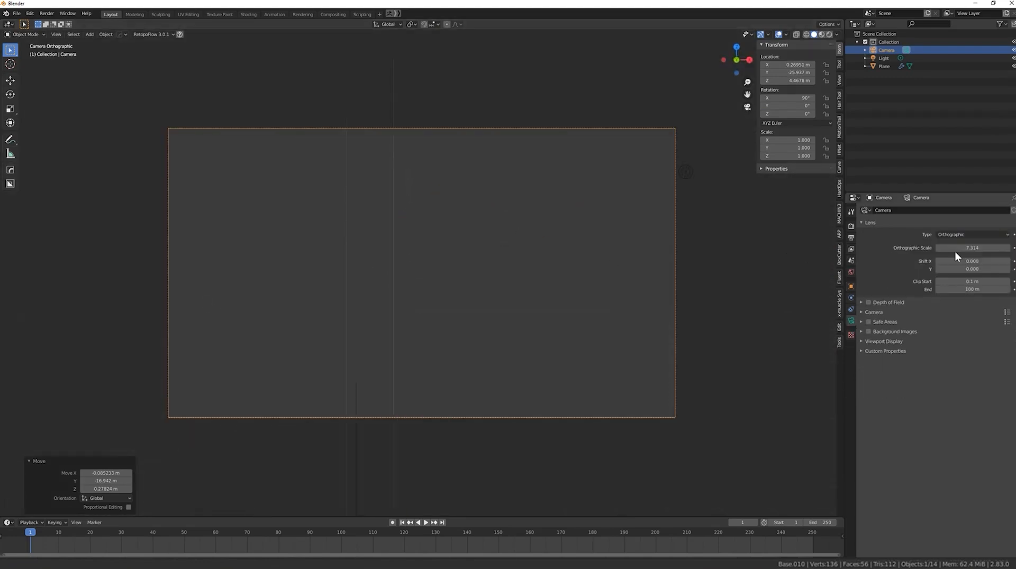
Make the render resolution square at 1920 × 1920 px and return to the camera's lens settings.
click(850, 227)
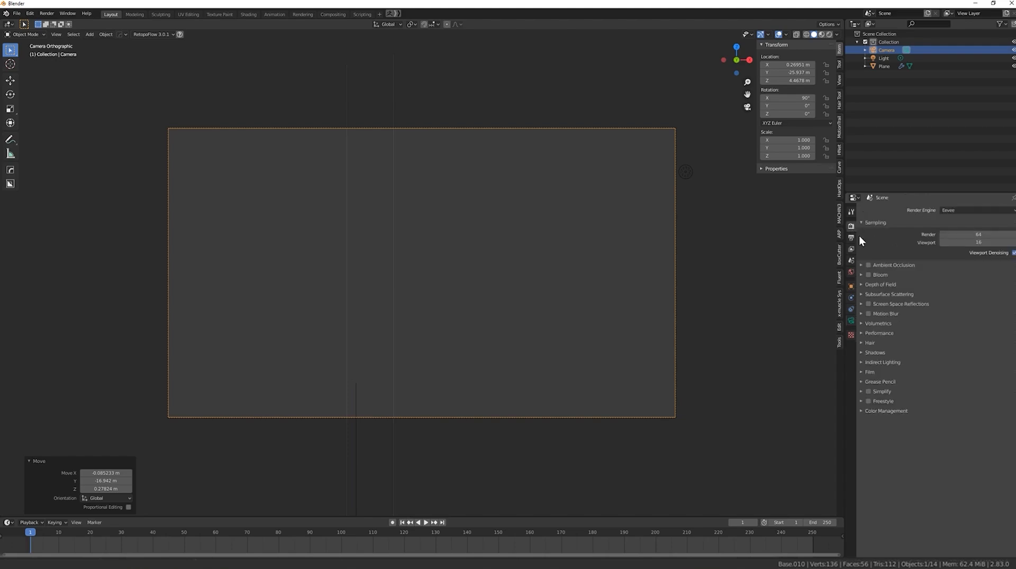
click(851, 237)
double_click(980, 228)
text(1920)
key(Return)
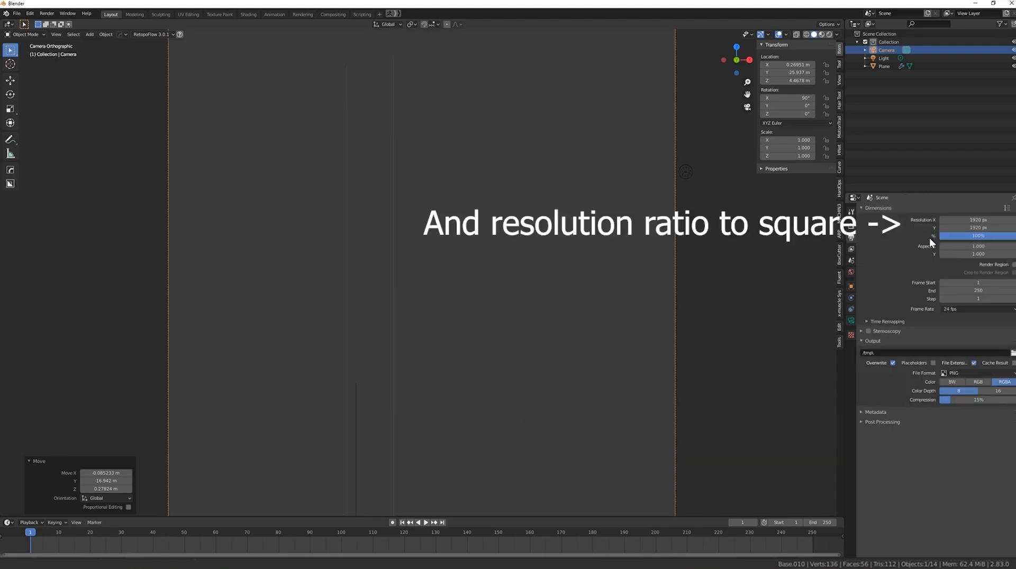
click(851, 321)
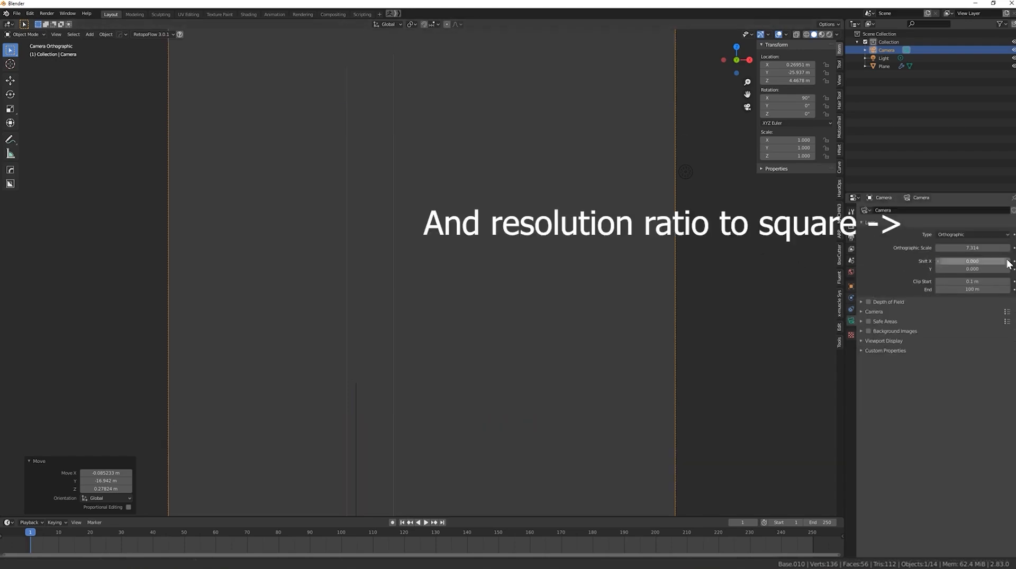
Set the camera's orthographic scale to about 11.5 and move the camera to about X 4.28 m, Z 4.56 m, framing the plane in a corner.
drag(971, 248, 992, 248)
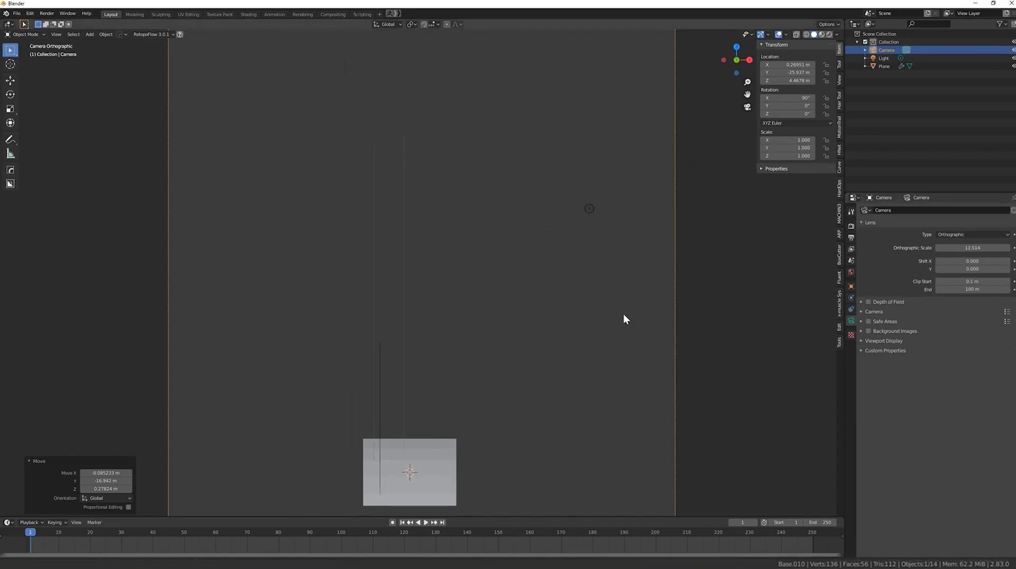
key(g)
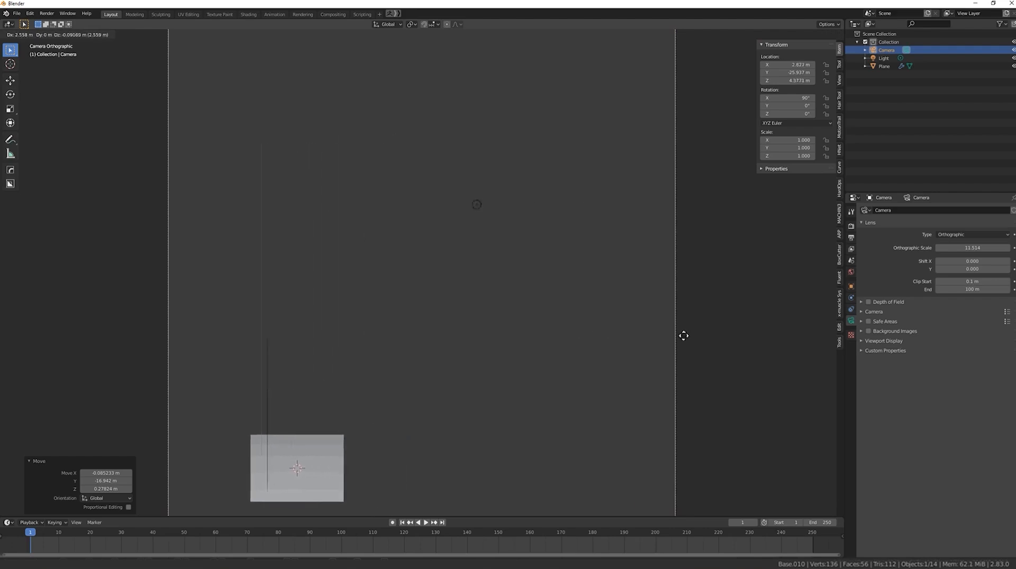
click(740, 331)
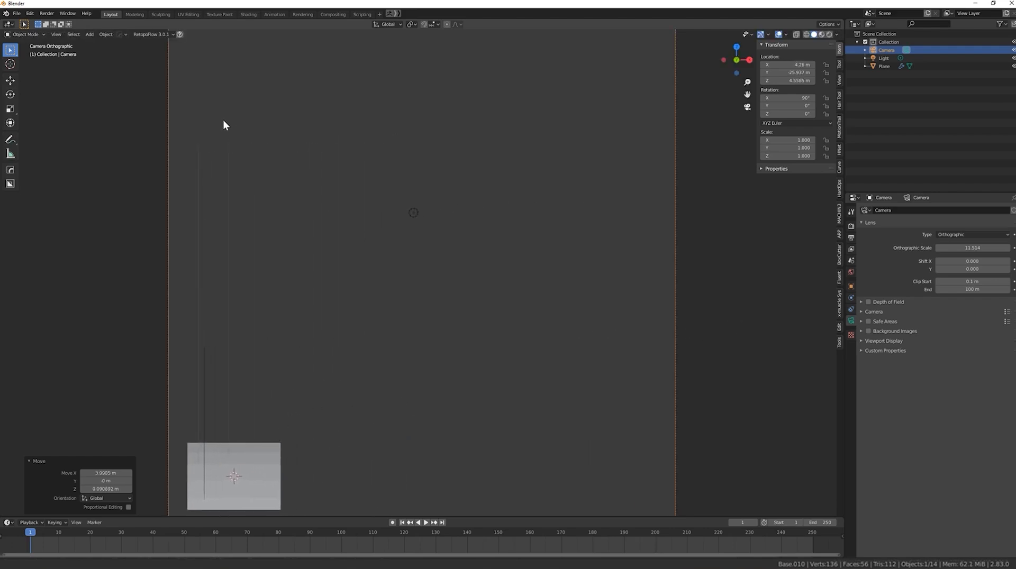
Scale the plane along X by about 0.71 and move it about -0.42 m along X.
click(242, 494)
key(s)
key(x)
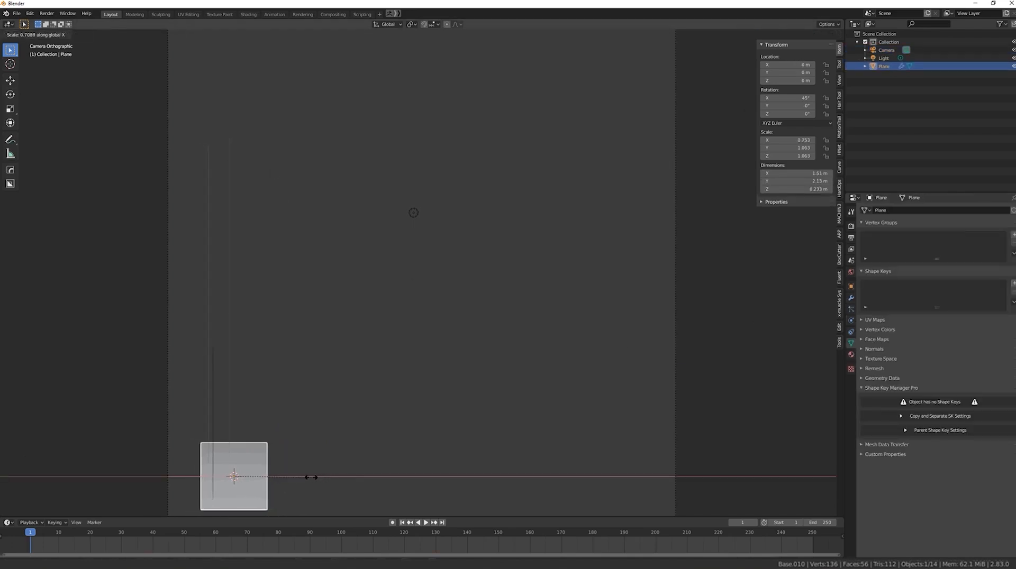
click(310, 477)
key(g)
key(x)
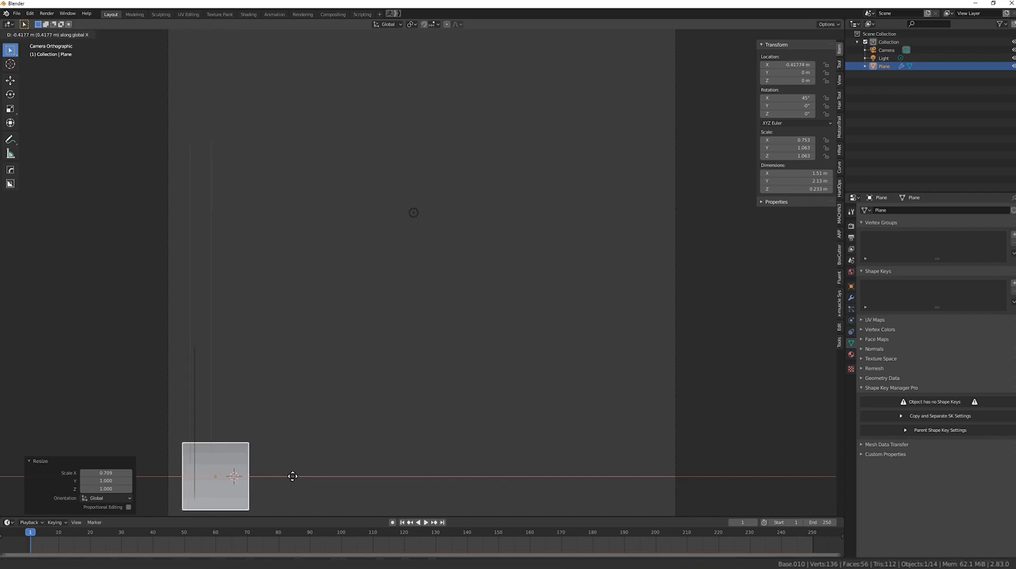
click(293, 476)
Show the plane's particle settings, switch to Particle Edit mode and choose the Add brush.
mouse_move(292, 453)
middle_down()
mouse_move(236, 446)
mouse_move(303, 450)
middle_up()
click(851, 309)
click(27, 34)
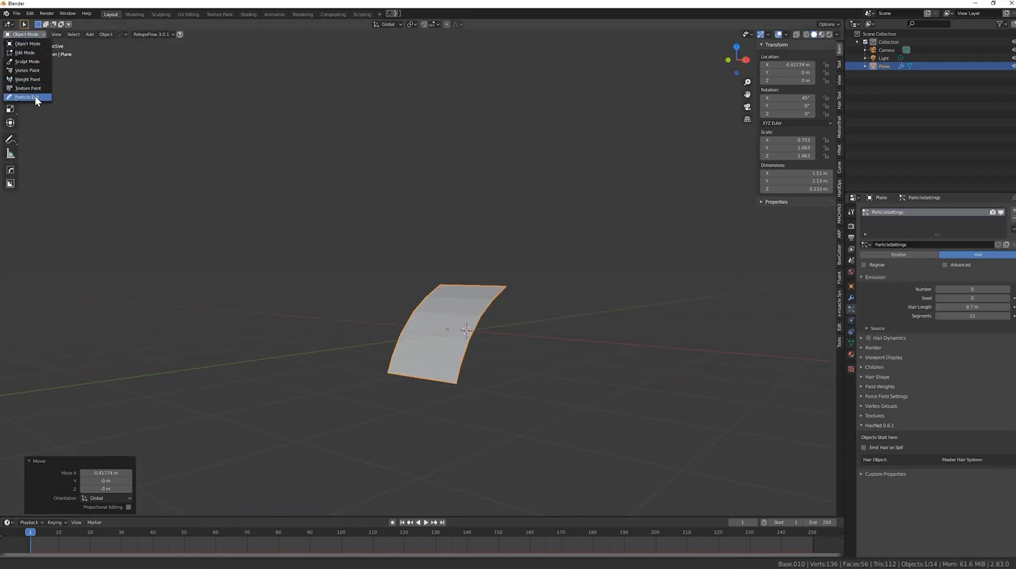
click(28, 96)
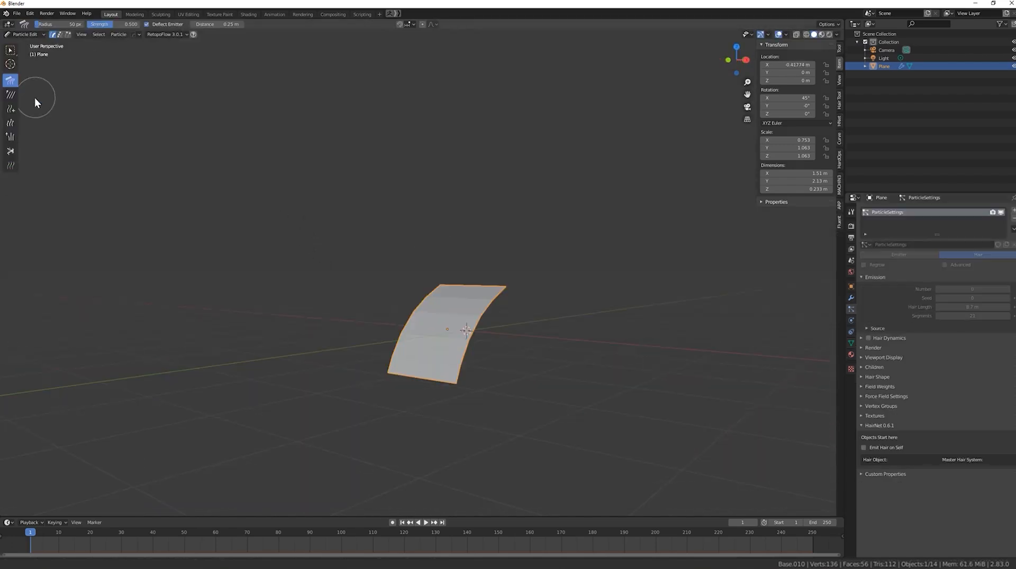
click(10, 108)
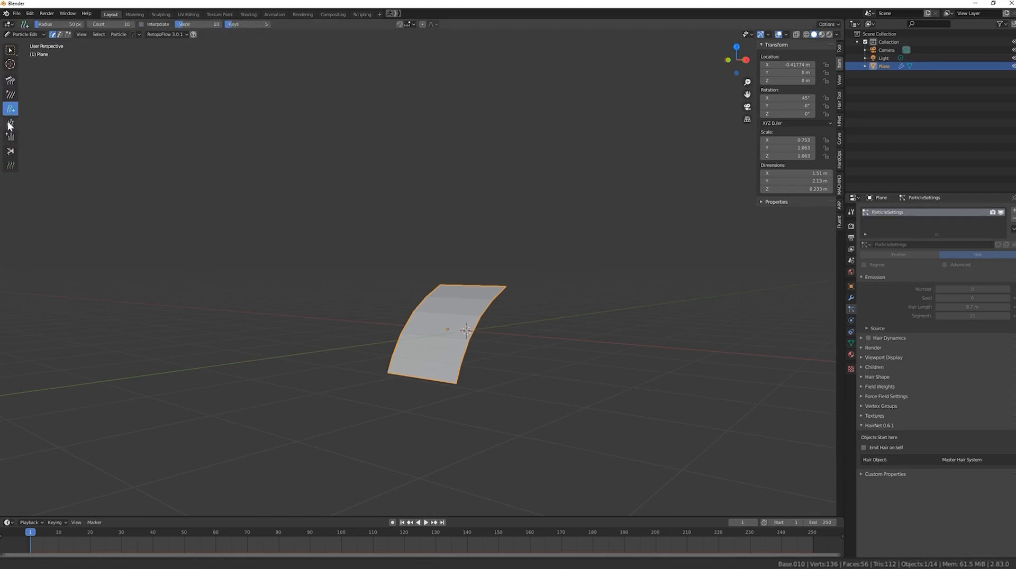
Set the Add brush to count 1 with Interpolate on and 7 keys, and the viewport path steps to 10.
click(839, 48)
click(772, 125)
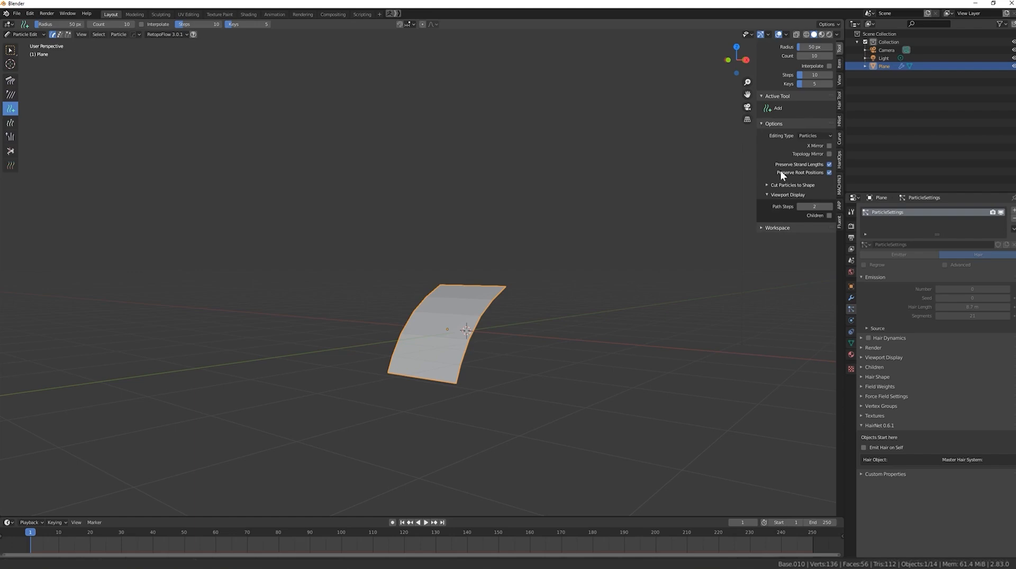
drag(809, 208, 815, 208)
drag(816, 210, 811, 210)
click(767, 227)
click(767, 227)
drag(815, 55, 804, 56)
Add a single hair on the plane, comb its tip upward and display the strand's points.
click(418, 329)
scroll(421, 315, down, 4)
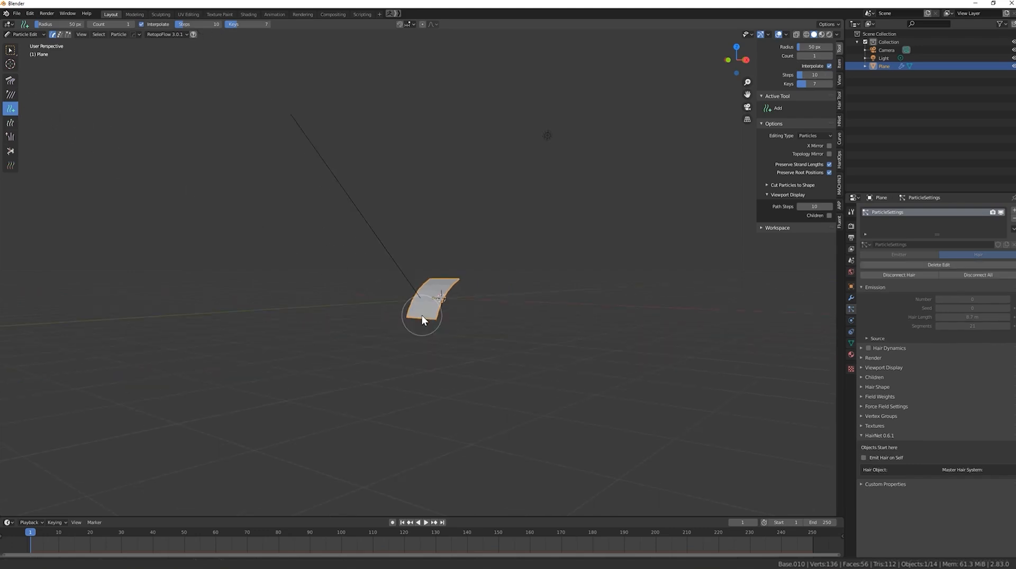
click(10, 80)
drag(207, 134, 332, 82)
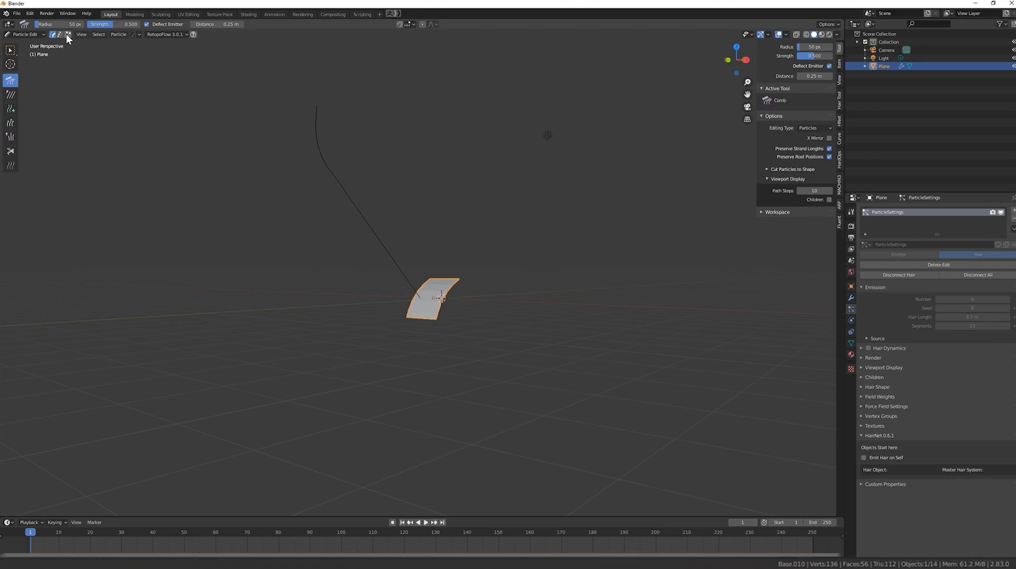
middle_drag(298, 217, 269, 213)
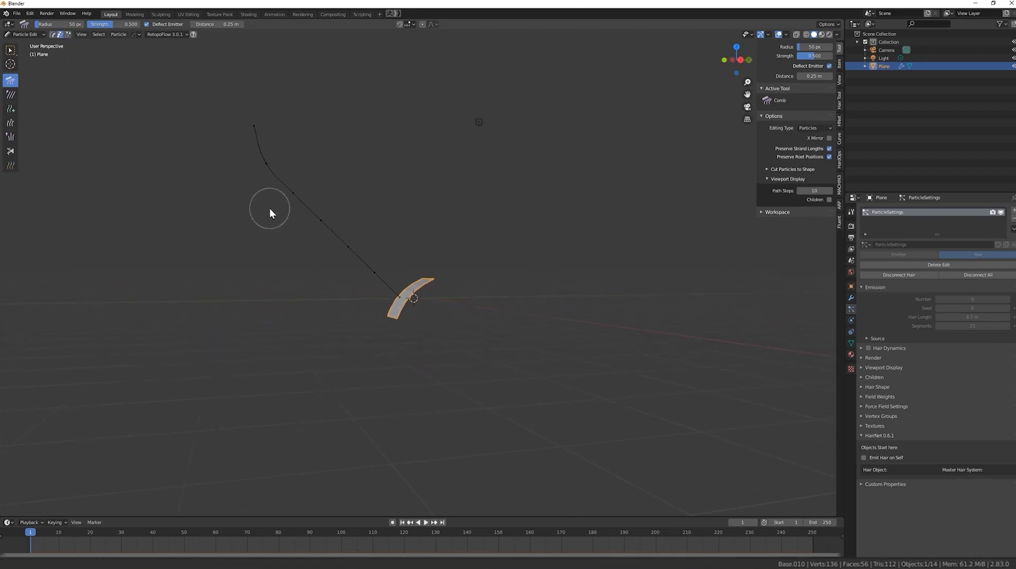
Enlarge the Comb brush to a radius of about 157 px and comb the hair upright.
key(f)
click(284, 225)
mouse_move(283, 225)
mouse_down()
mouse_move(324, 172)
mouse_move(379, 145)
mouse_move(377, 102)
mouse_up()
middle_drag(378, 105, 481, 218)
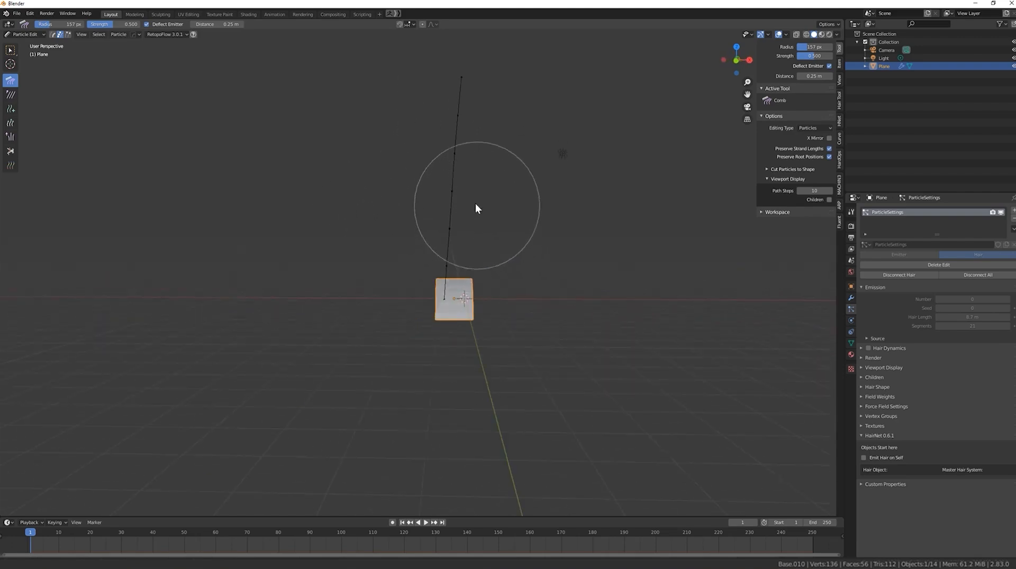
Comb gentle waves into the upright hair, reducing the brush radius to 85 px and finally 33 px.
drag(460, 69, 488, 71)
key(f)
click(459, 166)
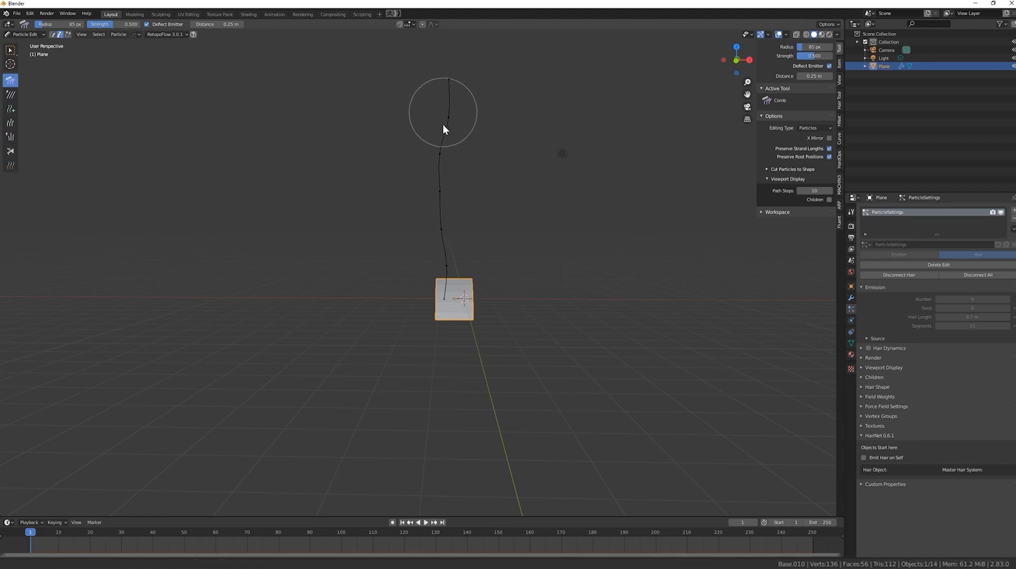
key(f)
click(448, 247)
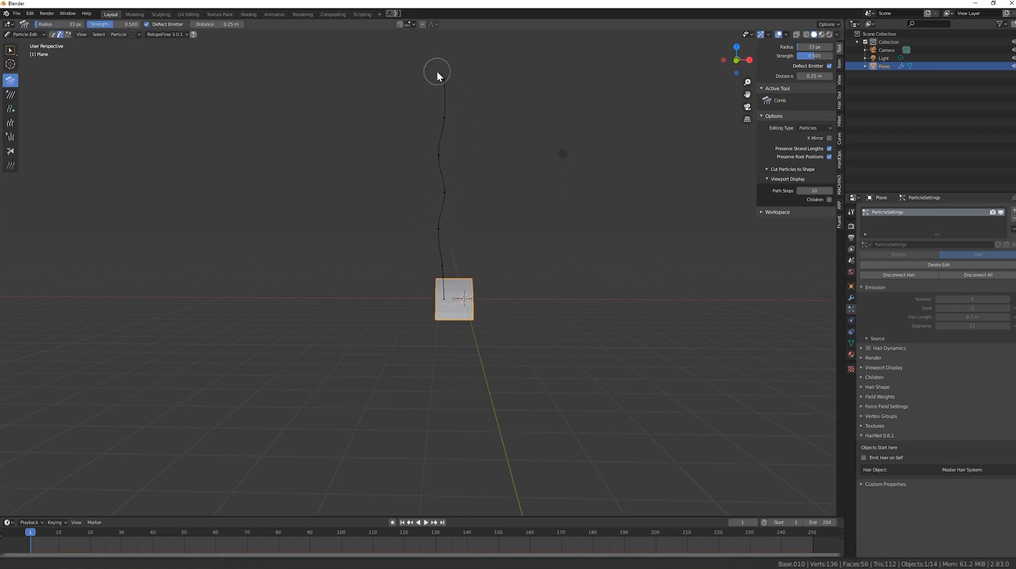
Add a second hair on the other side of the plane and comb its upper part outward.
mouse_move(435, 292)
middle_down()
mouse_move(396, 290)
mouse_move(427, 287)
middle_up()
click(14, 108)
click(461, 290)
click(10, 81)
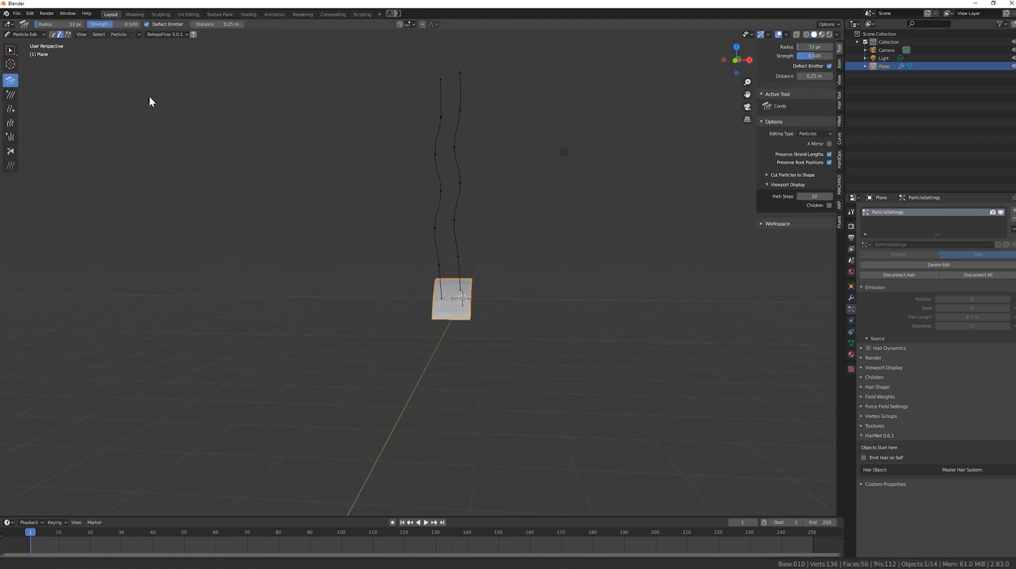
drag(459, 149, 466, 74)
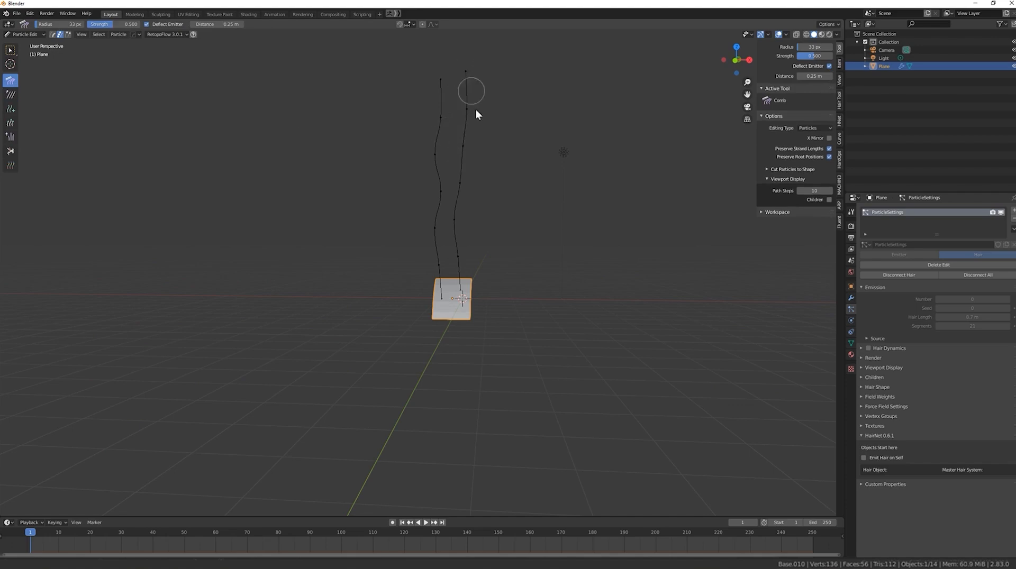
Comb the second hair into its own wavy shape from several angles, using a radius of about 66 px for the final strokes.
middle_drag(475, 207, 432, 214)
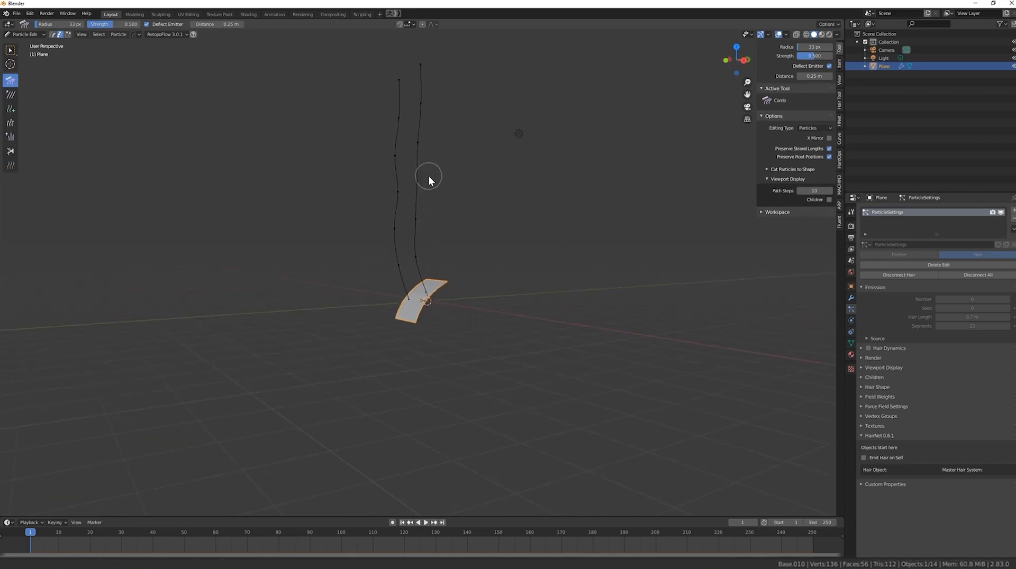
drag(414, 249, 423, 222)
middle_drag(463, 261, 517, 272)
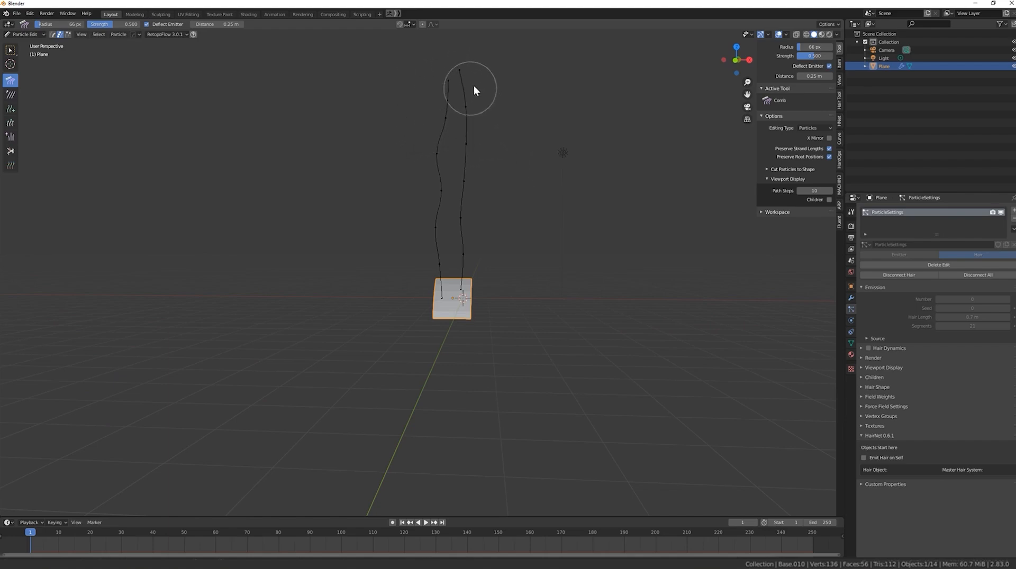
drag(471, 142, 469, 188)
drag(466, 233, 476, 231)
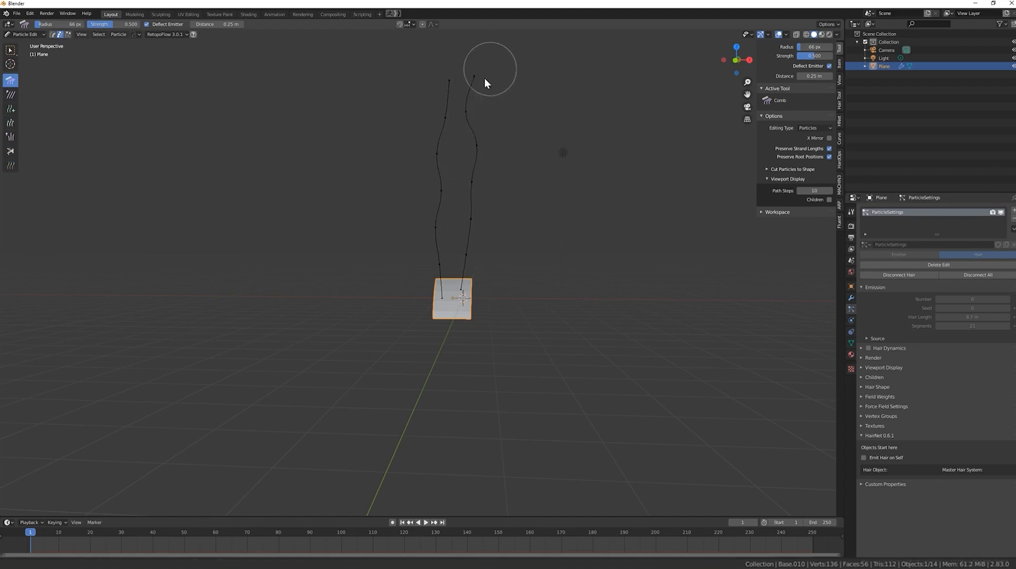
middle_drag(460, 227, 483, 259)
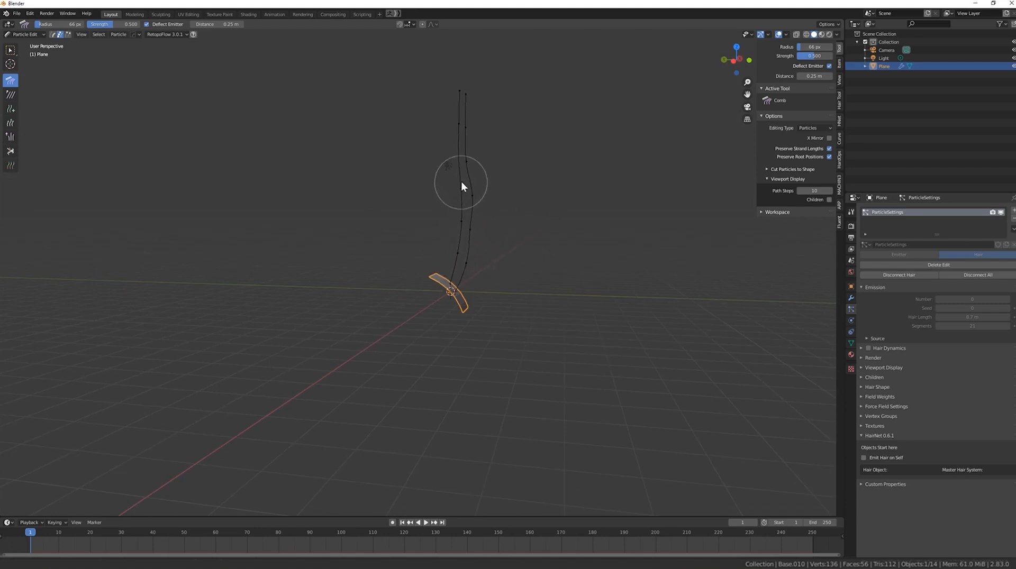
middle_drag(512, 224, 402, 159)
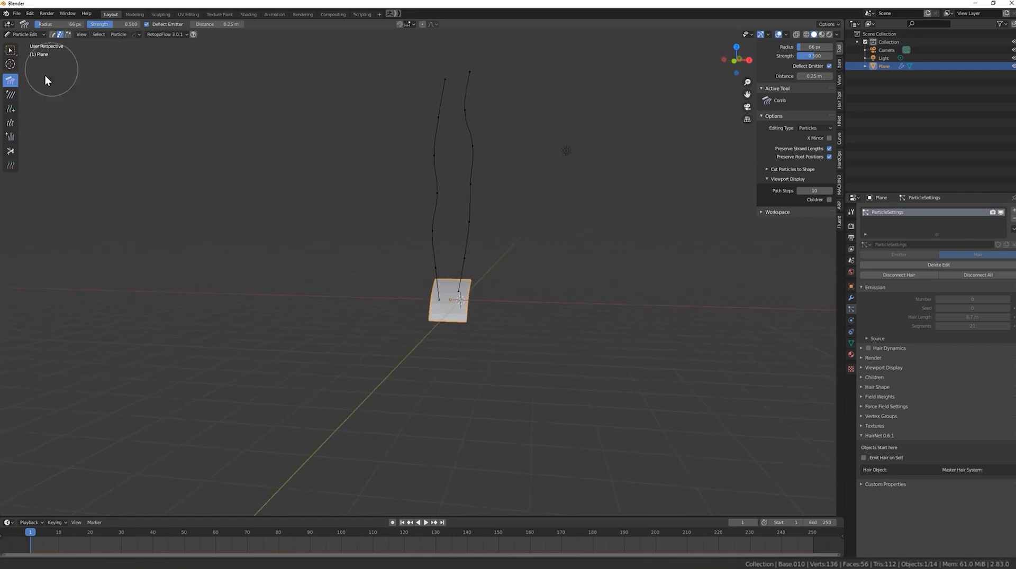
Add two more hairs near the plane's lower edge.
click(10, 111)
click(448, 309)
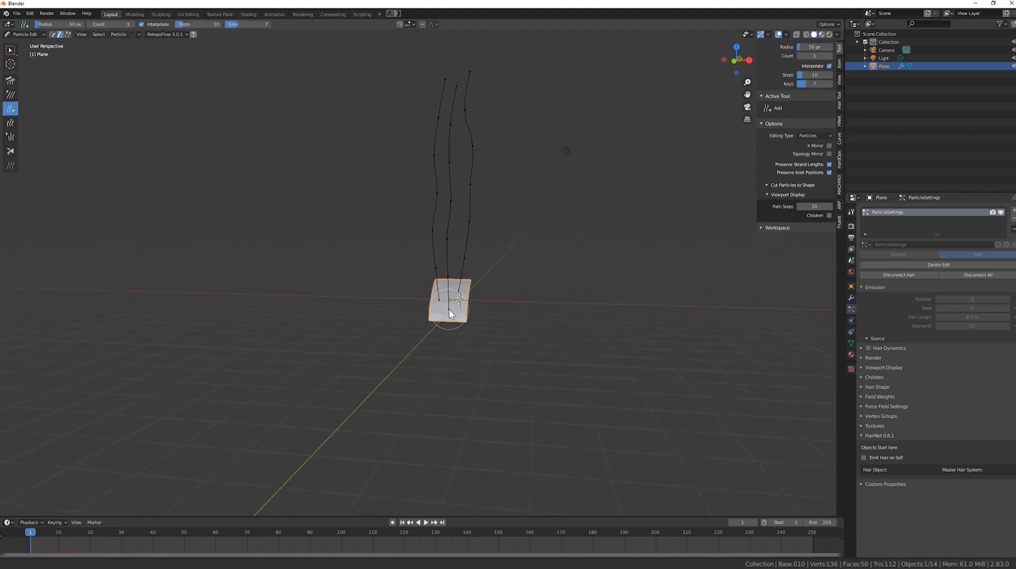
click(459, 313)
Select the whole newest strand and comb its tip inward.
key(l)
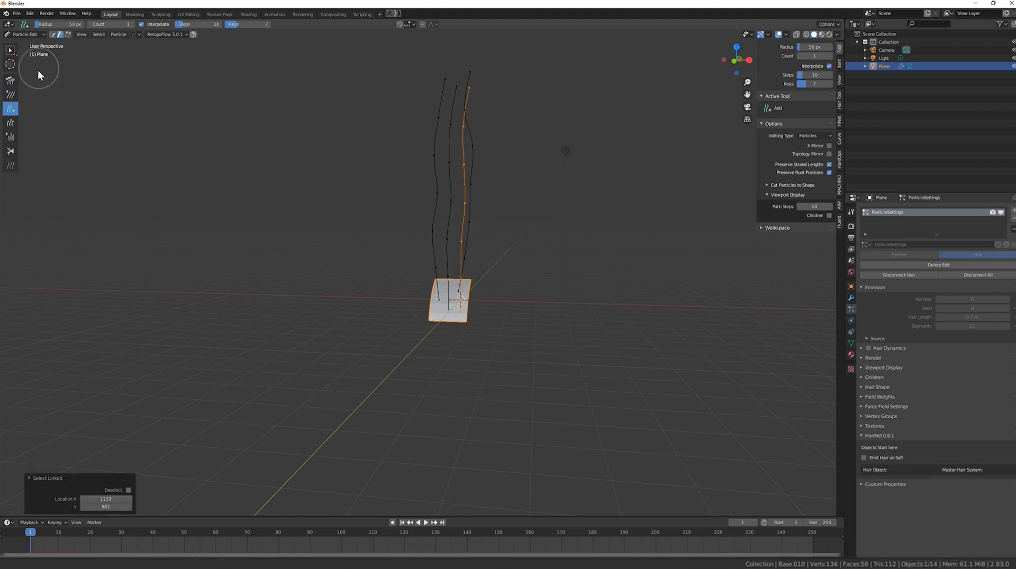
click(10, 81)
mouse_move(462, 75)
mouse_down()
mouse_move(459, 156)
mouse_move(453, 113)
mouse_up()
middle_drag(486, 190, 473, 209)
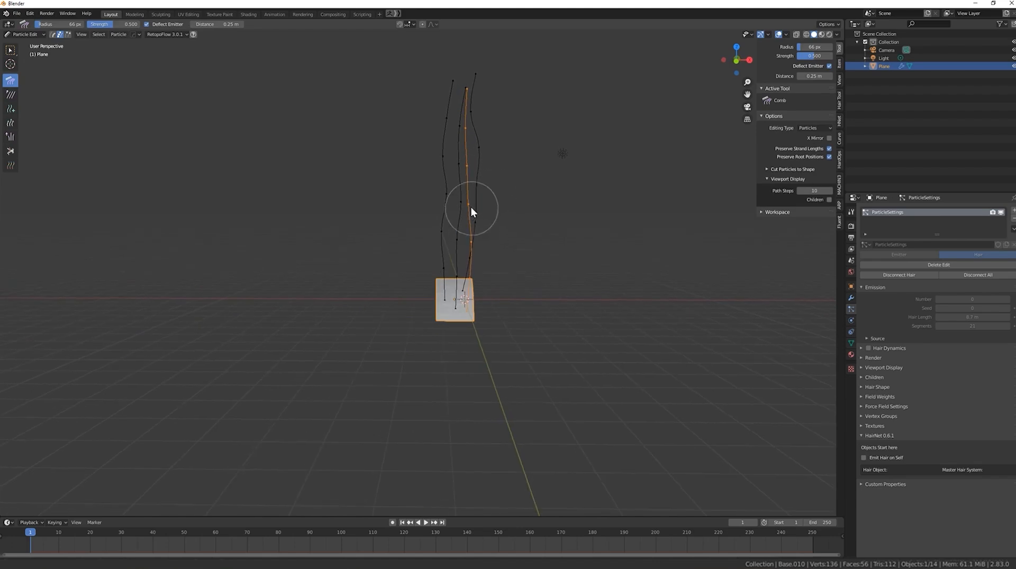
Select the other new strand near the plane's lower edge and comb it into a gentle wave.
drag(459, 207, 455, 146)
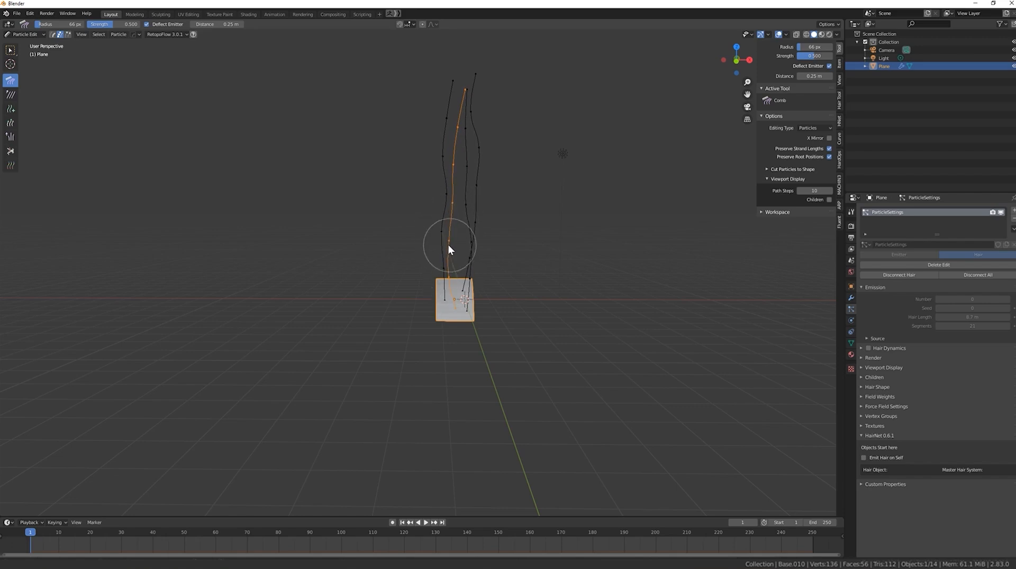
middle_drag(459, 243, 467, 185)
drag(466, 185, 468, 127)
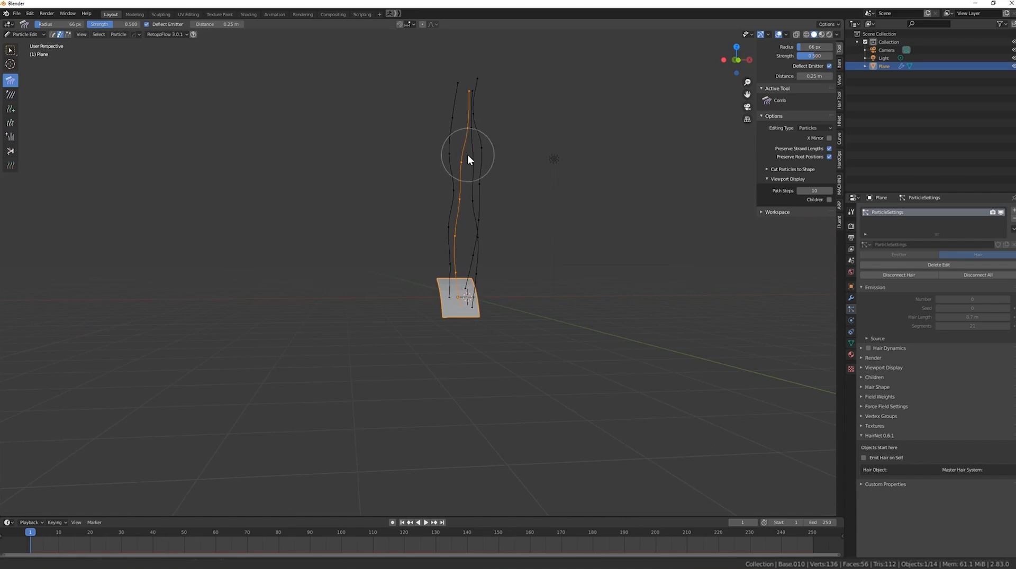
middle_drag(469, 134, 243, 140)
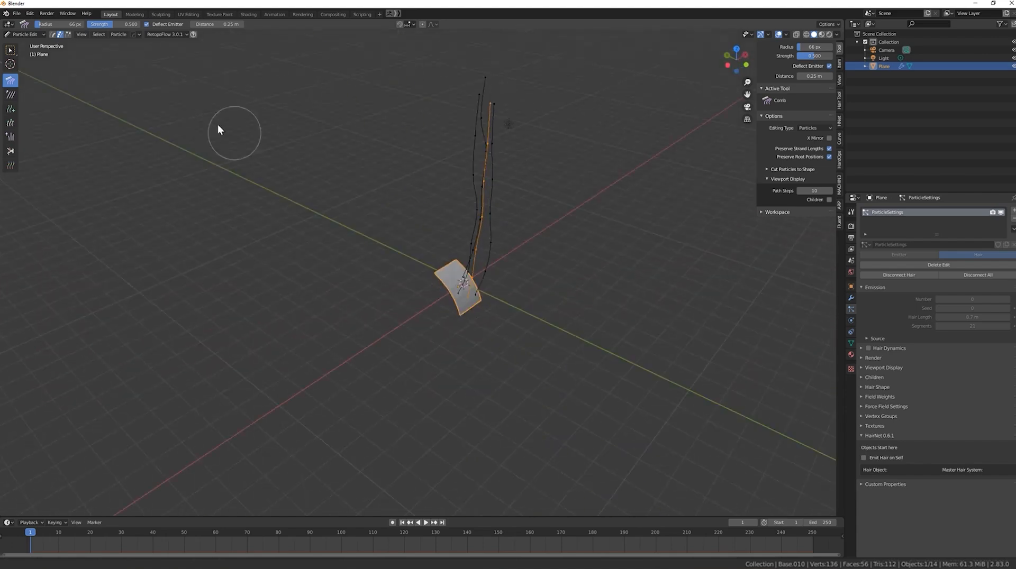
Add a fifth hair near the plane's upper edge, select its whole strand and comb it into a slight wave.
click(11, 108)
click(445, 279)
middle_drag(444, 279, 425, 300)
key(l)
click(10, 81)
drag(425, 121, 442, 109)
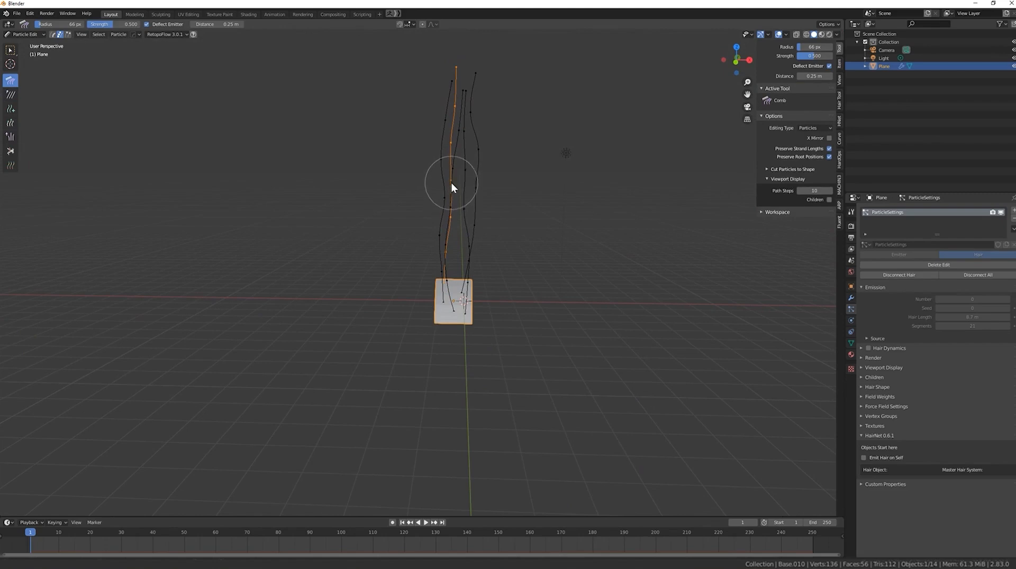
mouse_move(447, 151)
mouse_down()
mouse_move(460, 141)
mouse_move(453, 241)
mouse_move(457, 211)
mouse_up()
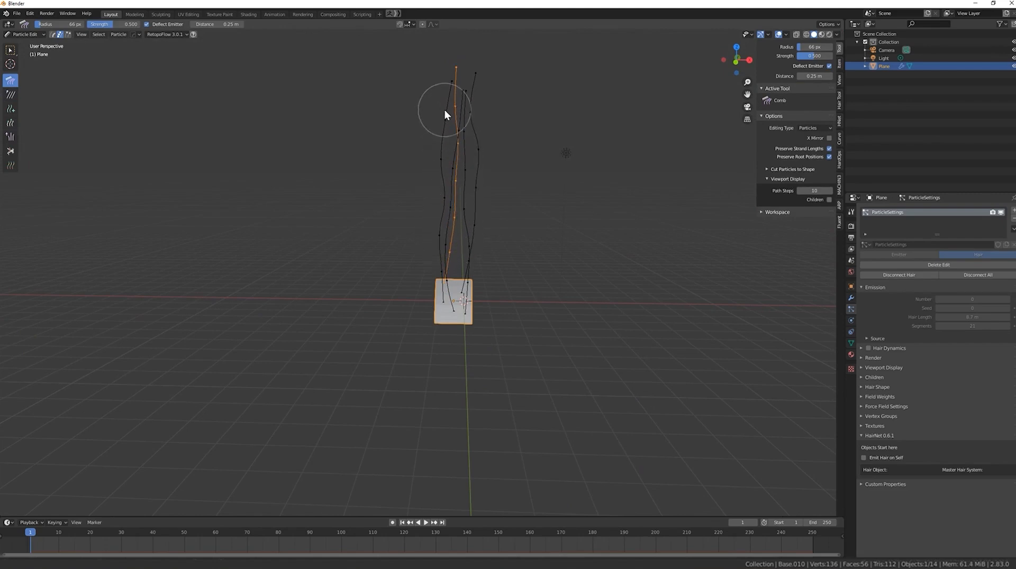
mouse_move(536, 248)
middle_down()
mouse_move(438, 251)
mouse_move(471, 273)
mouse_move(540, 252)
middle_up()
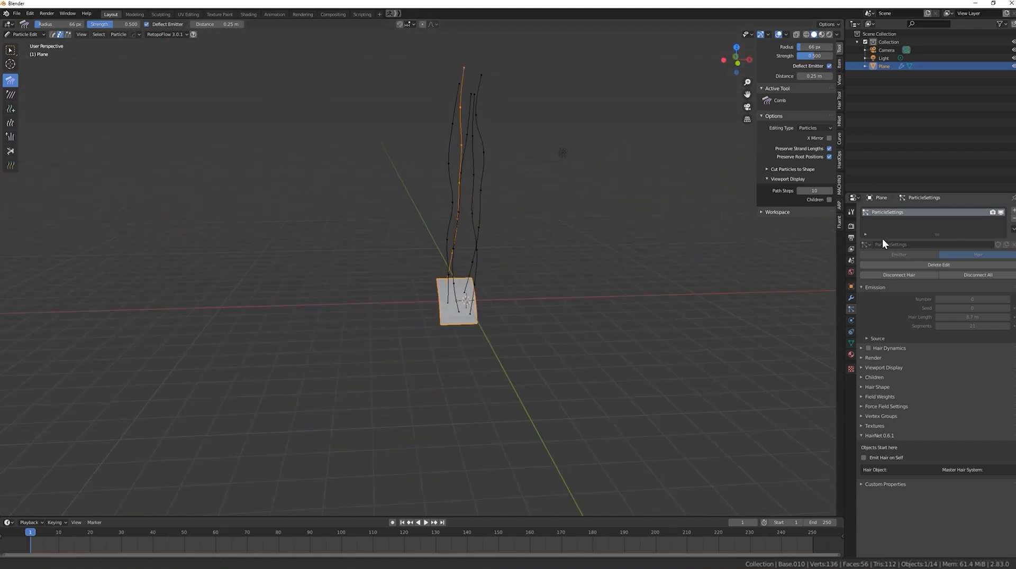
Set the particle system's children to Interpolated and display them in the viewport.
click(866, 378)
click(976, 389)
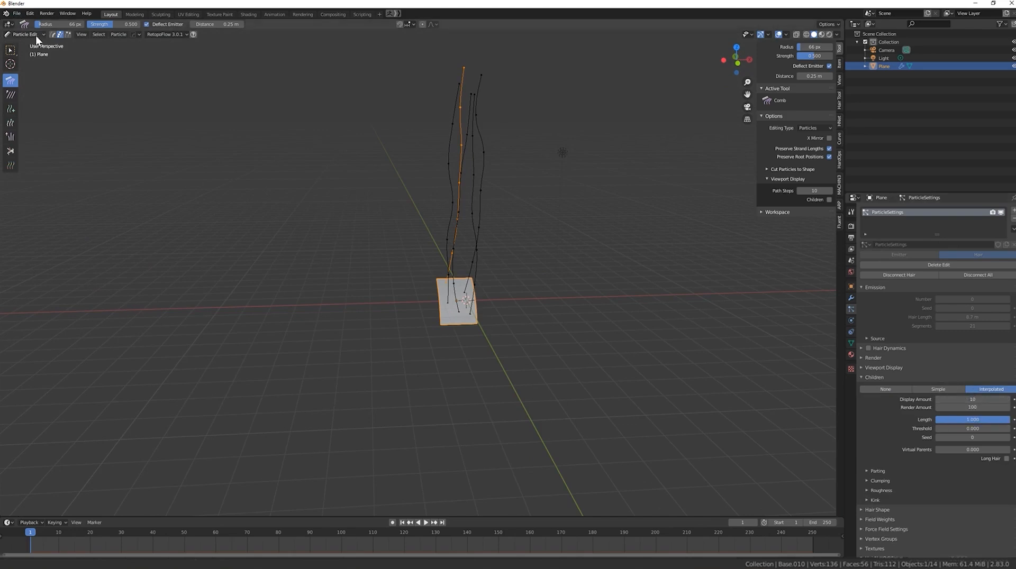
click(829, 200)
middle_drag(688, 245, 647, 259)
Set the children's display amount to 100 and view the hair strip in Object Mode.
drag(972, 399, 993, 399)
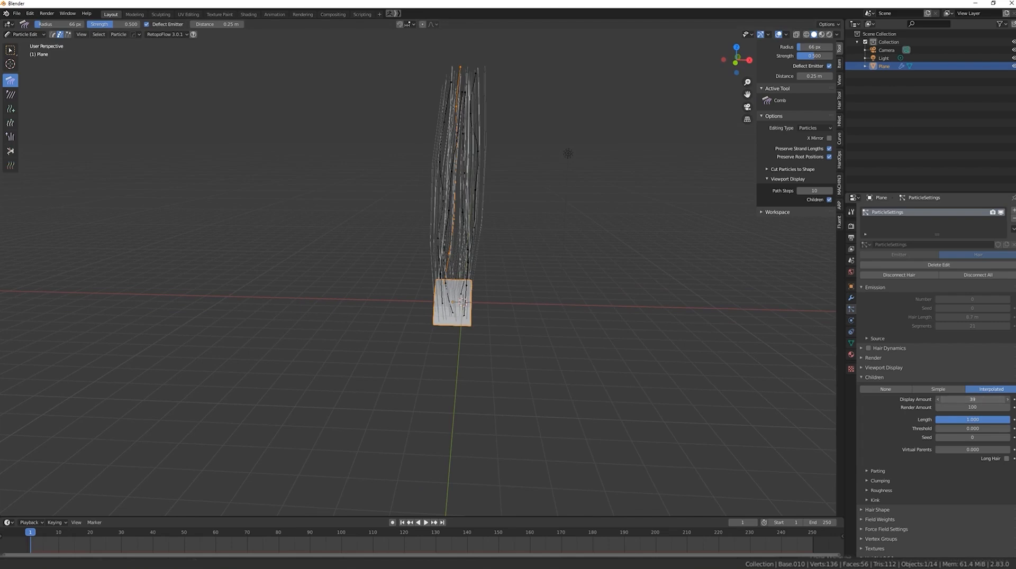
click(952, 400)
text(100)
key(Return)
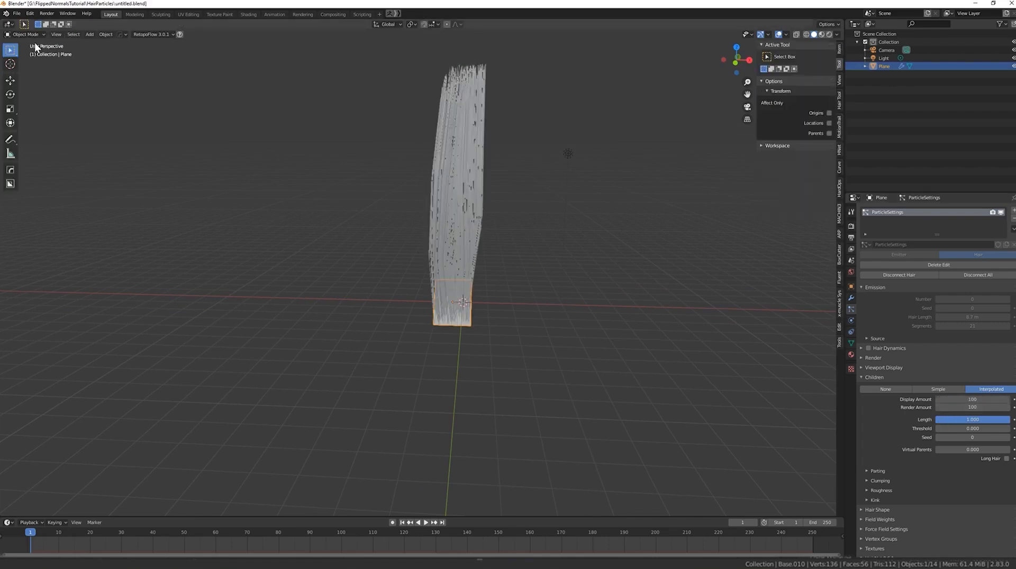
middle_drag(381, 217, 465, 214)
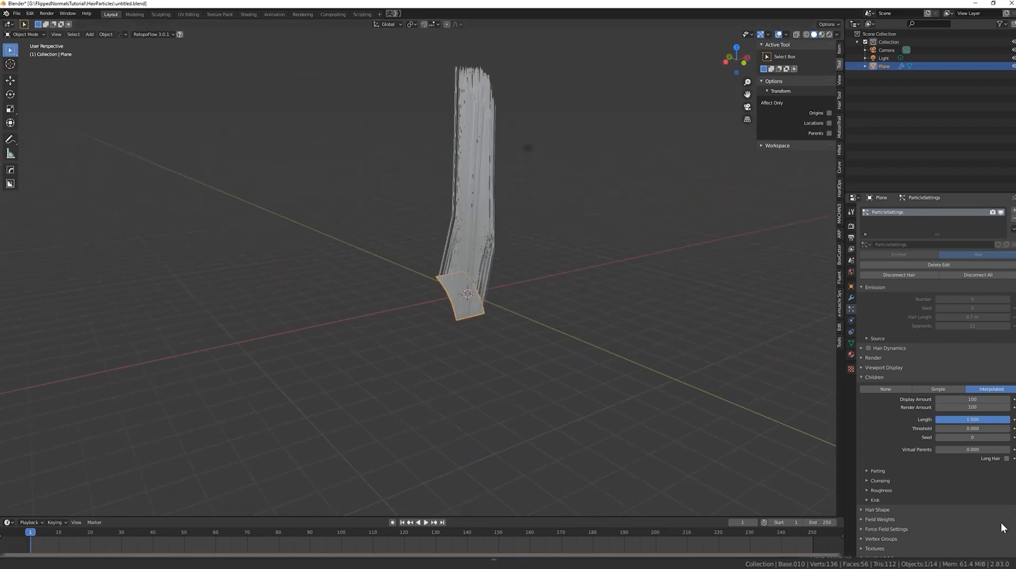
Set the viewport display strand steps to 7 and view the hair strip straight from the front.
click(884, 367)
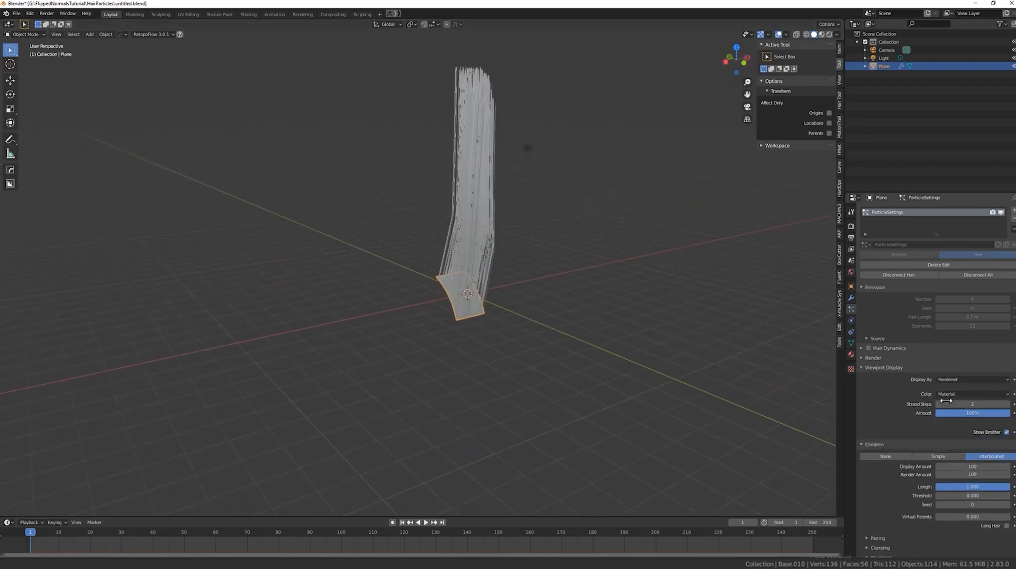
middle_drag(598, 303, 563, 310)
click(962, 404)
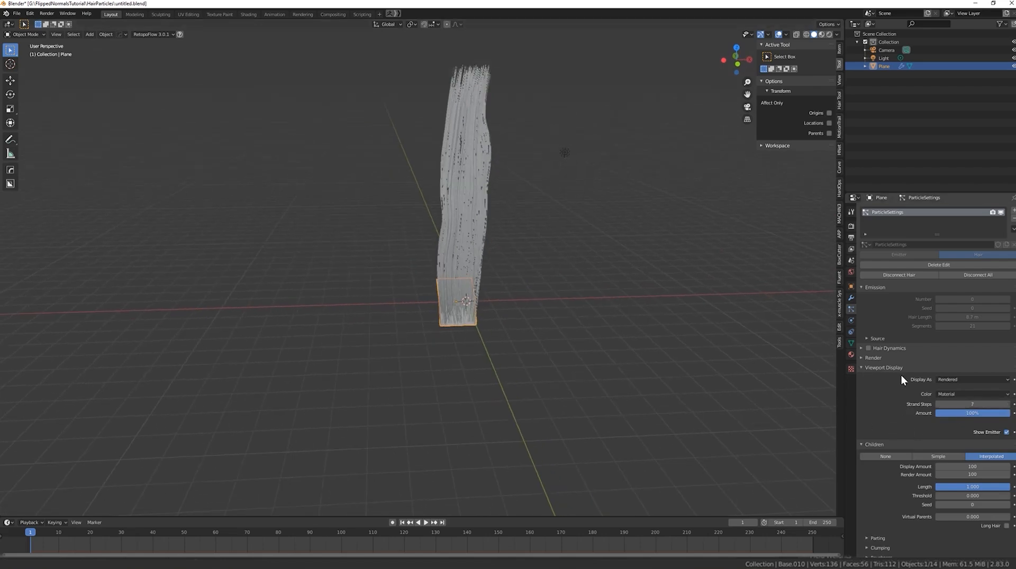
click(878, 358)
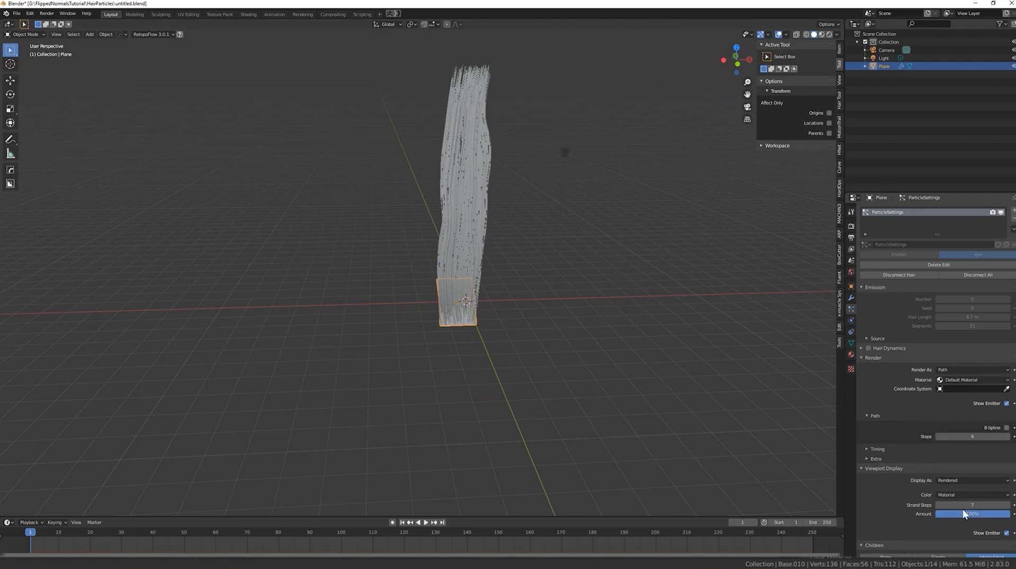
click(862, 357)
key(KP_1)
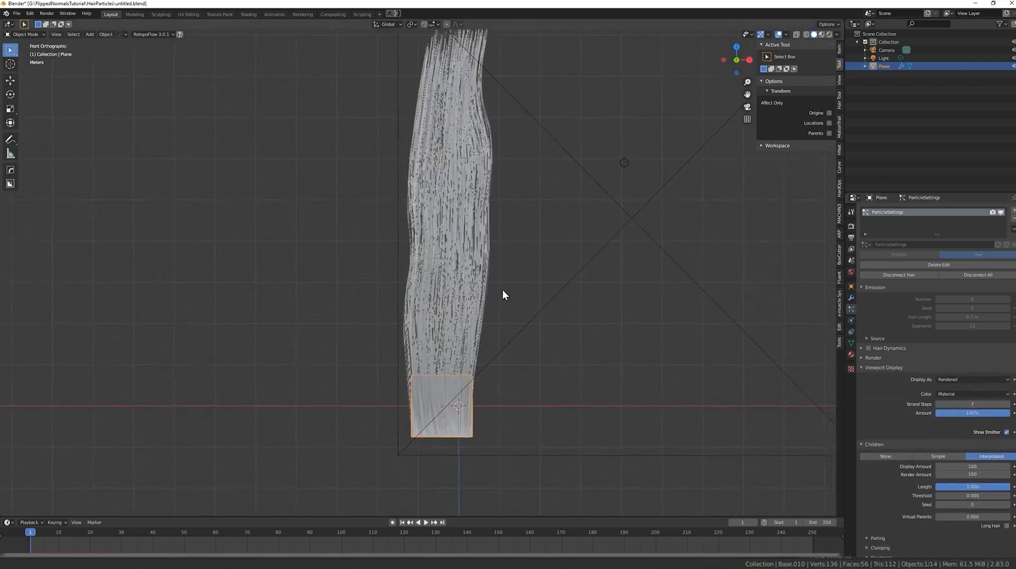
Set the children's clump to 1.000 and enable clump noise with a size of 0.341.
scroll(891, 456, down, 2)
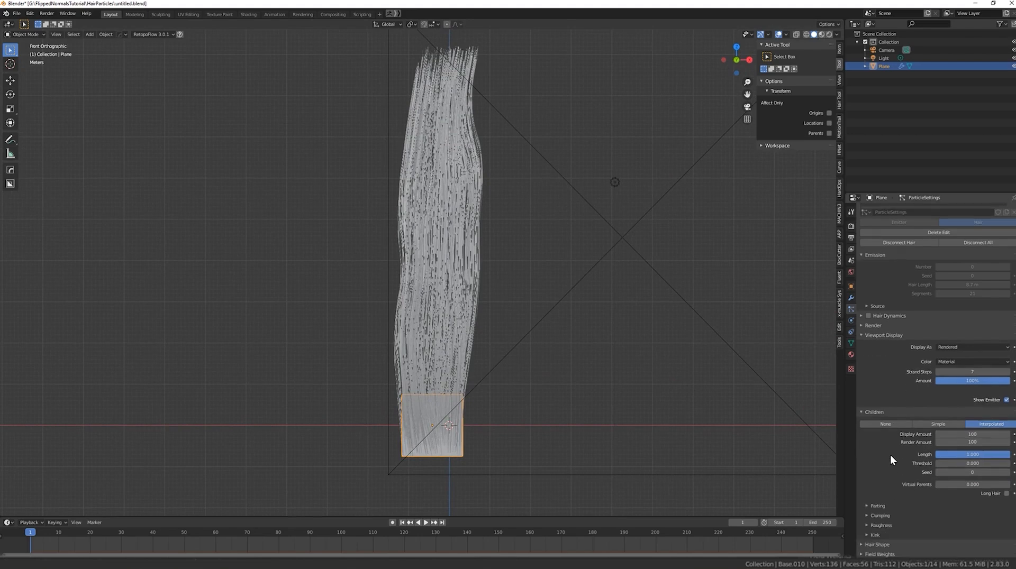
click(866, 516)
scroll(889, 503, down, 5)
drag(976, 456, 1010, 456)
middle_drag(651, 364, 650, 388)
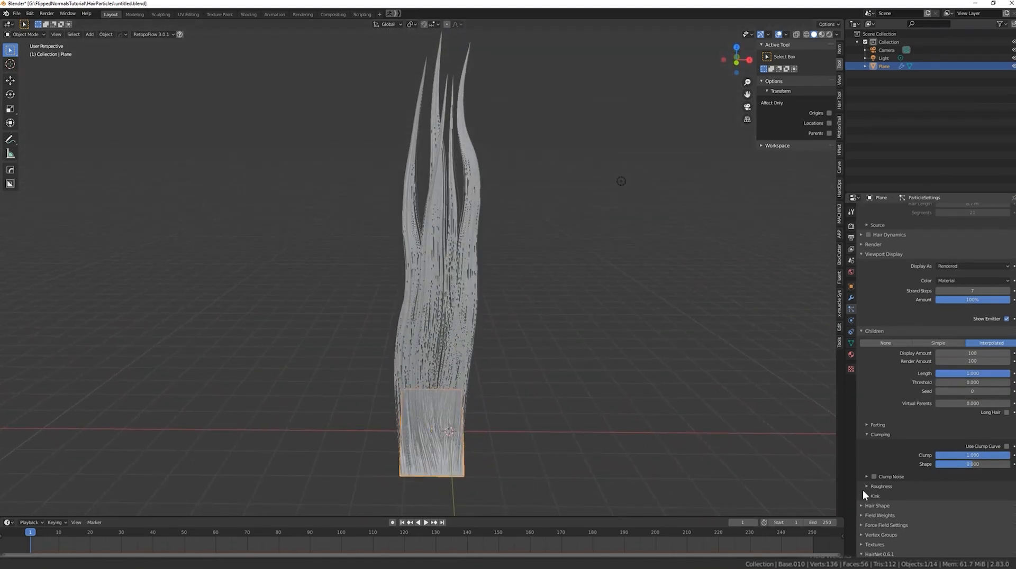
click(873, 477)
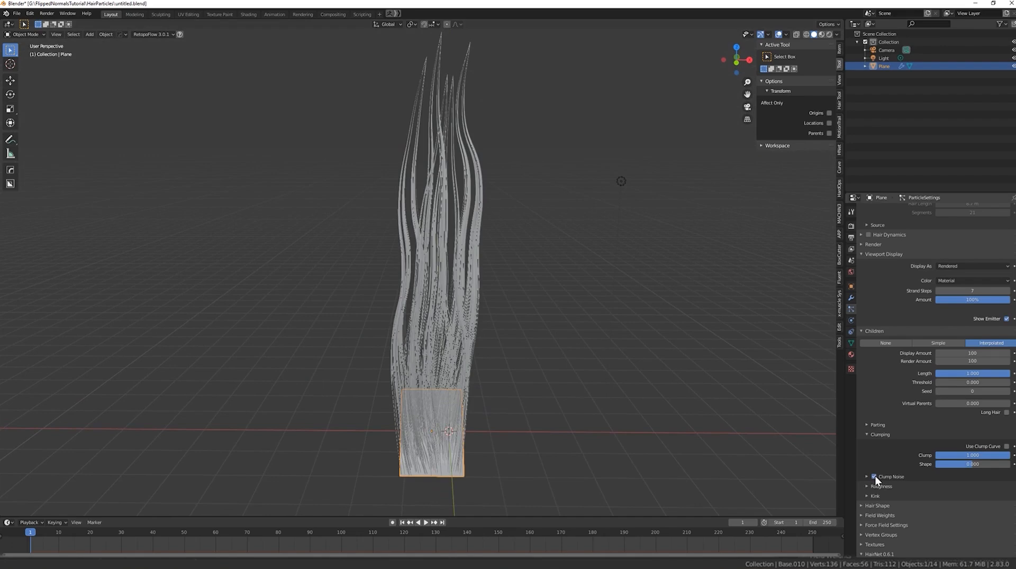
click(865, 477)
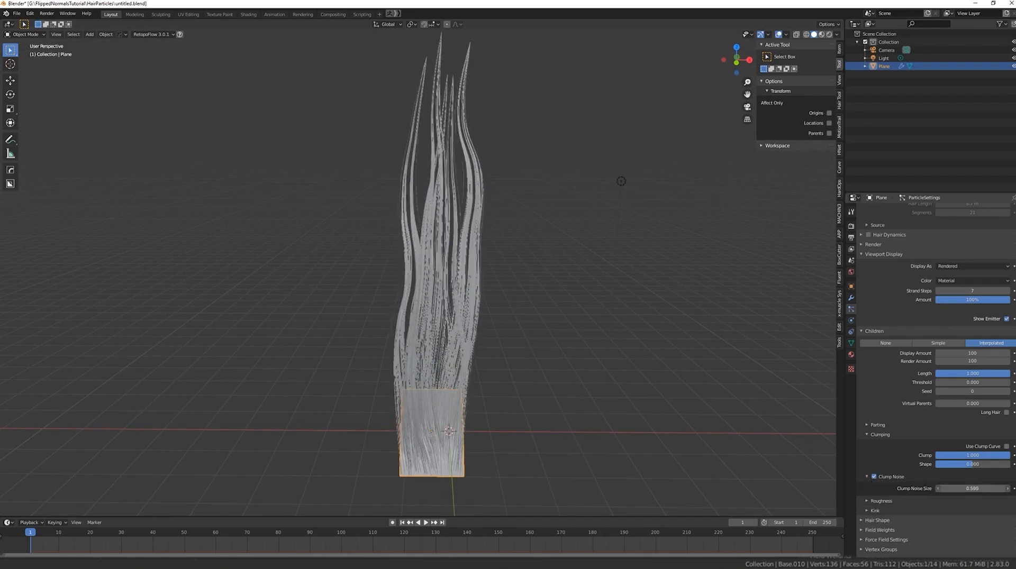
Set the children's uniform roughness to 0.052 with size 0.275, and random roughness to 0.966 with size 0.592 and threshold 0.624.
click(902, 502)
scroll(924, 479, down, 3)
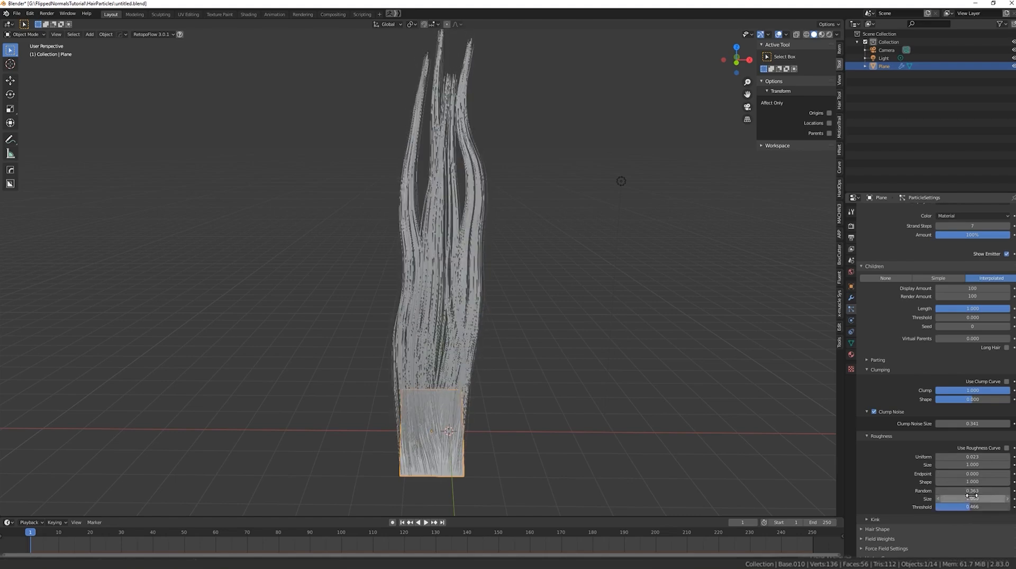
drag(976, 491, 989, 491)
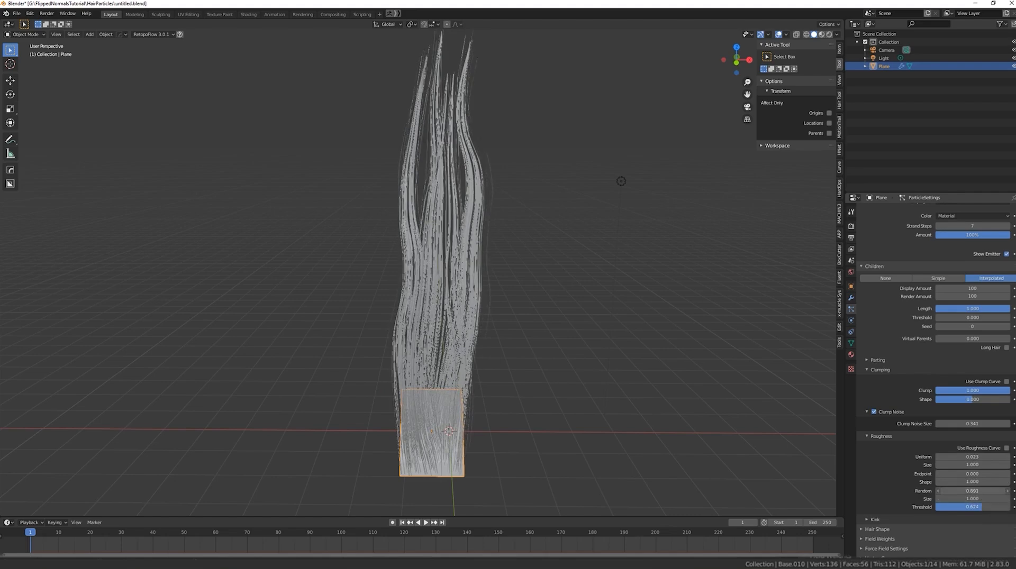
scroll(935, 480, down, 1)
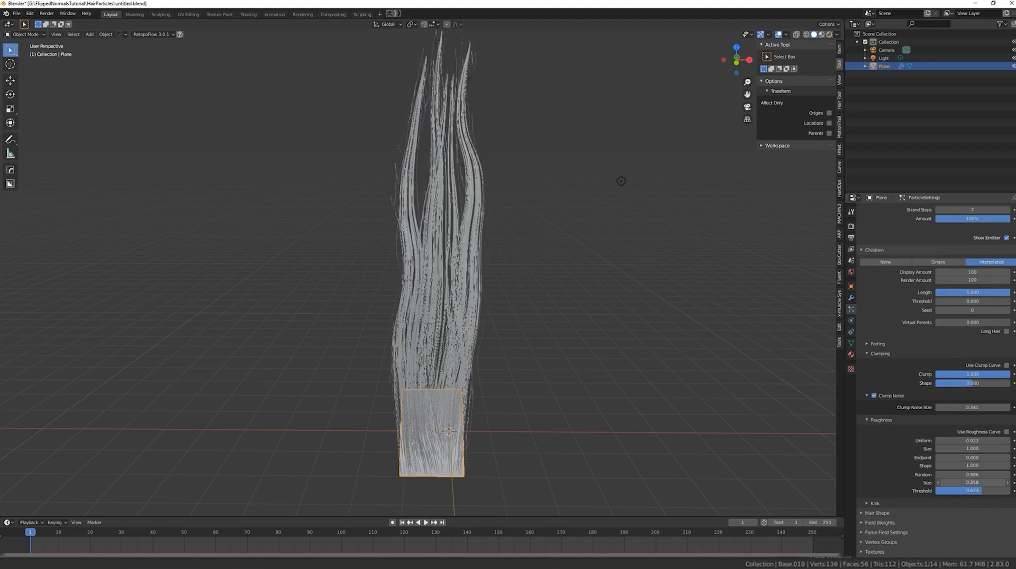
mouse_move(972, 449)
mouse_down()
mouse_move(953, 449)
mouse_move(990, 441)
mouse_up()
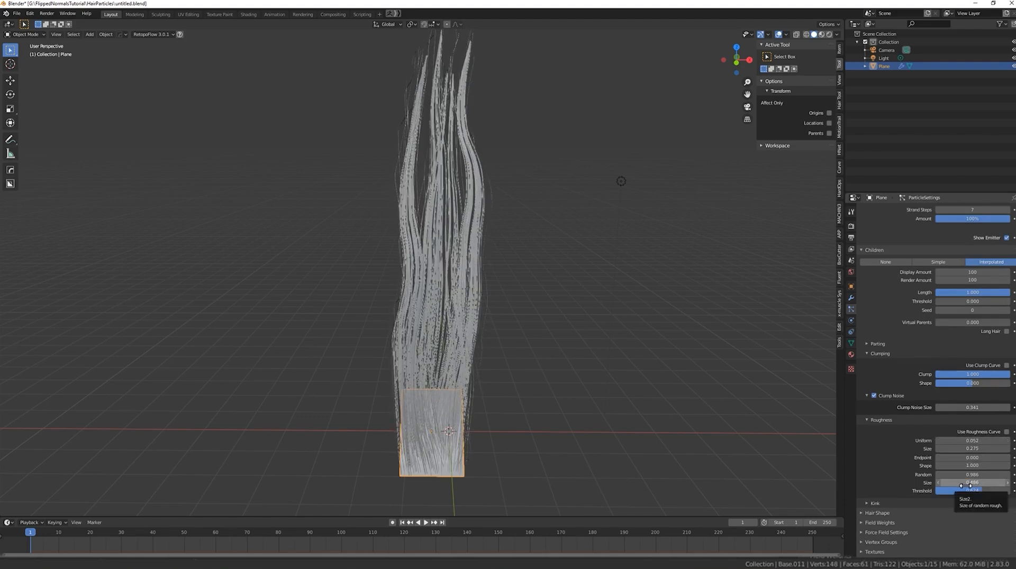
drag(962, 483, 964, 484)
mouse_move(522, 310)
middle_down()
mouse_move(437, 305)
mouse_move(518, 303)
mouse_move(600, 344)
mouse_move(523, 313)
middle_up()
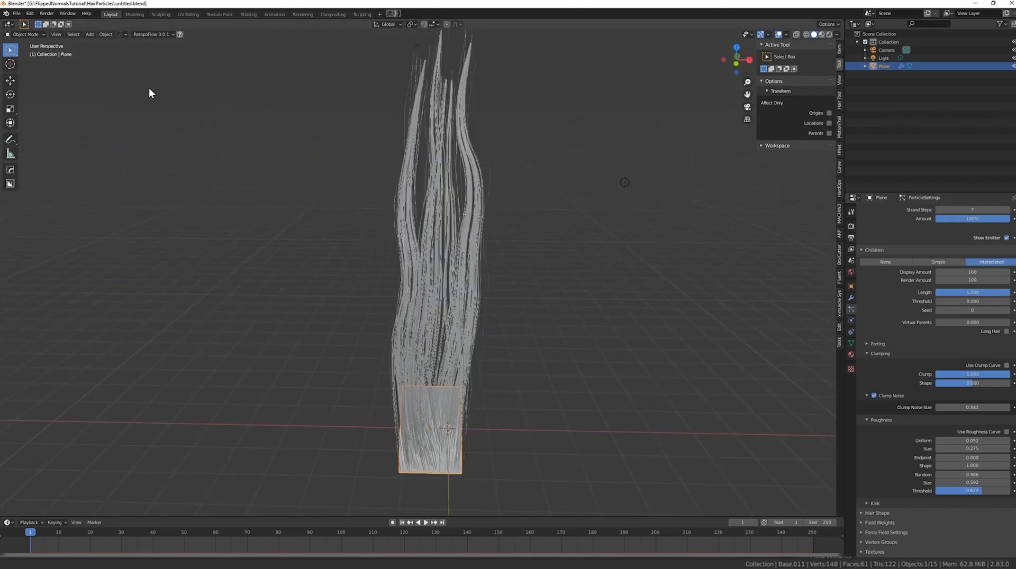
Increase the children's uniform roughness to 0.635 with a size of 0.528.
drag(10, 50, 25, 52)
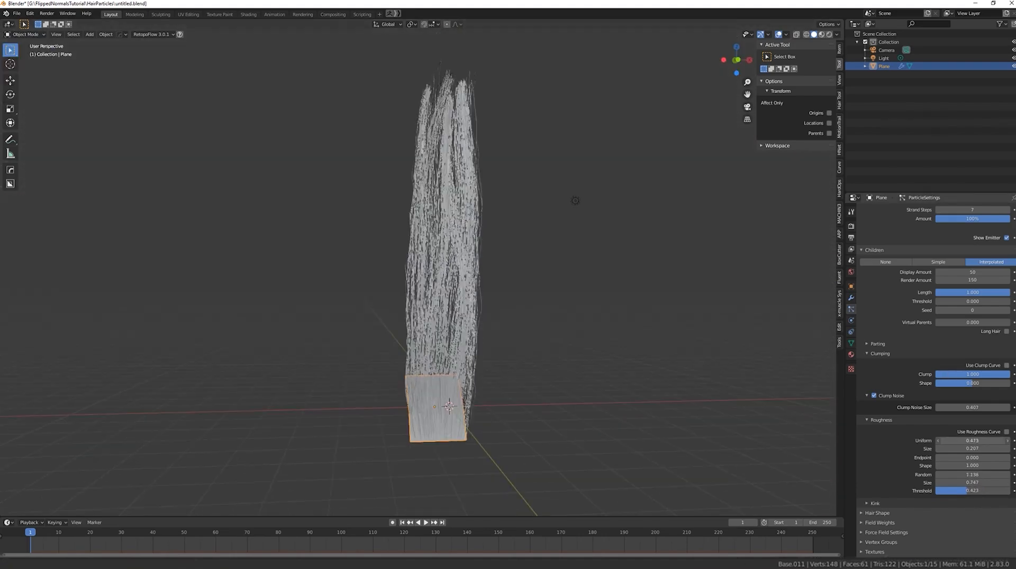
drag(972, 441, 1005, 449)
mouse_move(626, 321)
middle_down()
mouse_move(587, 329)
mouse_move(634, 322)
middle_up()
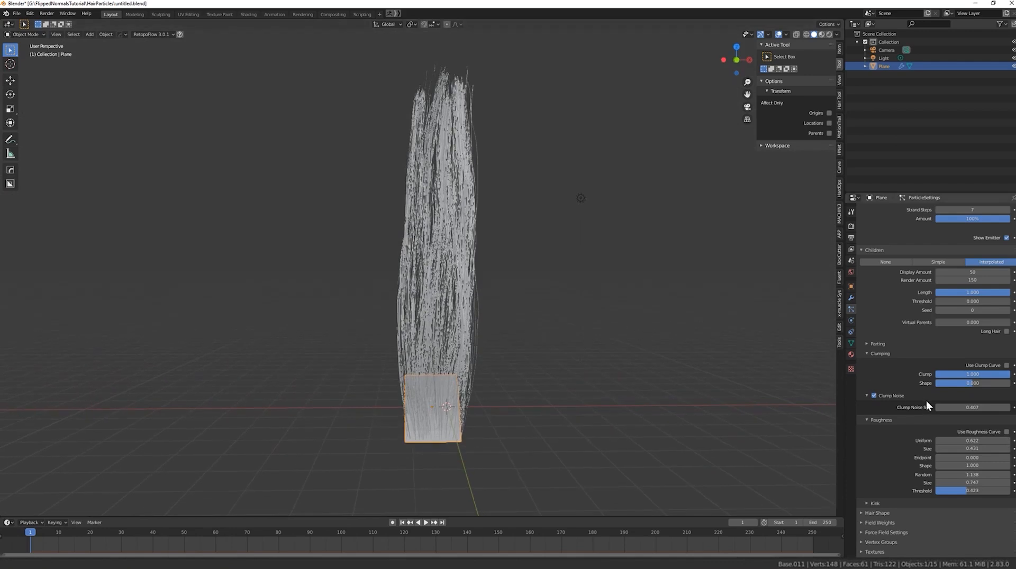
drag(964, 449, 976, 441)
mouse_move(621, 275)
middle_down()
mouse_move(534, 281)
mouse_move(608, 278)
middle_up()
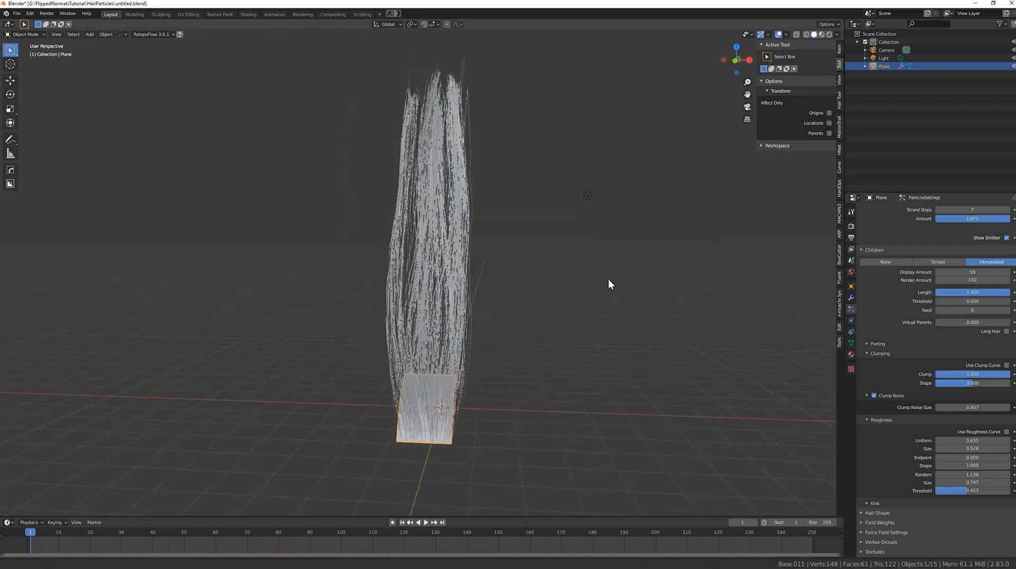
Display the scene in rendered shading and move the light in front of the hair strip.
click(829, 35)
mouse_move(693, 141)
middle_down()
mouse_move(624, 197)
mouse_move(562, 212)
mouse_move(517, 205)
middle_up()
click(465, 191)
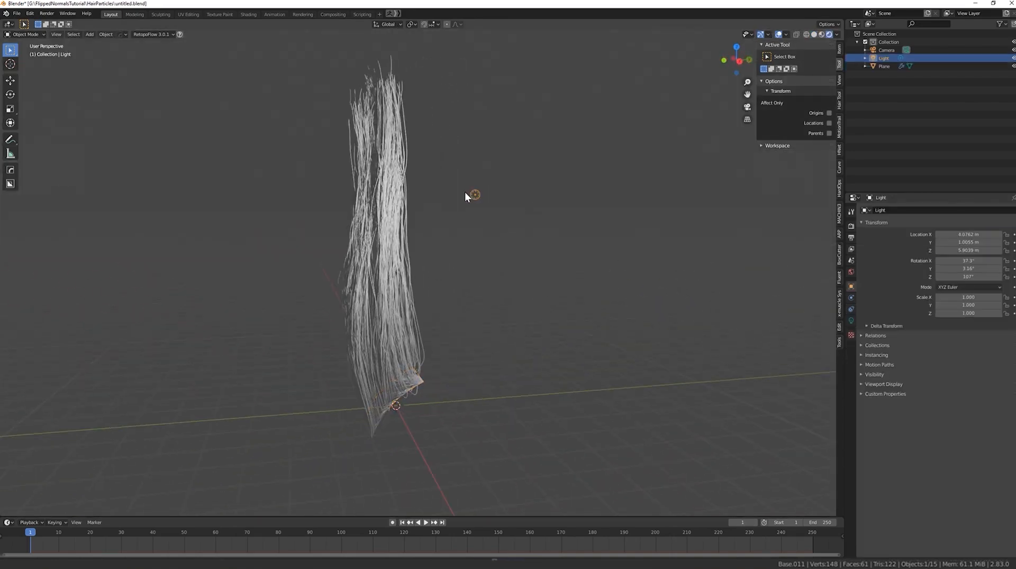
key(g)
click(202, 181)
middle_drag(202, 181, 329, 202)
key(g)
click(256, 224)
middle_drag(439, 258, 382, 250)
Position the square backdrop plane behind the hair and scale it up slightly.
key(g)
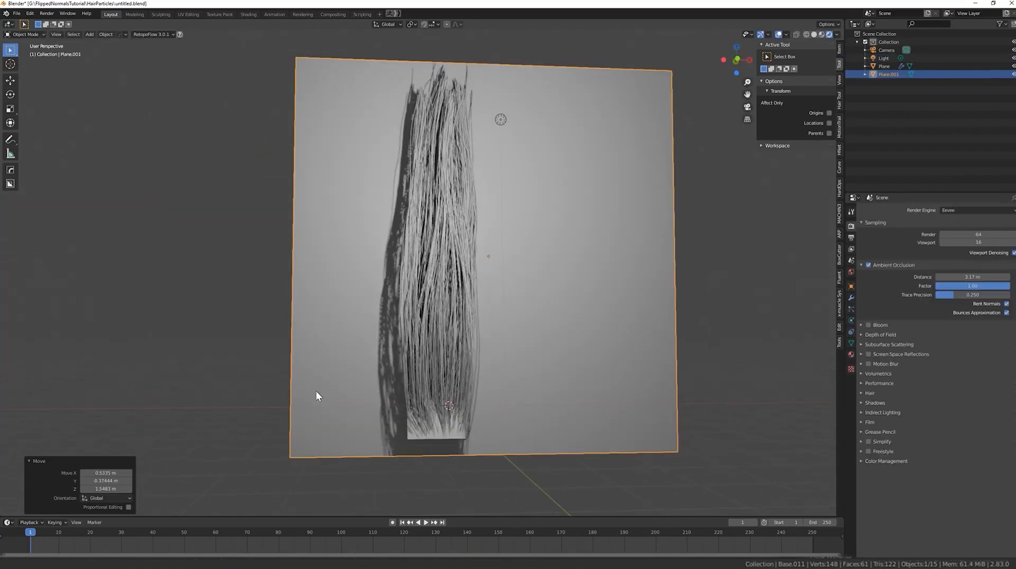
key(s)
click(294, 392)
key(g)
click(605, 433)
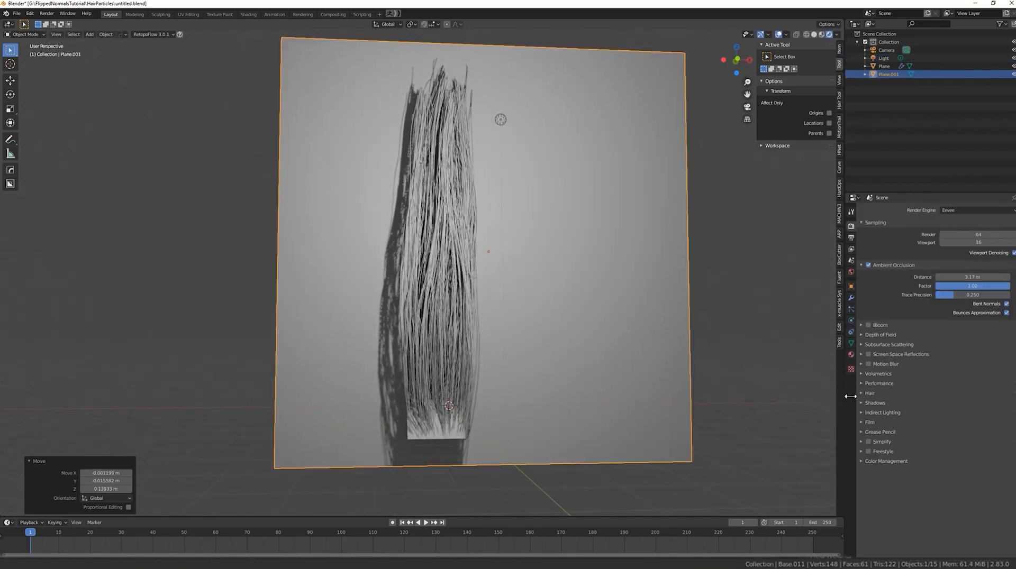
Give the backdrop plane a new material with an orange-red base color.
click(851, 354)
click(887, 247)
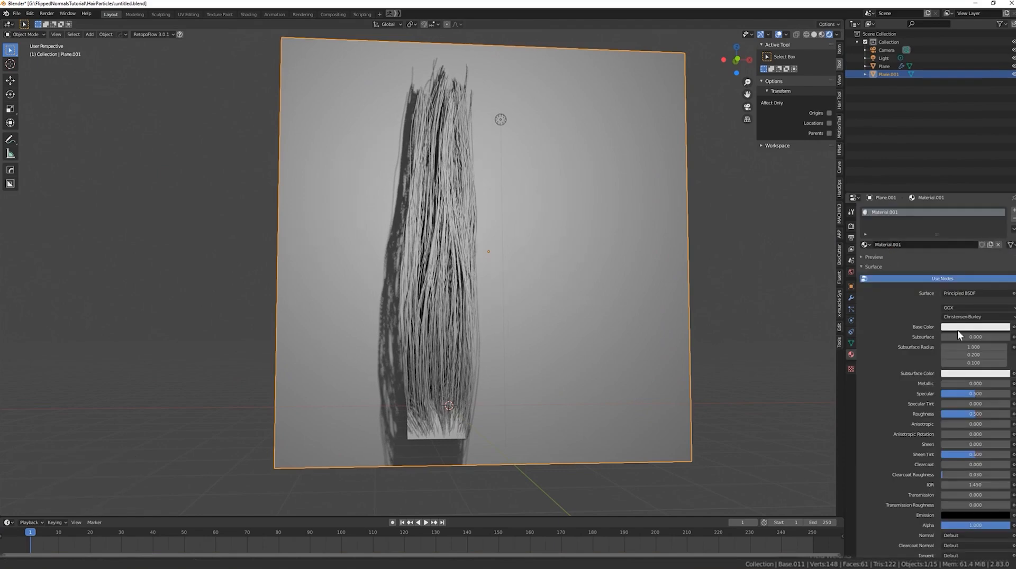
click(952, 327)
drag(974, 255, 968, 264)
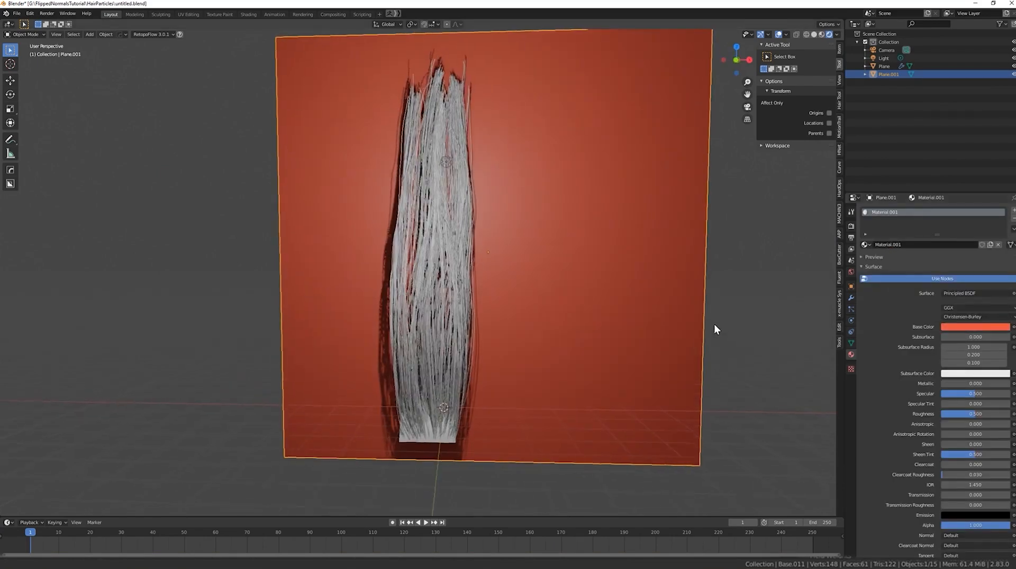
Select the hair-emitting plane and rename it Base.
click(433, 408)
click(451, 377)
click(462, 356)
double_click(887, 65)
text(Base)
key(Return)
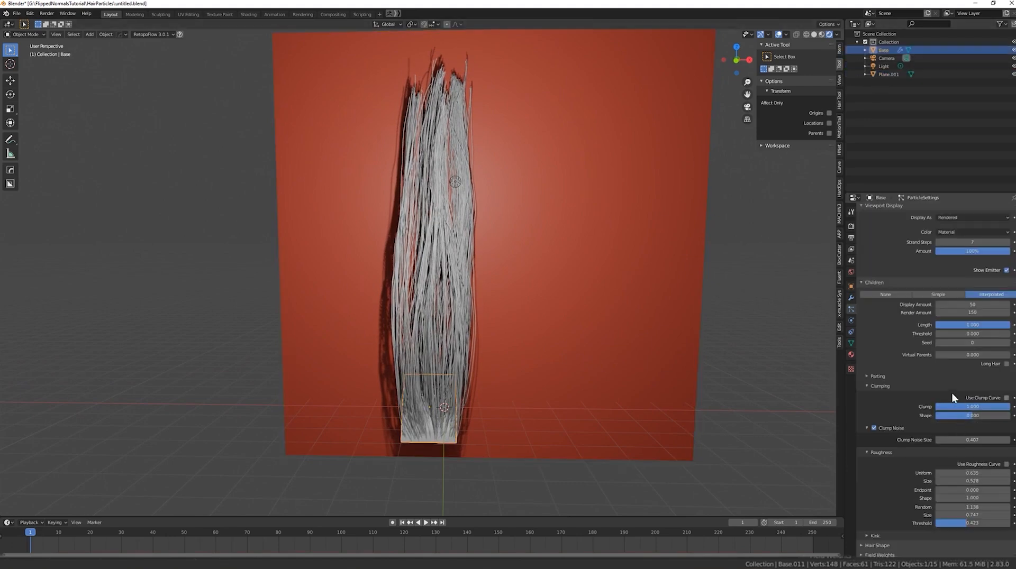
Set the children's display amount to 153 and fine-tune their roughness.
drag(962, 306, 988, 305)
mouse_move(678, 316)
middle_down()
mouse_move(692, 318)
mouse_move(583, 336)
mouse_move(668, 324)
mouse_move(662, 305)
mouse_move(619, 301)
mouse_move(590, 307)
mouse_move(716, 316)
mouse_move(608, 311)
mouse_move(662, 339)
mouse_move(760, 341)
mouse_move(757, 320)
mouse_move(635, 320)
mouse_move(666, 326)
middle_up()
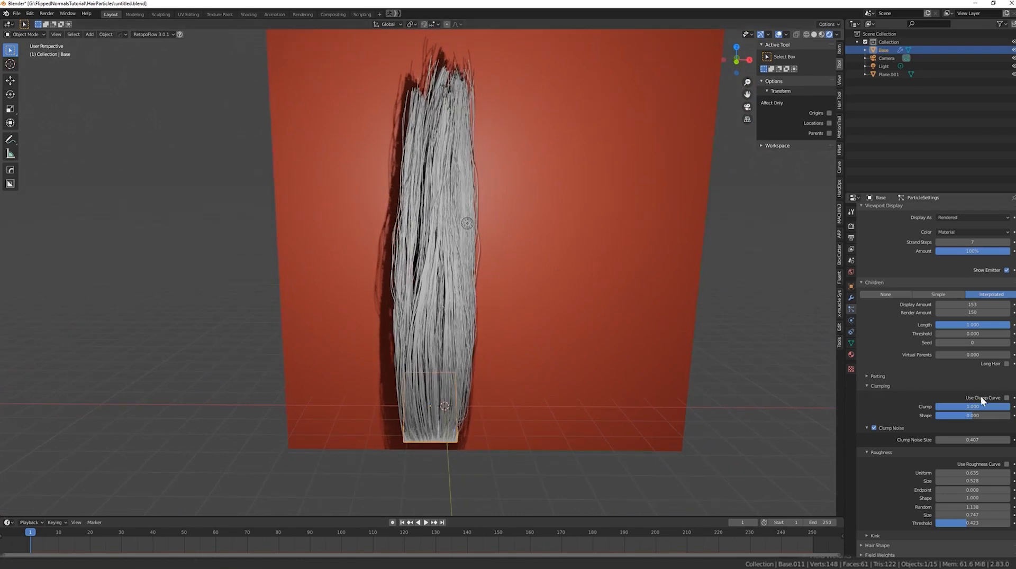
scroll(986, 420, down, 4)
drag(985, 435, 997, 435)
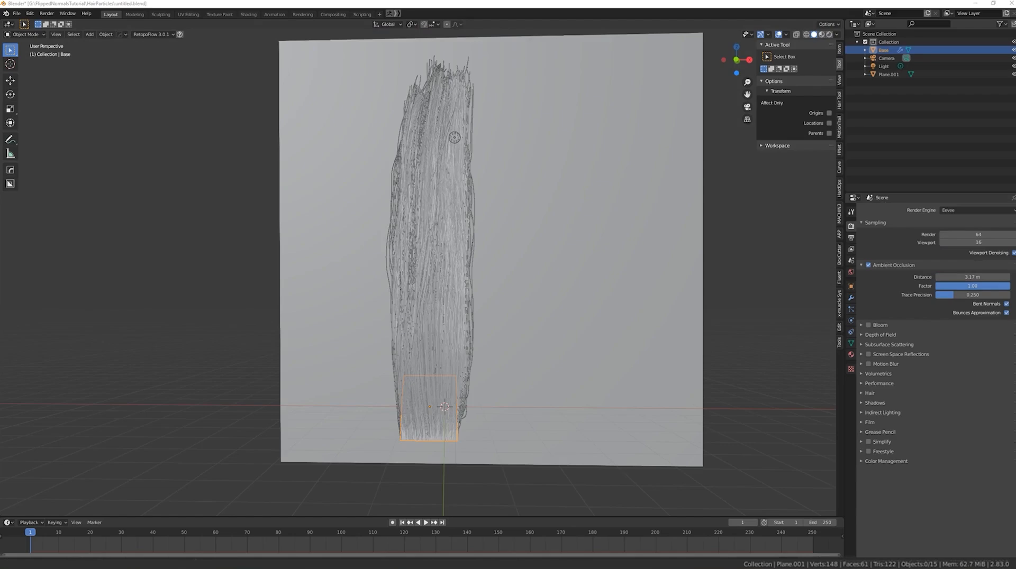
Save the file, duplicate the Base hair plane about 2.4 m along X and view both strips through the camera.
click(434, 319)
key(ctrl+s)
mouse_move(427, 399)
middle_down()
mouse_move(434, 402)
mouse_move(422, 410)
middle_up()
key(shift+d)
key(x)
click(511, 419)
middle_drag(531, 398, 539, 337)
key(KP_0)
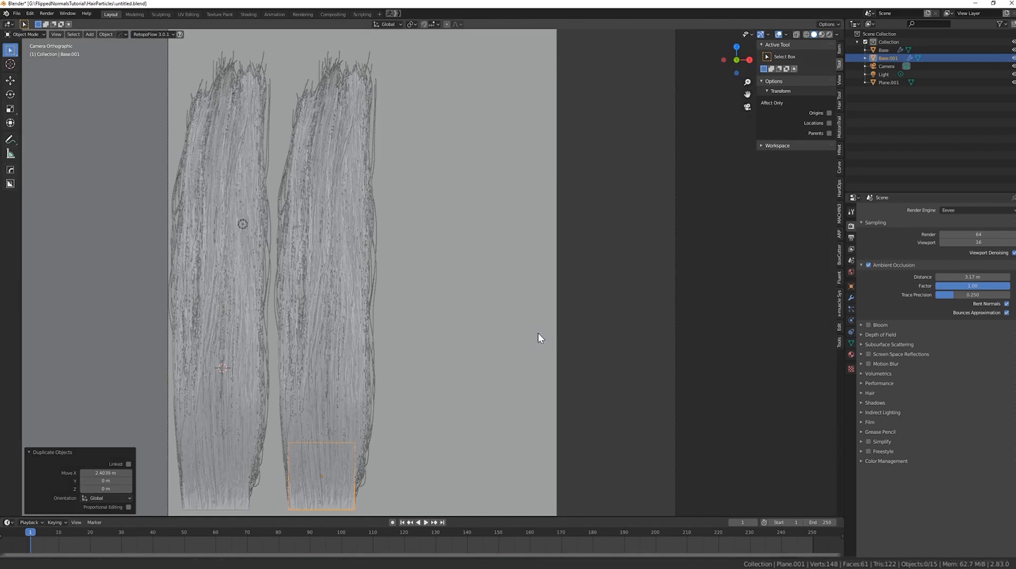
scroll(465, 334, down, 2)
Set the children's display amount to 155 in the duplicate's shared particle settings and save the file.
click(851, 341)
click(851, 321)
click(850, 308)
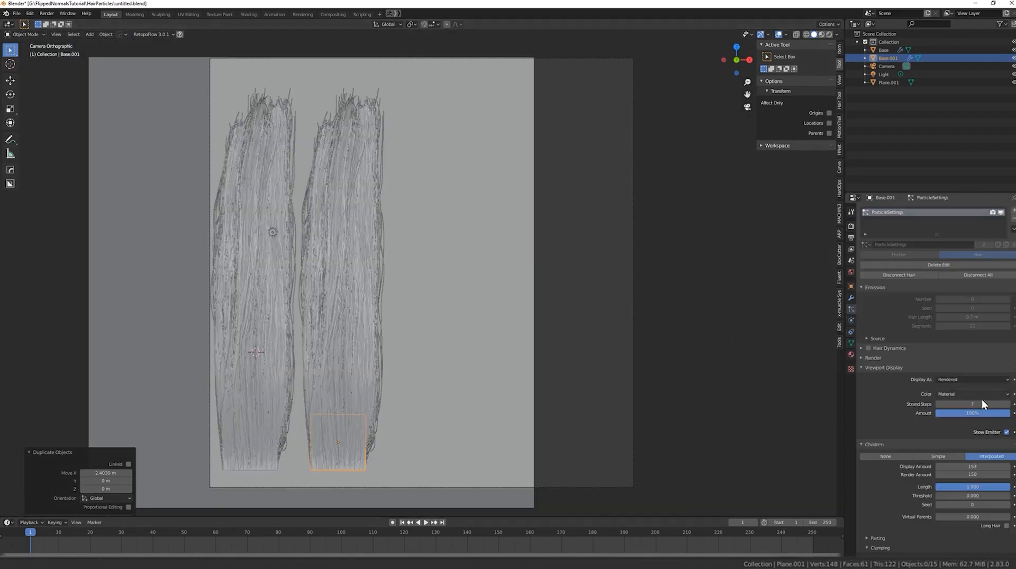
key(ctrl+s)
mouse_move(967, 464)
mouse_down()
mouse_move(995, 464)
mouse_move(950, 466)
mouse_up()
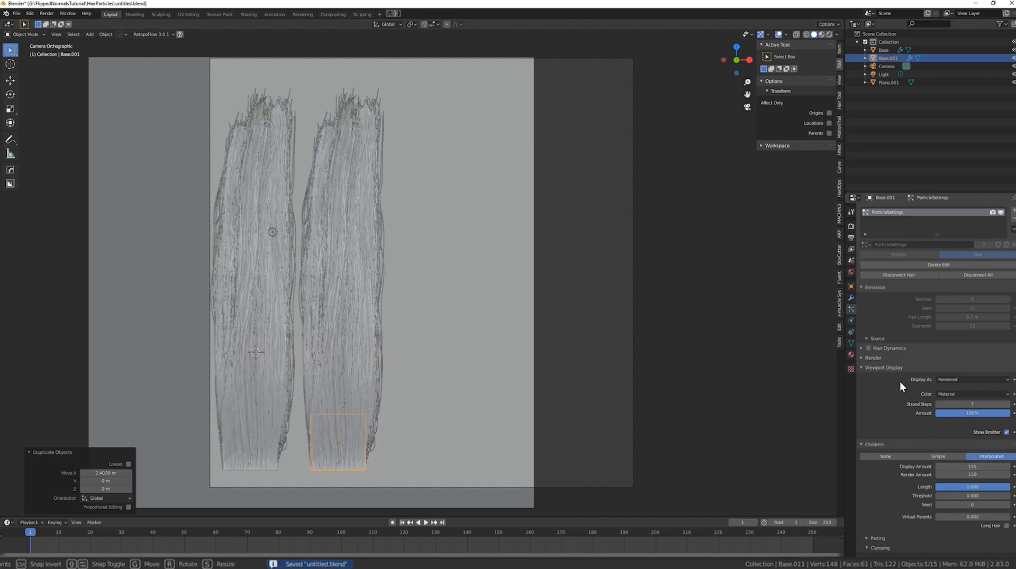
Replace the duplicate plane's particle system with a new one of type Hair.
click(1014, 218)
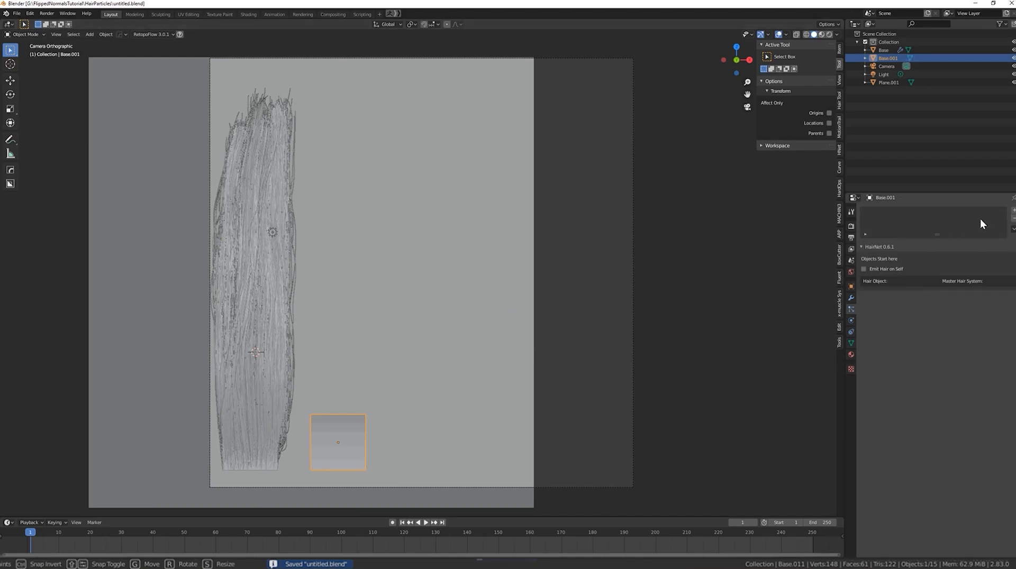
click(1014, 211)
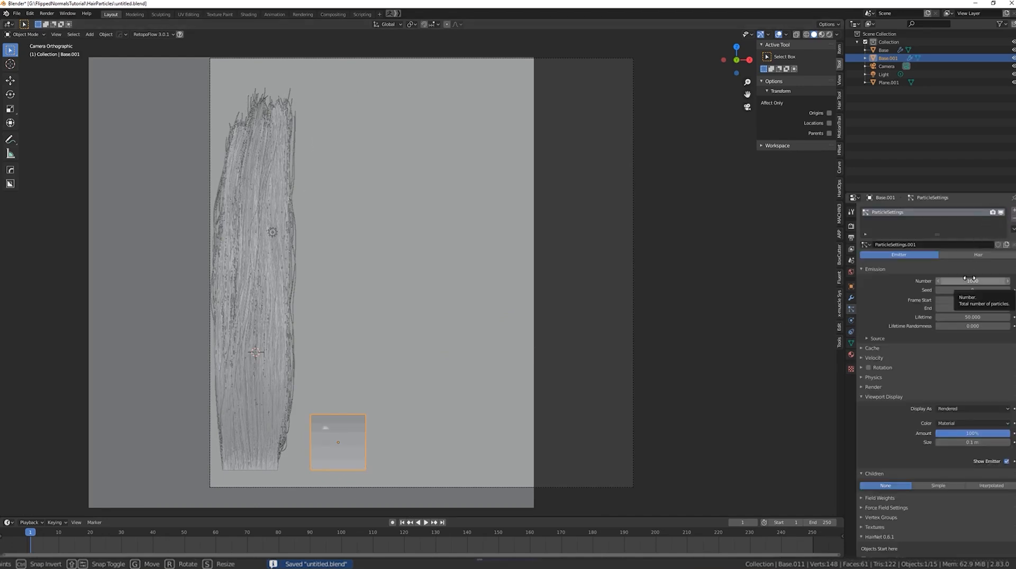
click(977, 256)
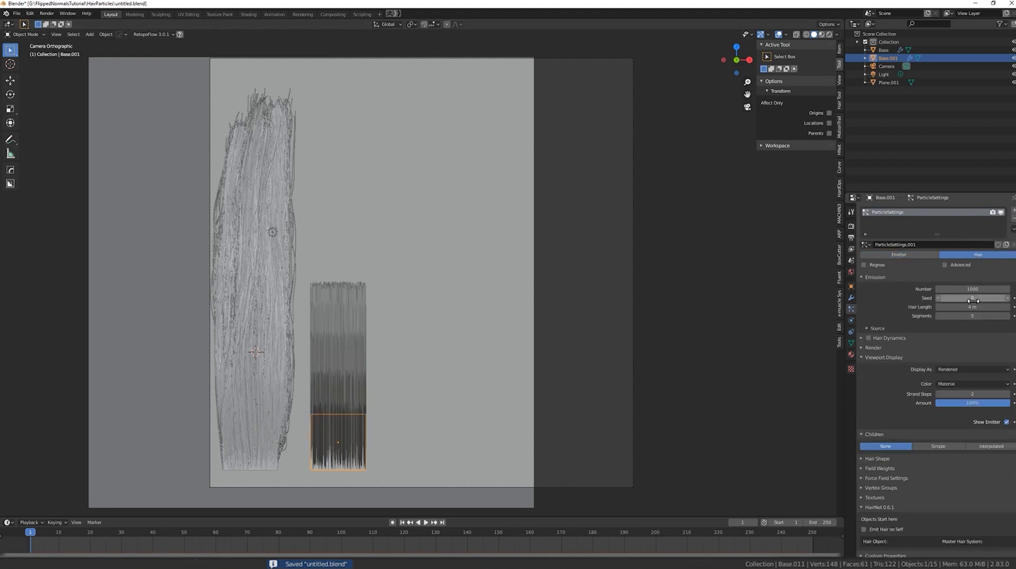
Set the new hair system's hair length to 8.7 m, segments to 20 and number to 0.
click(261, 452)
click(342, 451)
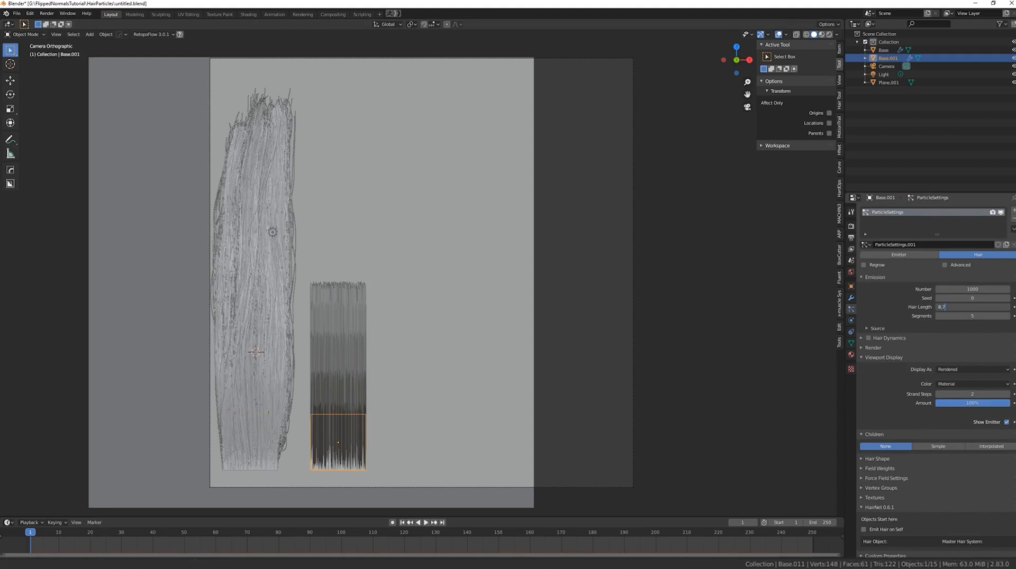
text(15)
key(Return)
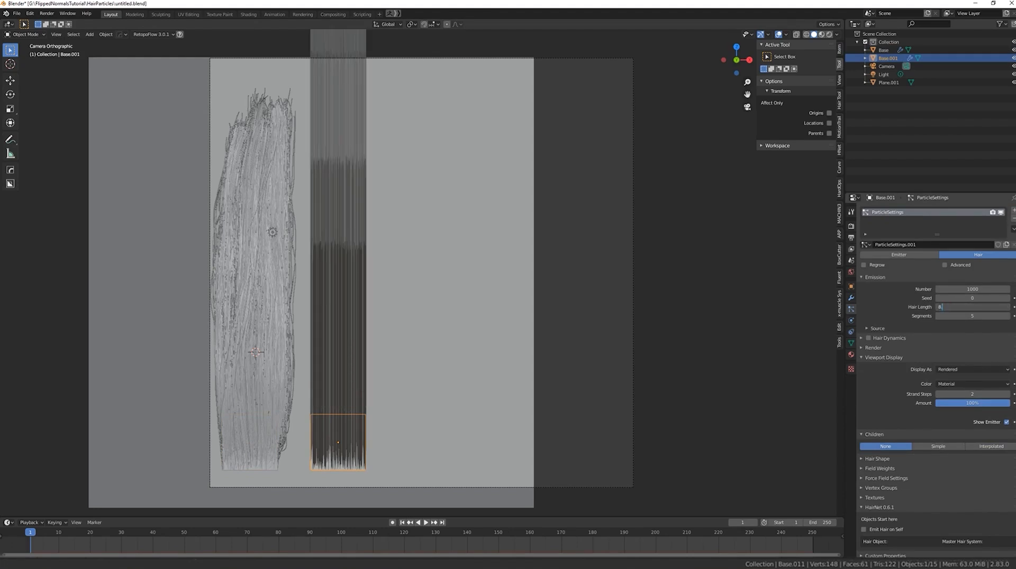
key(Return)
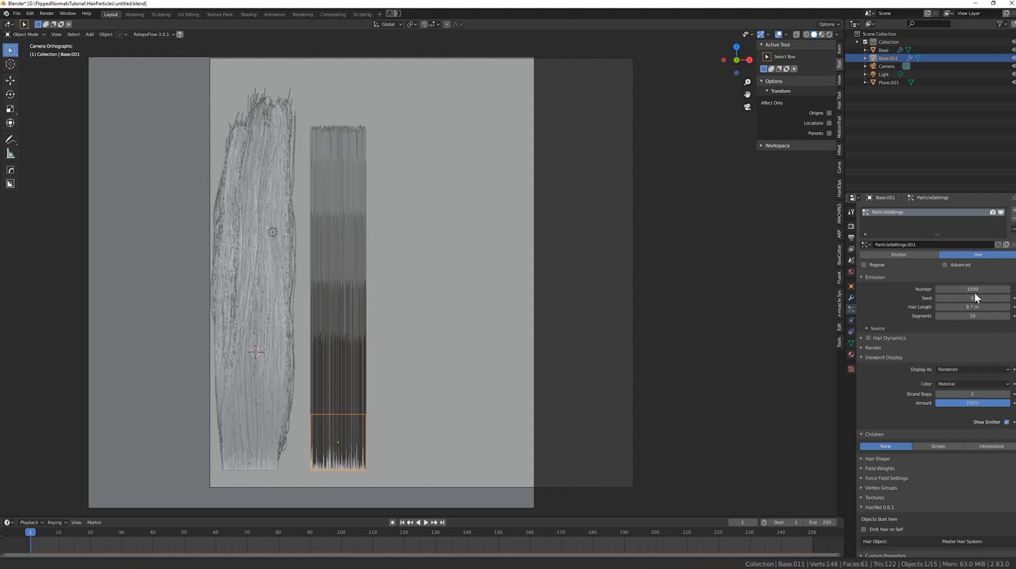
drag(974, 290, 945, 291)
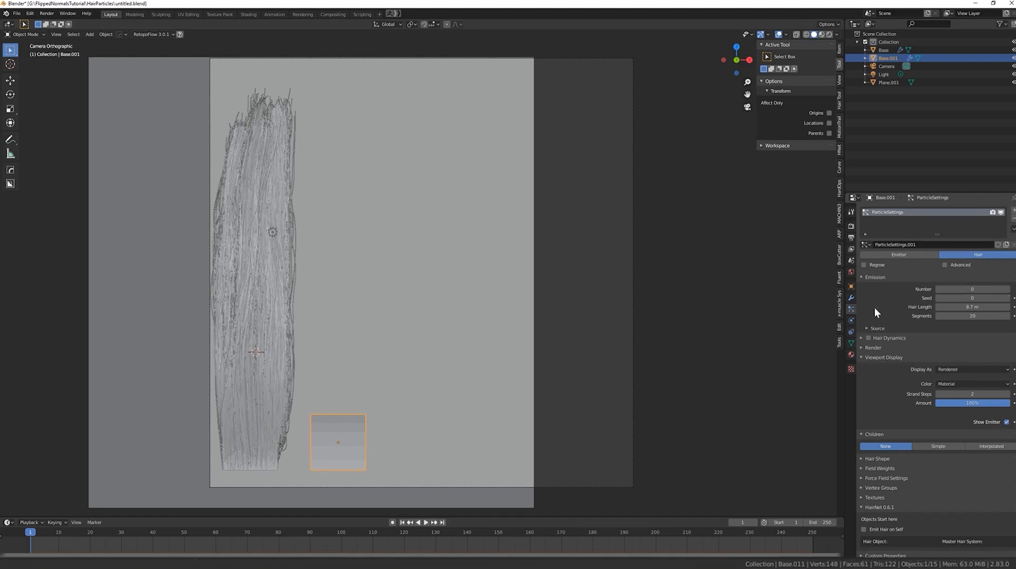
middle_drag(331, 322, 281, 319)
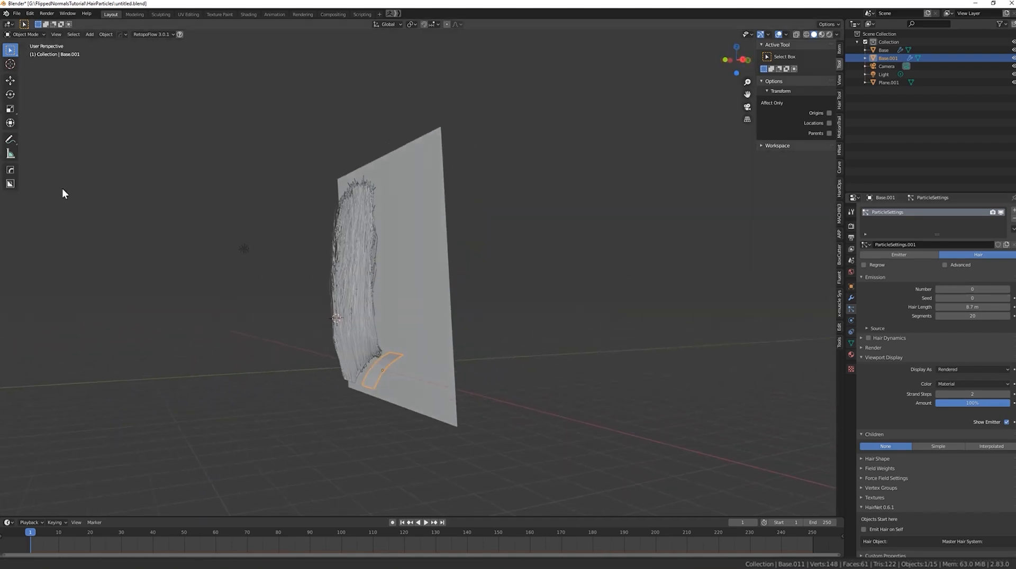
Switch the duplicate plane to Particle Edit with the Add brush and save the file.
click(32, 35)
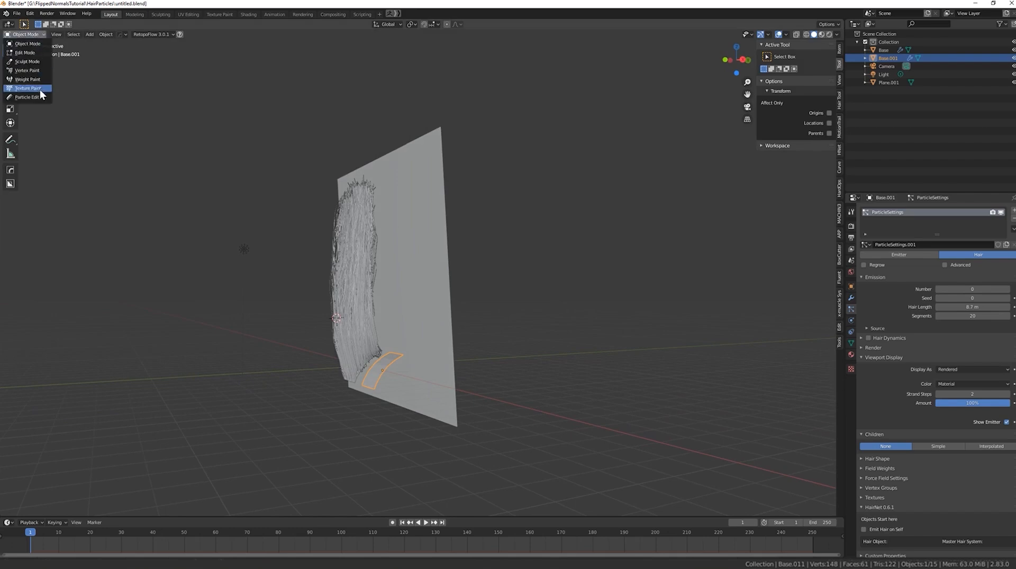
click(39, 88)
click(10, 108)
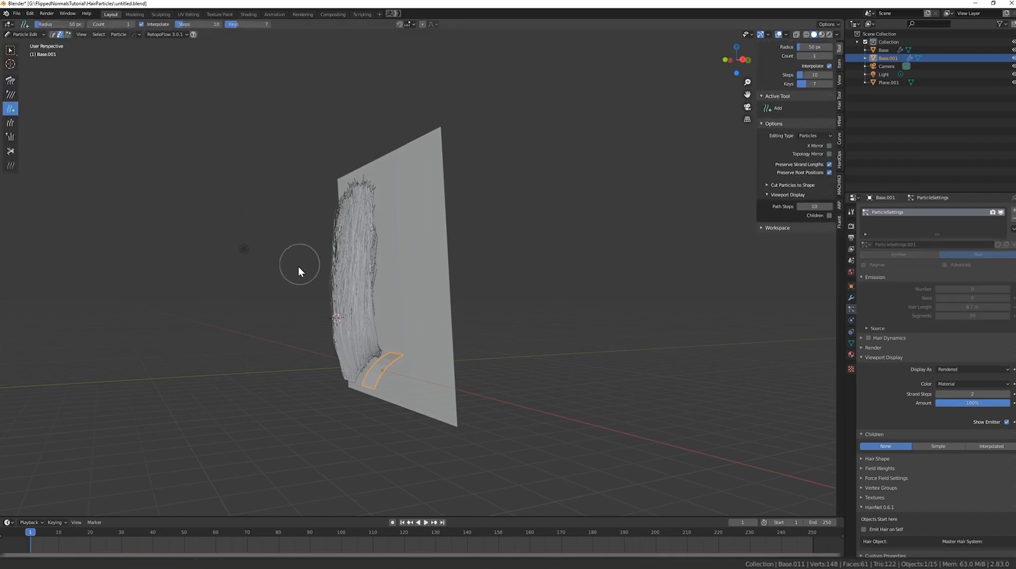
middle_drag(297, 275, 364, 366)
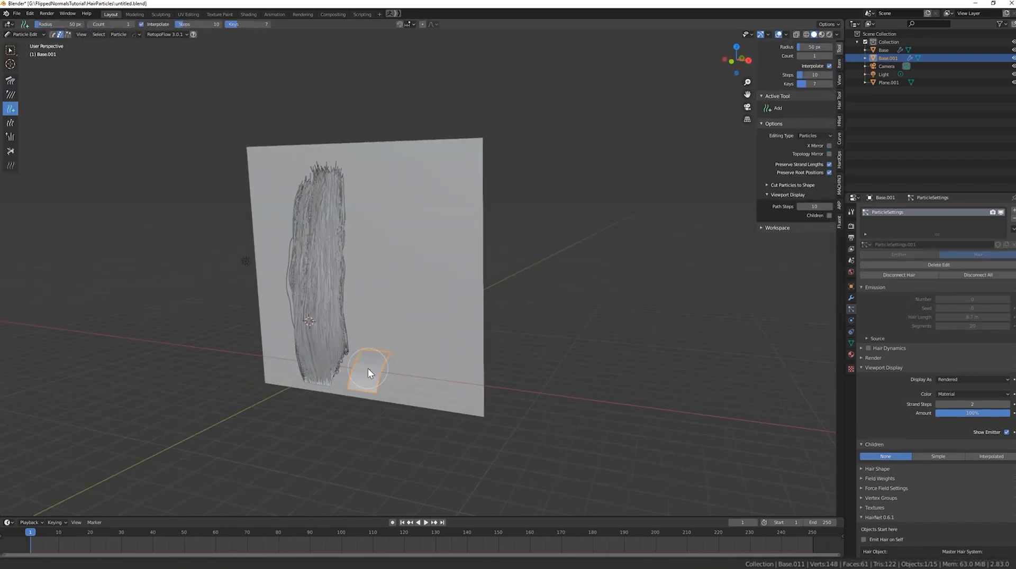
key(ctrl+s)
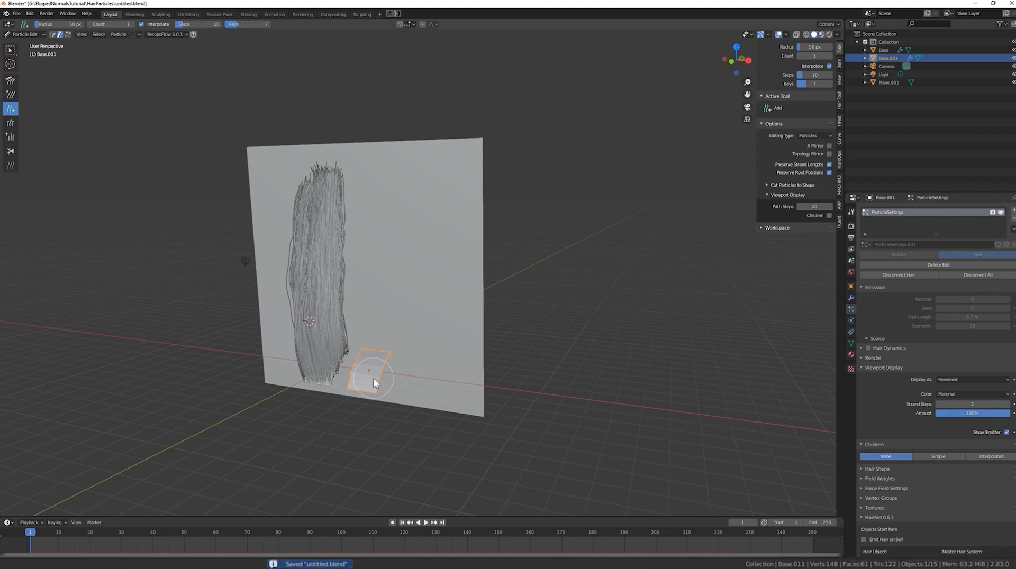
middle_drag(373, 378, 304, 377)
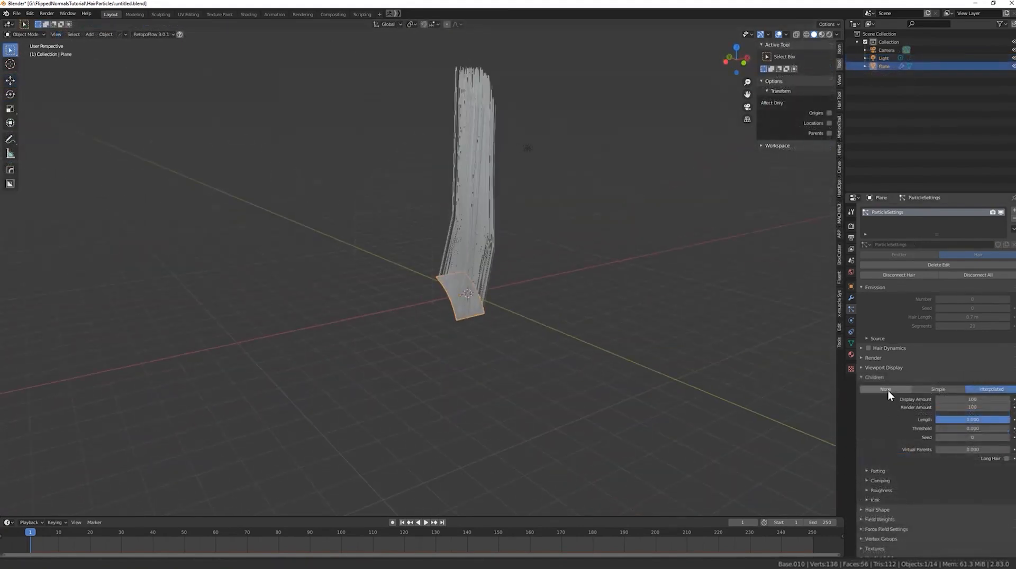
Set the plane hair's viewport strand steps to 7 and change its render path steps.
scroll(870, 367, up, 3)
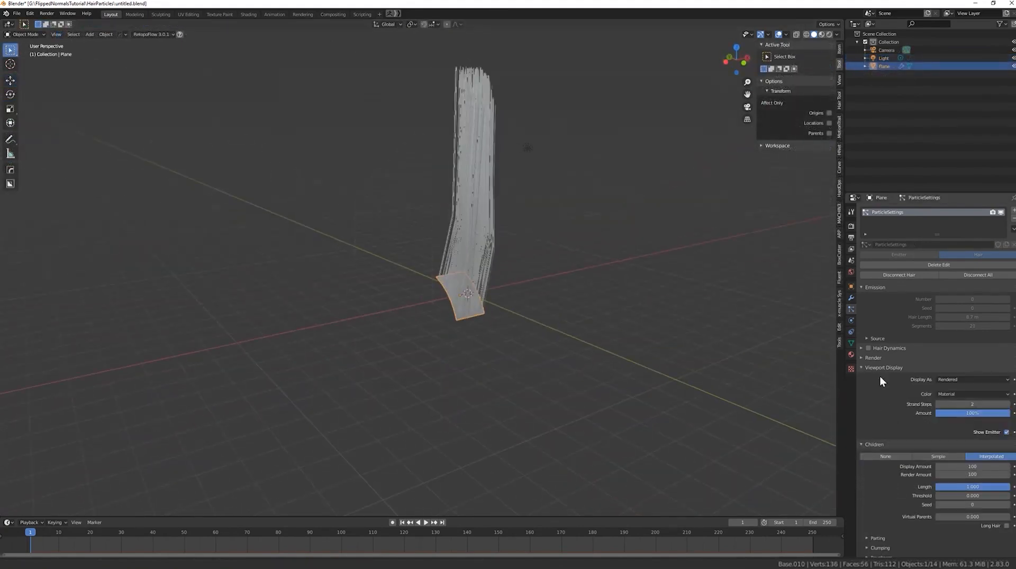
click(972, 405)
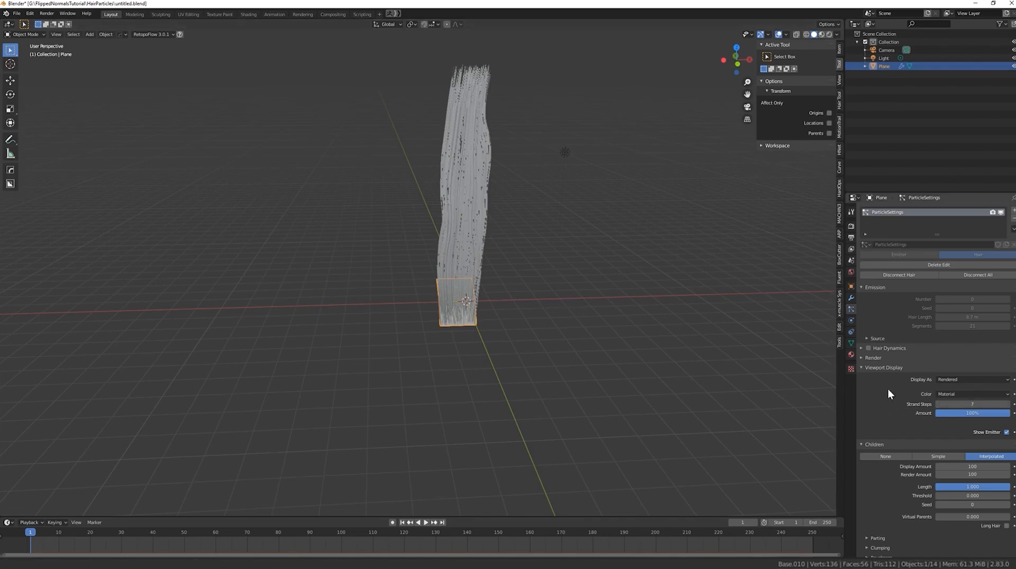
click(873, 358)
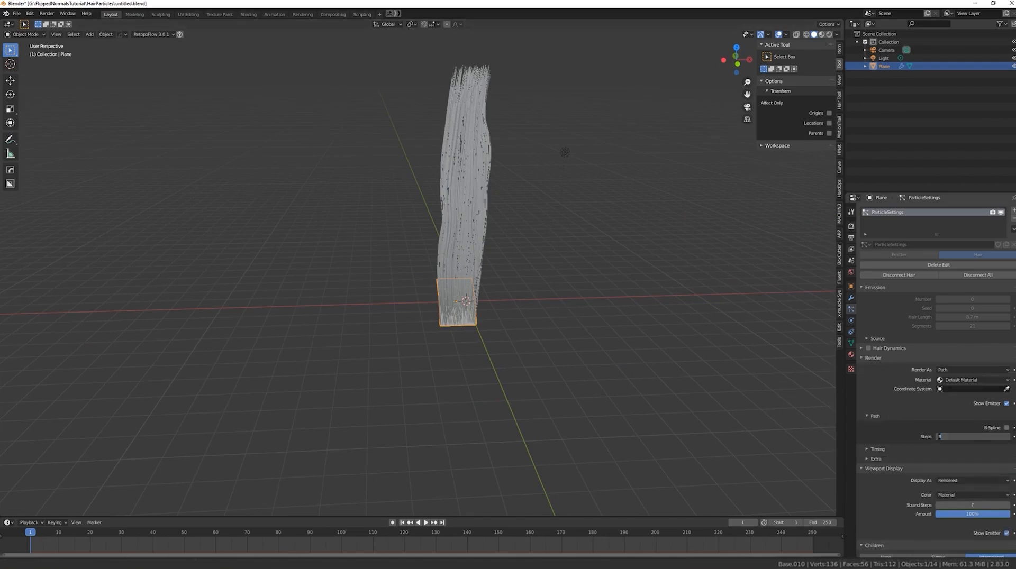
click(868, 358)
Set the clump value of the plane's interpolated child hairs to 1.000.
middle_drag(617, 255, 472, 356)
scroll(518, 243, up, 3)
scroll(890, 459, down, 2)
click(866, 516)
scroll(868, 516, down, 4)
drag(972, 456, 1010, 456)
middle_drag(665, 365, 649, 383)
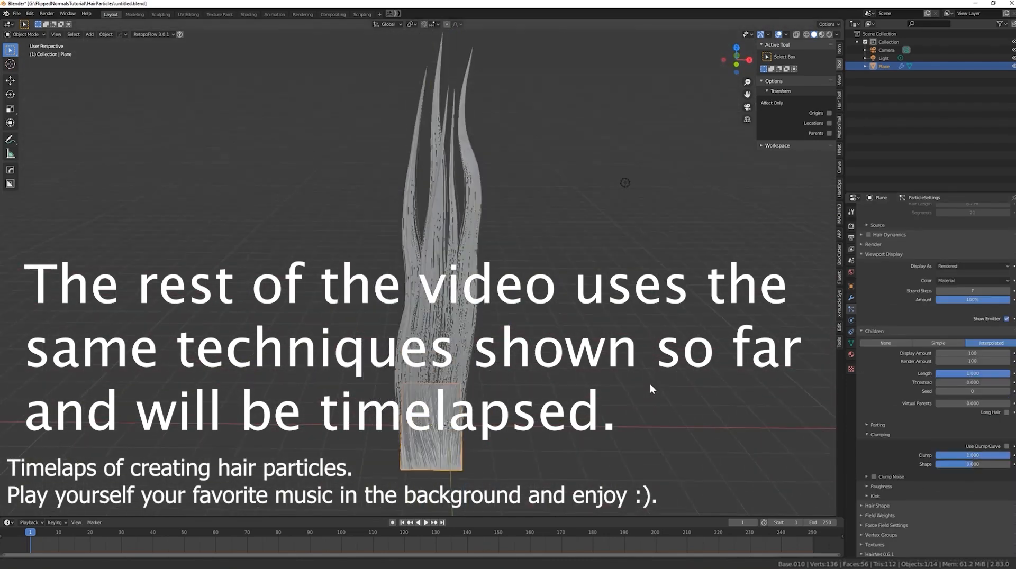
Enable clump noise for the child hairs with a noise size of 0.341.
click(873, 477)
click(866, 477)
drag(973, 488, 938, 488)
Set the children's roughness to uniform 0.052 with size 0.275, and random 0.966 with size 0.592 and threshold 0.624.
click(902, 502)
scroll(921, 481, down, 3)
drag(971, 456, 978, 456)
drag(975, 491, 949, 482)
scroll(976, 482, down, 1)
mouse_move(973, 449)
mouse_down()
mouse_move(935, 448)
mouse_move(972, 439)
mouse_up()
mouse_move(973, 482)
mouse_down()
mouse_move(964, 483)
mouse_move(977, 482)
mouse_up()
middle_drag(618, 354, 523, 313)
mouse_move(560, 217)
middle_down()
mouse_move(529, 256)
mouse_move(551, 219)
middle_up()
Switch the hair plane to Particle Edit and choose the Add brush for new guide hairs.
click(25, 34)
click(31, 97)
middle_drag(389, 214, 72, 39)
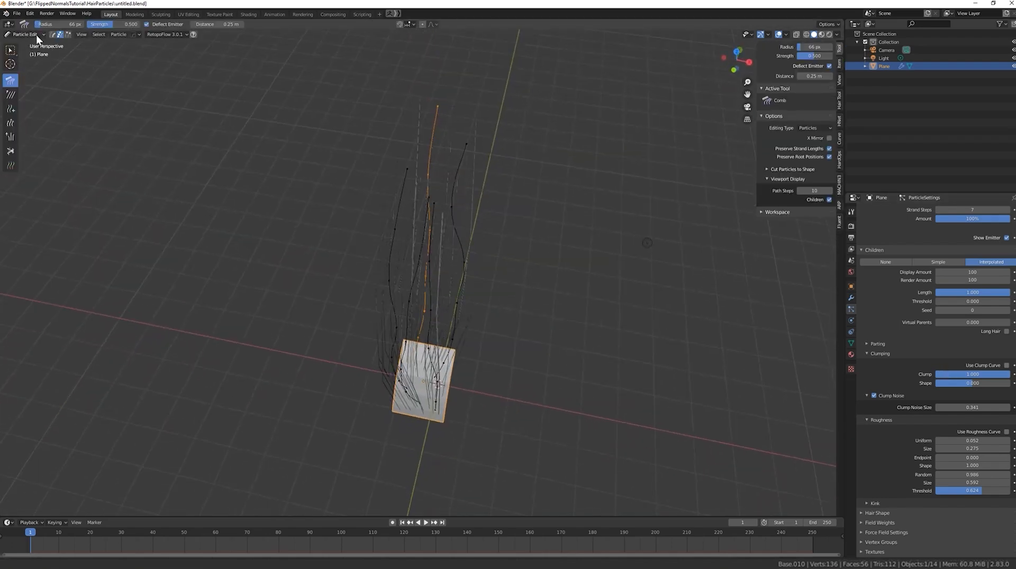
click(10, 108)
middle_drag(440, 325, 435, 196)
Select individual guide strands and comb the middle one upward towards the strip's tips.
key(l)
key(c)
key(ctrl+z)
key(l)
key(ctrl+z)
middle_drag(433, 132, 448, 126)
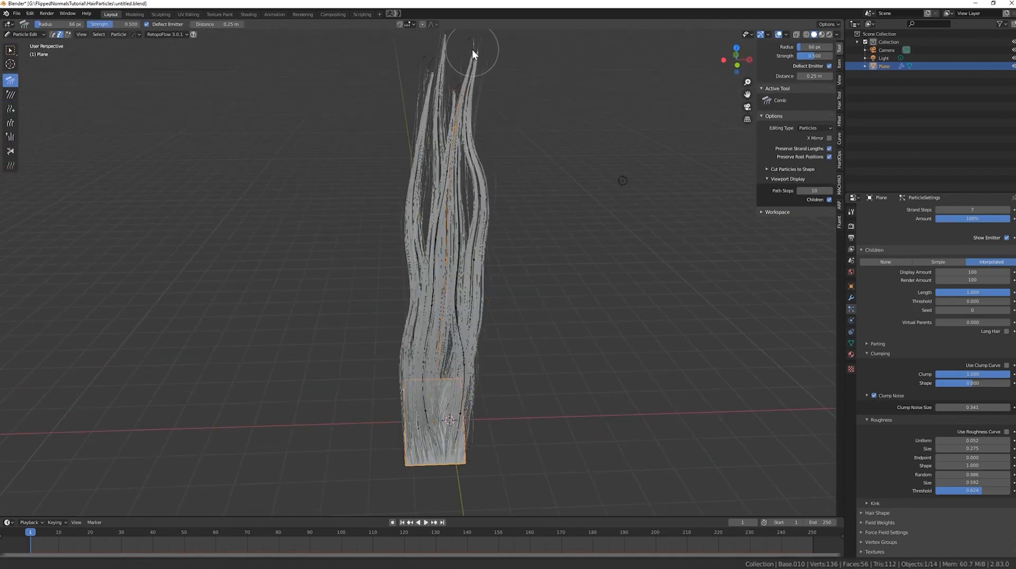
middle_drag(540, 217, 481, 84)
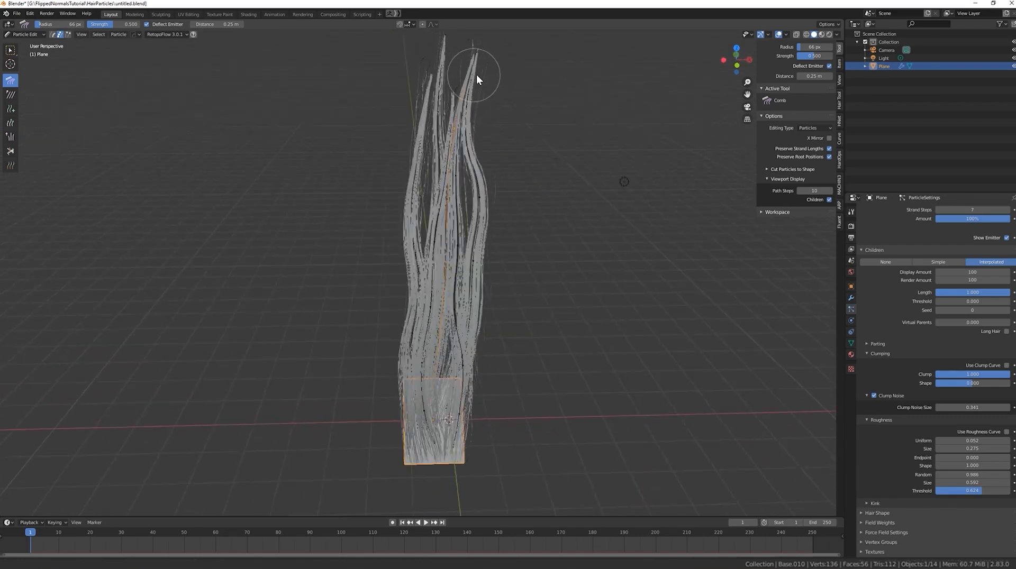
middle_drag(480, 151, 437, 258)
mouse_move(453, 194)
mouse_down()
mouse_move(465, 189)
mouse_move(458, 180)
mouse_move(443, 195)
mouse_move(464, 71)
mouse_up()
mouse_move(463, 51)
middle_down()
mouse_move(547, 208)
mouse_move(521, 181)
mouse_move(564, 179)
middle_up()
Enlarge the comb brush radius to 207 px and comb the tips of the guide strands.
key(f)
click(592, 200)
mouse_move(491, 124)
middle_down()
mouse_move(464, 72)
mouse_move(488, 211)
mouse_move(386, 220)
mouse_move(438, 227)
mouse_move(390, 109)
middle_up()
drag(354, 106, 318, 69)
middle_drag(317, 67, 433, 119)
drag(433, 119, 456, 33)
mouse_move(457, 33)
middle_down()
mouse_move(545, 135)
mouse_move(457, 109)
mouse_move(340, 158)
middle_up()
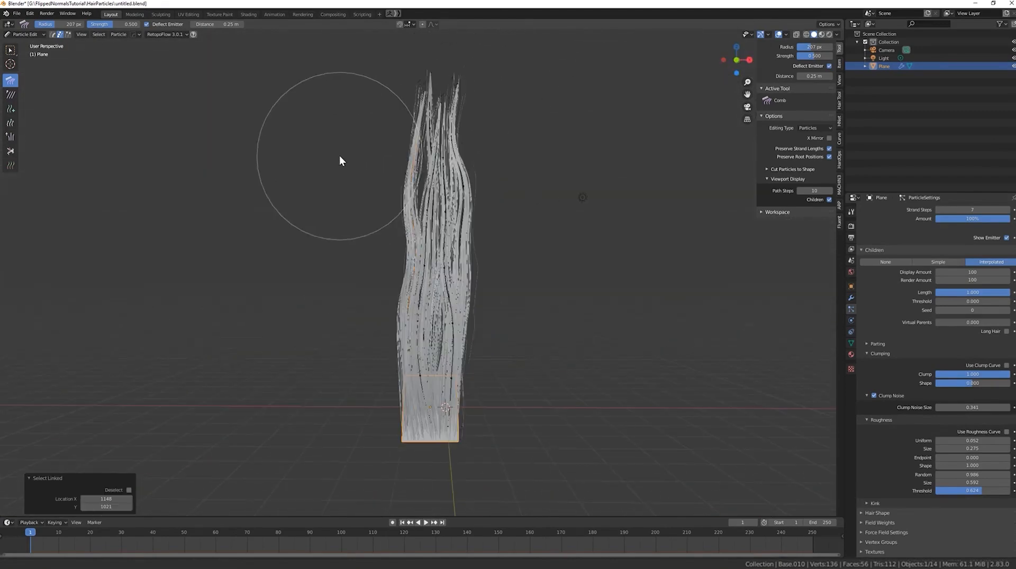
Comb the outer guide strands along their length to shape both sides of the strip.
drag(417, 118, 428, 376)
middle_drag(425, 377, 444, 349)
drag(461, 116, 460, 212)
mouse_move(460, 307)
middle_down()
mouse_move(382, 318)
mouse_move(526, 315)
mouse_move(461, 322)
middle_up()
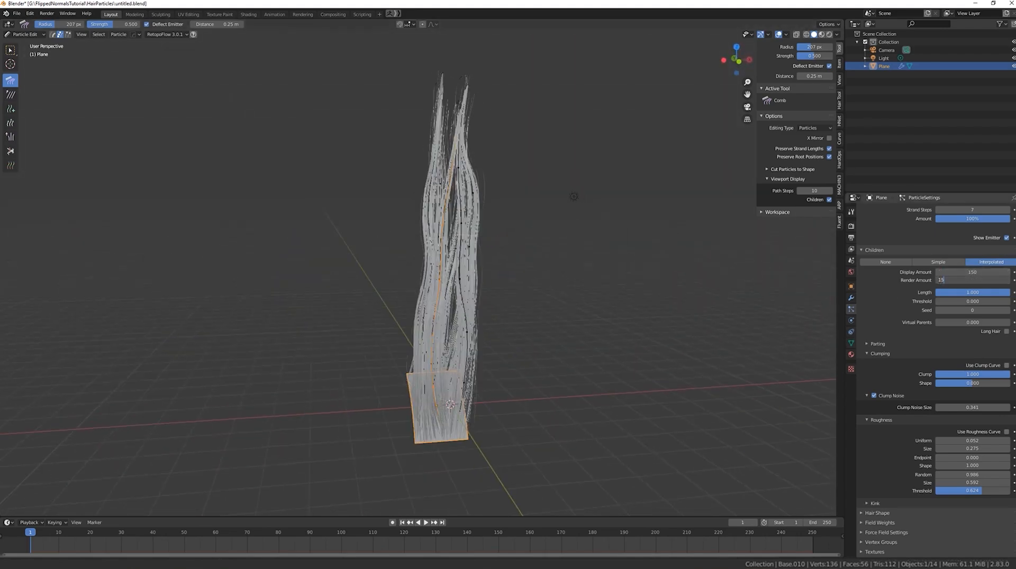
Set the children's display and render amounts to 150 and return to Object Mode.
click(22, 35)
click(22, 45)
mouse_move(277, 226)
middle_down()
mouse_move(254, 227)
mouse_move(264, 228)
middle_up()
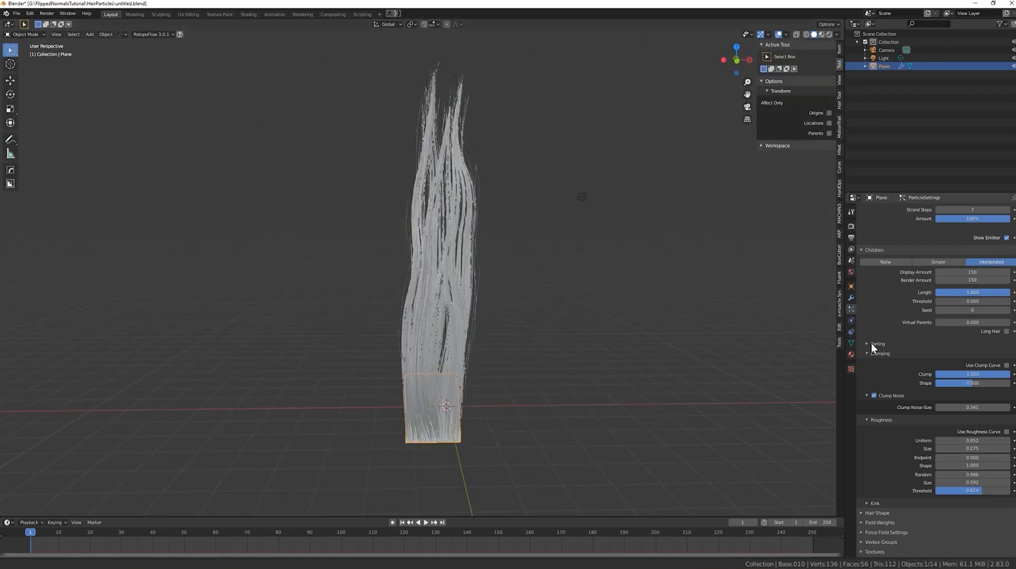
Set the children's uniform roughness to 0.079 and its size to 0.207.
click(1007, 433)
click(1006, 433)
drag(972, 440, 989, 441)
middle_drag(625, 317, 646, 318)
drag(972, 448, 958, 449)
middle_drag(635, 338, 672, 345)
drag(972, 440, 961, 441)
middle_drag(560, 328, 740, 338)
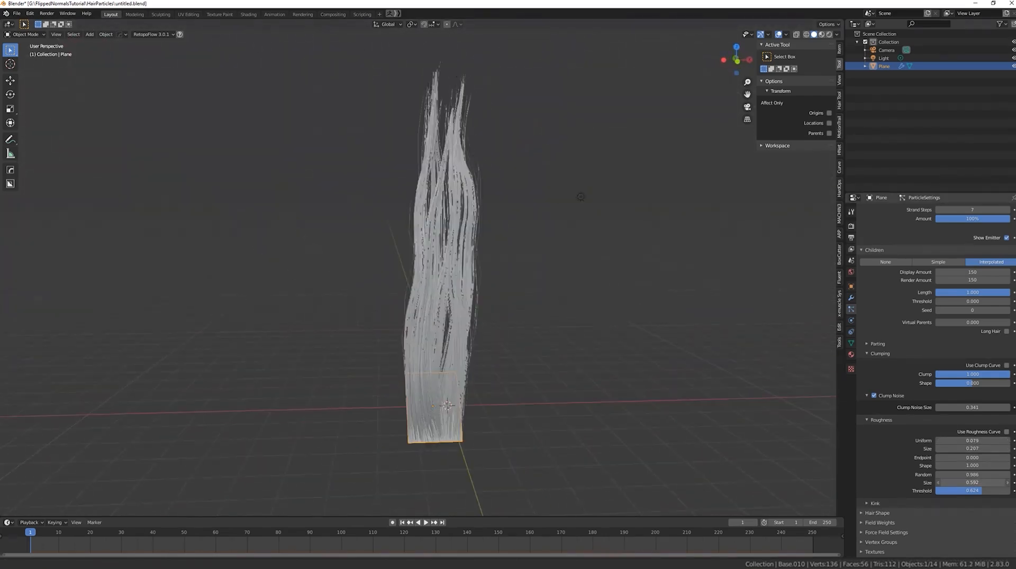
Set random roughness to 1.138, its size to 0.747 and threshold to 0.423, and check the strip from the front.
middle_drag(898, 443, 876, 451)
drag(965, 491, 952, 490)
middle_drag(407, 207, 512, 204)
key(KP_1)
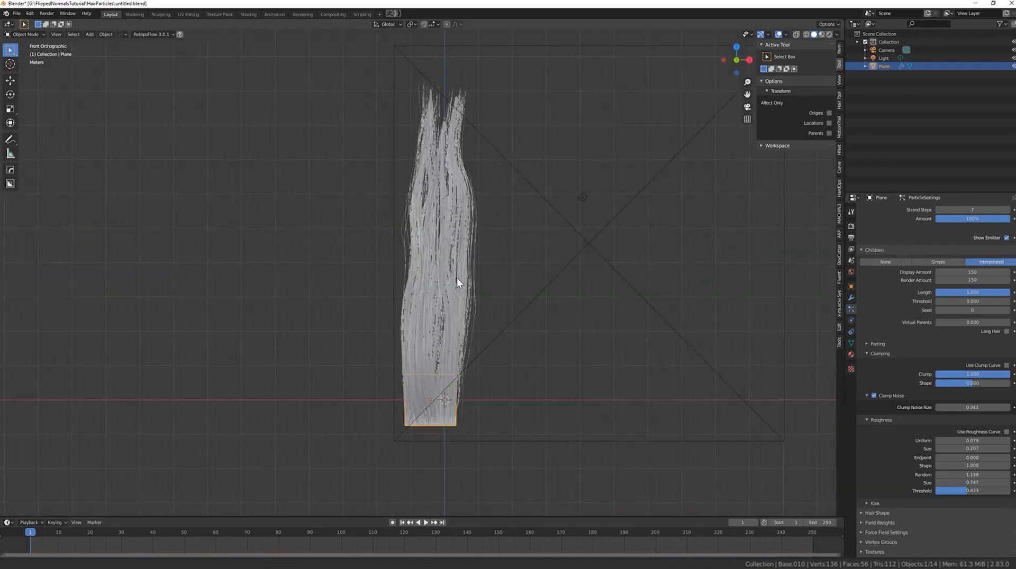
scroll(456, 276, up, 3)
scroll(459, 279, down, 3)
scroll(445, 373, up, 1)
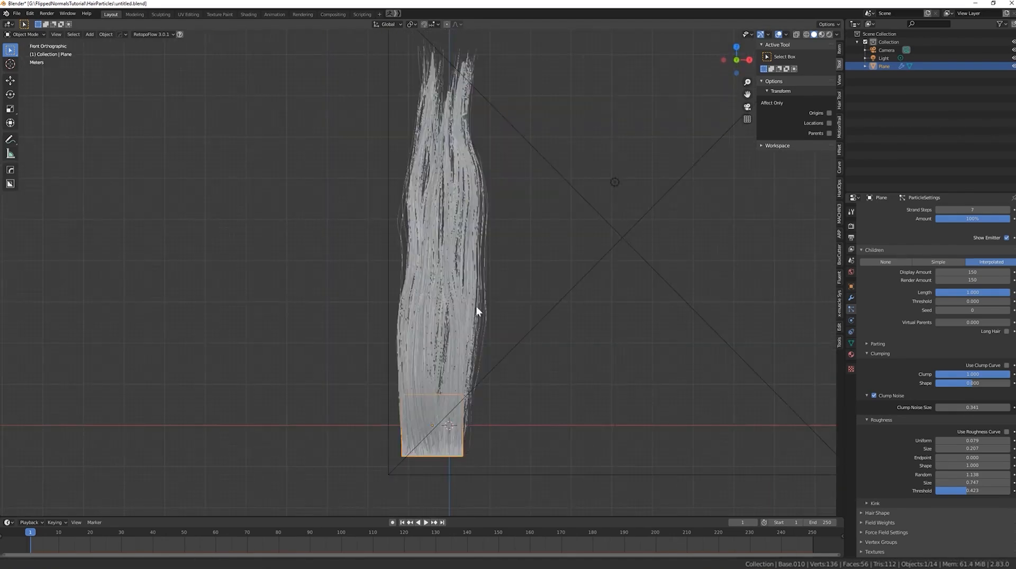
click(27, 96)
mouse_move(395, 354)
middle_down()
mouse_move(389, 329)
mouse_move(535, 335)
mouse_move(389, 317)
mouse_move(406, 322)
mouse_move(432, 279)
middle_up()
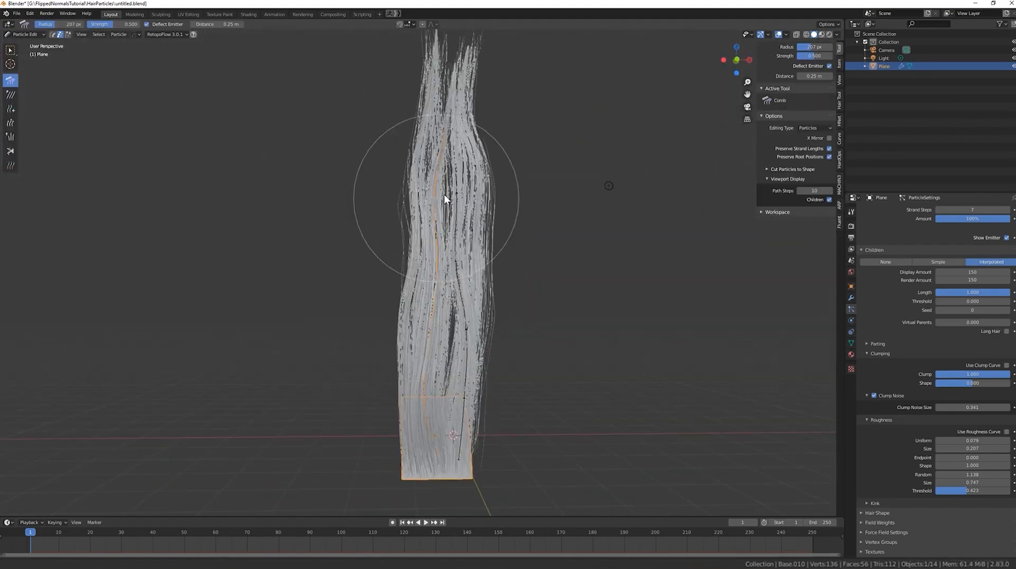
key(ctrl+z)
key(ctrl+z)
middle_drag(279, 266, 365, 296)
Return the hair plane to Particle Edit and choose the Add brush for more guide hairs.
click(23, 34)
click(26, 97)
click(10, 109)
middle_drag(370, 365, 450, 317)
Comb the strip's upper guide strands sideways with the Comb brush in the front view.
click(11, 81)
middle_drag(434, 195, 430, 417)
middle_drag(438, 109, 500, 158)
key(KP_1)
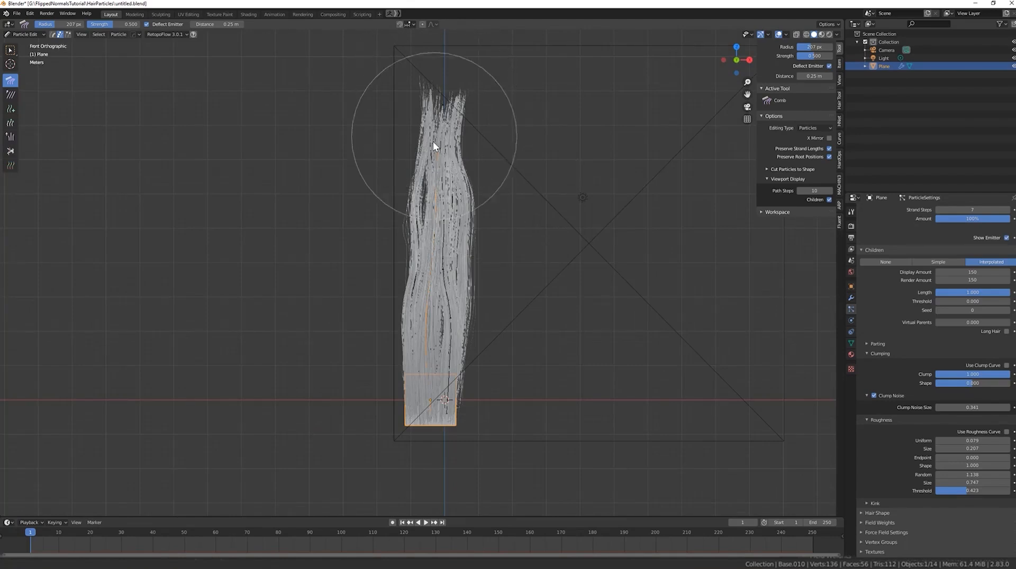
drag(417, 205, 423, 205)
drag(425, 153, 418, 148)
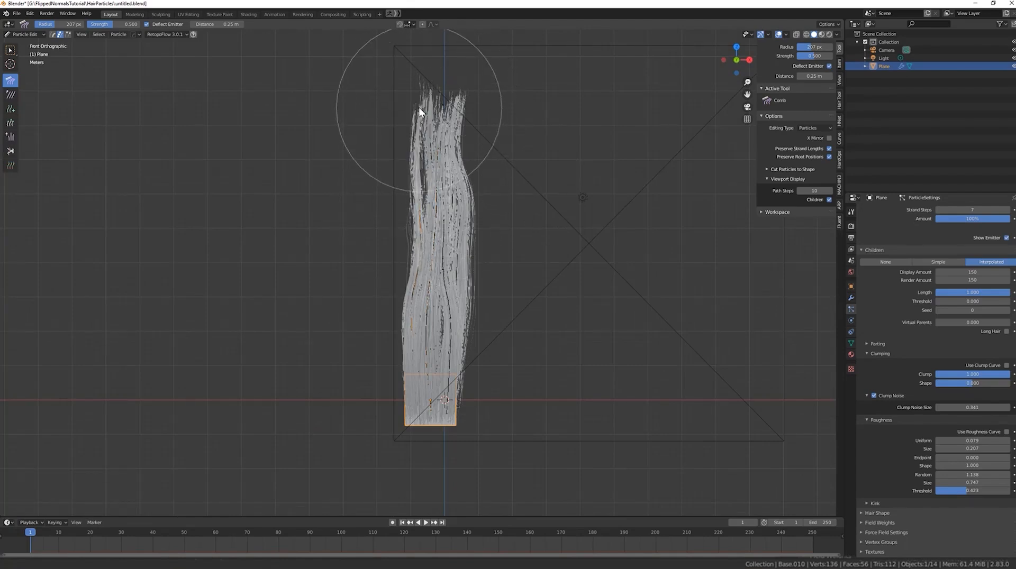
Set the children's display amount to 50 and re-enter Particle Edit after a switch to Object Mode.
text(50)
key(Return)
click(26, 35)
click(28, 44)
click(27, 34)
click(33, 79)
middle_drag(416, 212, 405, 249)
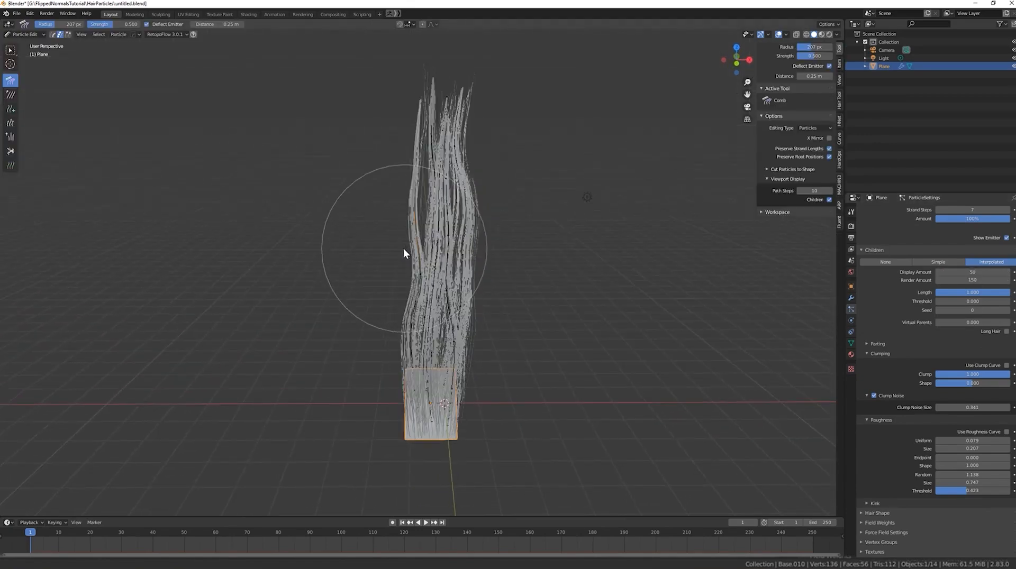
Select the guide strand on the strip's left edge and comb it outward.
key(l)
drag(420, 272, 404, 266)
middle_drag(405, 267, 408, 264)
middle_drag(408, 205, 405, 196)
middle_drag(471, 189, 481, 206)
Select only the guide strand on the strip's right edge and comb it upward.
key(alt+a)
key(l)
drag(471, 191, 468, 132)
middle_drag(469, 130, 455, 118)
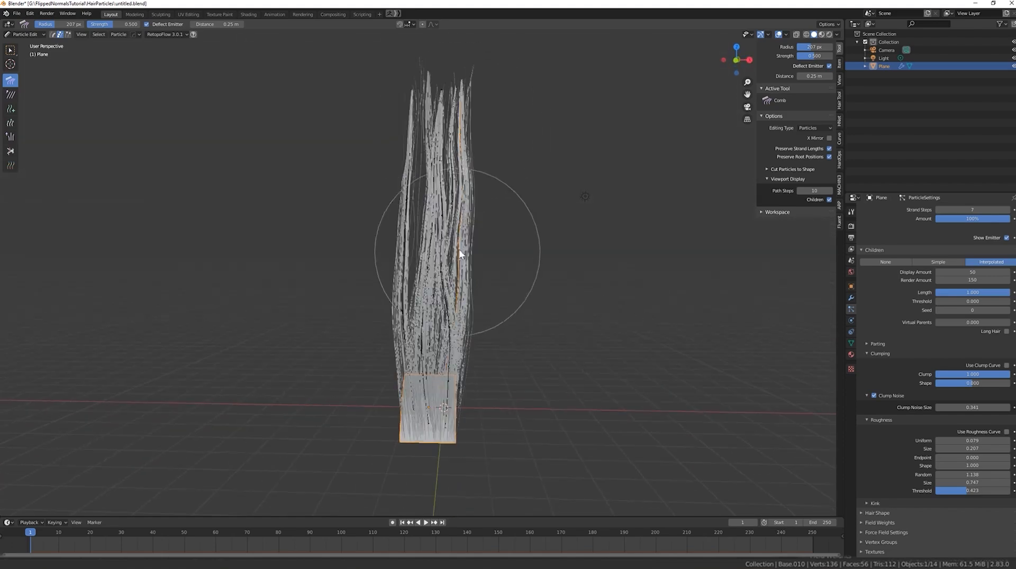
middle_drag(468, 200, 406, 309)
Select only the guide strand at the strip's lower left and comb it slightly outward.
key(alt+a)
key(l)
drag(410, 316, 407, 319)
middle_drag(407, 318, 351, 325)
Select another single guide strand from the side view and comb it towards the tips.
key(alt+a)
key(l)
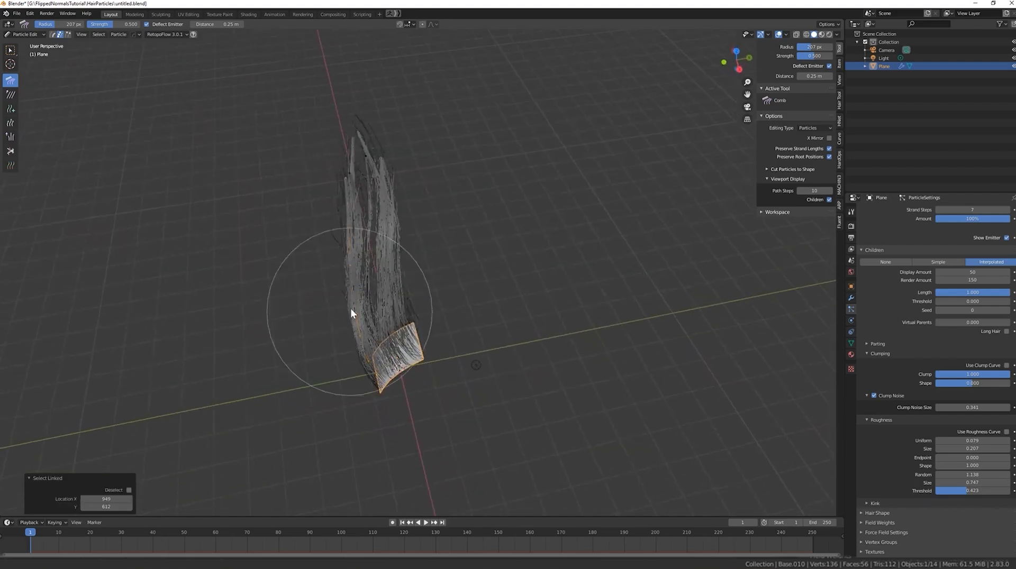
drag(368, 243, 357, 187)
middle_drag(356, 187, 422, 135)
Select a single guide strand in the middle of the strip and reduce the comb brush radius to 176 px.
key(f)
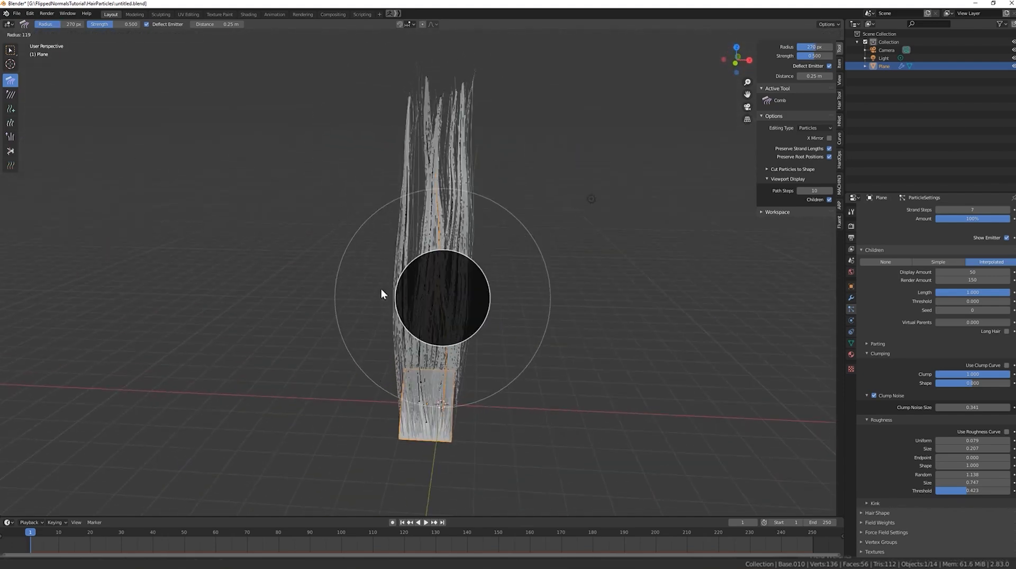
click(385, 289)
middle_drag(433, 262, 441, 258)
key(alt+a)
key(l)
key(f)
click(472, 192)
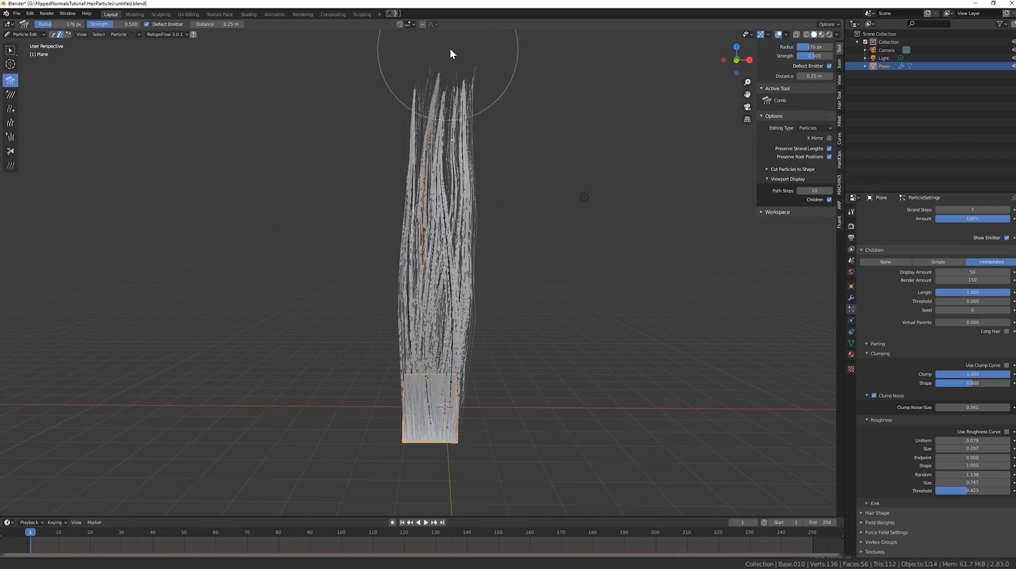
Isolate single guide strands and comb their tips inward at the strip's upper end.
key(alt+a)
key(l)
drag(415, 91, 453, 84)
key(alt+a)
key(l)
middle_drag(493, 153, 627, 203)
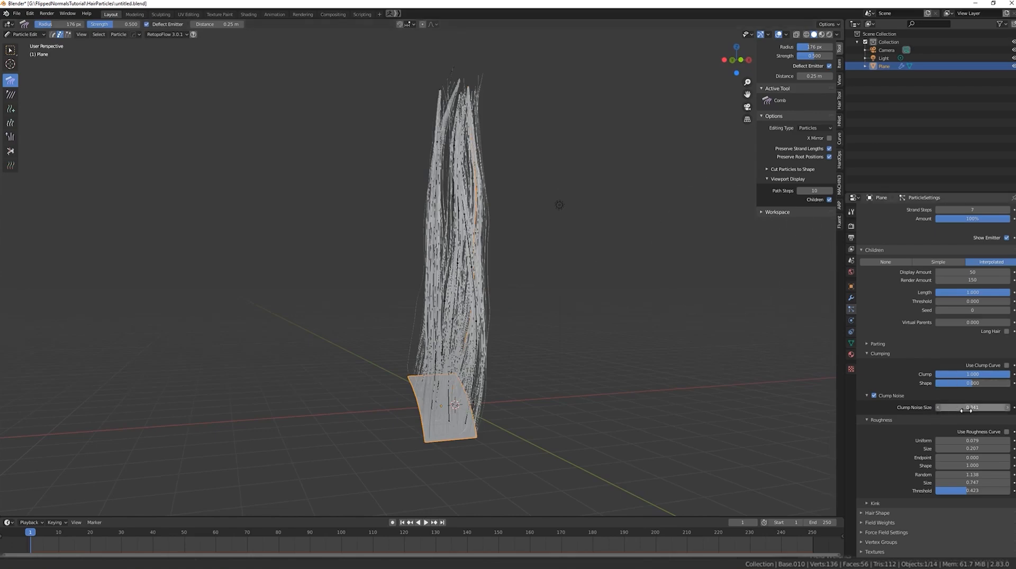
Return to Object Mode and set clump noise size to 0.407, uniform roughness to 0.635 and its size to 0.528.
click(26, 34)
click(35, 48)
middle_drag(365, 180, 340, 178)
drag(959, 409, 989, 441)
drag(972, 448, 984, 449)
mouse_move(638, 319)
middle_down()
mouse_move(598, 323)
mouse_move(633, 317)
middle_up()
drag(974, 448, 976, 440)
middle_drag(648, 283, 608, 284)
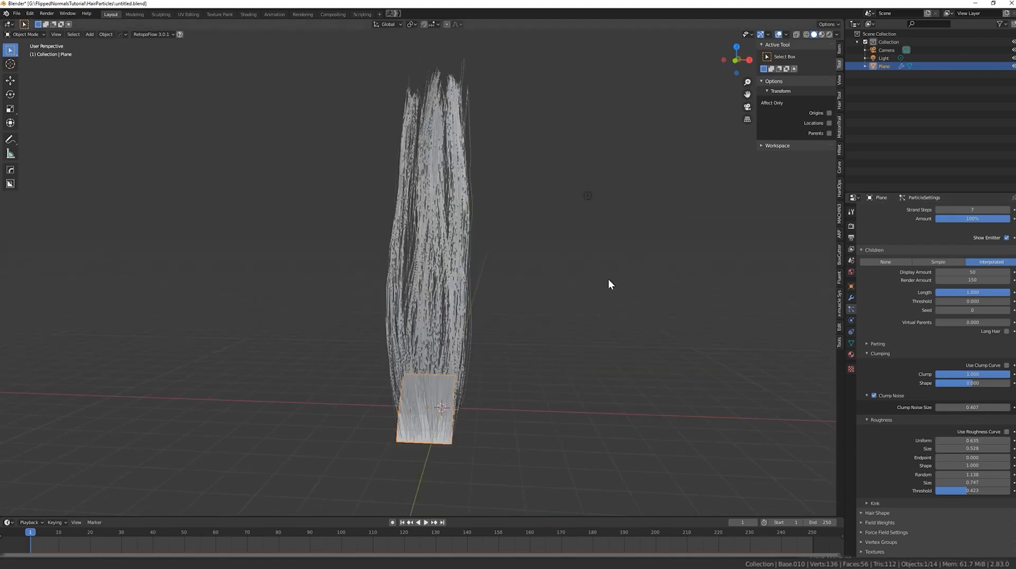
Switch the viewport to rendered shading and move the light next to the upper part of the hair strip.
click(829, 35)
middle_drag(627, 201, 521, 205)
click(484, 195)
key(g)
click(248, 164)
middle_drag(248, 165, 275, 201)
key(g)
click(288, 263)
middle_drag(288, 263, 339, 264)
mouse_move(500, 300)
middle_down()
mouse_move(524, 299)
mouse_move(465, 313)
mouse_move(519, 307)
middle_up()
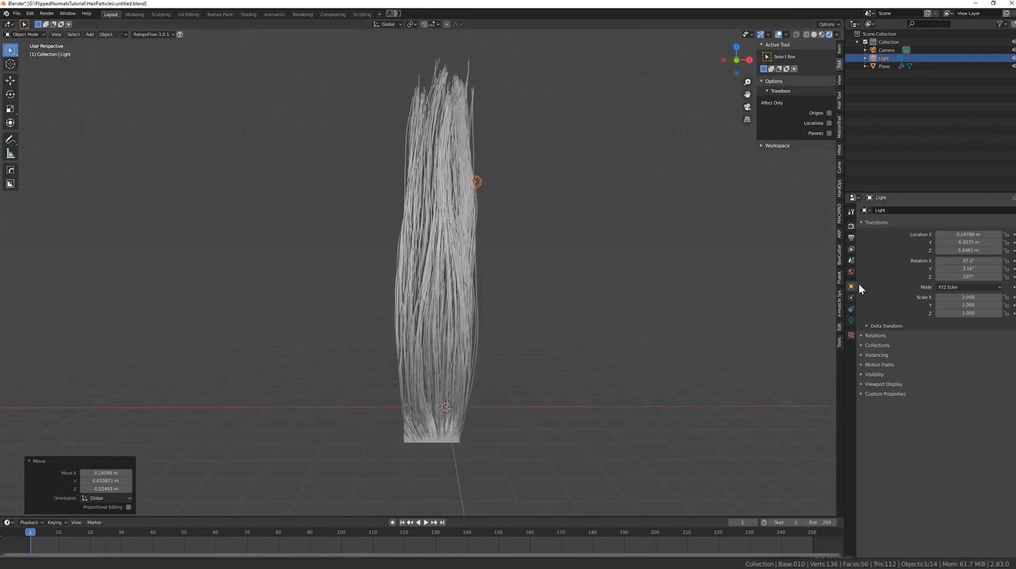
Change the scene's render engine to Cycles.
click(851, 226)
click(955, 237)
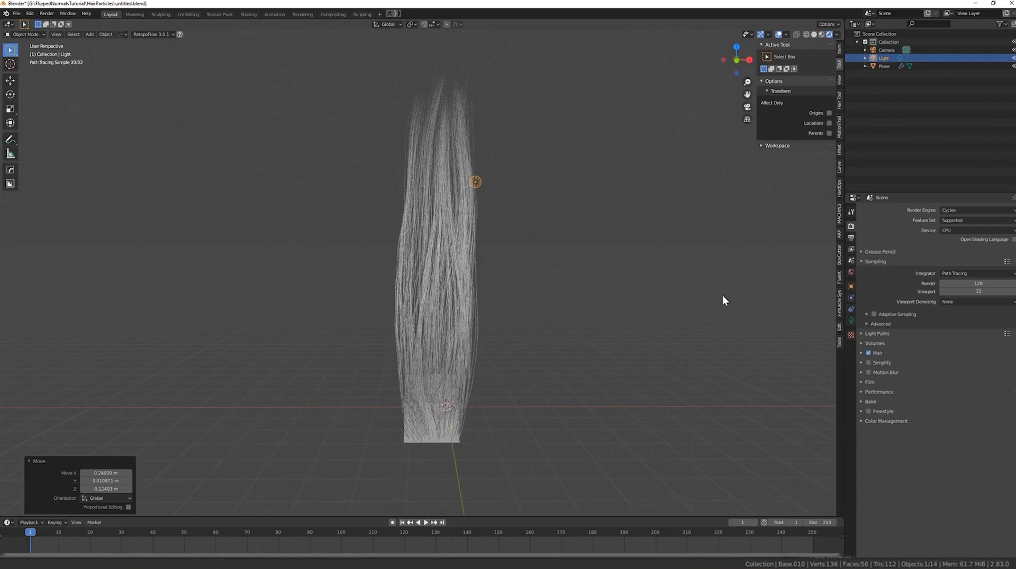
Switch the scene's render engine to Eevee and enable ambient occlusion with a distance of 3.17 m.
middle_drag(640, 254, 466, 432)
click(851, 212)
click(852, 226)
click(957, 210)
click(954, 222)
mouse_move(736, 304)
middle_down()
mouse_move(603, 336)
mouse_move(740, 318)
middle_up()
click(868, 265)
click(861, 265)
drag(960, 277, 1005, 277)
Add a plane and rotate it 90° about the X axis so it stands upright.
middle_drag(651, 394, 499, 396)
key(shift+a)
mouse_move(551, 405)
click(584, 409)
key(r)
key(x)
key(9)
key(0)
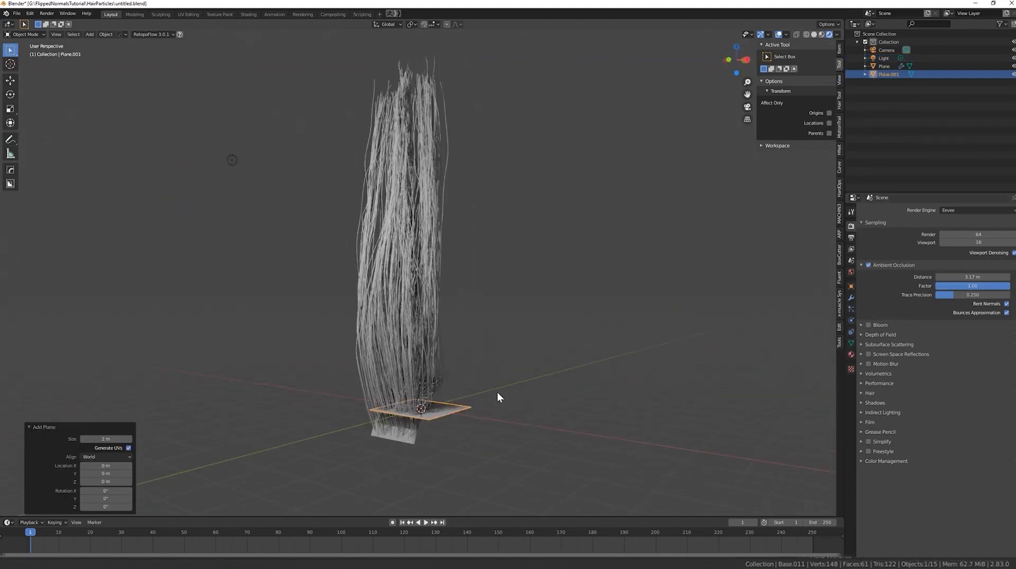
key(Return)
Move the new plane behind the hair strip and scale it up into a backdrop that covers the whole strip.
key(g)
click(506, 319)
key(s)
middle_drag(506, 320, 635, 365)
key(g)
click(642, 345)
key(s)
click(106, 395)
middle_drag(169, 373, 182, 395)
key(s)
click(300, 418)
key(g)
click(300, 412)
Give the backdrop plane a new material with a red base color.
click(851, 354)
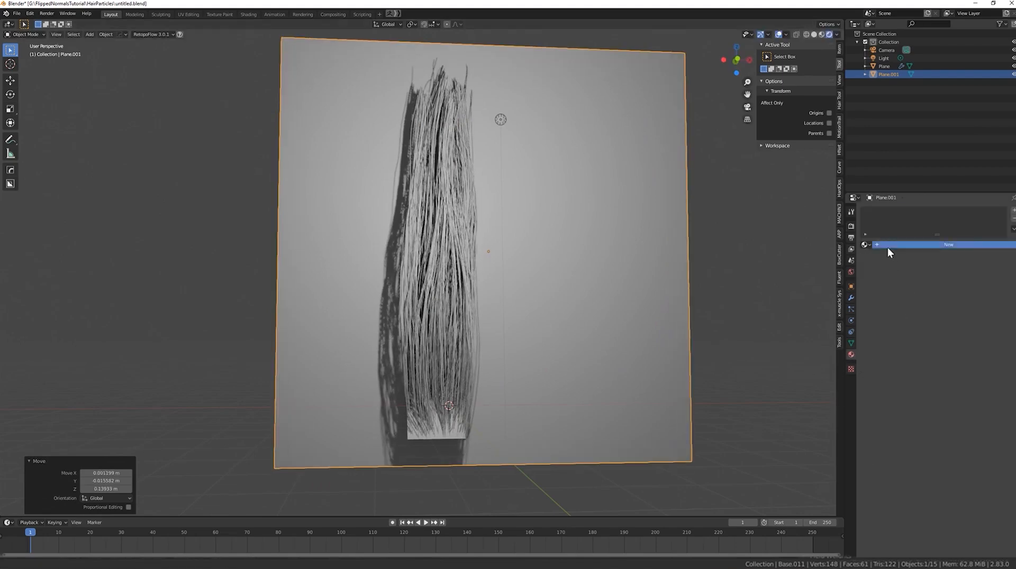
click(887, 244)
click(975, 328)
click(970, 248)
Select the plane that carries the hair and rename it Base.
click(433, 413)
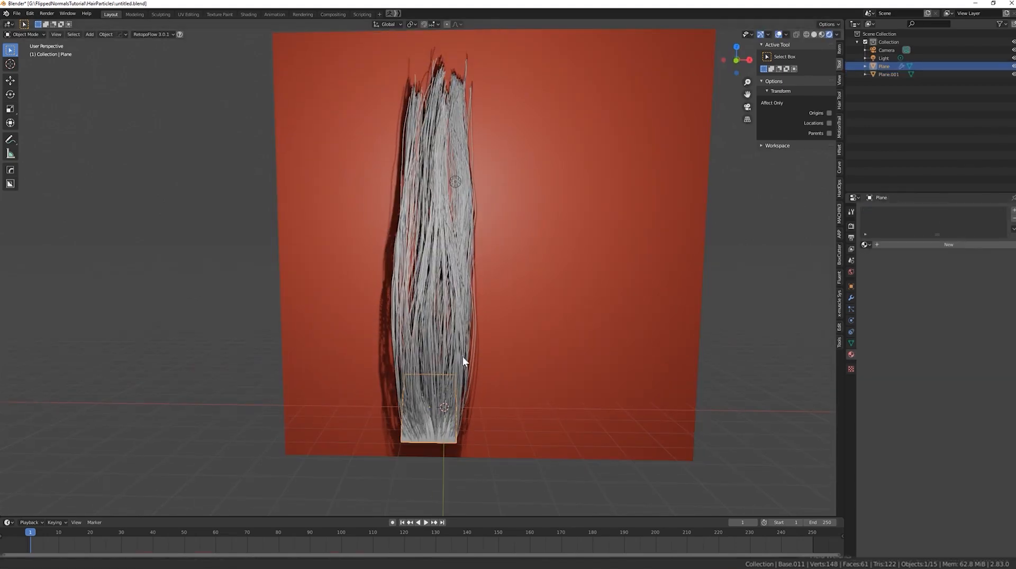
click(886, 74)
click(884, 66)
double_click(883, 67)
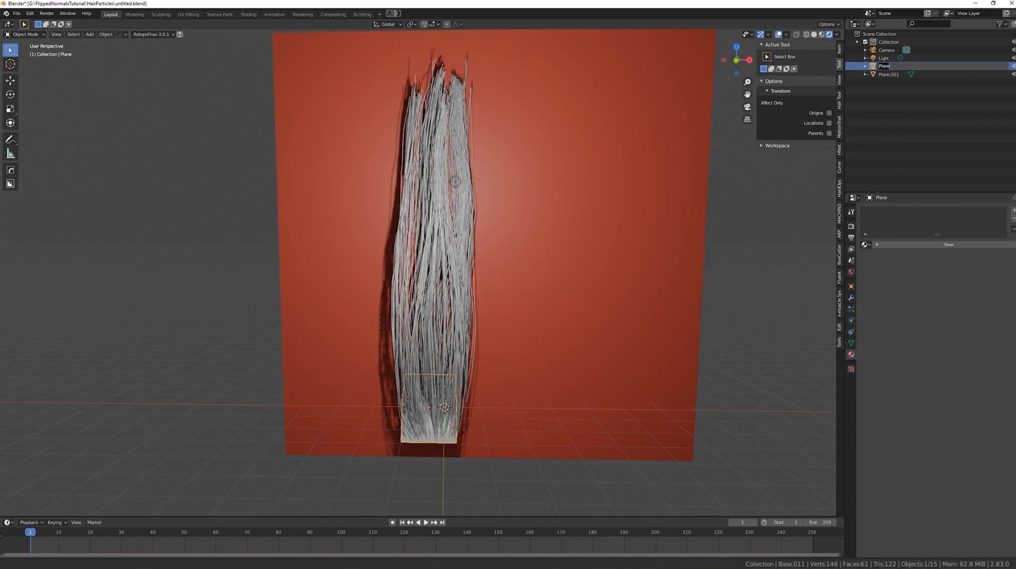
Raise the child display amount to 153 and set random roughness to 1.242, its size to 0.811 and threshold to 0.317.
click(851, 309)
drag(973, 305, 1011, 304)
mouse_move(678, 319)
middle_down()
mouse_move(627, 333)
mouse_move(680, 326)
mouse_move(667, 313)
mouse_move(594, 302)
mouse_move(703, 315)
mouse_move(655, 307)
mouse_move(621, 322)
mouse_move(762, 338)
mouse_move(741, 319)
mouse_move(669, 331)
middle_up()
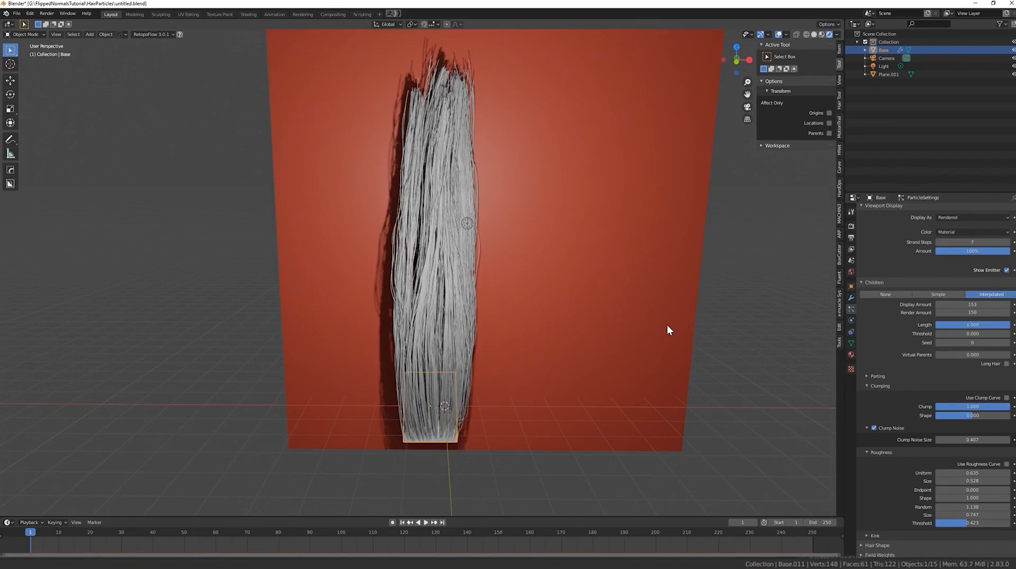
scroll(873, 391, down, 4)
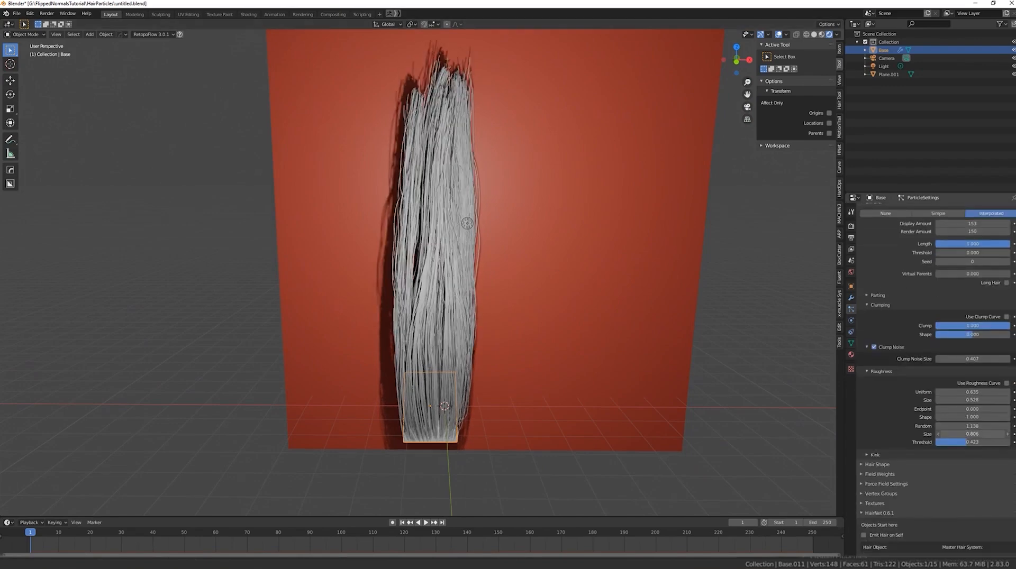
Try the Braid and Spiral kink types on the hair children, with an amplitude of 0.25 m.
click(953, 455)
click(954, 510)
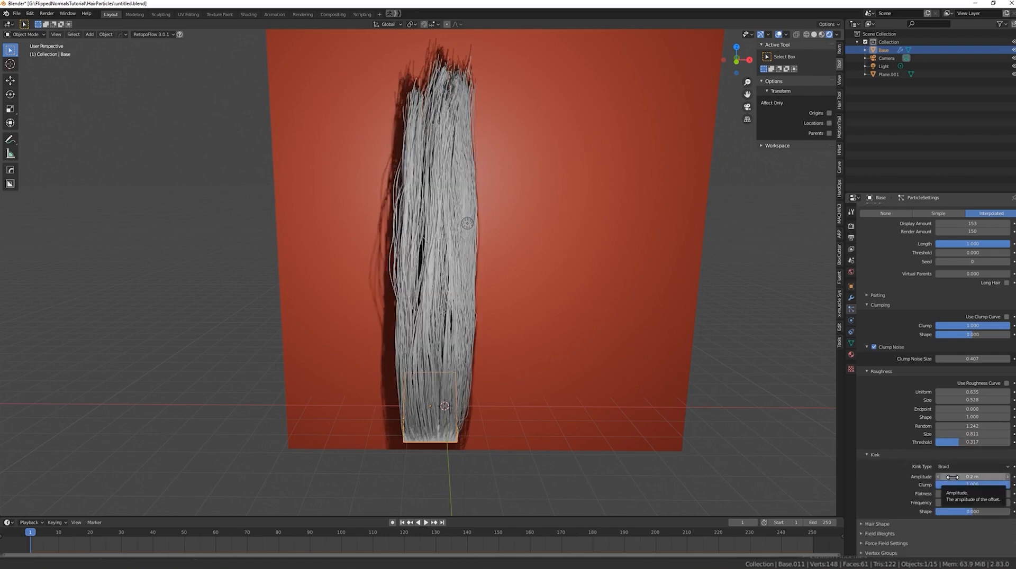
drag(947, 477, 974, 476)
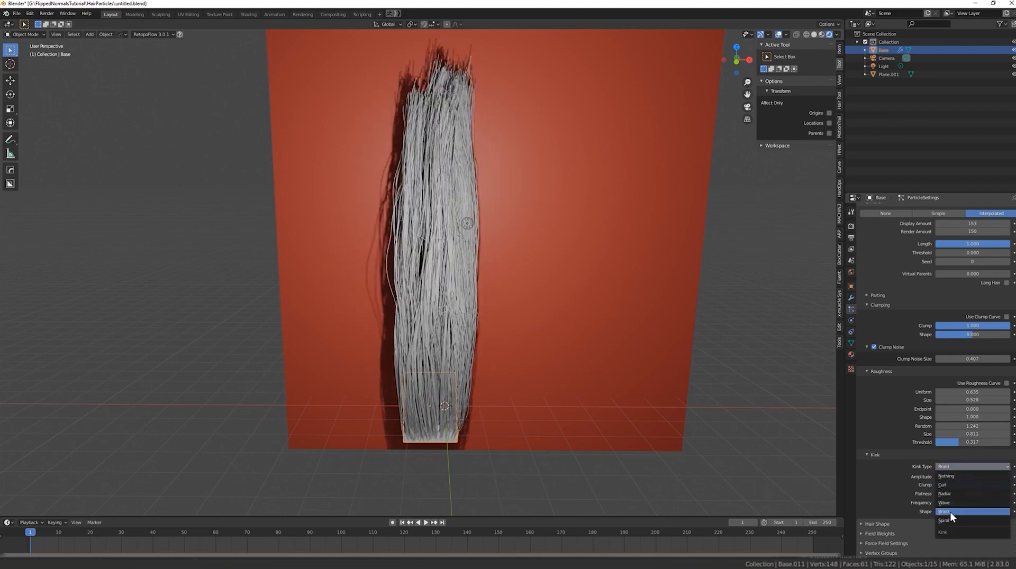
click(952, 521)
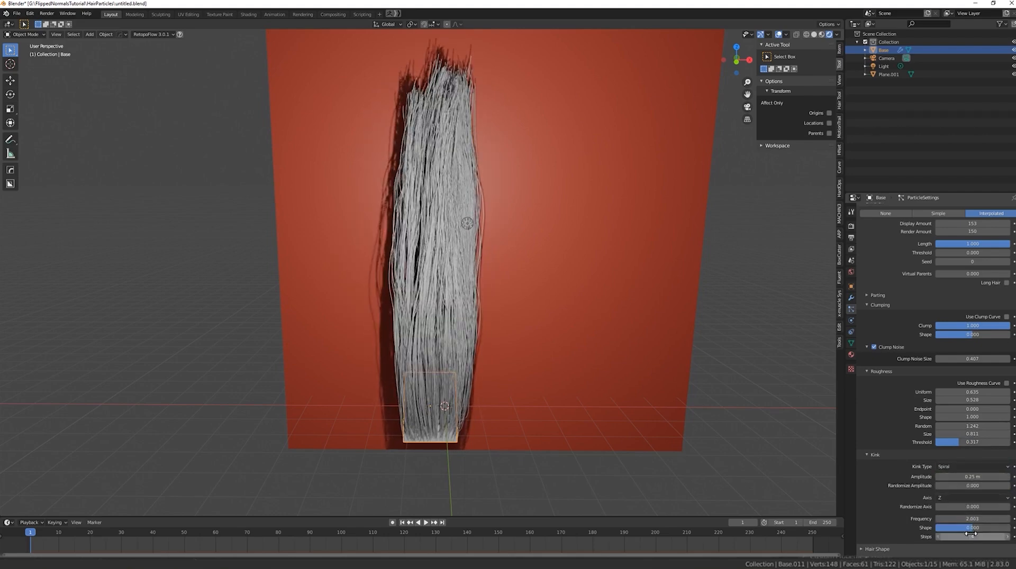
Set the kink type to Curl with clump 0.714, frequency 1.071 and shape 0.772, and save the file.
click(957, 467)
click(957, 485)
mouse_move(957, 478)
mouse_down()
mouse_move(943, 478)
mouse_move(971, 478)
mouse_move(950, 486)
mouse_move(1005, 503)
mouse_move(974, 504)
mouse_move(997, 512)
mouse_up()
key(ctrl+s)
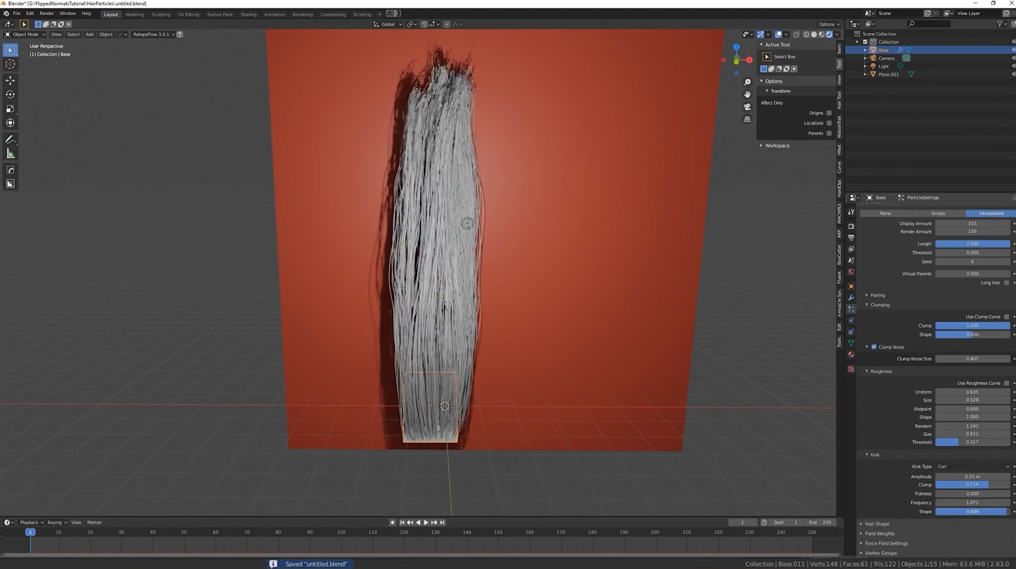
scroll(573, 363, down, 5)
scroll(572, 363, up, 8)
scroll(572, 363, down, 4)
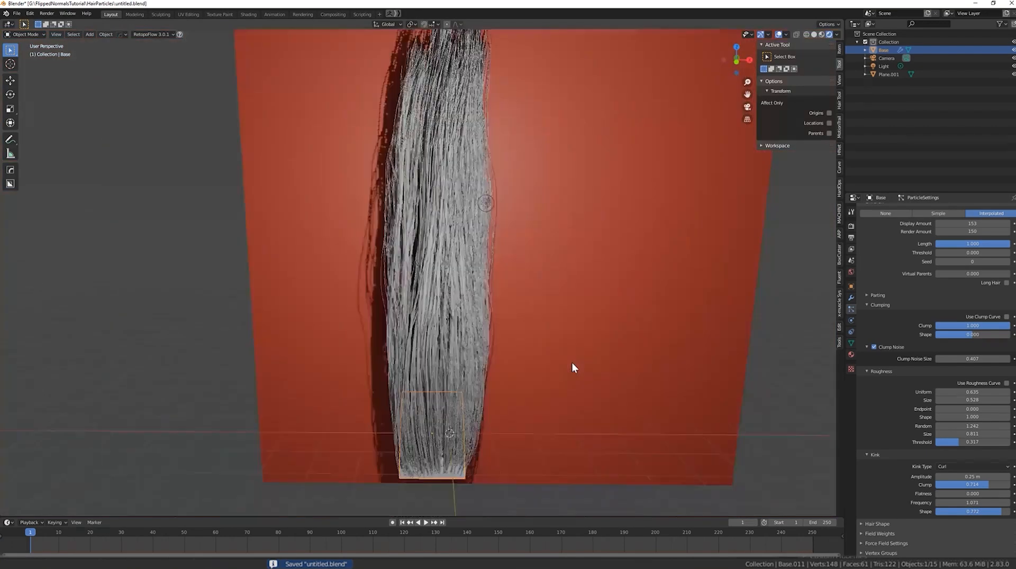
Inspect the strip from the front and in Particle Edit mode, and try another render engine.
key(KP_1)
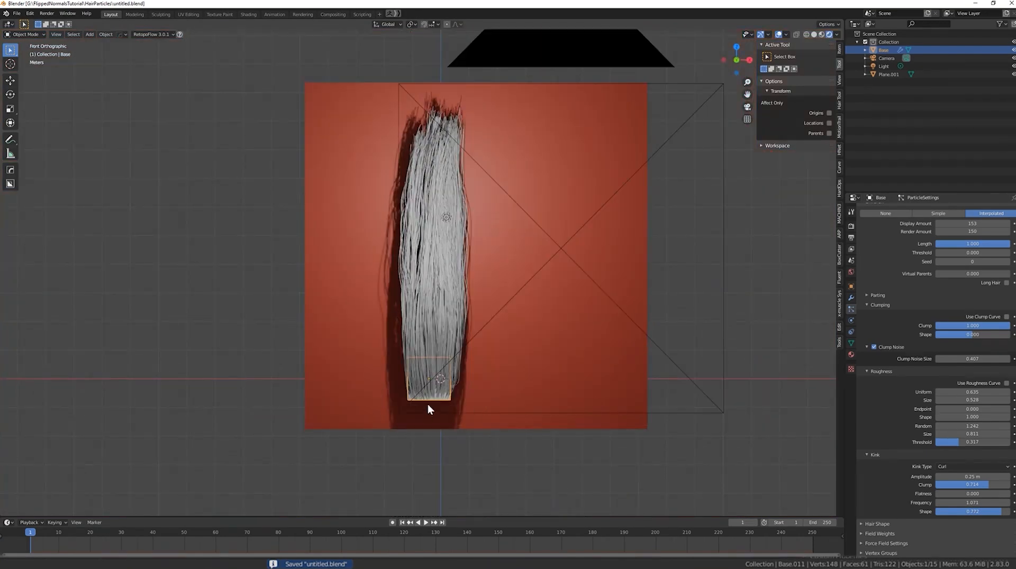
scroll(427, 404, up, 1)
click(33, 99)
mouse_move(443, 330)
middle_down()
mouse_move(427, 352)
mouse_move(436, 349)
middle_up()
scroll(877, 224, up, 9)
click(851, 226)
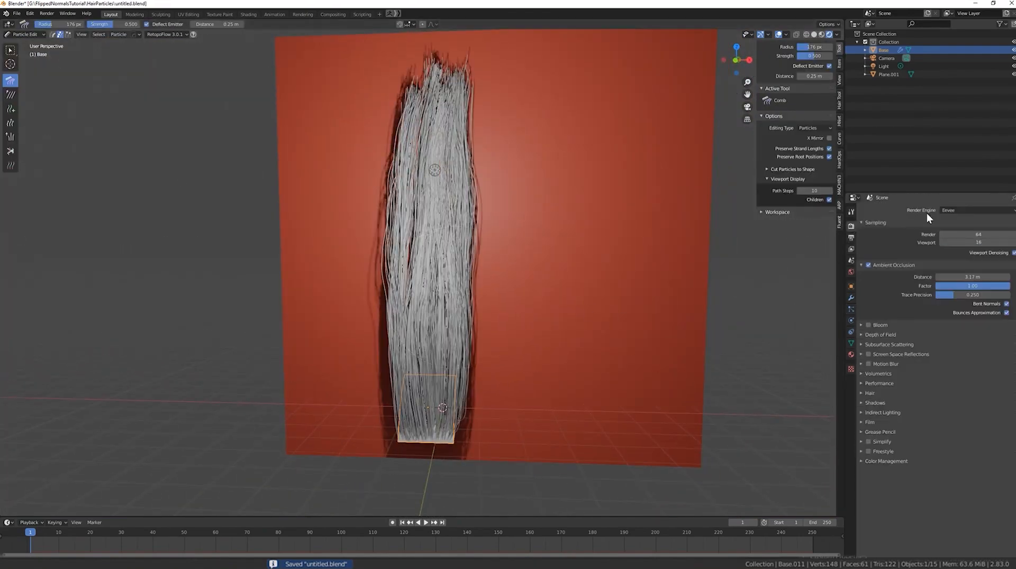
click(969, 210)
click(959, 229)
Duplicate the Base strip about 2.4 m along X and replace the copy's particles with a new system of type Hair.
middle_drag(549, 309, 484, 313)
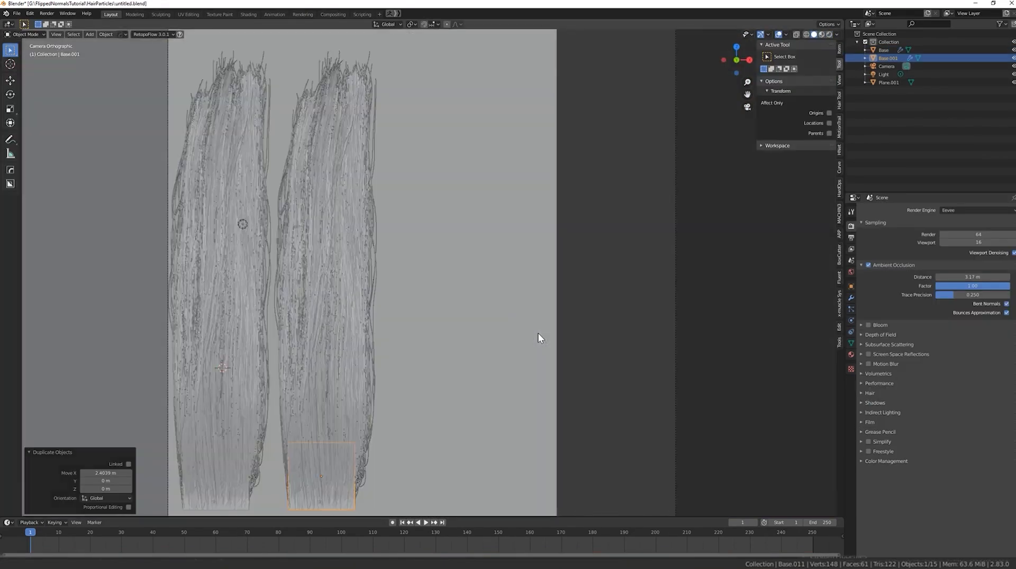
scroll(537, 332, down, 1)
click(851, 343)
click(851, 309)
drag(967, 464, 982, 464)
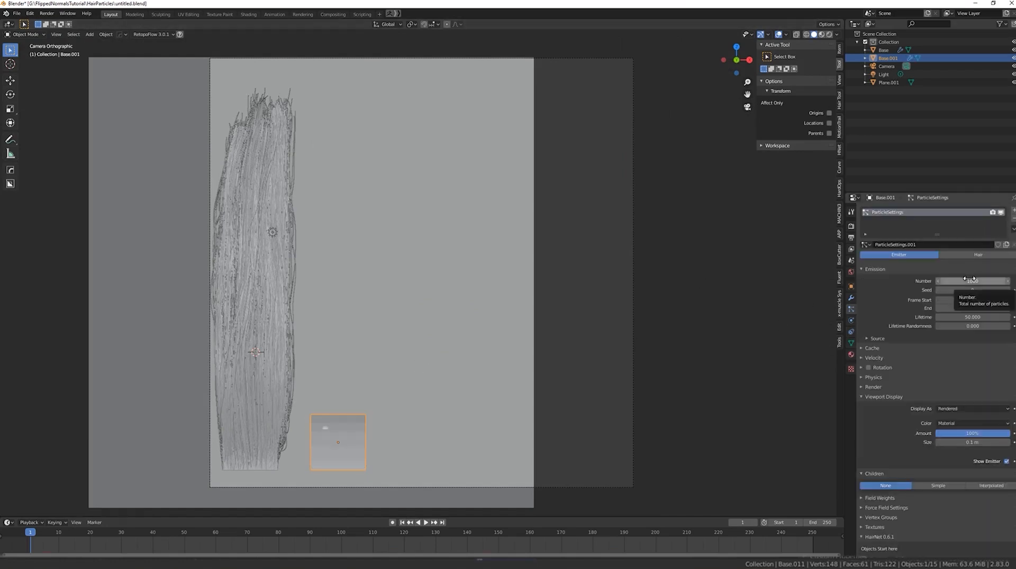
click(978, 254)
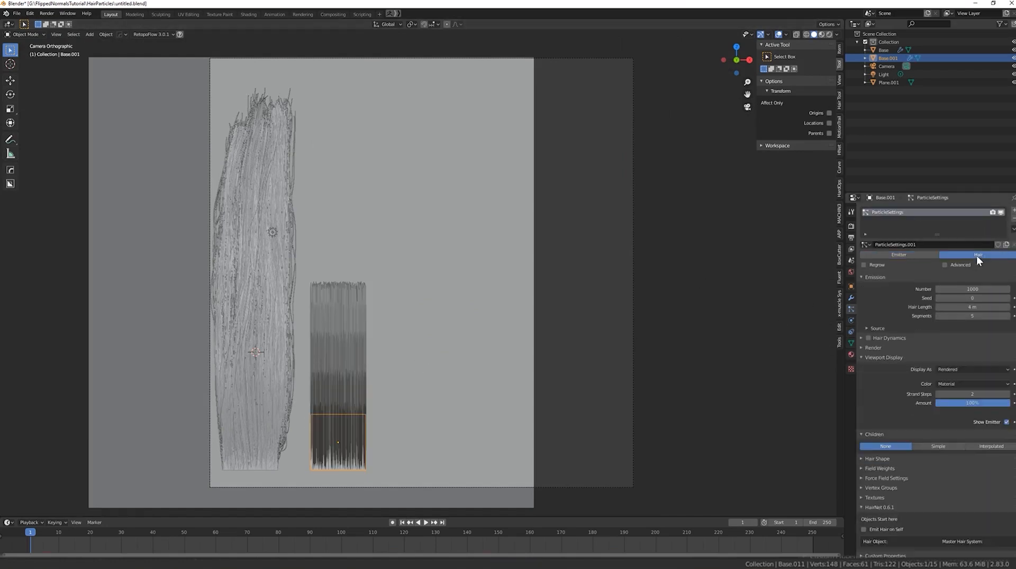
Set the new hair system's length to 8.7 m, its segments to 20 and its number of strands to 0.
click(973, 307)
text(8.7)
key(Return)
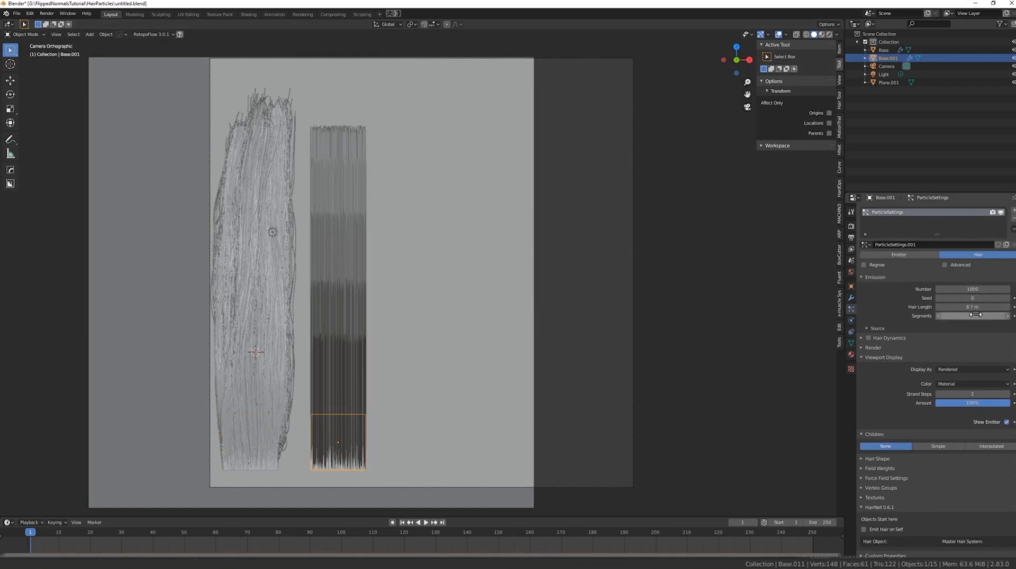
drag(973, 317, 974, 317)
drag(972, 290, 943, 289)
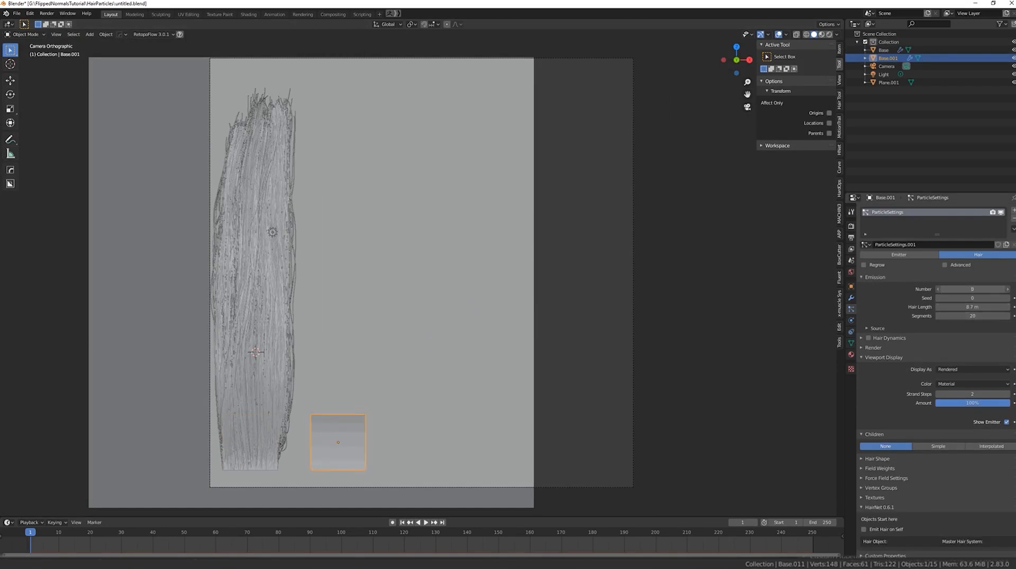
Enter Particle Edit mode on the duplicated plane and add a single guide strand.
middle_drag(342, 324, 58, 176)
click(33, 35)
click(37, 94)
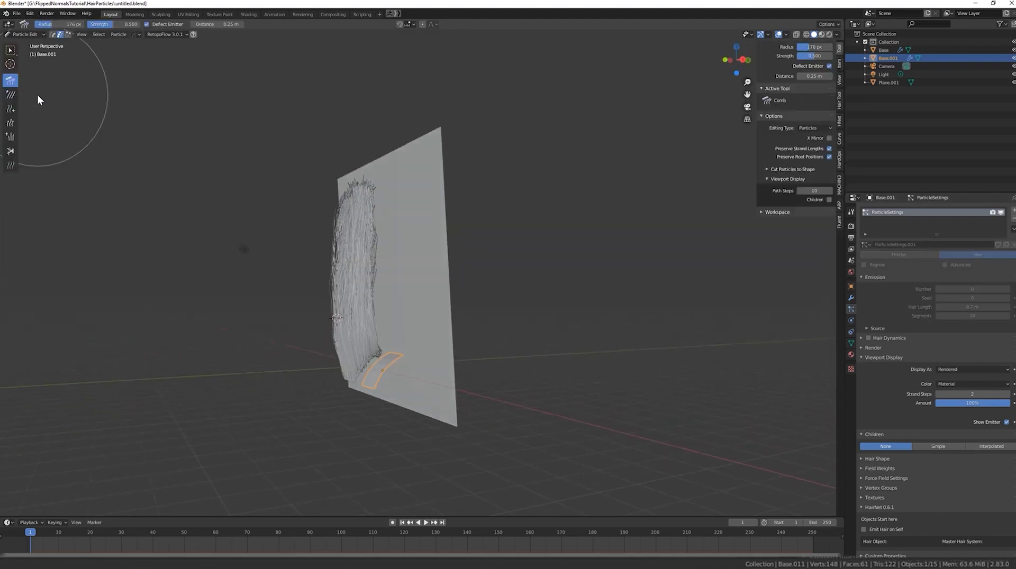
mouse_move(296, 274)
middle_down()
mouse_move(364, 367)
mouse_move(382, 306)
mouse_move(372, 354)
middle_up()
middle_drag(335, 384, 307, 378)
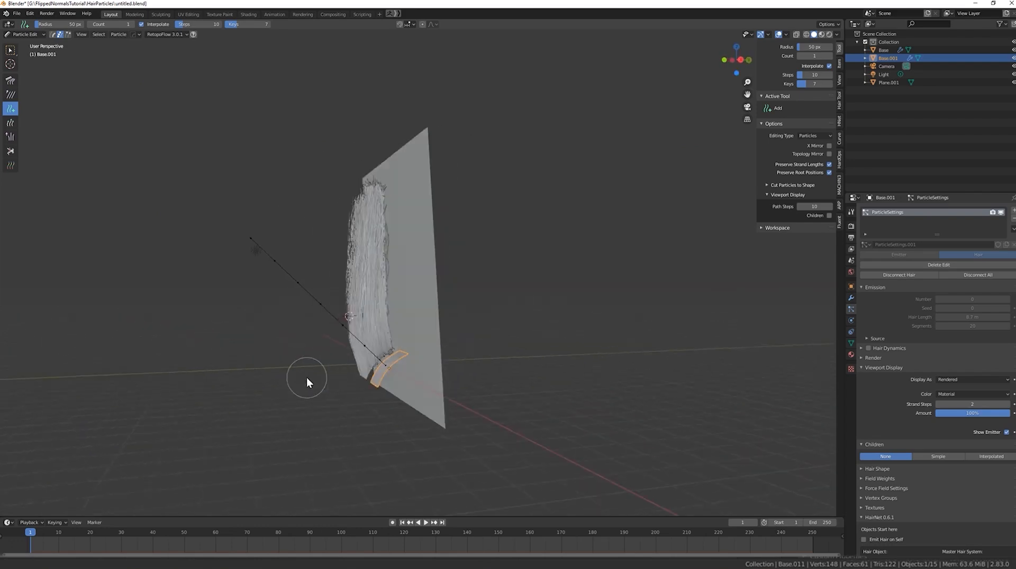
Comb the guide strand upright along the backdrop into a gentle S-curve.
click(11, 80)
middle_drag(446, 250, 376, 234)
drag(367, 105, 410, 300)
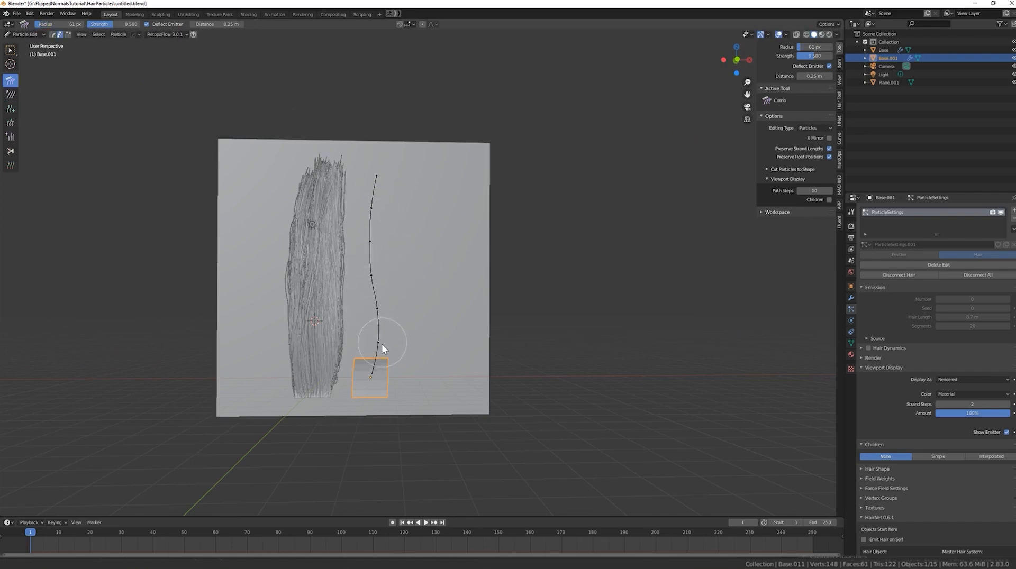
Add a second guide strand on the duplicated plane, select it and comb it beside the first one.
click(10, 109)
click(10, 80)
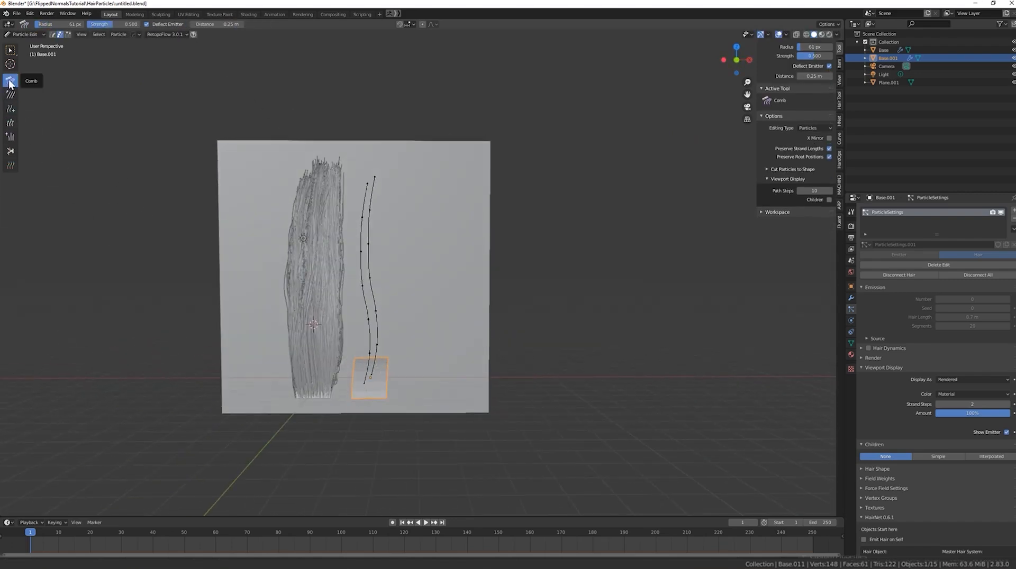
middle_drag(365, 194, 305, 209)
key(l)
key(f)
mouse_move(366, 232)
middle_down()
mouse_move(355, 228)
mouse_move(406, 203)
mouse_move(376, 189)
middle_up()
click(394, 220)
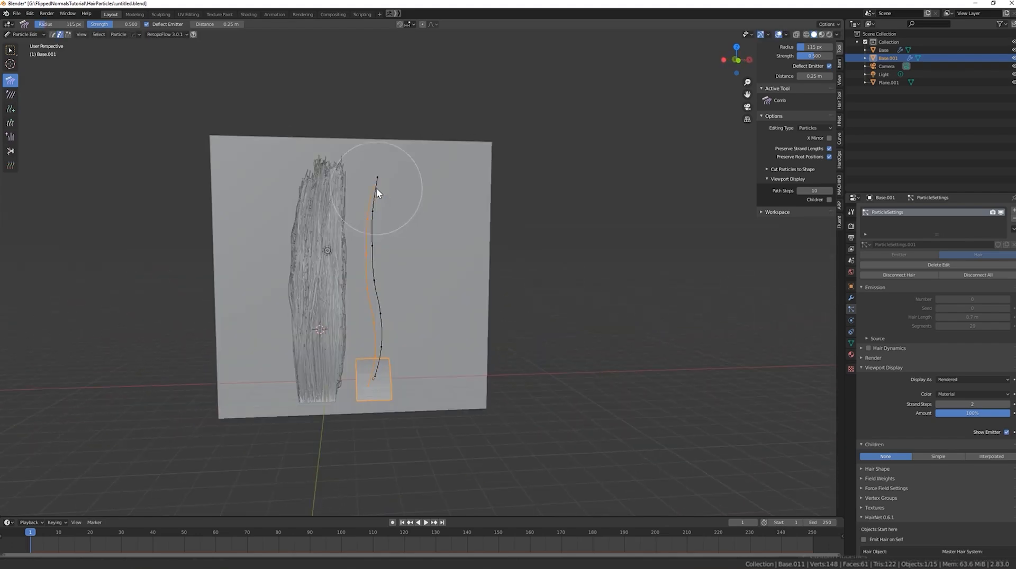
Add a third guide strand near the plane's edge, select a single strand and comb the strands closer together at the tips.
middle_drag(365, 312, 296, 296)
middle_drag(382, 211, 464, 213)
click(11, 109)
click(367, 362)
middle_drag(366, 362, 384, 364)
key(alt+a)
key(l)
key(f)
click(381, 184)
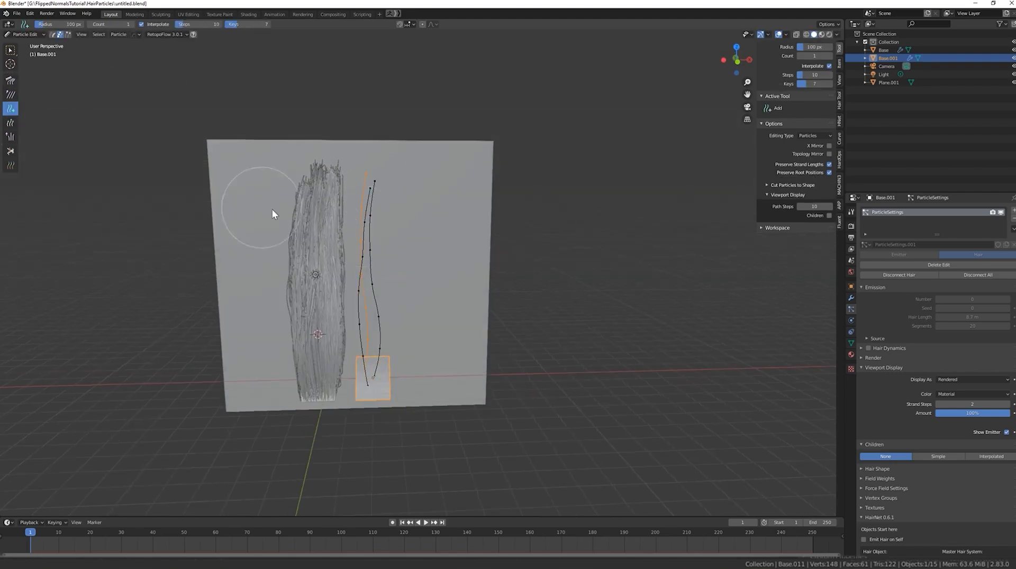
click(10, 81)
middle_drag(373, 203, 371, 231)
Turn on interpolated children for the new hair and show them while editing particles.
click(984, 457)
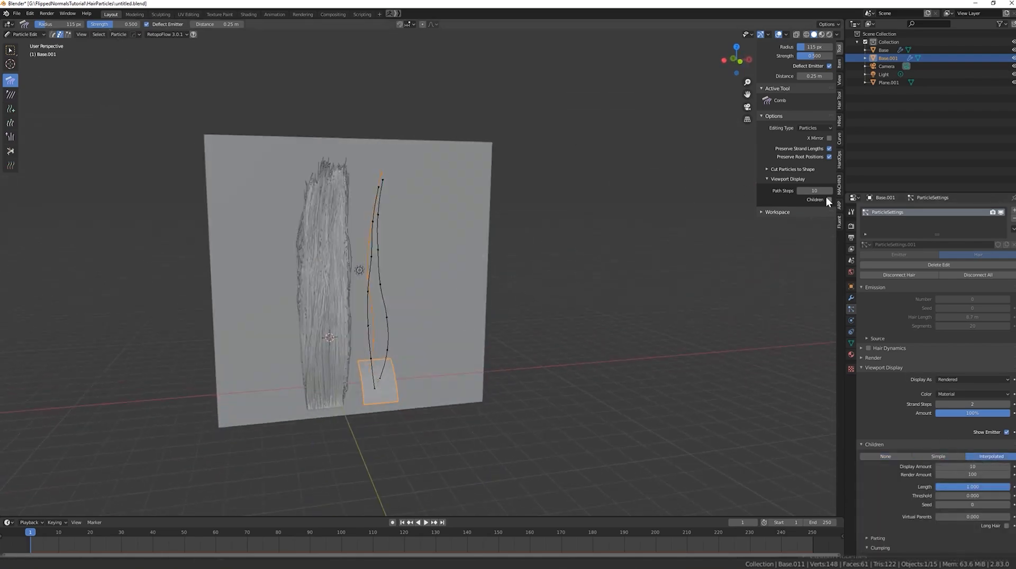
click(828, 200)
middle_drag(445, 185, 404, 182)
Return to Object Mode, set the viewport strand steps to 7 and save the file.
click(26, 34)
click(26, 43)
drag(969, 405, 991, 405)
key(ctrl+s)
click(709, 384)
click(868, 357)
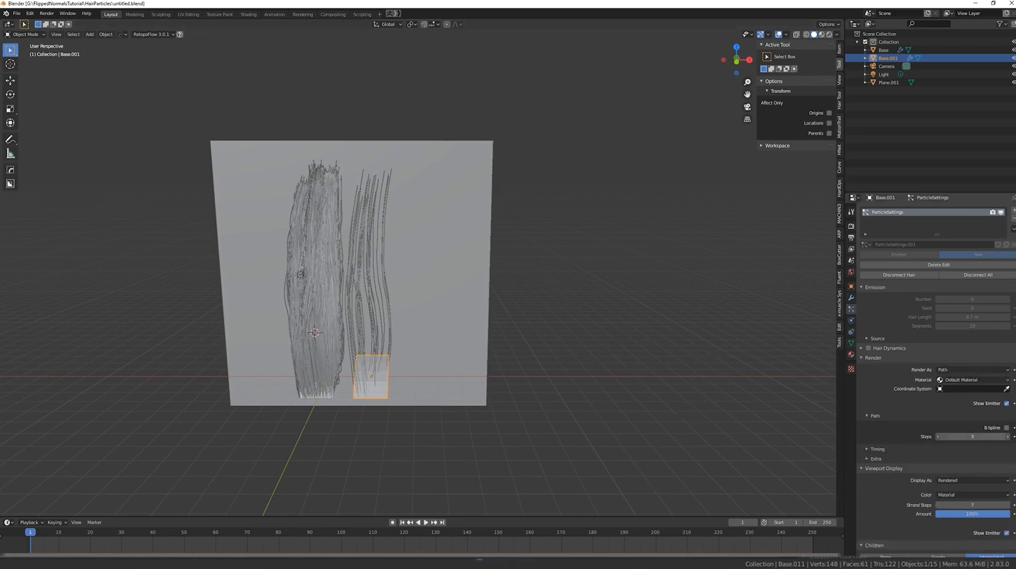
Set both the display amount and render amount of the new hair's children to 50.
scroll(938, 440, down, 3)
click(866, 277)
mouse_move(609, 311)
middle_down()
mouse_move(654, 315)
mouse_move(608, 313)
middle_up()
drag(952, 386, 984, 386)
scroll(374, 283, up, 3)
mouse_move(374, 282)
middle_down()
mouse_move(338, 297)
mouse_move(373, 283)
middle_up()
key(Tab)
text(50)
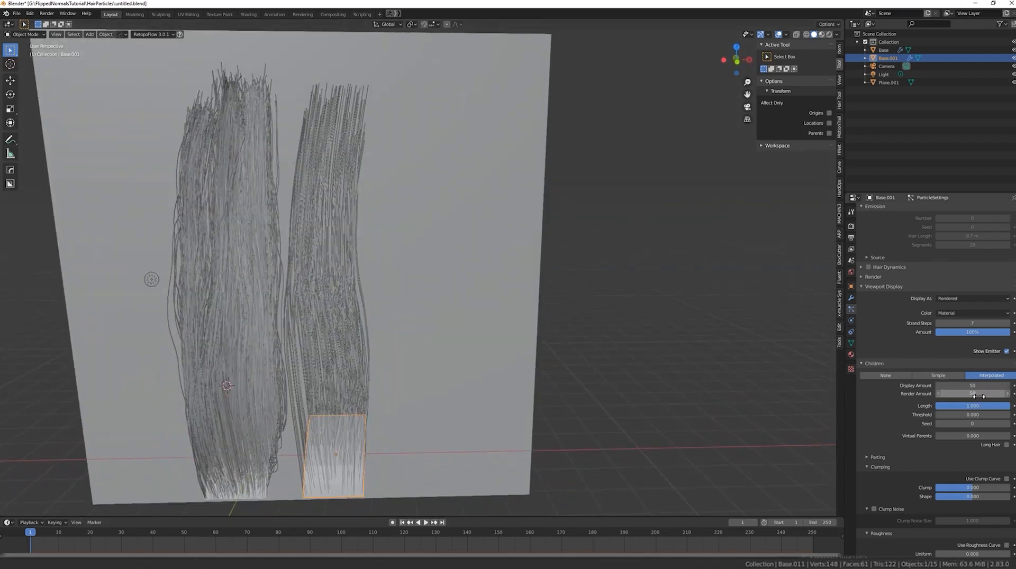
Set the children's clump to 1.000, uniform roughness to 0.191 and its size to 0.799.
drag(957, 487, 1009, 488)
middle_drag(656, 365, 627, 353)
scroll(908, 453, down, 5)
mouse_move(958, 440)
mouse_down()
mouse_move(979, 441)
mouse_move(953, 441)
mouse_up()
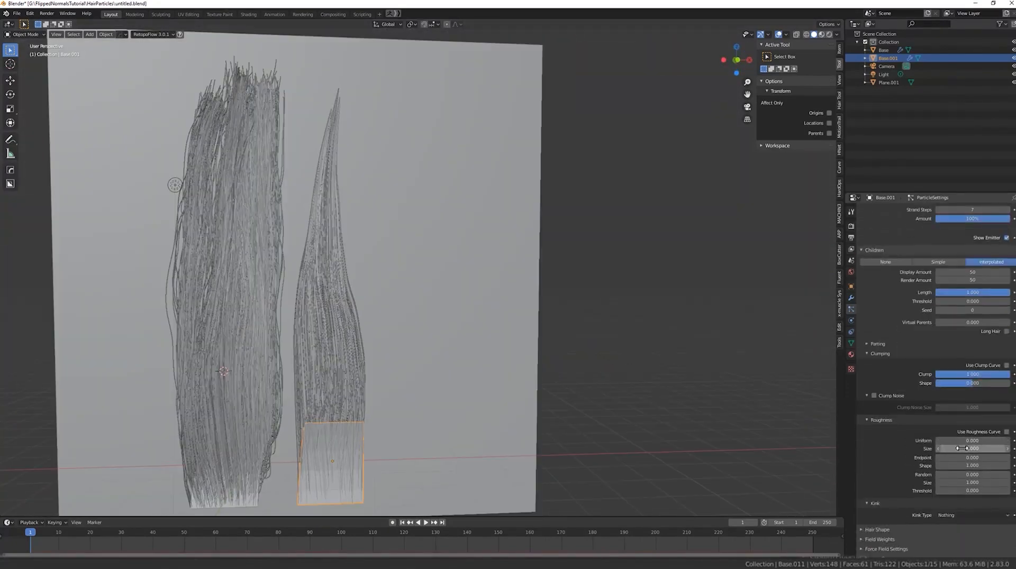
scroll(688, 391, down, 2)
mouse_move(548, 344)
middle_down()
mouse_move(500, 339)
mouse_move(561, 352)
middle_up()
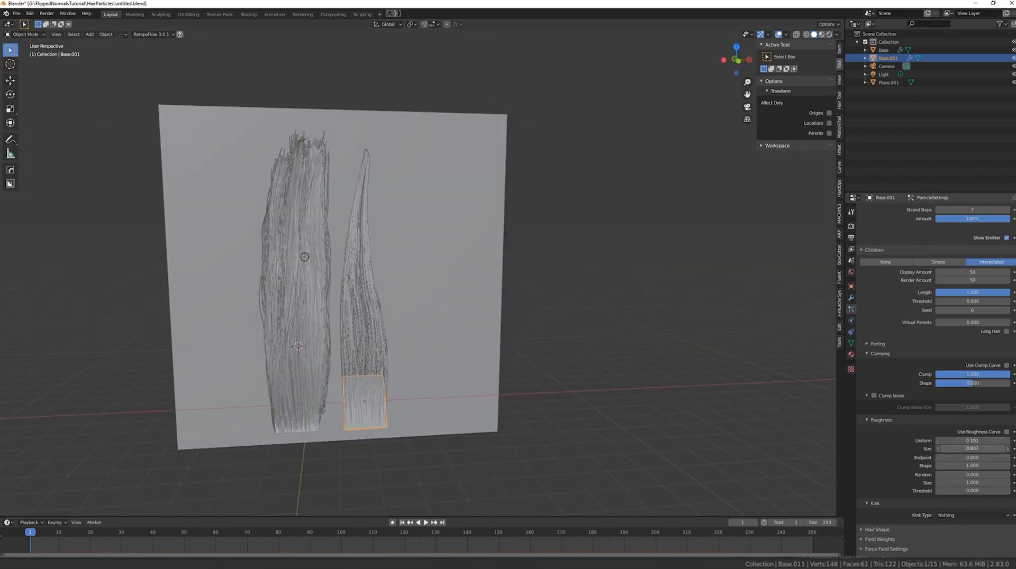
Set the new strip's random roughness to 0.778, its size to 0.611 and threshold to 0.312.
drag(983, 477, 953, 482)
middle_drag(391, 317, 365, 319)
scroll(376, 310, up, 6)
scroll(376, 311, down, 5)
drag(968, 489, 1004, 489)
middle_drag(660, 345, 695, 344)
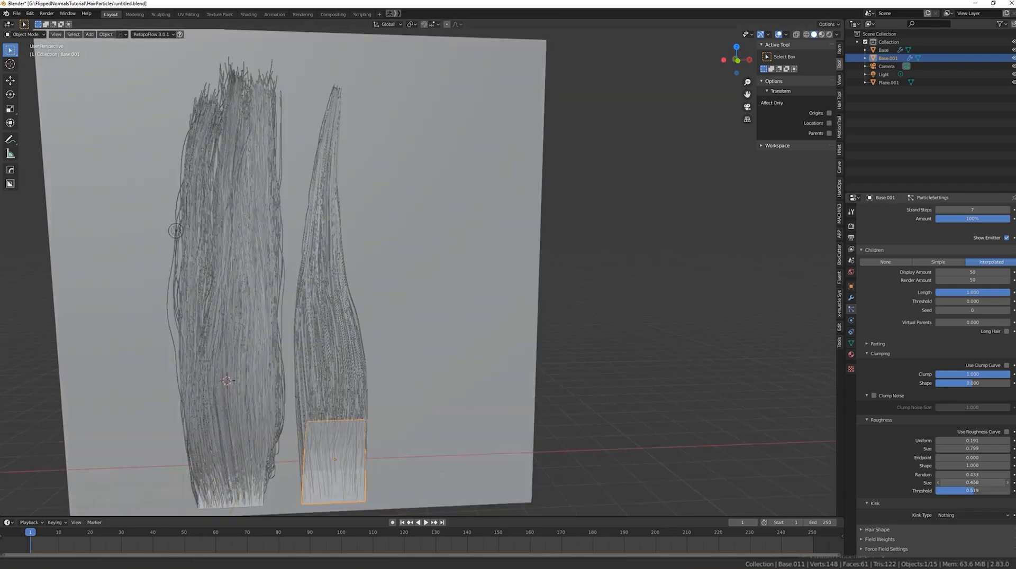
middle_drag(650, 344, 643, 356)
mouse_move(969, 475)
mouse_down()
mouse_move(991, 475)
mouse_move(961, 491)
mouse_up()
mouse_move(697, 349)
middle_down()
mouse_move(509, 345)
mouse_move(704, 347)
middle_up()
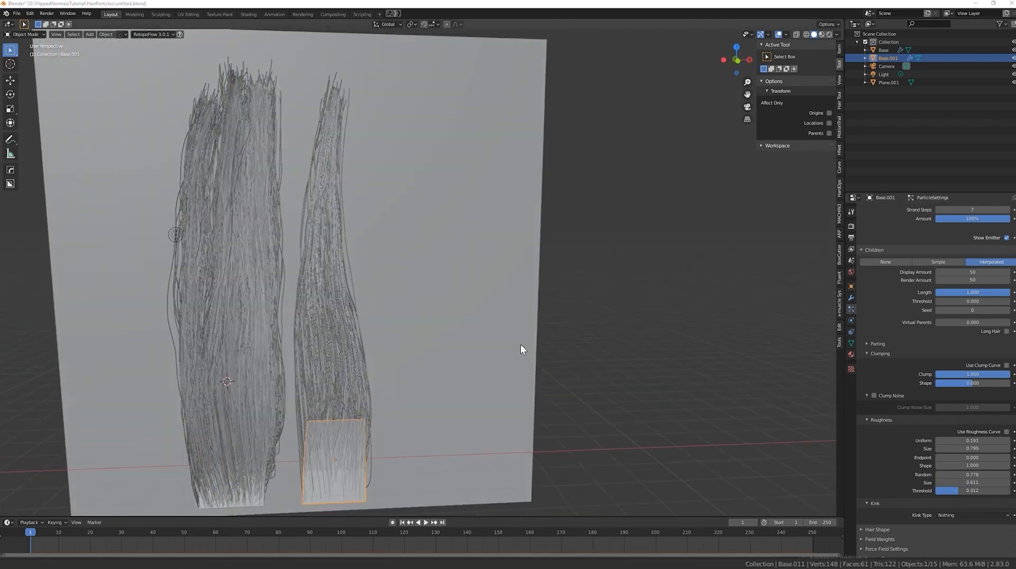
Switch the children to Simple and set their radius to 0.53 m.
click(932, 263)
middle_drag(355, 398, 296, 407)
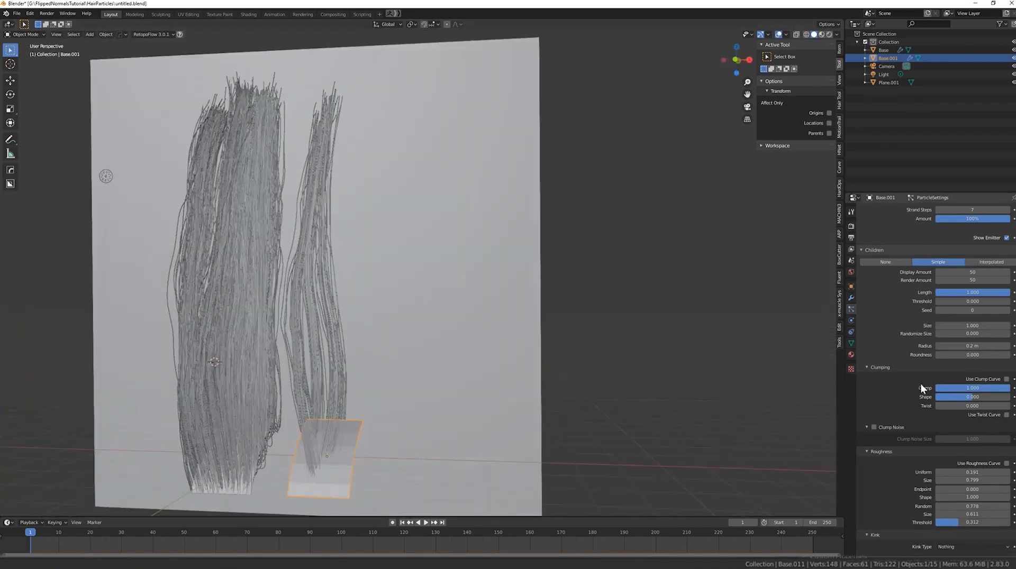
drag(968, 347, 986, 346)
mouse_move(669, 343)
middle_down()
mouse_move(695, 344)
mouse_move(680, 356)
middle_up()
middle_drag(370, 304, 354, 307)
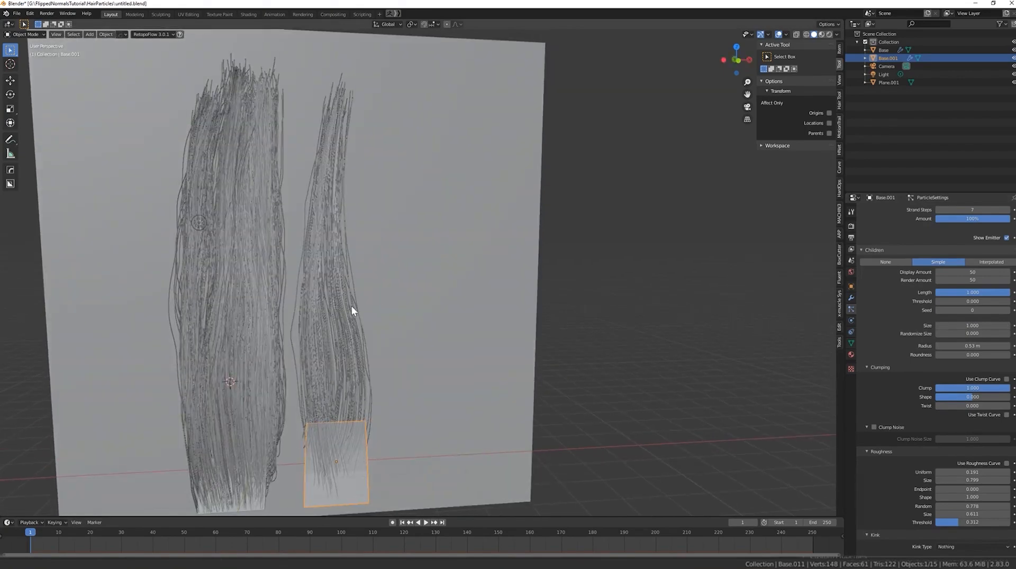
Return to Particle Edit mode, isolate one guide strand of the new strip and comb its upper length into shape.
click(35, 98)
drag(338, 290, 332, 227)
middle_drag(347, 233, 332, 237)
key(l)
key(f)
click(358, 238)
drag(359, 238, 342, 108)
middle_drag(341, 108, 349, 103)
middle_drag(345, 351, 319, 345)
Select another guide strand alone and comb its middle section outward.
key(alt+a)
key(l)
middle_drag(301, 280, 314, 275)
drag(313, 275, 303, 297)
middle_drag(304, 296, 314, 292)
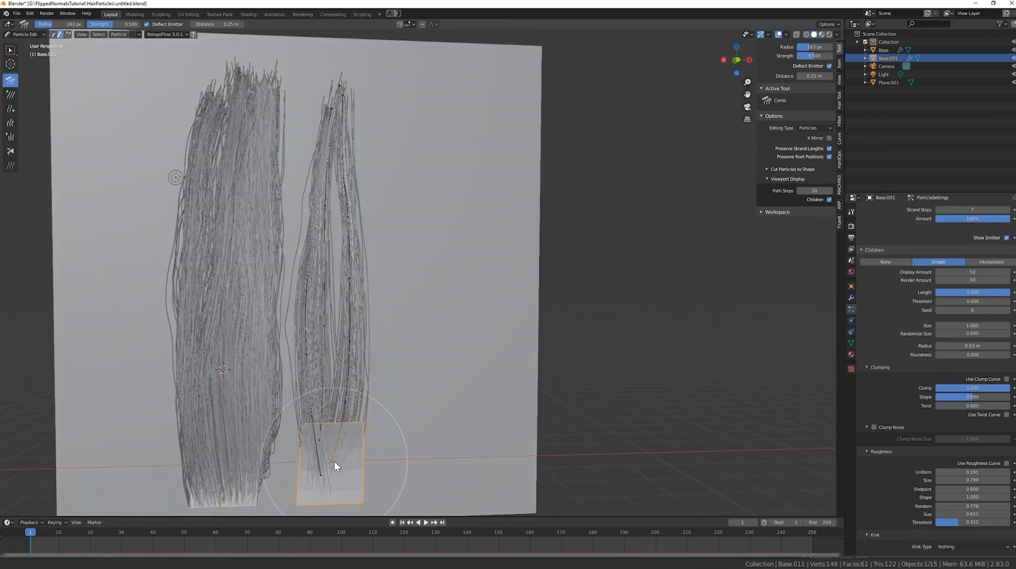
Turn off Preserve Root Positions and comb the second strip's strand roots across its base plane.
right_drag(333, 466, 353, 464)
right_drag(347, 403, 355, 399)
right_drag(351, 459, 347, 458)
click(829, 148)
middle_drag(392, 296, 420, 294)
mouse_move(338, 453)
middle_down()
mouse_move(313, 448)
mouse_move(349, 444)
middle_up()
middle_drag(437, 422, 421, 424)
right_drag(343, 450, 354, 455)
middle_drag(355, 456, 470, 461)
right_drag(410, 452, 417, 468)
middle_drag(476, 464, 430, 466)
Switch to rendered shading and comb the second strip's guide strands from the base up along their length.
click(829, 34)
middle_drag(341, 394, 356, 401)
right_drag(357, 405, 354, 401)
right_drag(353, 343, 351, 342)
right_drag(354, 279, 351, 278)
right_drag(356, 222, 353, 221)
middle_drag(352, 221, 379, 217)
middle_drag(386, 68, 369, 178)
Move the selected strand points, and comb the second strip from its tip down through the middle.
key(g)
click(297, 236)
key(g)
click(405, 218)
right_drag(337, 96, 342, 97)
right_drag(323, 192, 317, 194)
middle_drag(317, 195, 324, 327)
right_drag(323, 327, 329, 329)
middle_drag(329, 330, 330, 392)
right_drag(330, 391, 326, 392)
middle_drag(326, 392, 284, 304)
Refine the second strip's overall outline by combing its upper, middle and root sections.
scroll(284, 303, down, 4)
middle_drag(412, 325, 407, 328)
right_drag(348, 237, 354, 227)
right_drag(349, 191, 352, 174)
middle_drag(351, 174, 361, 191)
right_drag(338, 231, 345, 229)
middle_drag(360, 259, 350, 261)
right_drag(331, 436, 337, 435)
right_drag(337, 327, 332, 324)
middle_drag(349, 350, 339, 379)
Save the file, return to Object Mode and duplicate the second strip about 1.97 m along X.
key(Tab)
key(Tab)
key(ctrl+s)
middle_drag(652, 393, 529, 386)
click(25, 34)
click(25, 44)
key(shift+d)
key(x)
click(420, 383)
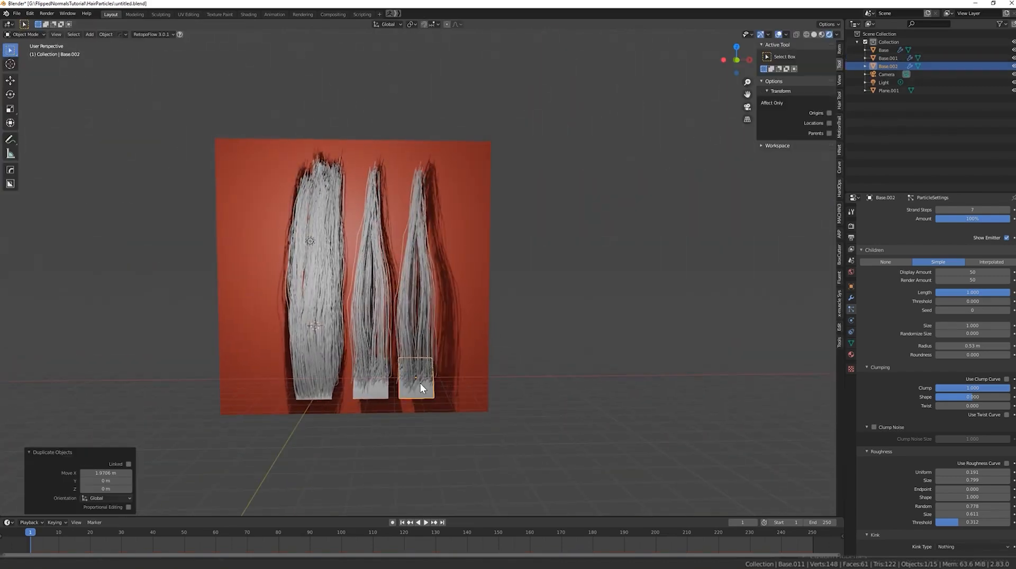
Replace the duplicate's copied particle system with a new one of type Hair.
scroll(409, 319, up, 5)
scroll(408, 321, down, 4)
scroll(935, 280, up, 10)
click(1014, 218)
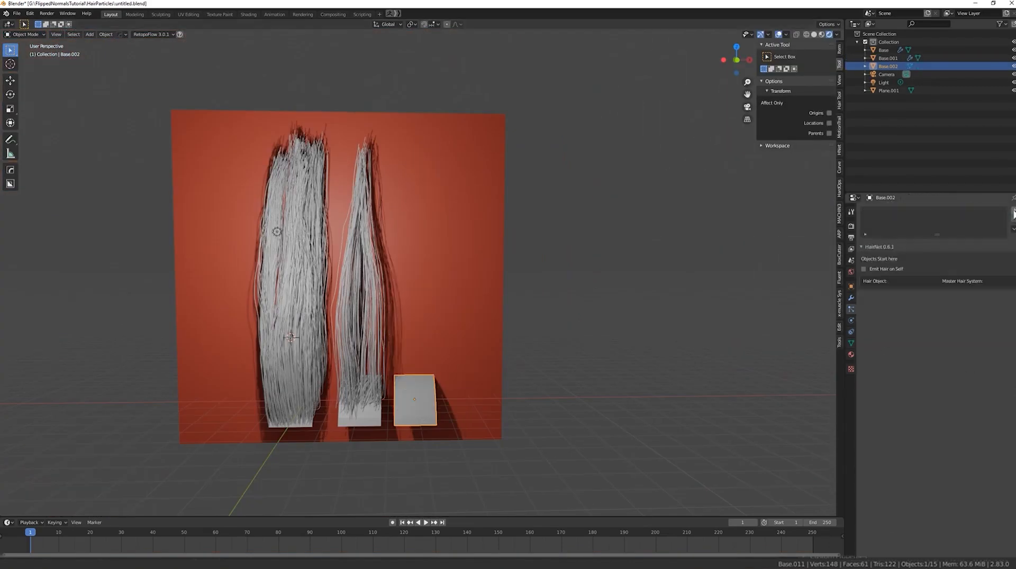
click(1014, 211)
click(978, 255)
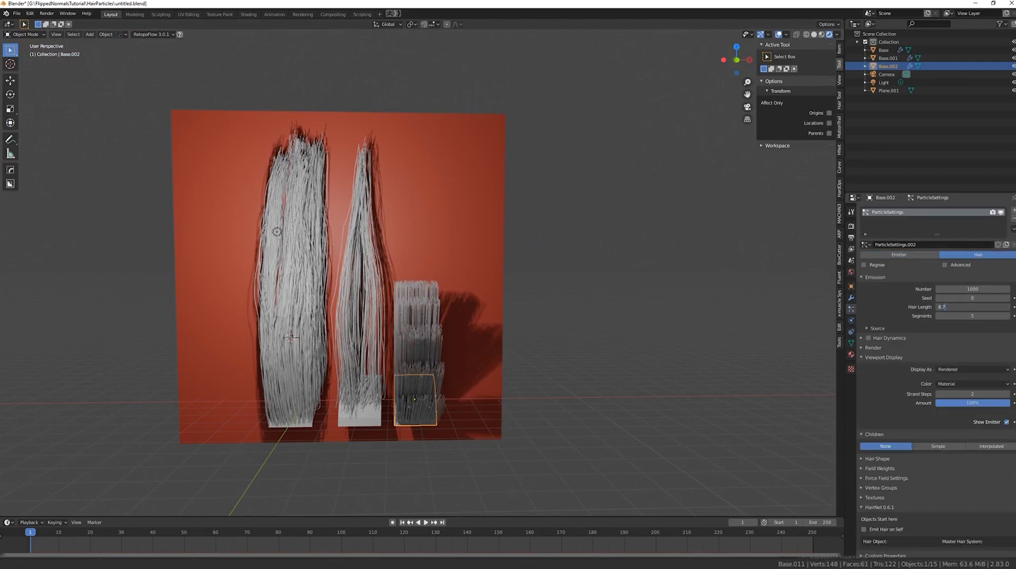
Set the new hair system's length to 8.7 m, its segments to 30 and its number to 0.
key(Tab)
text(15)
key(Return)
drag(973, 315, 975, 316)
drag(972, 289, 942, 289)
click(973, 289)
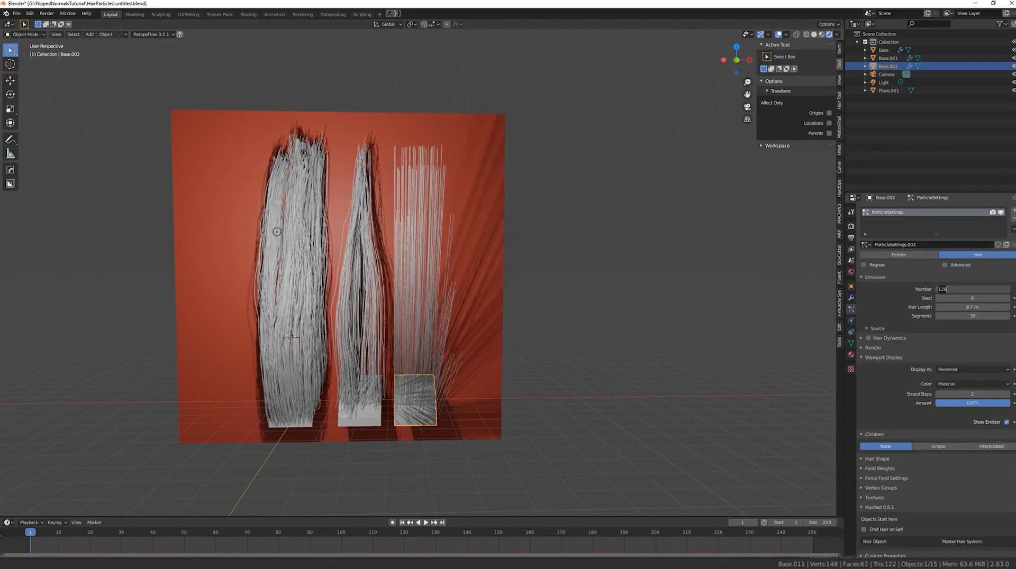
text(0)
key(Return)
Enter Particle Edit mode and add two guide hairs on the third strip's base plane.
click(30, 34)
click(30, 97)
click(11, 109)
click(405, 393)
middle_drag(455, 383, 436, 399)
click(416, 398)
Isolate one new guide hair and comb it upright with a comb radius of 326 px.
click(11, 80)
key(l)
mouse_move(401, 210)
middle_down()
mouse_move(317, 211)
mouse_move(327, 211)
middle_up()
key(f)
click(389, 211)
mouse_move(284, 207)
mouse_down()
mouse_move(332, 198)
mouse_move(393, 125)
mouse_up()
middle_drag(392, 124, 482, 333)
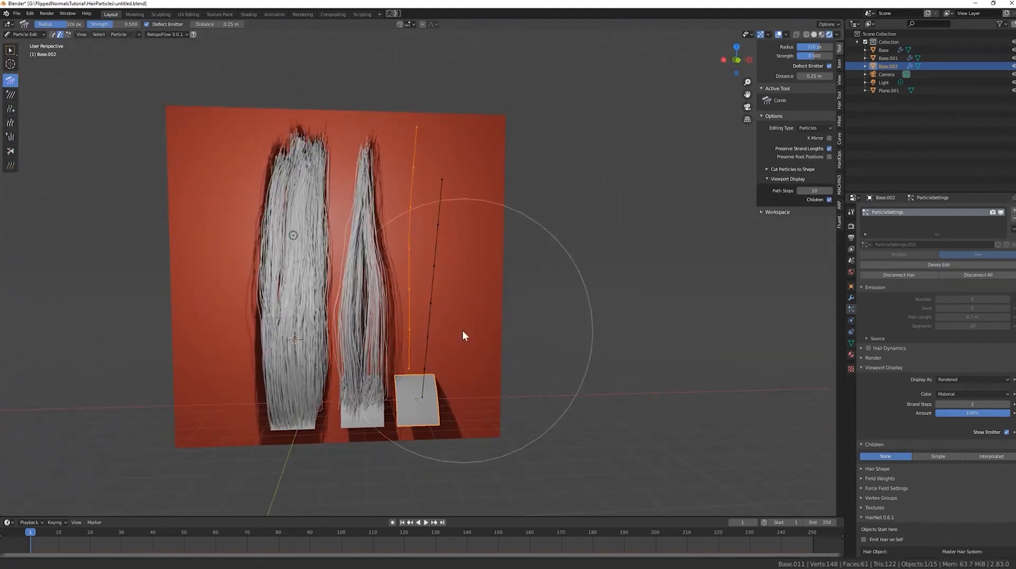
Turn on Preserve Root Positions, comb the other guide hair upright and return to Object Mode.
click(829, 157)
middle_drag(431, 242, 446, 156)
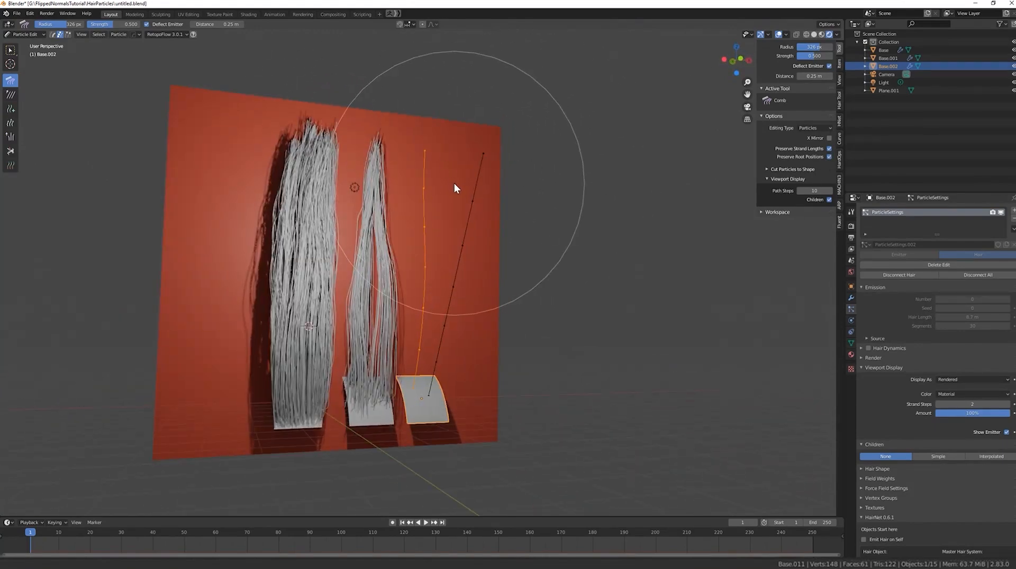
right_click(430, 393)
middle_drag(433, 390, 436, 160)
right_click(466, 276)
middle_drag(445, 277, 441, 162)
click(24, 35)
click(20, 43)
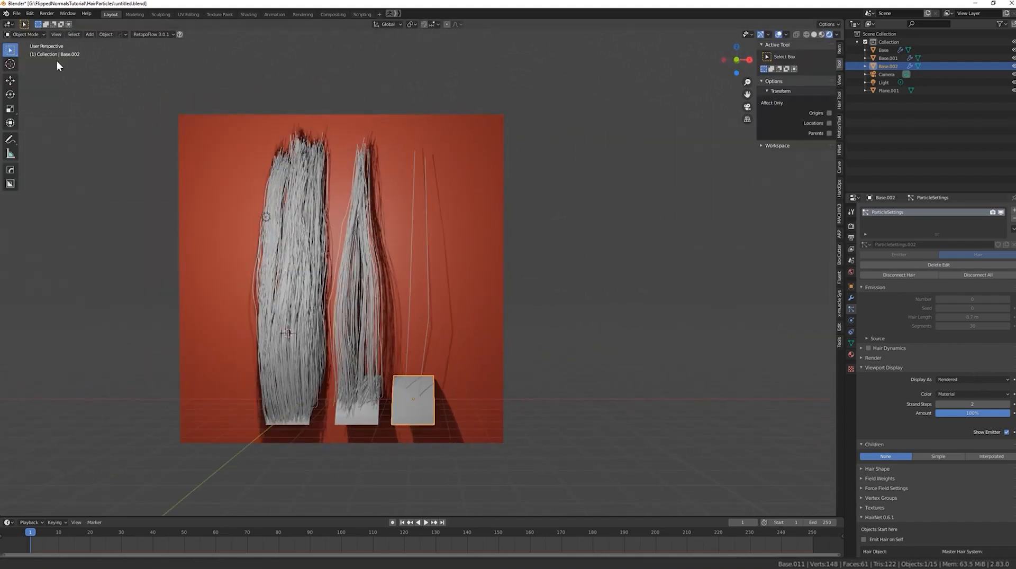
Give the third strip Simple children with 7 strand steps, clump 1.000 and clump shape 0.999.
click(936, 456)
scroll(935, 456, down, 4)
drag(969, 339, 1003, 340)
click(953, 293)
click(874, 293)
scroll(901, 452, down, 4)
drag(975, 454, 1012, 454)
scroll(950, 485, down, 9)
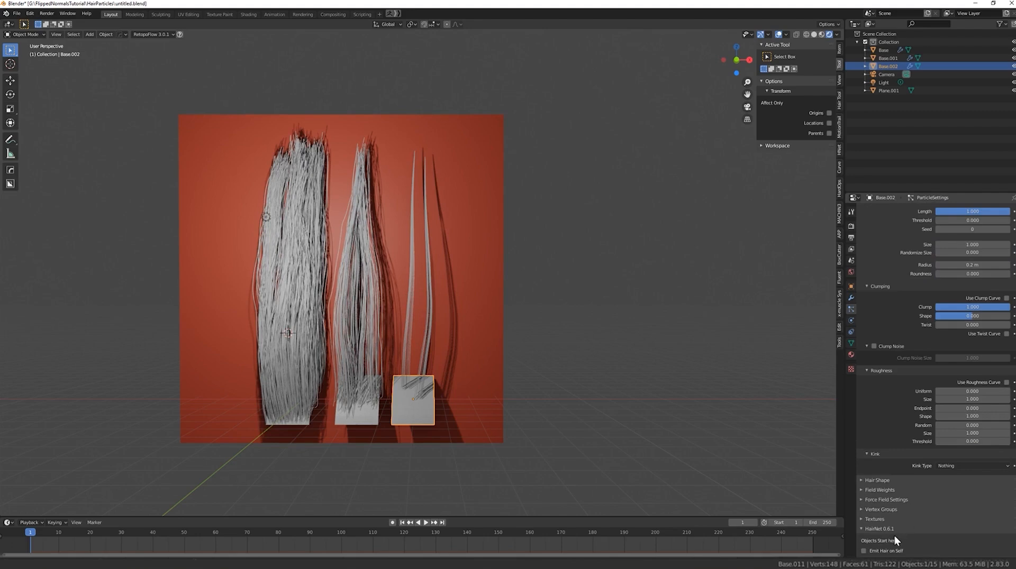
drag(973, 316, 1008, 316)
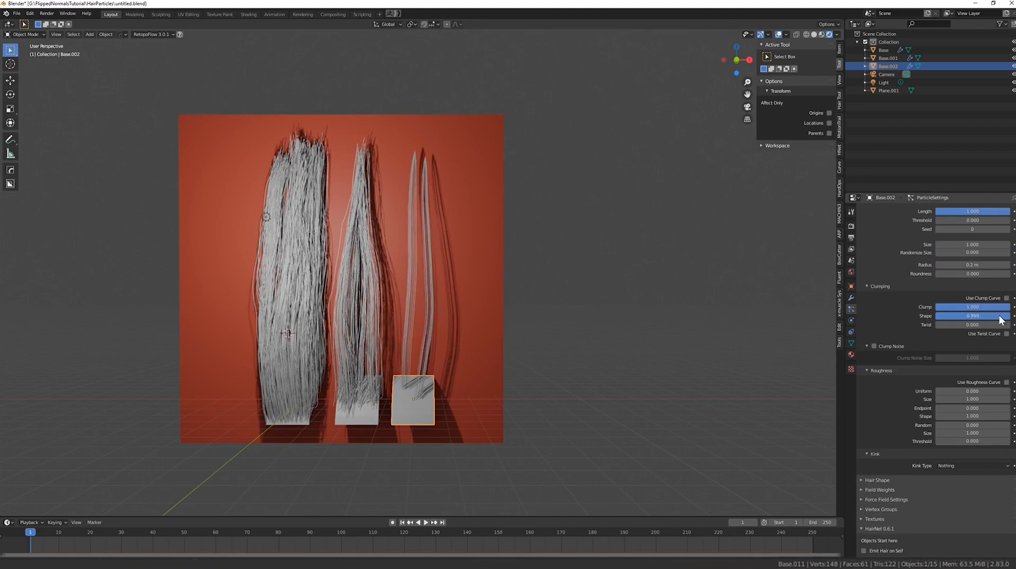
Try Interpolated children with a display amount of 96, clump shape 0.428 and virtual parents 0.000, viewed in solid shading.
scroll(889, 316, up, 2)
scroll(969, 355, up, 2)
click(988, 246)
drag(972, 306, 1008, 306)
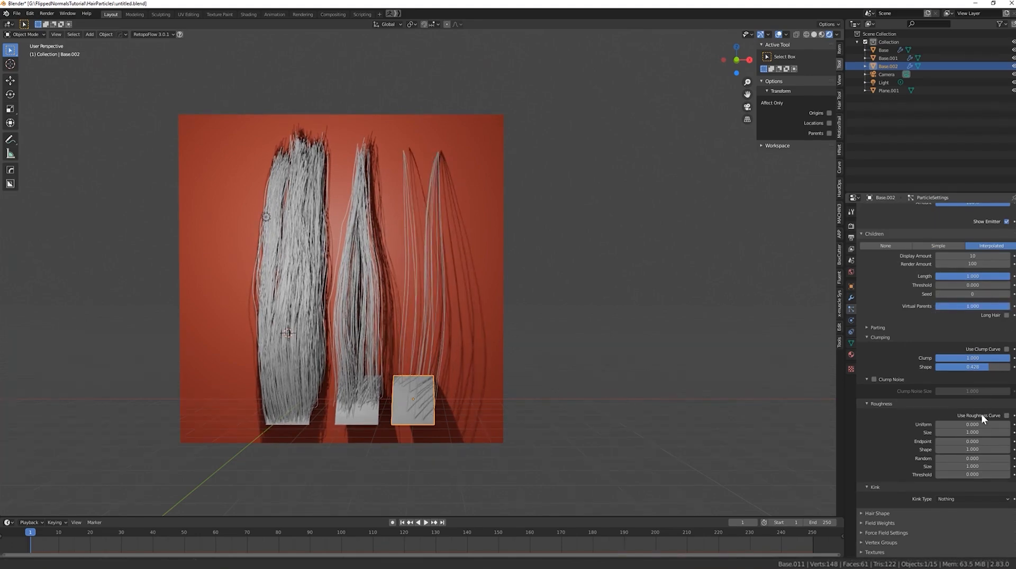
drag(972, 256, 1006, 256)
middle_drag(830, 276, 820, 295)
drag(995, 306, 936, 306)
mouse_move(543, 250)
middle_down()
mouse_move(462, 246)
mouse_move(539, 243)
middle_up()
click(814, 34)
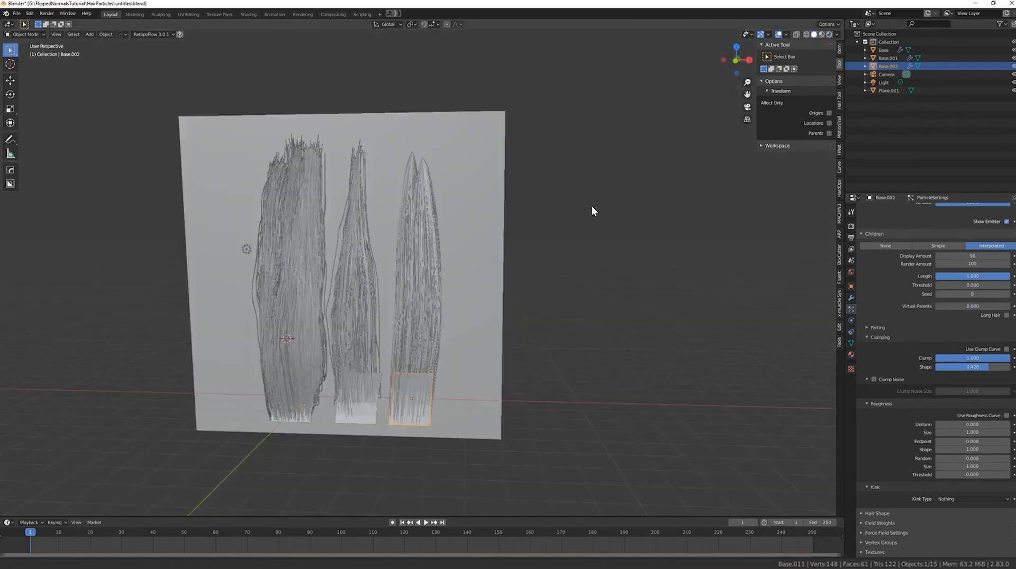
Lower the third strip's children display amount to 49 and its clump shape to 0.111.
middle_drag(703, 175, 756, 185)
drag(973, 256, 947, 256)
middle_drag(547, 228, 518, 233)
mouse_move(985, 367)
mouse_down()
mouse_move(959, 367)
mouse_move(974, 367)
mouse_up()
Comb the third strip's guide hairs in Particle Edit mode, and switch its children to Simple with radius 0.37 m and twist 0.112.
click(25, 34)
click(31, 101)
mouse_move(418, 156)
middle_down()
mouse_move(466, 176)
mouse_move(446, 190)
mouse_move(414, 185)
middle_up()
drag(433, 341, 417, 169)
click(937, 246)
click(25, 34)
click(27, 44)
mouse_move(415, 339)
middle_down()
mouse_move(471, 353)
mouse_move(418, 342)
middle_up()
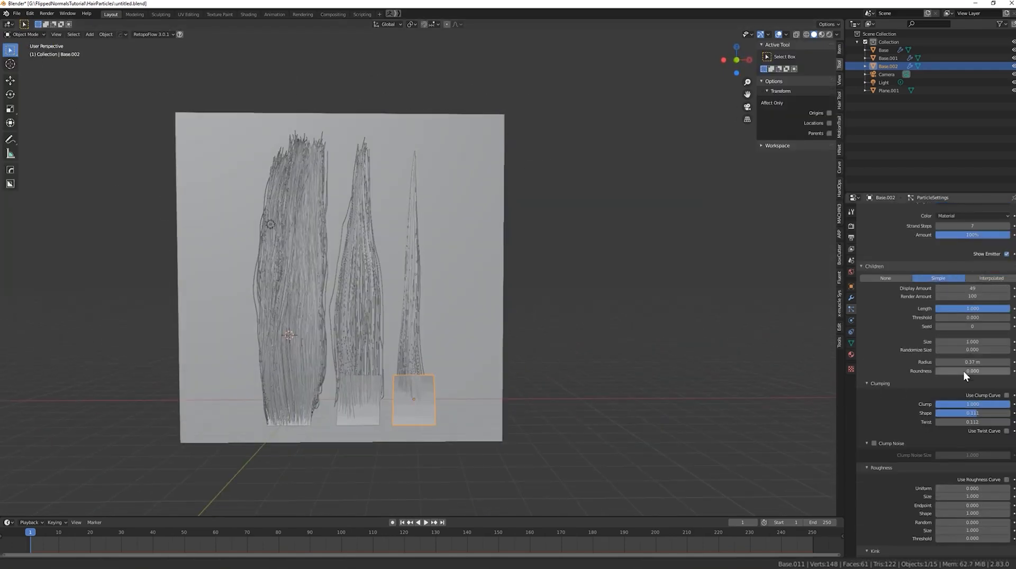
Return to Particle Edit mode and add more guide hairs across the third strip's base plane.
click(33, 34)
click(36, 98)
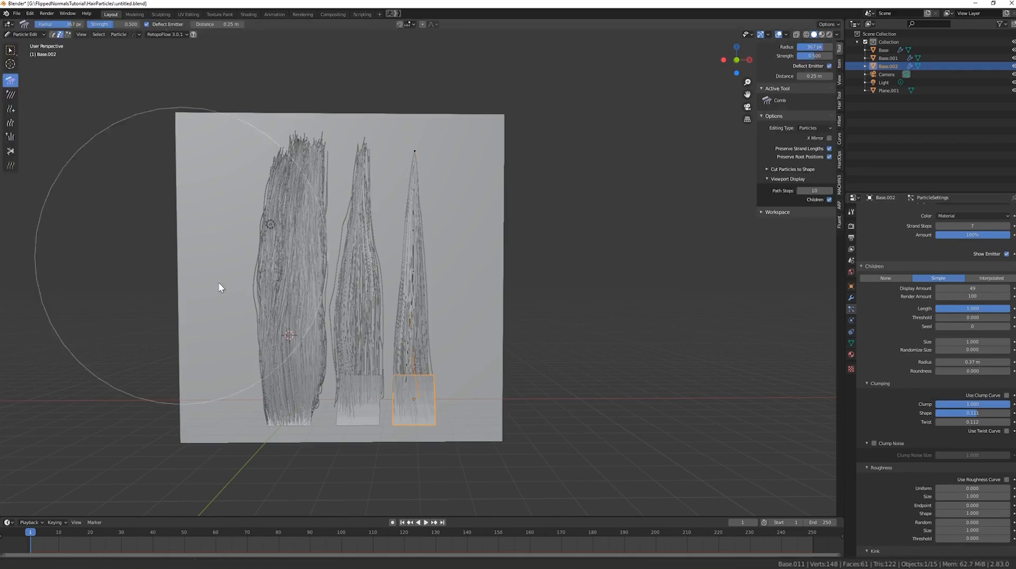
click(424, 406)
middle_drag(414, 365, 444, 372)
click(401, 405)
Isolate one added guide hair and comb it into a curve along its length with a 113 px comb radius.
key(l)
click(10, 81)
mouse_move(444, 213)
middle_down()
mouse_move(412, 210)
mouse_move(451, 207)
middle_up()
key(f)
click(381, 185)
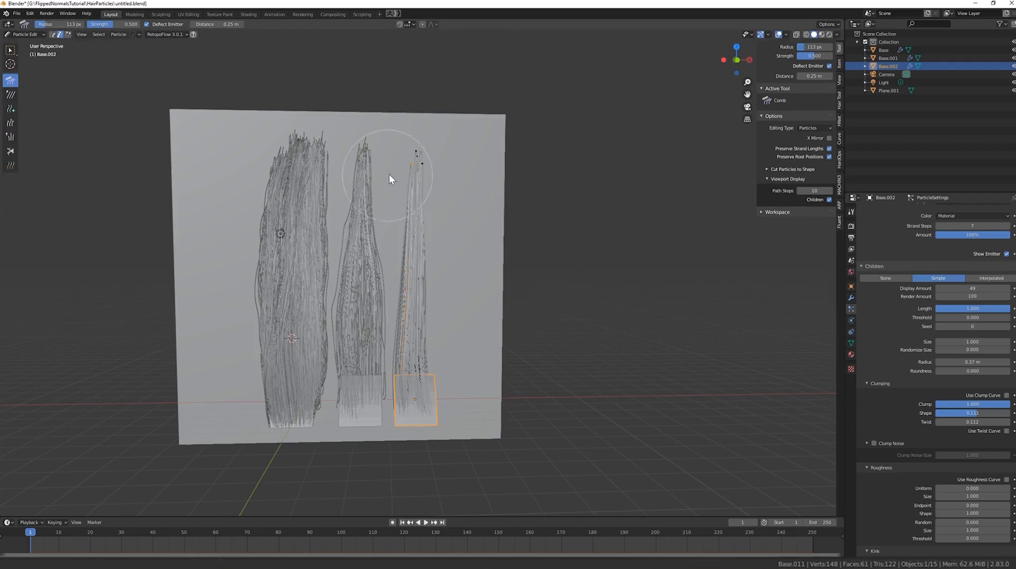
drag(407, 382, 406, 176)
middle_drag(444, 379, 438, 414)
Turn off Preserve Root Positions and reposition the selected guide hair of the third strip.
click(829, 157)
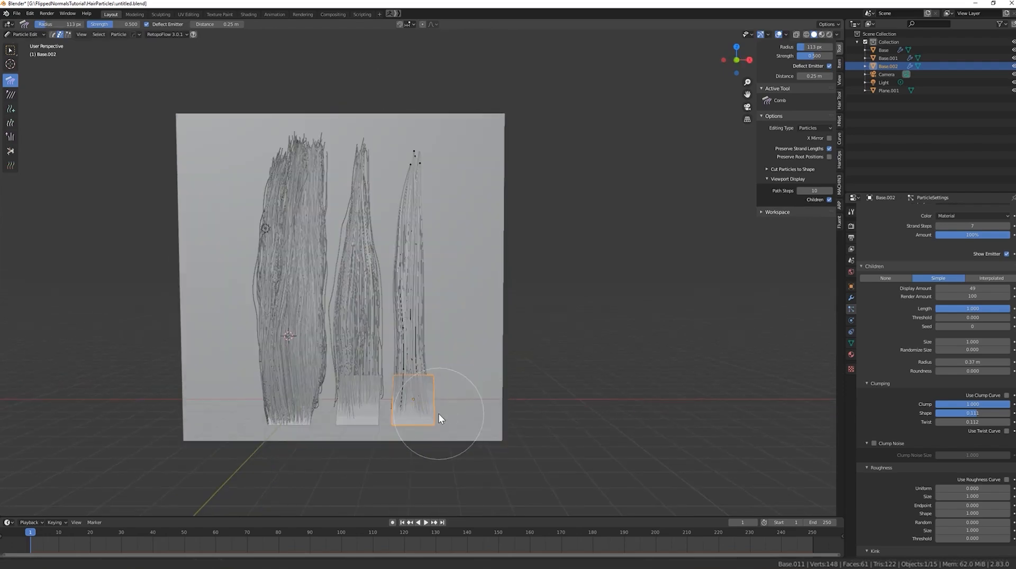
key(g)
click(443, 413)
key(g)
click(417, 291)
Isolate further guide hairs of the third strip one at a time and comb them into shape, using a 152 px comb radius.
key(l)
key(f)
click(422, 317)
middle_drag(421, 319, 411, 197)
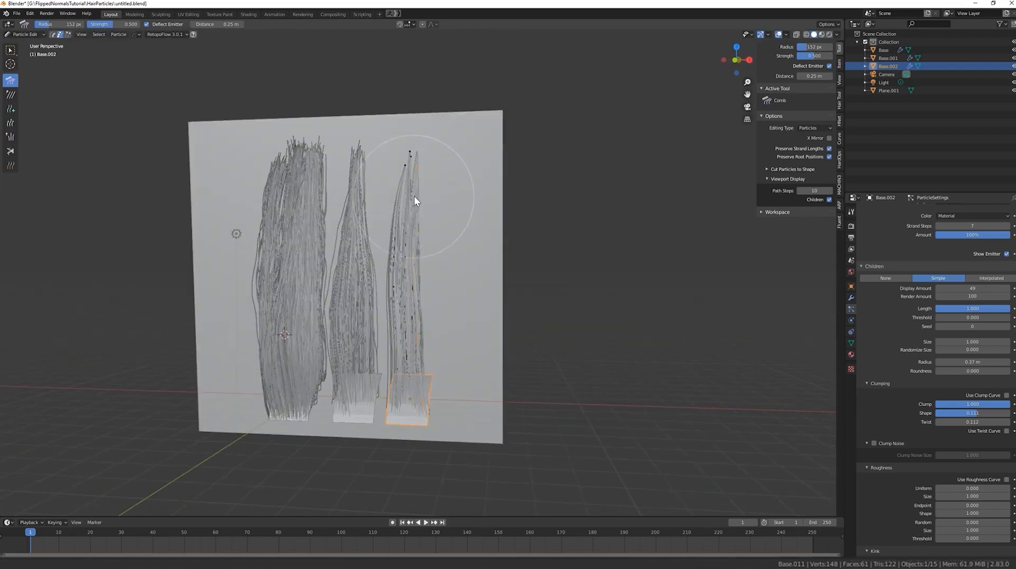
middle_drag(391, 246, 410, 219)
key(l)
drag(410, 222, 408, 254)
key(l)
mouse_move(408, 240)
middle_down()
mouse_move(409, 193)
mouse_move(449, 210)
mouse_move(456, 316)
mouse_move(374, 279)
mouse_move(458, 245)
mouse_move(431, 215)
mouse_move(422, 369)
mouse_move(409, 294)
middle_up()
key(f)
click(408, 189)
Return to Object Mode and set the third strip's uniform roughness to 0.092.
key(Tab)
key(Tab)
click(31, 35)
click(33, 44)
mouse_move(365, 214)
middle_down()
mouse_move(297, 216)
mouse_move(366, 225)
middle_up()
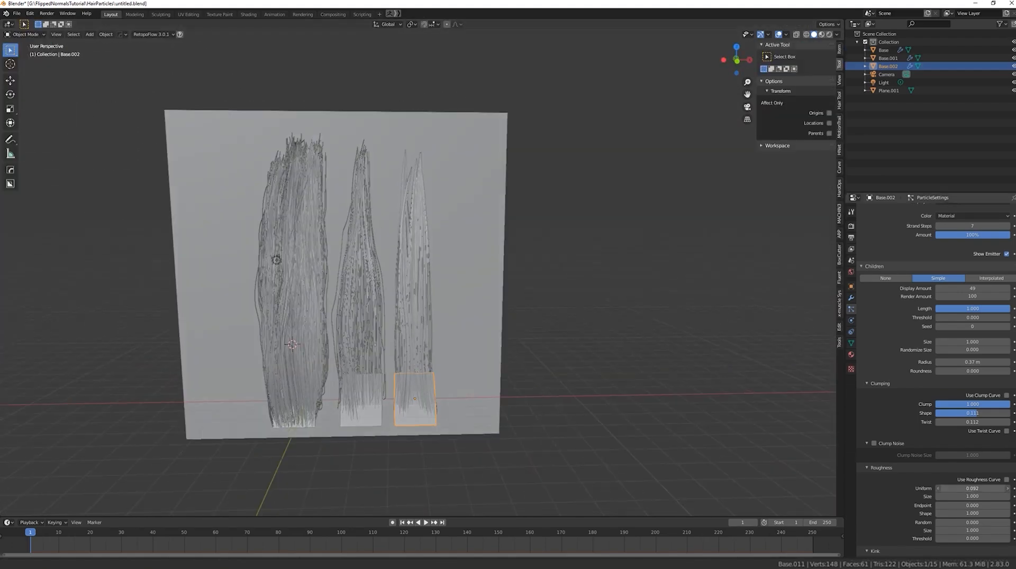
Set the third strip's random roughness to 0.102 with size 0.758 and threshold 0.323, and switch to material preview shading.
drag(972, 523, 953, 522)
scroll(503, 296, up, 3)
mouse_move(511, 298)
middle_down()
mouse_move(475, 296)
mouse_move(500, 296)
middle_up()
mouse_move(970, 530)
mouse_down()
mouse_move(947, 530)
mouse_move(1002, 539)
mouse_up()
mouse_move(593, 365)
middle_down()
mouse_move(555, 367)
mouse_move(608, 359)
middle_up()
click(822, 34)
scroll(550, 259, down, 1)
middle_drag(553, 254, 551, 267)
Reduce the third strip's children display amount to 27 and raise its random roughness slightly.
drag(972, 288, 955, 289)
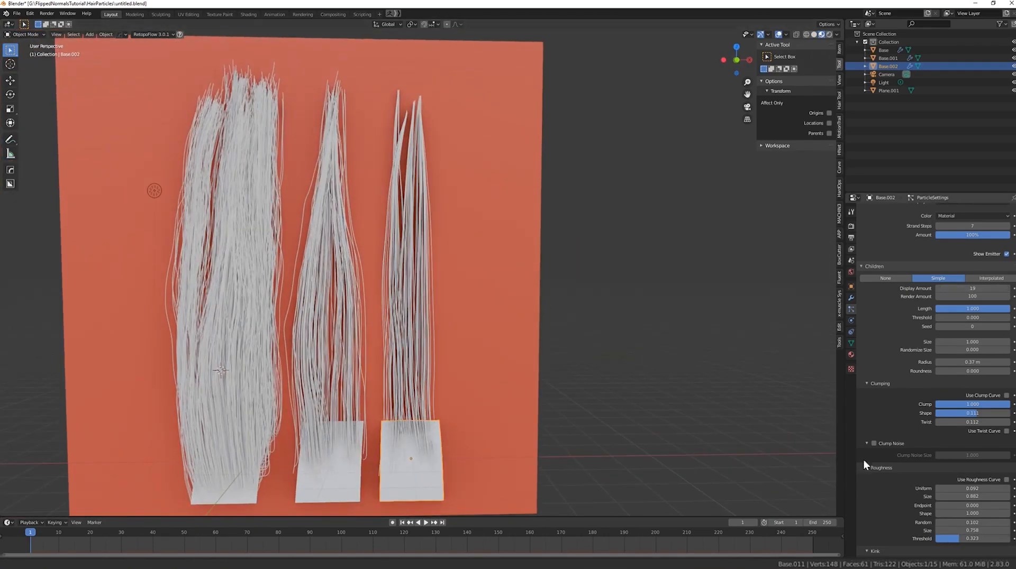
scroll(973, 476, down, 4)
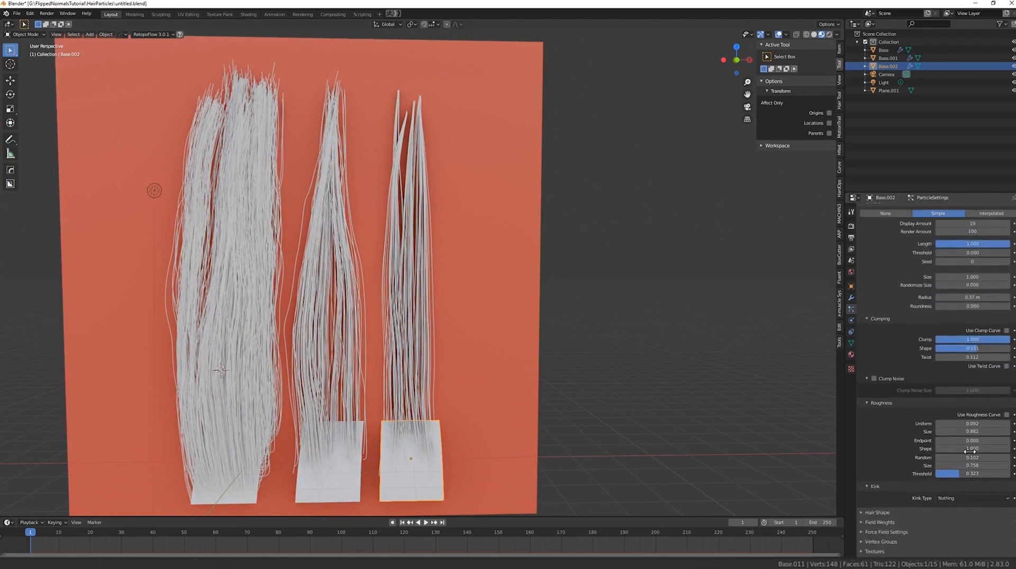
drag(972, 458, 980, 458)
mouse_move(593, 389)
middle_down()
mouse_move(534, 389)
mouse_move(648, 388)
mouse_move(583, 381)
mouse_move(590, 404)
middle_up()
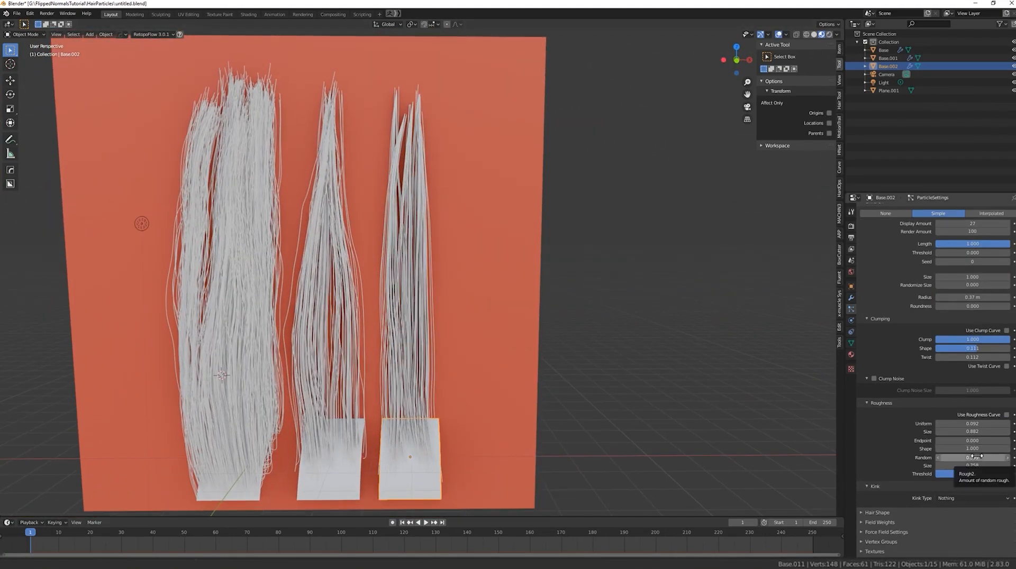
Refine the third strip's roughness to size 0.813, endpoint 0.033, shape 10, random 0.551, random size 0.572 and threshold 0.466, checking it through the camera.
mouse_move(976, 457)
mouse_down()
mouse_move(985, 457)
mouse_move(989, 430)
mouse_move(968, 441)
mouse_move(989, 448)
mouse_up()
mouse_move(587, 423)
middle_down()
mouse_move(565, 418)
mouse_move(595, 366)
mouse_move(580, 423)
mouse_move(510, 443)
mouse_move(581, 425)
middle_up()
key(KP_0)
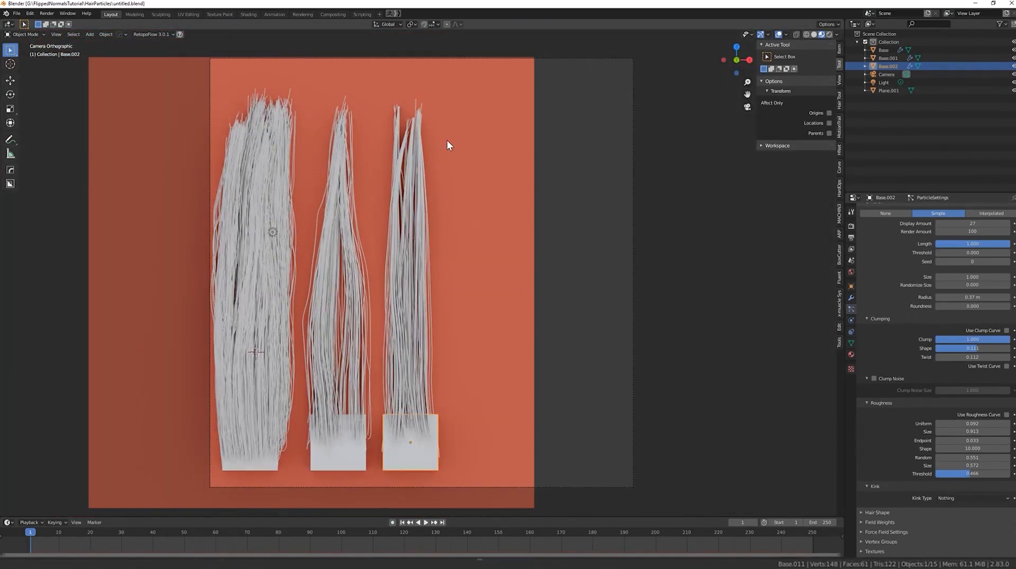
click(406, 438)
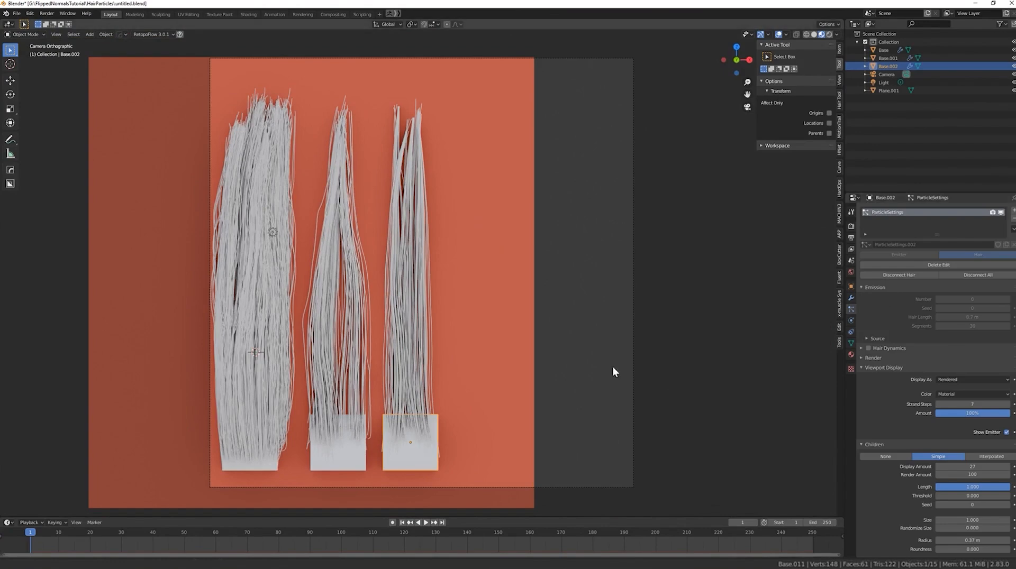
Duplicate the third strip's plane along X, replace the copy's particle system with a new one, and save the file.
key(shift+d)
key(x)
click(531, 418)
click(1014, 218)
click(1014, 210)
middle_drag(462, 332, 440, 261)
key(ctrl+s)
Narrow the third strip's plane along X and shift it closer to the second strip.
click(405, 374)
key(s)
key(x)
click(399, 374)
middle_drag(394, 373, 401, 373)
scroll(401, 373, down, 2)
key(g)
key(x)
click(398, 373)
Narrow the new fourth plane along the X axis.
click(450, 357)
mouse_move(544, 379)
middle_down()
mouse_move(507, 384)
mouse_move(536, 376)
middle_up()
key(s)
key(x)
click(493, 364)
Adjust the fourth plane's overall scale and move it into place beside the third strip.
scroll(450, 381, up, 5)
middle_drag(416, 442, 455, 341)
click(363, 405)
click(362, 406)
scroll(370, 423, down, 5)
click(431, 347)
key(s)
click(434, 347)
key(g)
click(438, 343)
click(439, 343)
click(439, 343)
Set the fourth plane's particle system to Hair with number 0, hair length 8.7 m and 30 segments.
click(25, 35)
click(27, 99)
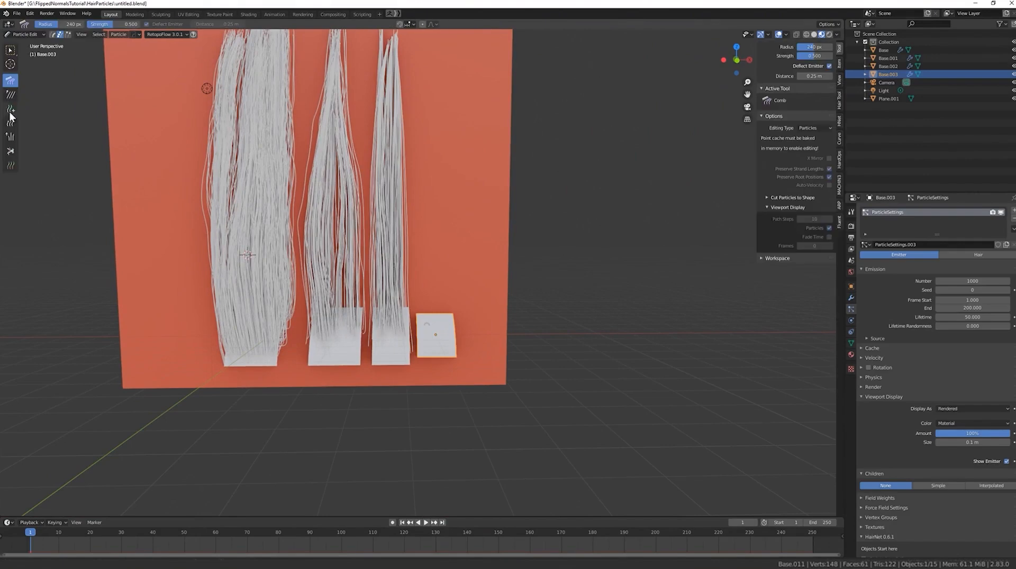
click(12, 109)
click(963, 256)
middle_drag(608, 313, 539, 315)
click(25, 35)
click(26, 45)
click(972, 307)
text(8.7)
key(Return)
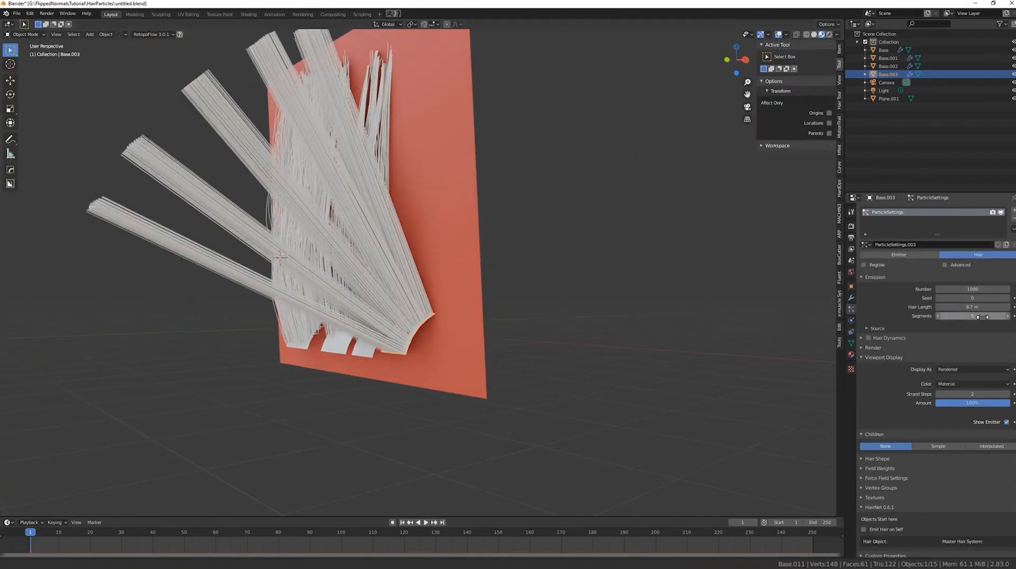
drag(973, 289, 645, 289)
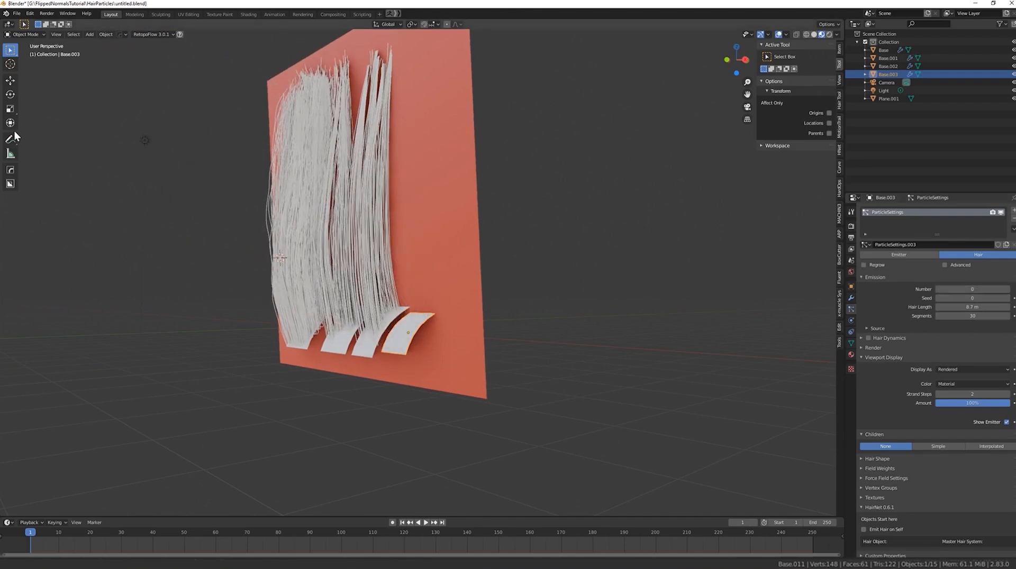
In Particle Edit, add a guide hair to the fourth plane, comb it upright, and turn on Preserve Root Positions.
click(25, 97)
mouse_move(314, 295)
middle_down()
mouse_move(175, 211)
mouse_move(34, 86)
middle_up()
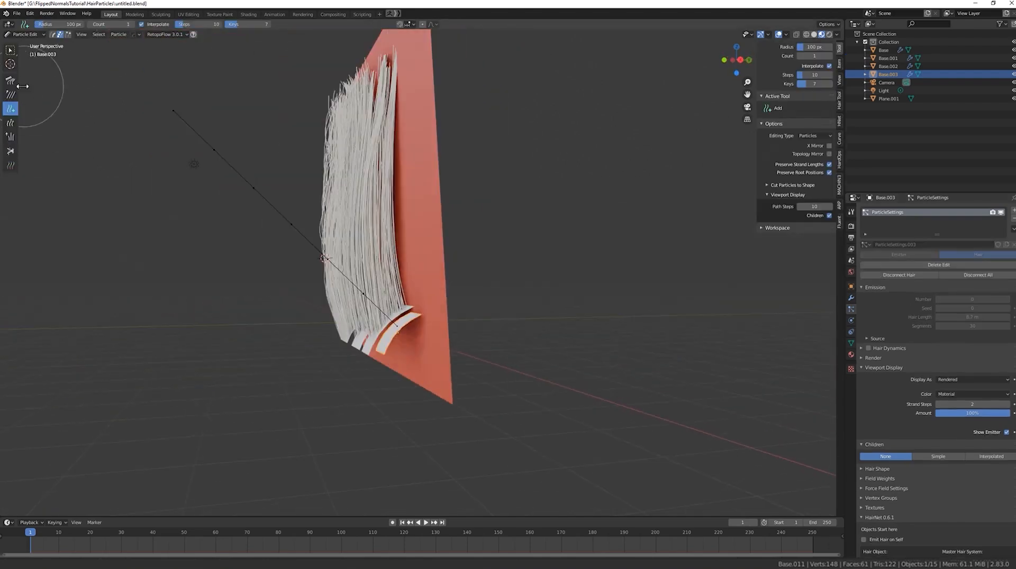
drag(170, 120, 278, 136)
middle_drag(374, 107, 487, 130)
mouse_move(459, 42)
middle_down()
mouse_move(423, 131)
mouse_move(468, 188)
middle_up()
key(f)
click(425, 233)
right_click(440, 327)
click(828, 158)
Reposition the fourth strip's guide hair, add a second one beside it, and comb it in line with a 91 px radius.
key(g)
click(450, 354)
middle_drag(449, 354, 452, 101)
key(g)
click(433, 353)
click(10, 108)
key(l)
click(10, 80)
middle_drag(454, 66, 446, 234)
key(l)
drag(417, 237, 433, 170)
key(f)
click(425, 258)
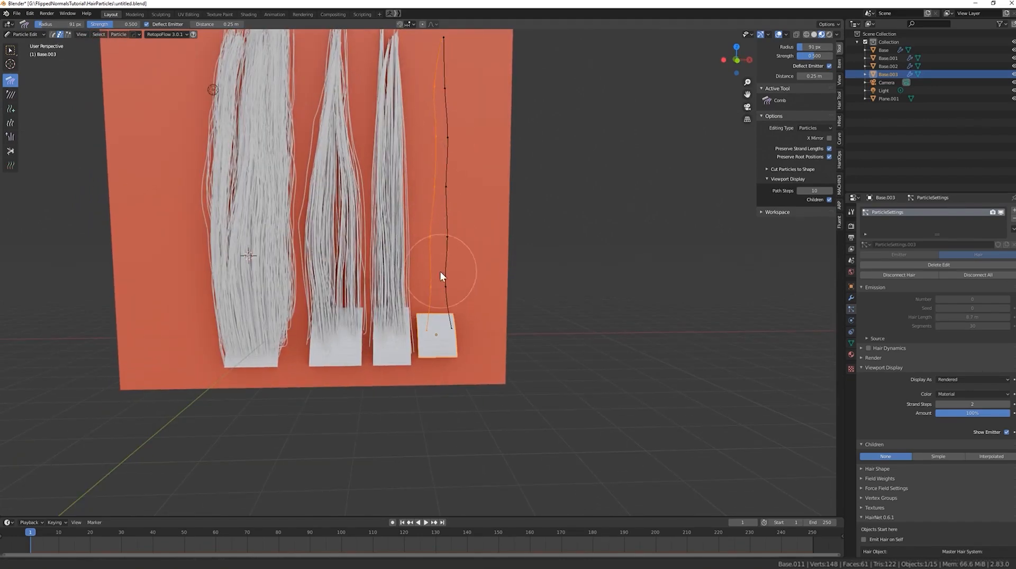
Give the fourth strip Simple children with a display amount of 19 and a radius of 0.37 m, returning to Object Mode.
middle_drag(440, 272, 435, 265)
click(938, 457)
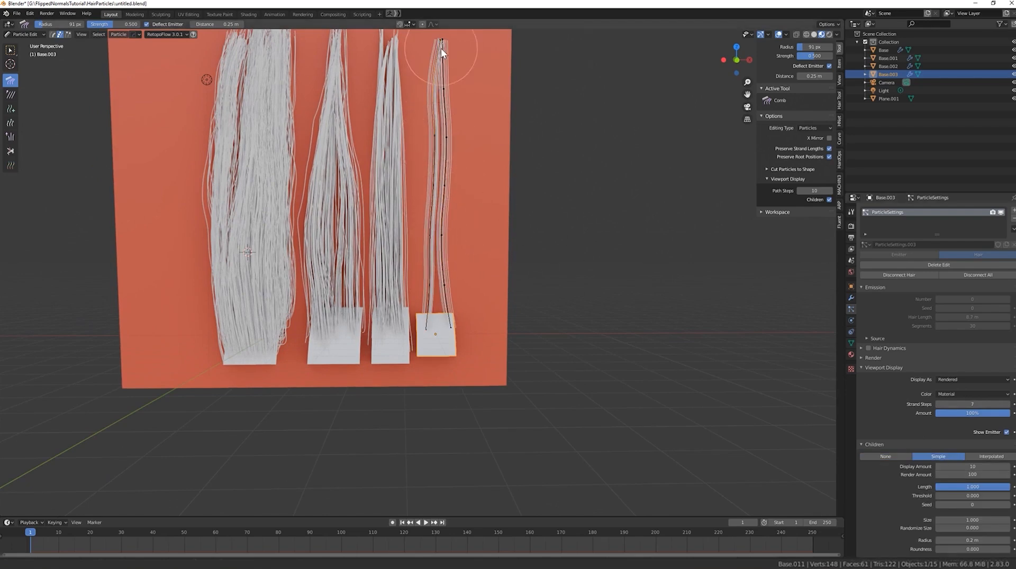
key(ctrl+Tab)
drag(970, 467, 987, 492)
scroll(975, 516, down, 3)
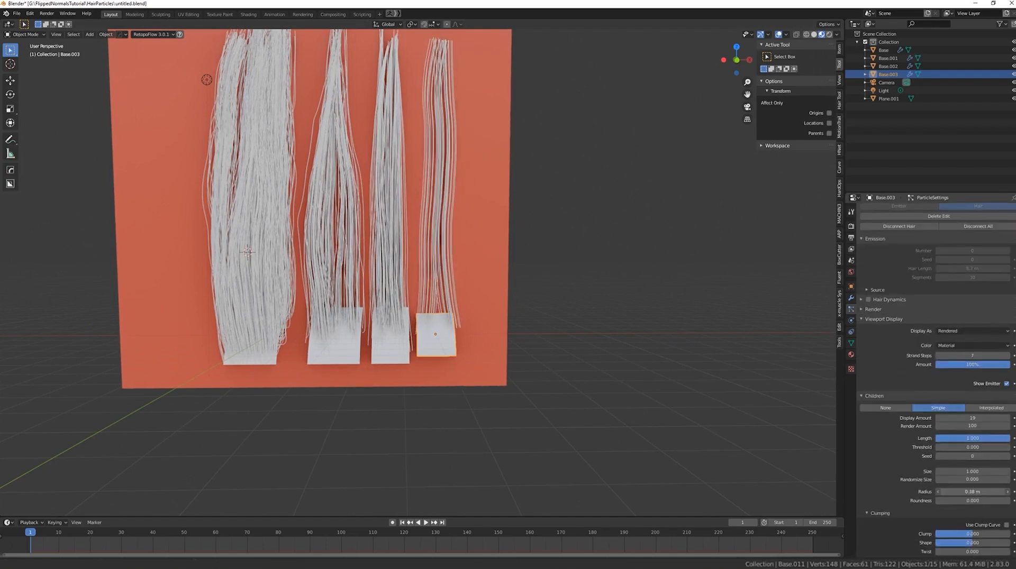
Set the fourth strip's clump to 1.000 and its random roughness to 0.987 with threshold 0.286.
drag(993, 534, 1008, 534)
scroll(994, 518, down, 10)
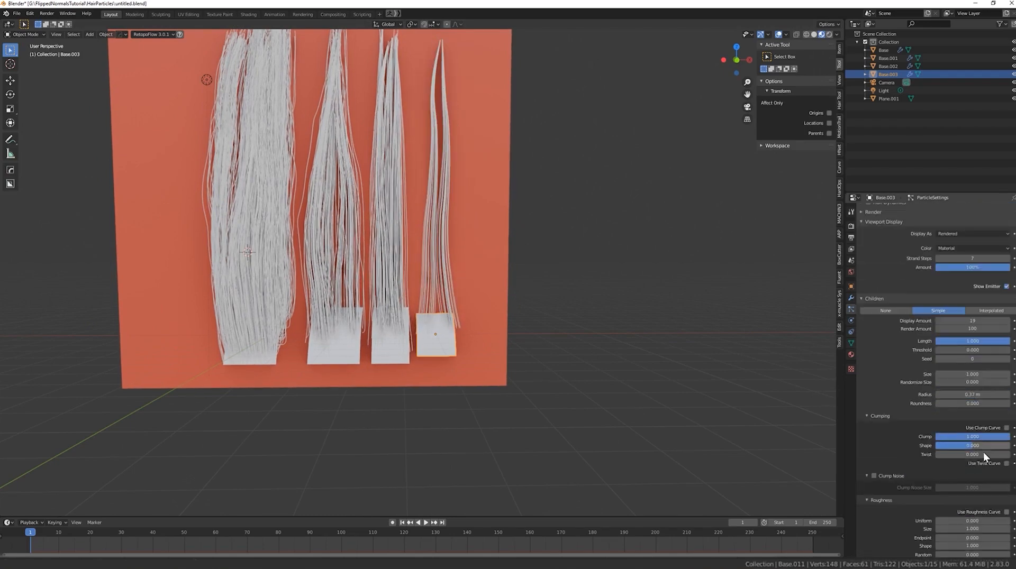
drag(974, 490, 994, 506)
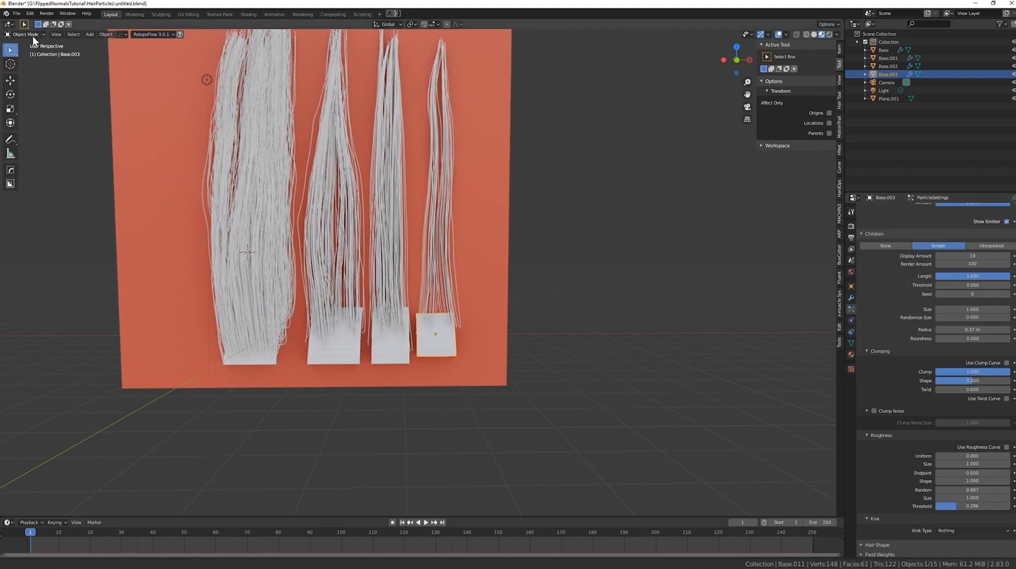
Reposition the fourth strip's guide hairs on its plane in Particle Edit and return to Object Mode.
click(30, 35)
click(31, 100)
middle_drag(452, 352, 450, 382)
key(g)
click(344, 383)
right_click(450, 327)
key(g)
click(446, 327)
mouse_move(529, 288)
middle_down()
mouse_move(537, 300)
mouse_move(535, 292)
middle_up()
click(30, 35)
click(30, 46)
Set the fourth strip's roughness threshold to 0.413, uniform roughness to 0.198 and children display amount to 10.
middle_drag(421, 306, 443, 322)
drag(971, 506, 968, 506)
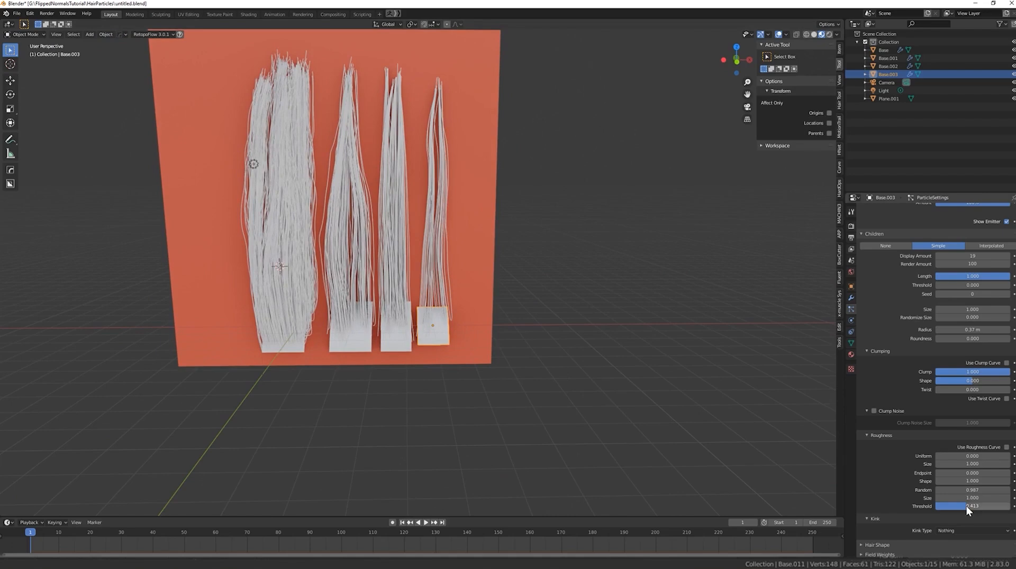
mouse_move(557, 245)
middle_down()
mouse_move(478, 235)
mouse_move(553, 237)
middle_up()
drag(967, 456, 979, 456)
middle_drag(561, 254, 568, 266)
drag(972, 256, 954, 256)
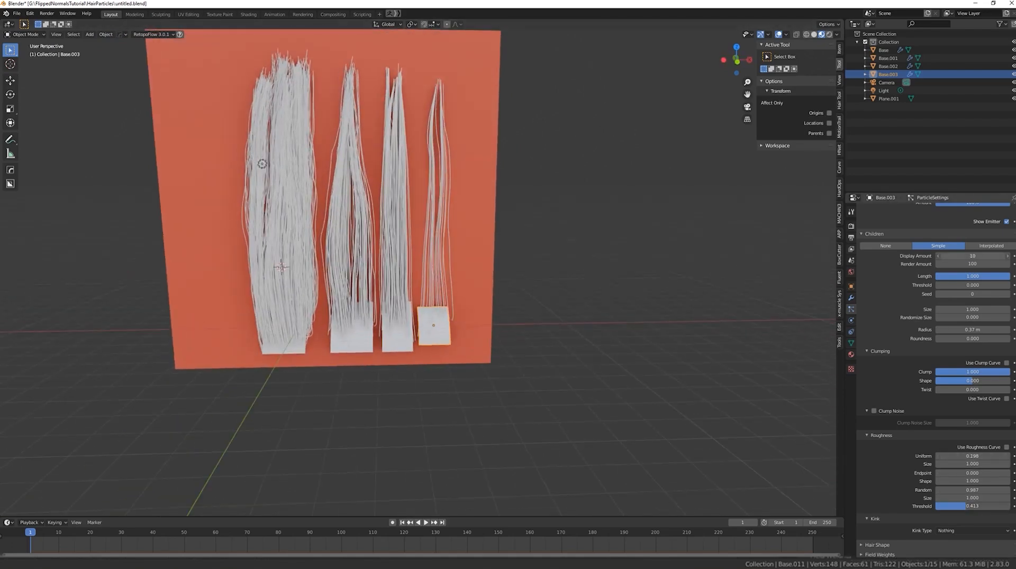
key(Return)
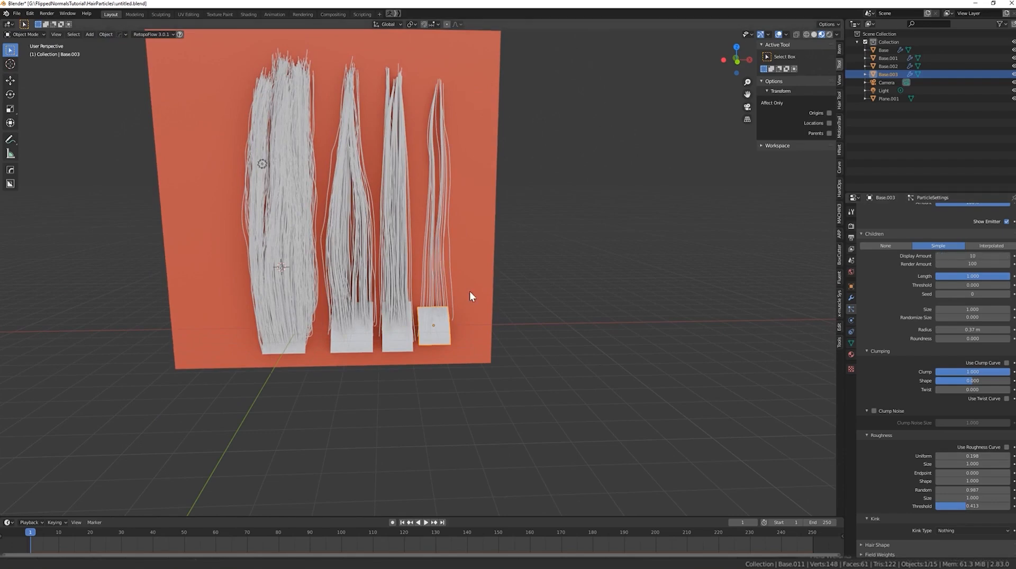
Comb the second strip's hair in Particle Edit so its tips split into separate tufts, undo the last stroke, and return to Object Mode.
middle_drag(456, 278, 445, 273)
click(354, 326)
click(29, 34)
click(27, 94)
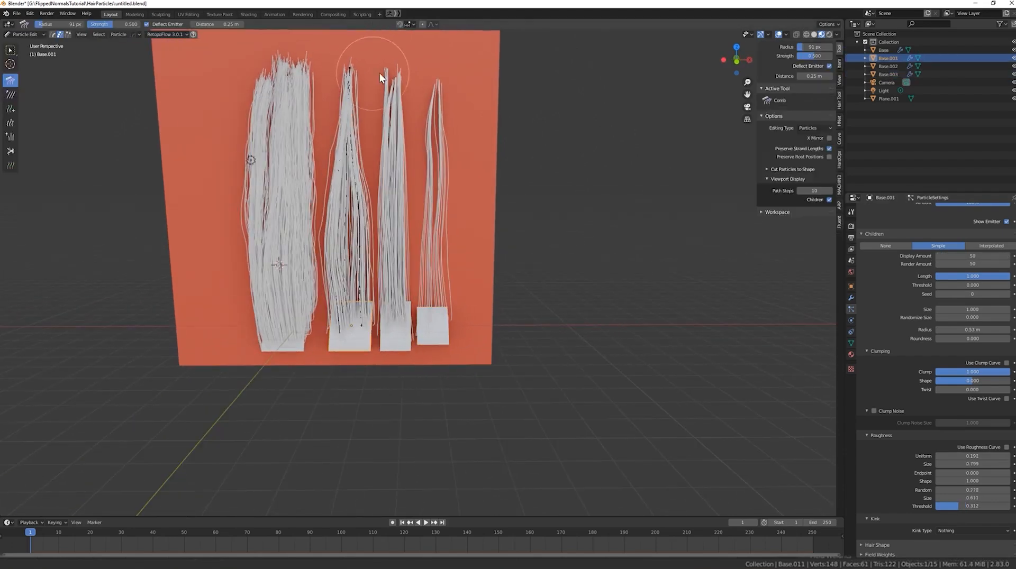
right_drag(360, 89, 343, 87)
right_drag(353, 74, 365, 84)
middle_drag(366, 84, 373, 85)
right_drag(358, 140, 331, 124)
mouse_move(351, 162)
middle_down()
mouse_move(311, 168)
mouse_move(335, 169)
middle_up()
right_drag(334, 170, 347, 168)
middle_drag(347, 168, 350, 169)
right_drag(342, 138, 355, 136)
key(ctrl+z)
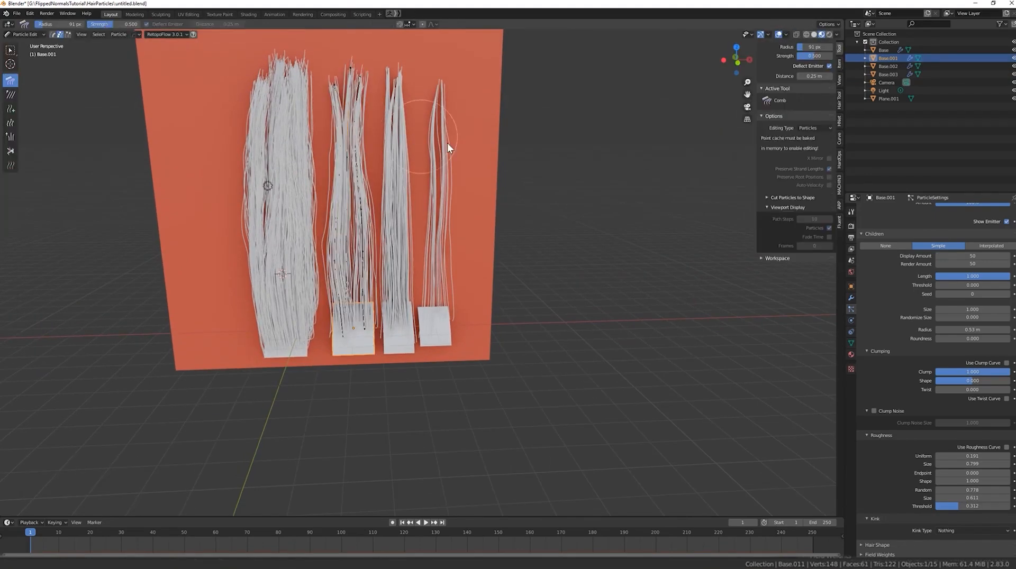
middle_drag(414, 138, 404, 130)
key(ctrl+Tab)
Set the fourth strip's display amount to 22, uniform roughness to 0.136 with size 0.985, and random roughness to 1.559, and save.
scroll(472, 227, down, 1)
click(431, 314)
scroll(430, 314, up, 2)
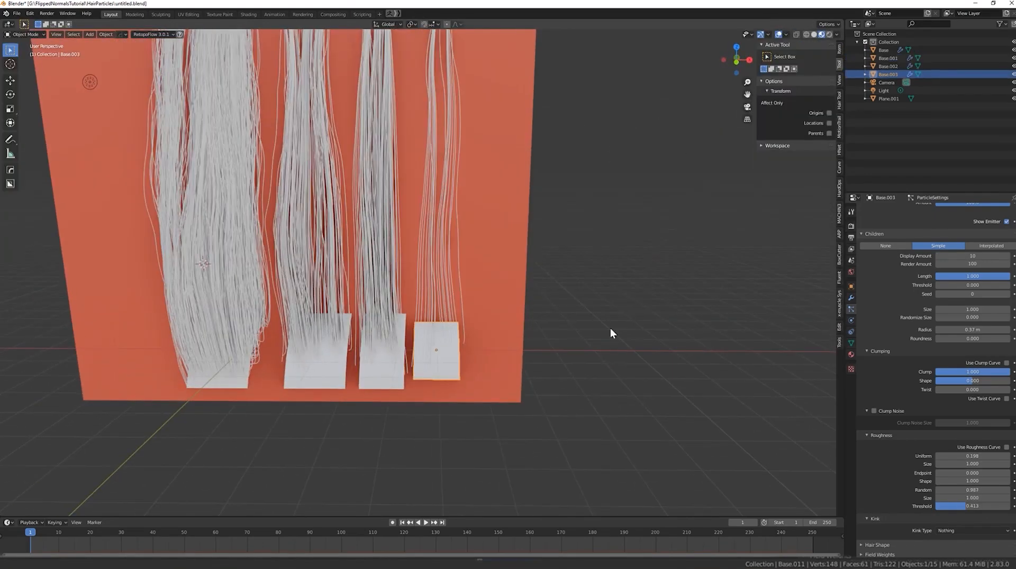
scroll(973, 381, up, 2)
drag(975, 522, 997, 522)
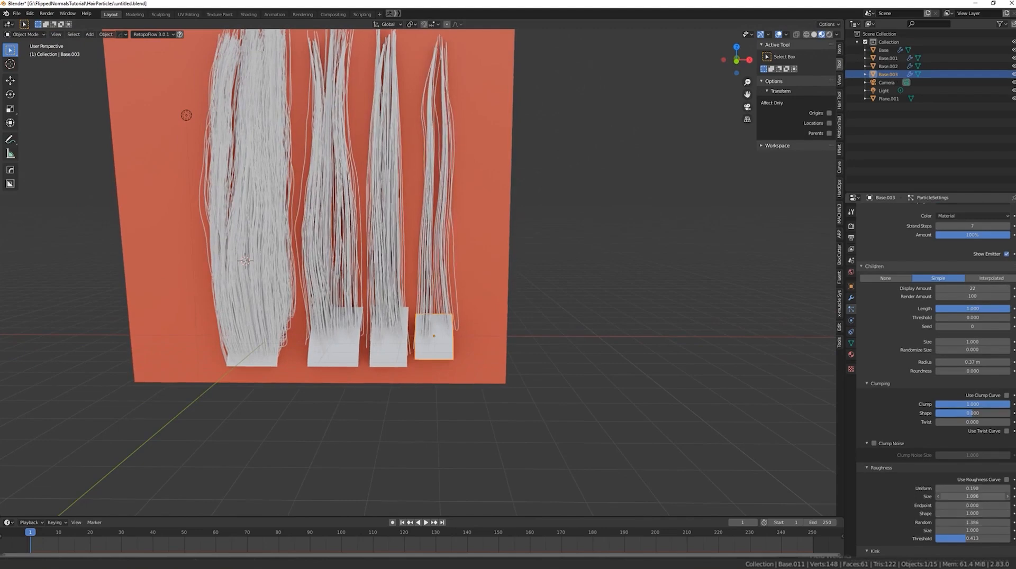
drag(973, 489, 959, 488)
mouse_move(557, 298)
middle_down()
mouse_move(513, 298)
mouse_move(556, 297)
middle_up()
key(ctrl+s)
Duplicate the fourth strip about 1.48 m along X and remove the copy's particle system.
scroll(486, 347, down, 2)
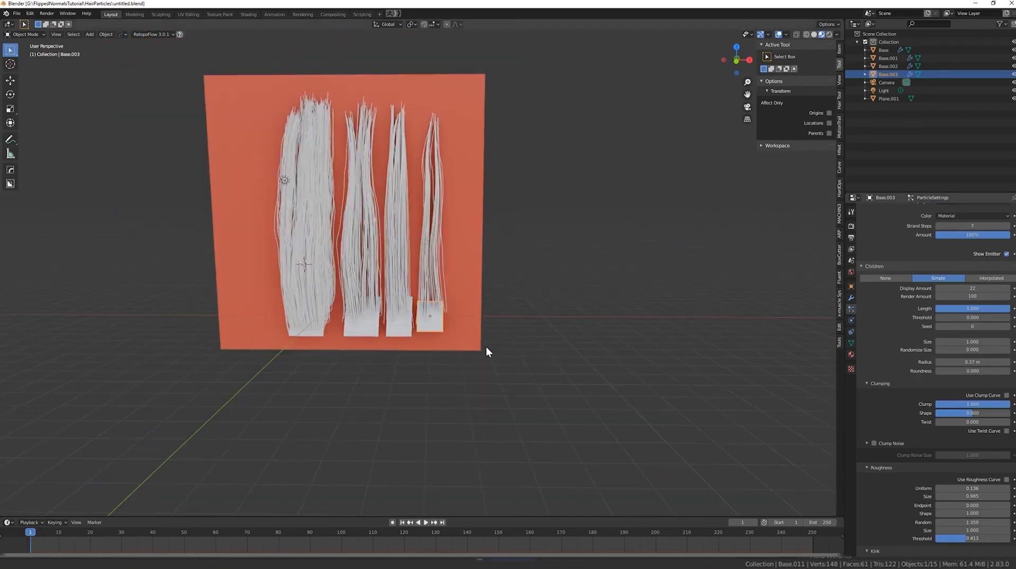
scroll(436, 283, up, 2)
key(shift+d)
click(483, 331)
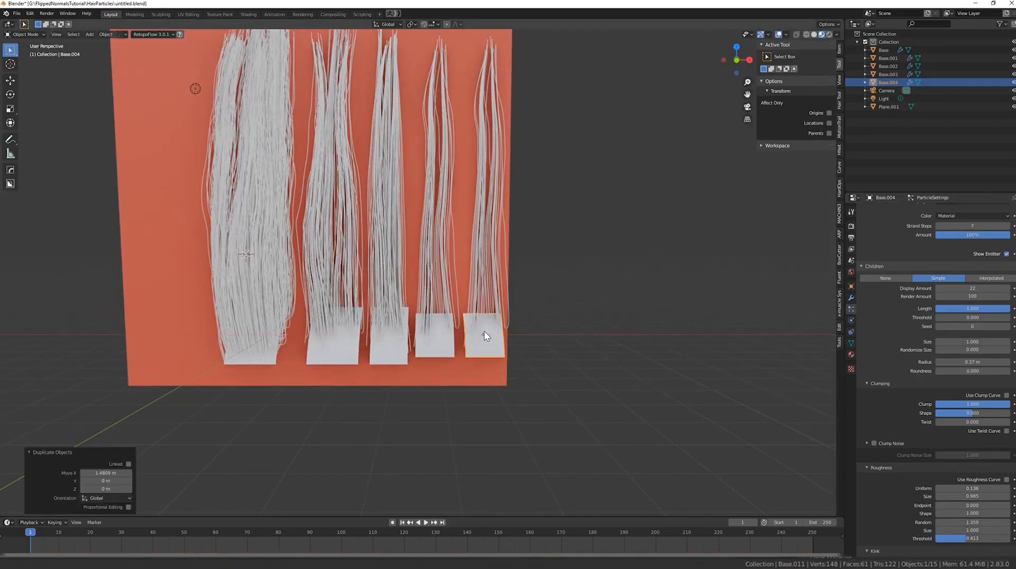
mouse_move(497, 284)
middle_down()
mouse_move(452, 300)
mouse_move(497, 302)
middle_up()
Add a new Hair particle system to the fifth plane with hair length 8.7 m and 33 segments.
click(26, 34)
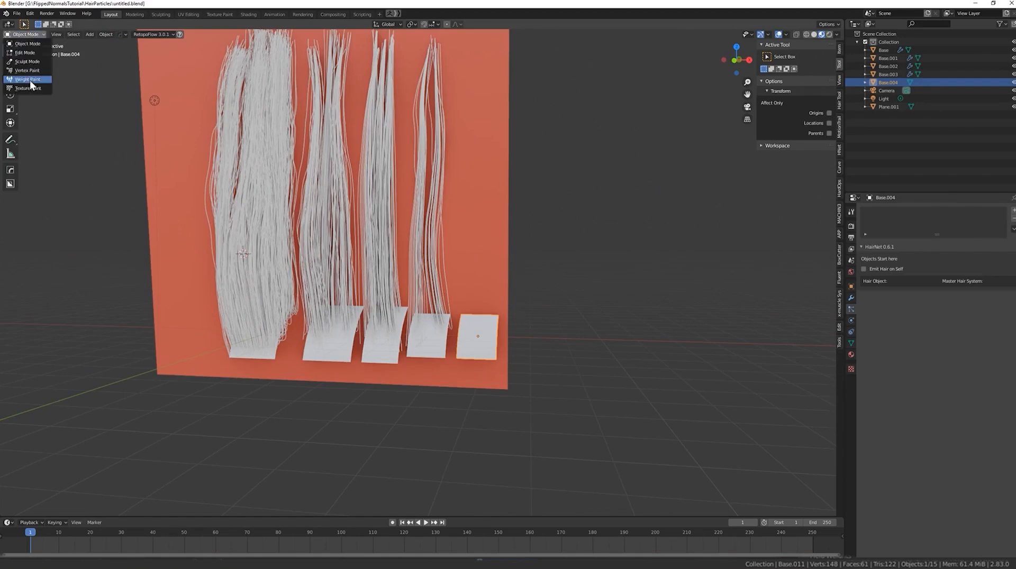
click(851, 343)
click(851, 310)
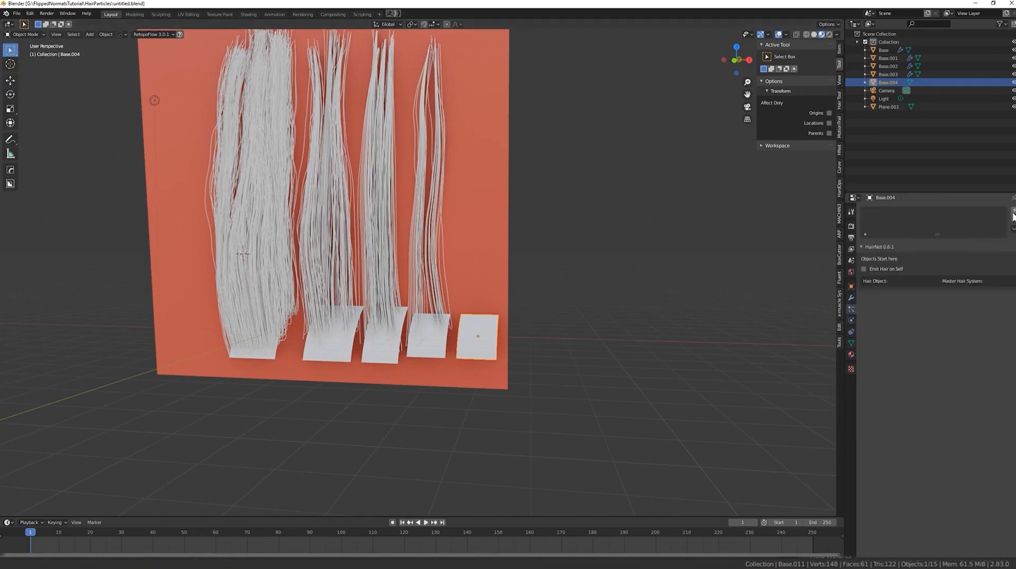
click(1014, 211)
click(978, 255)
text(8.7)
key(Return)
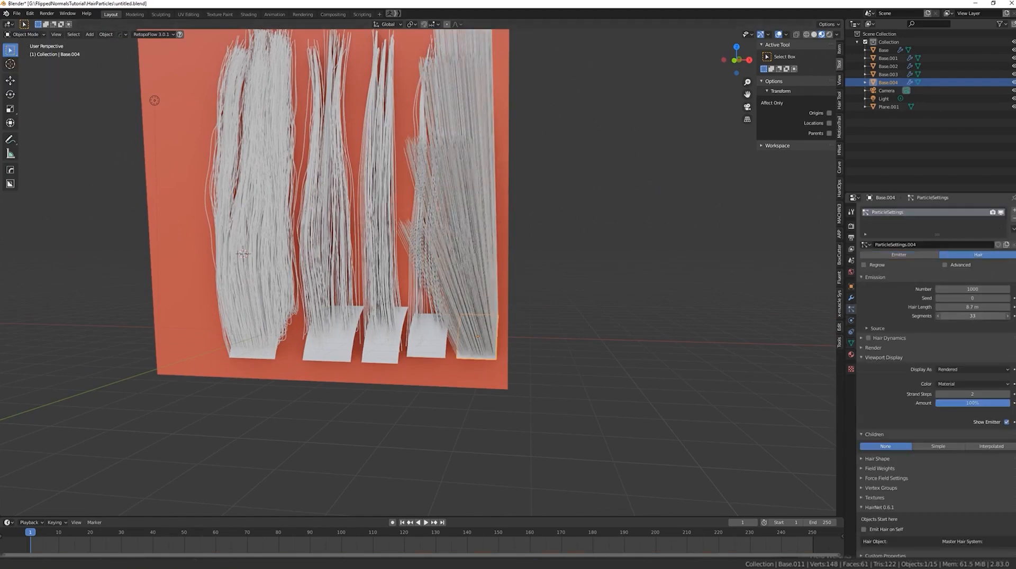
drag(972, 316, 975, 316)
Scale the fifth plane to 0.711, nudge it into place, and set its hair number to 0.
middle_drag(484, 330, 508, 333)
key(s)
click(500, 334)
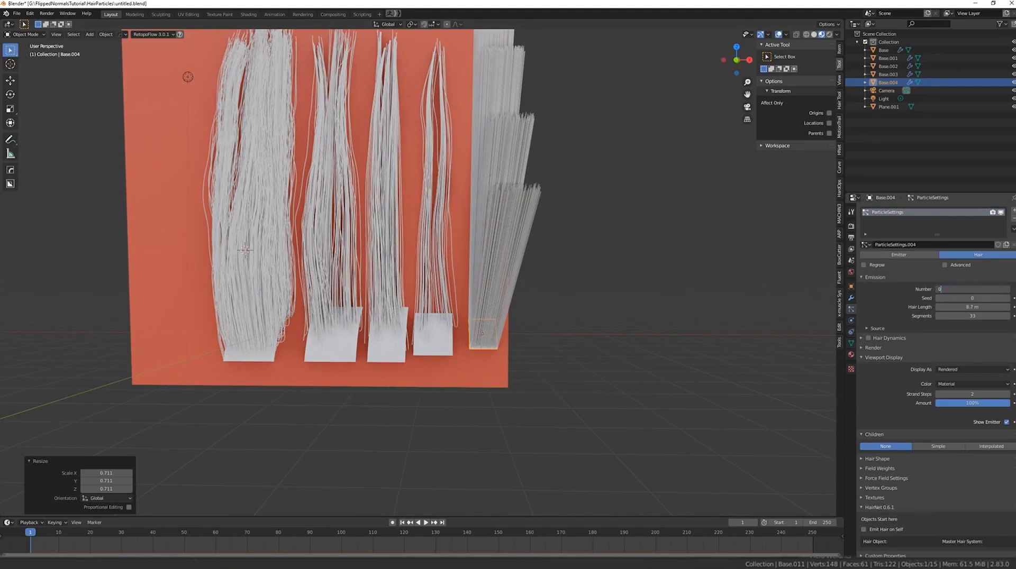
text(0)
key(Return)
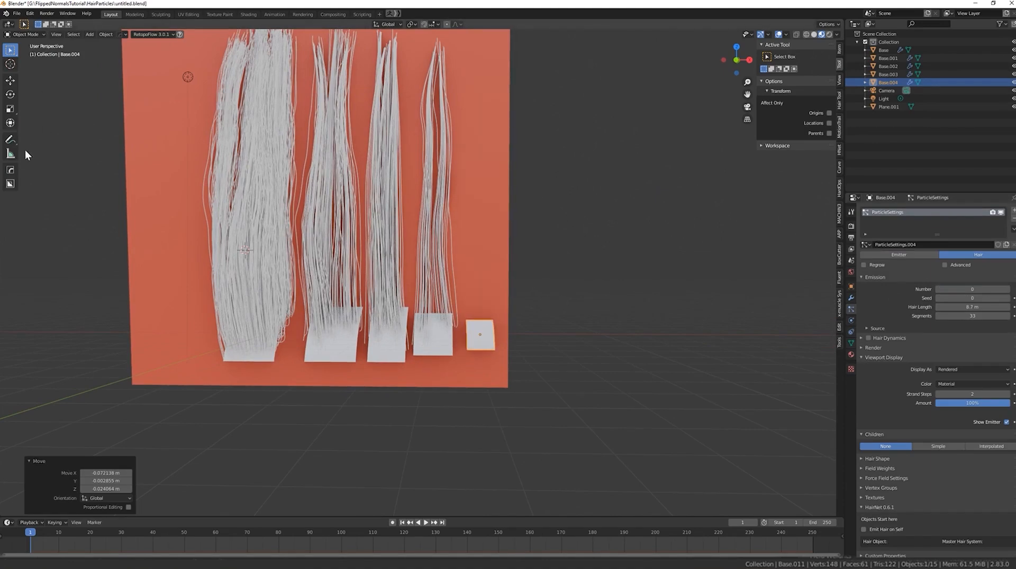
Switch the fifth plane to Particle Edit and add one guide hair at its centre.
click(25, 35)
click(30, 96)
click(11, 109)
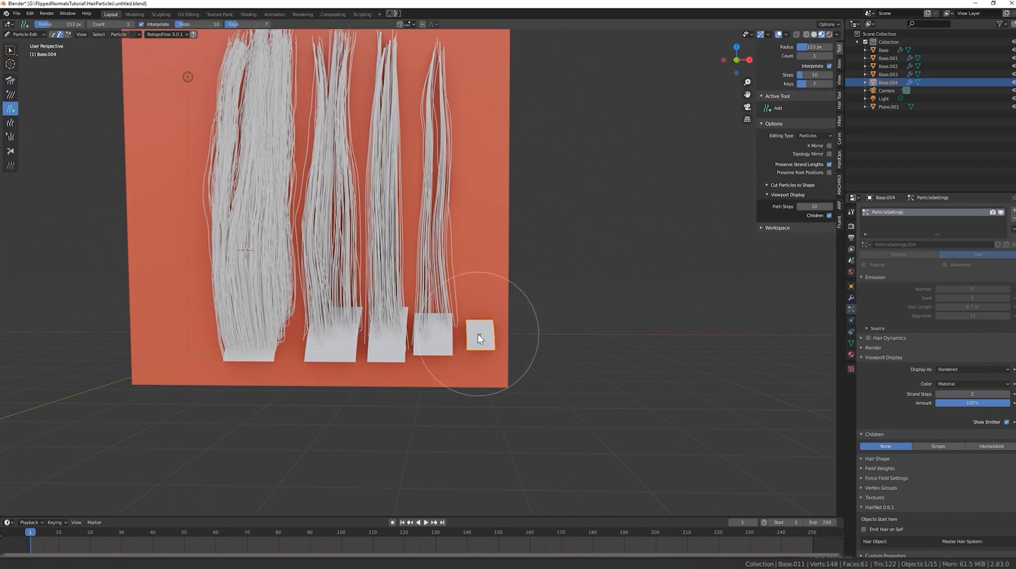
click(478, 335)
middle_drag(478, 334, 423, 333)
Comb the fifth strip's guide hair upright with a 256 px radius and turn on Preserve Root Positions.
click(11, 81)
scroll(204, 152, down, 3)
key(l)
key(f)
drag(299, 207, 394, 156)
middle_drag(395, 156, 441, 151)
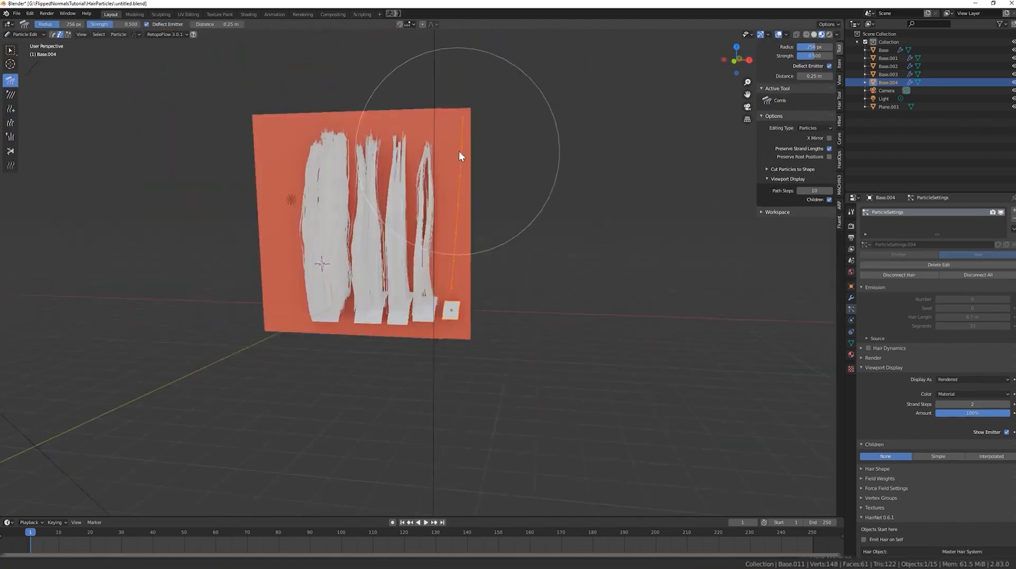
click(829, 157)
Comb the fifth strip's guide hair into a gentle wave with a smaller radius and add a second guide hair beside it.
mouse_move(519, 153)
middle_down()
mouse_move(380, 151)
mouse_move(450, 155)
mouse_move(357, 199)
middle_up()
key(f)
click(322, 211)
mouse_move(434, 178)
middle_down()
mouse_move(373, 230)
mouse_move(382, 249)
mouse_move(442, 225)
mouse_move(461, 255)
middle_up()
key(f)
click(399, 265)
scroll(468, 256, up, 2)
click(11, 109)
click(475, 322)
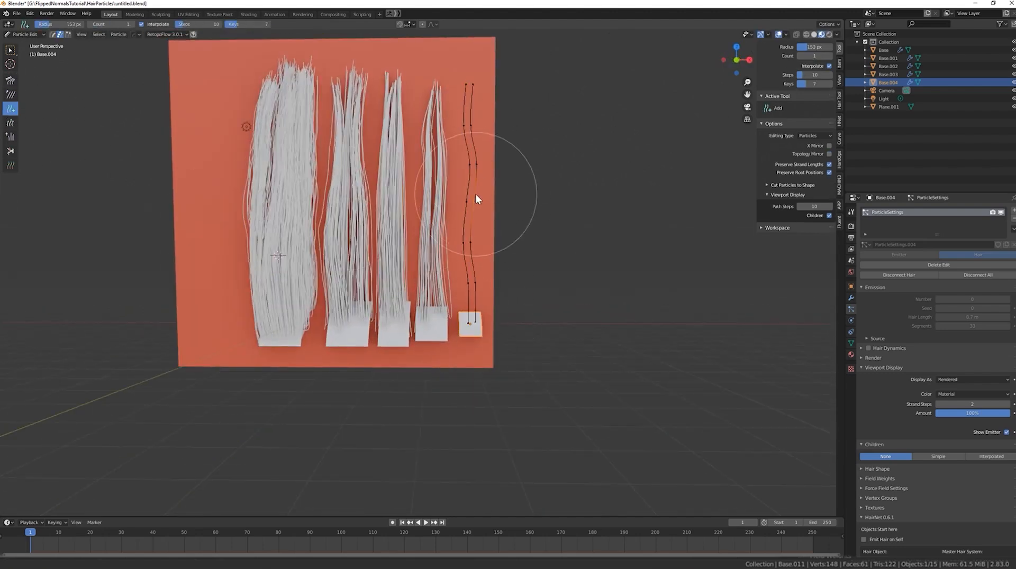
Comb the fifth strip's second guide hair outward so its wave differs from the first one.
key(l)
click(11, 81)
drag(462, 241, 479, 212)
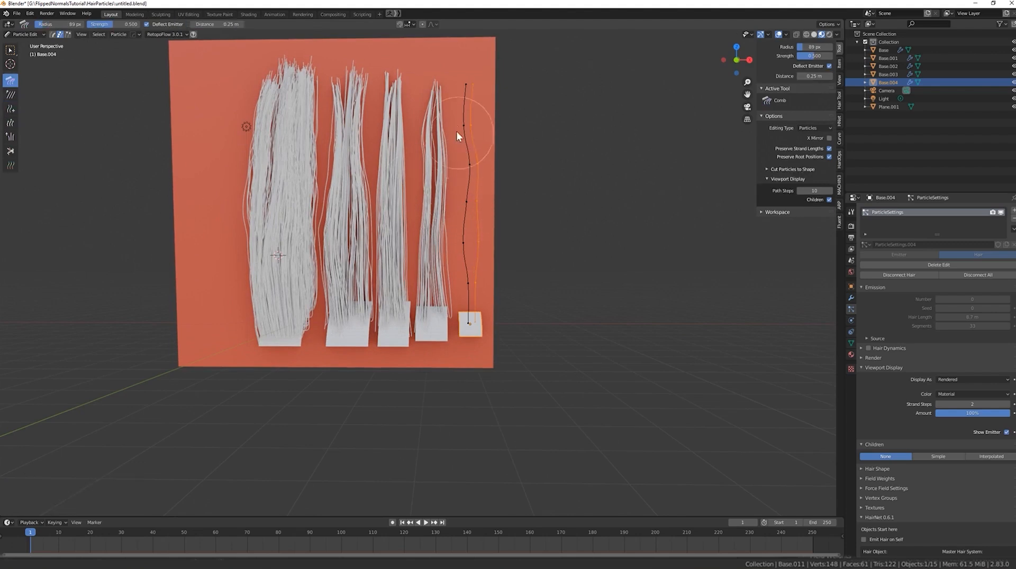
key(ctrl+z)
key(ctrl+z)
key(l)
drag(465, 284, 468, 231)
key(alt+a)
middle_drag(478, 74, 494, 88)
Return to Object Mode and give the fifth strip interpolated children with a clump of 1.000.
key(Tab)
click(938, 456)
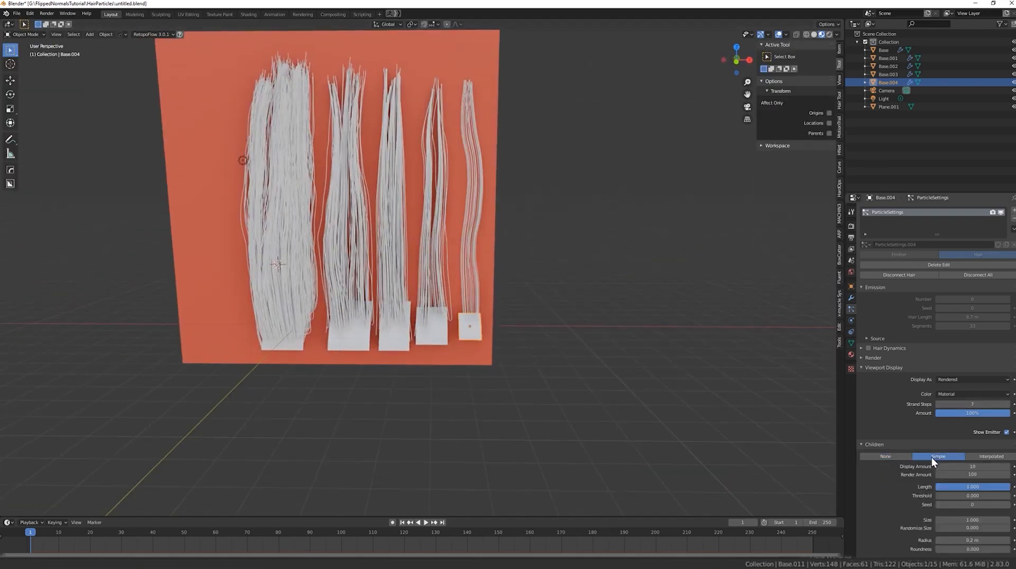
scroll(958, 464, down, 3)
click(986, 391)
drag(956, 504, 1007, 505)
mouse_move(682, 352)
middle_down()
mouse_move(667, 350)
mouse_move(673, 343)
middle_up()
click(27, 97)
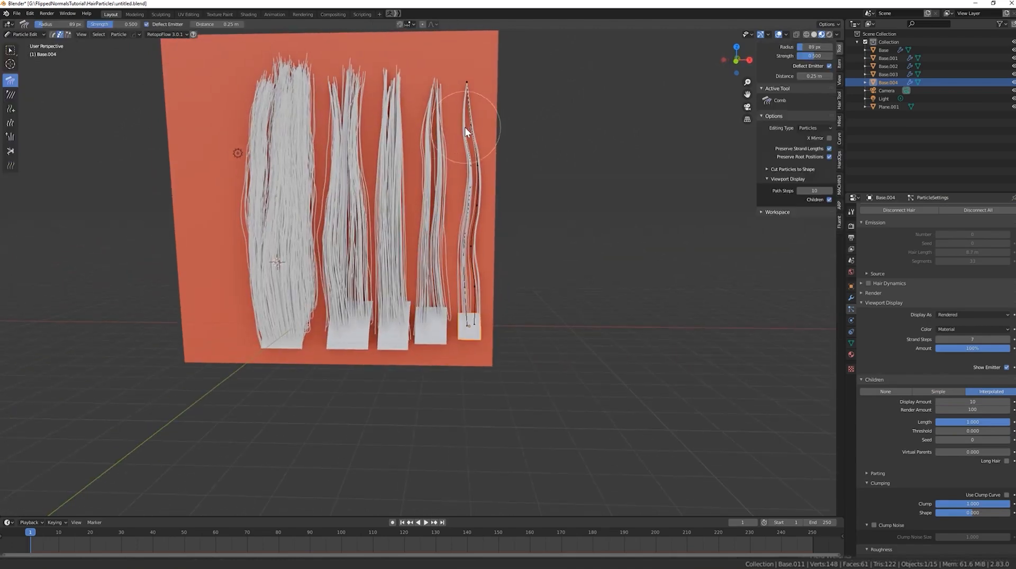
click(26, 35)
click(27, 43)
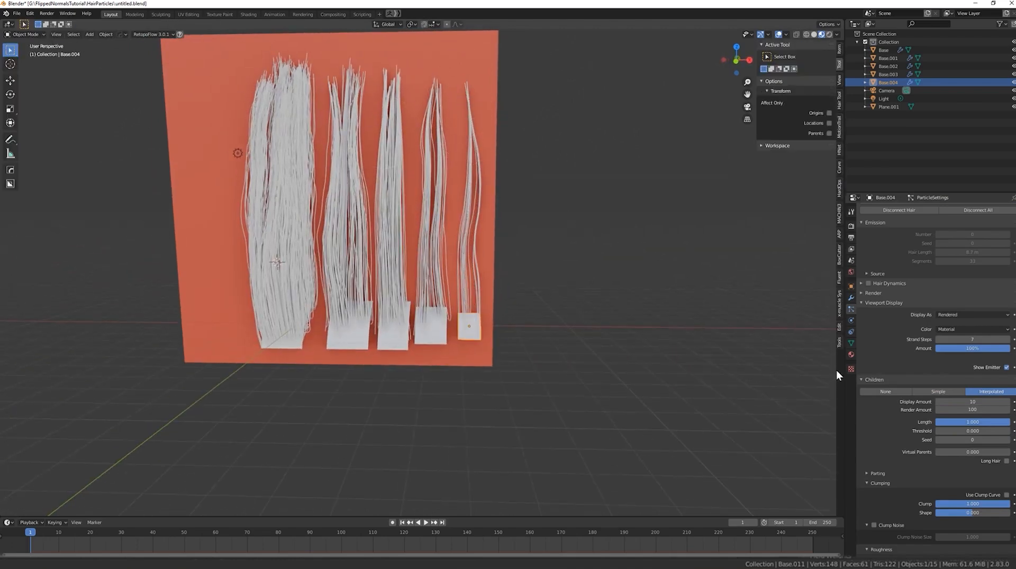
Set the fifth strip's random roughness to 1.484 with a threshold of 0.370 and view it through the camera.
scroll(931, 439, down, 5)
mouse_move(973, 491)
mouse_down()
mouse_move(960, 491)
mouse_move(964, 507)
mouse_up()
key(KP_0)
scroll(514, 263, up, 3)
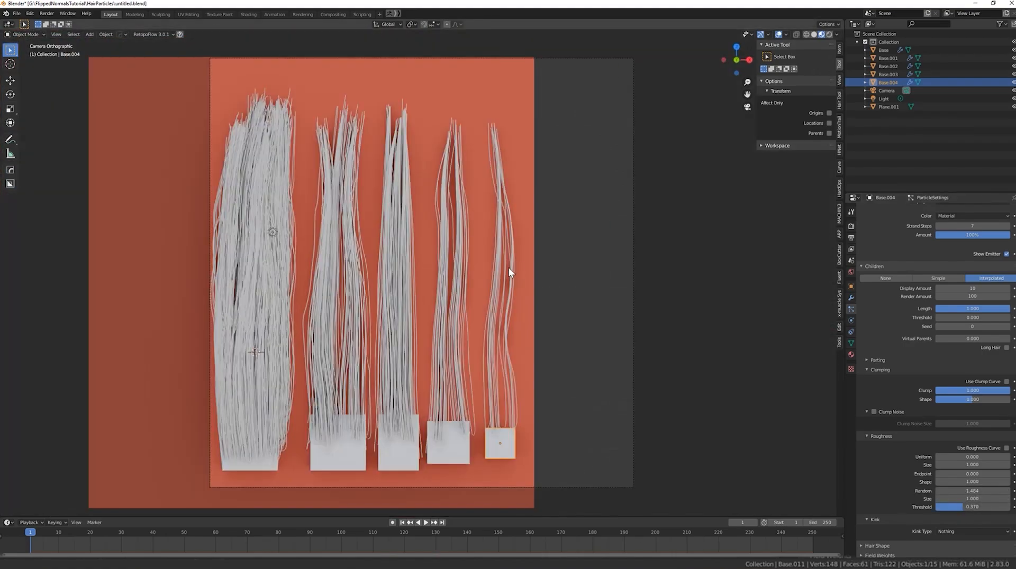
Set the fifth strip's displayed children to 7 and readjust the third strip's display amount.
drag(973, 288, 956, 289)
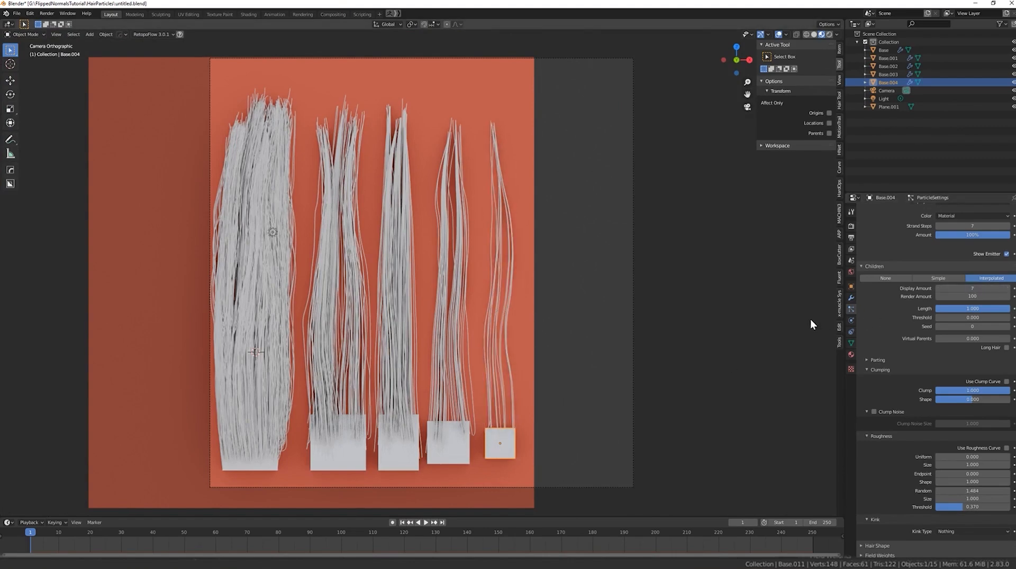
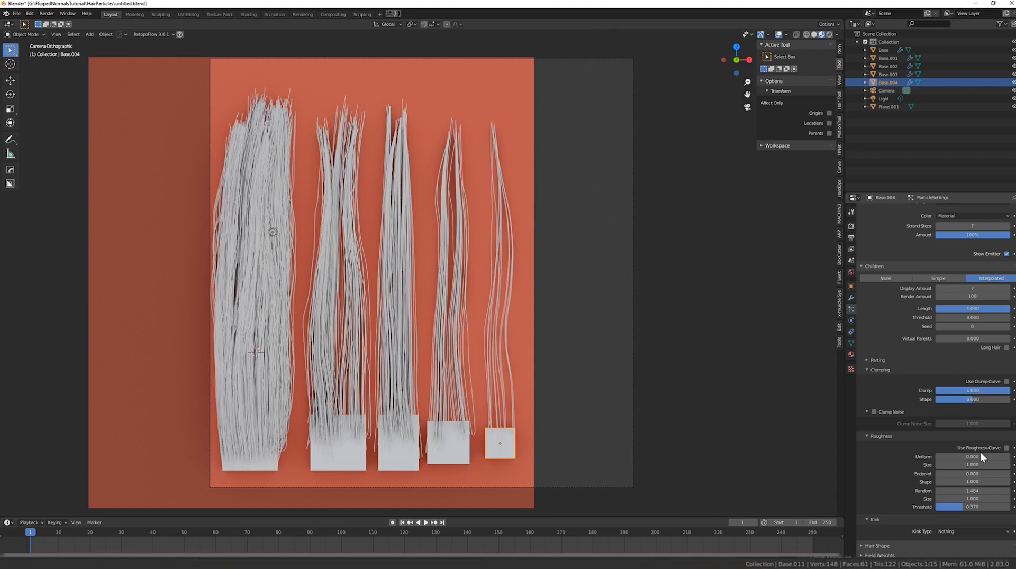
click(399, 429)
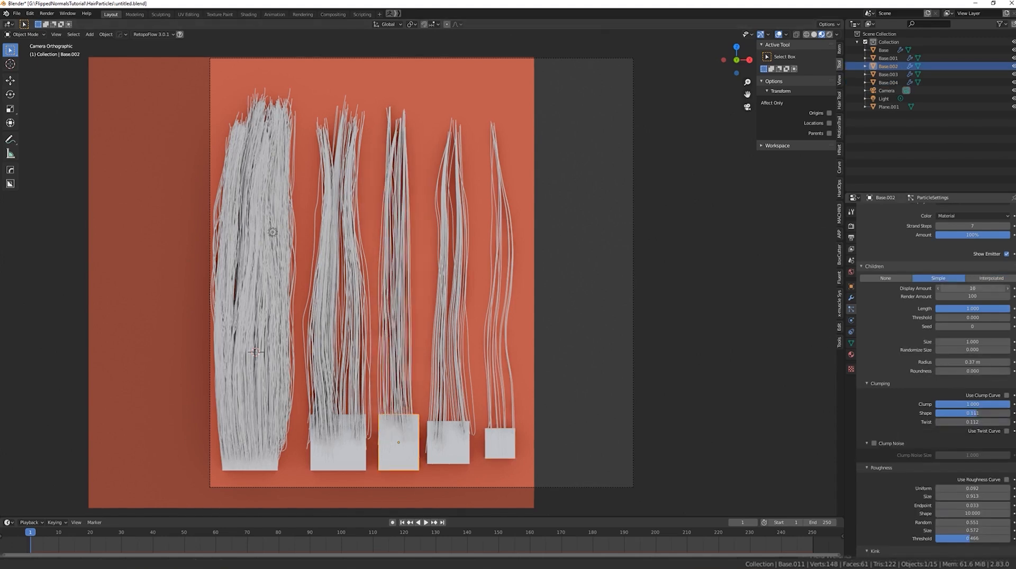
drag(973, 288, 986, 289)
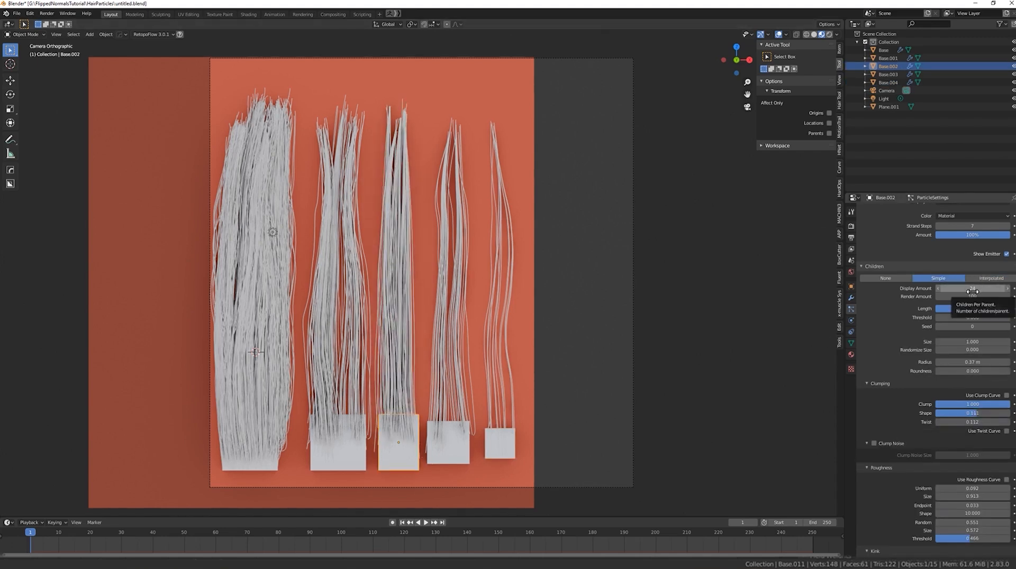
Duplicate the fifth strip along the X axis as a sixth strip and scale the copy to 0.815.
click(500, 444)
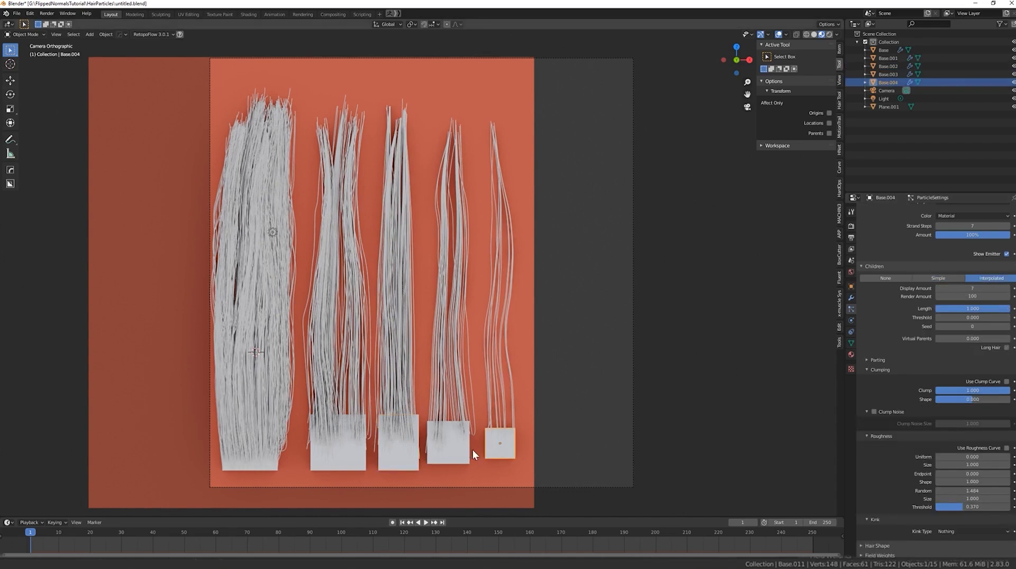
key(shift+d)
key(x)
click(545, 442)
key(s)
click(642, 409)
Replace the sixth strip's particle system with a new hair system of 23 segments, 8.7 m hair length and number 0.
scroll(978, 259, up, 10)
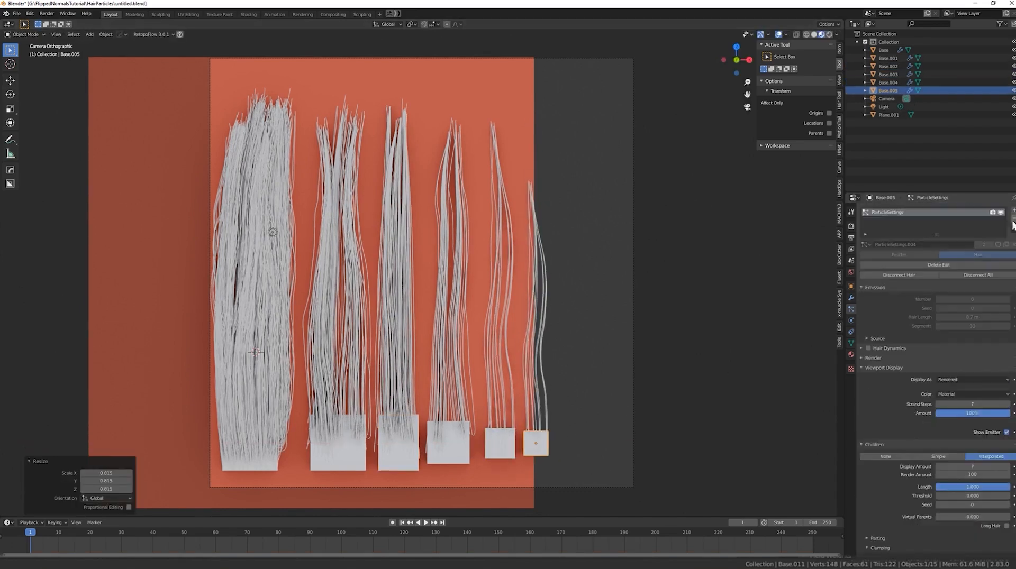
click(1013, 218)
click(1013, 211)
click(995, 255)
drag(972, 316, 997, 307)
drag(973, 289, 953, 289)
middle_drag(696, 317, 340, 268)
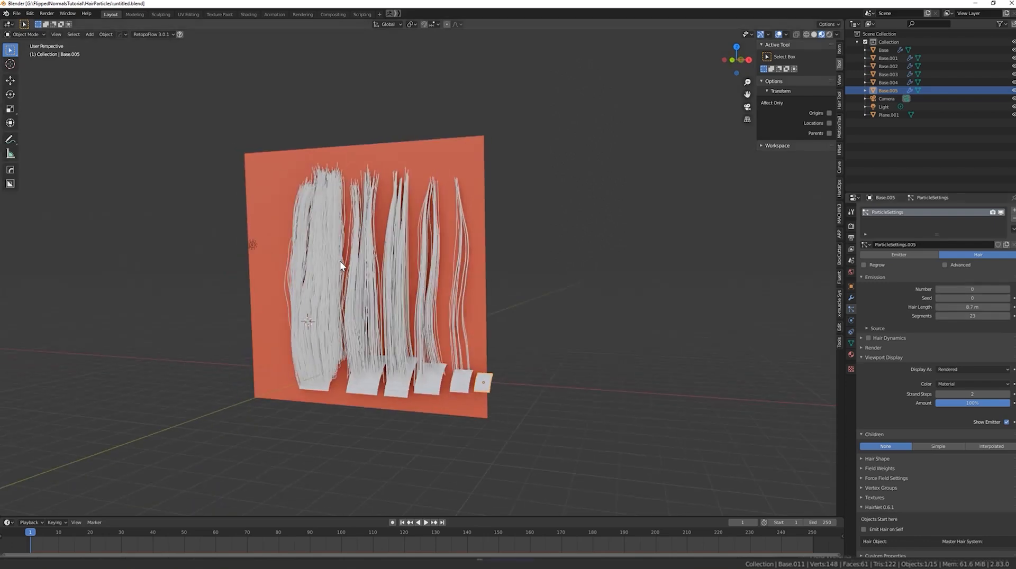
Switch the sixth plane to Particle Edit and add one guide hair at its centre.
click(25, 35)
click(29, 105)
click(12, 109)
click(484, 382)
Comb the sixth strip's guide hair upright with a large radius and bend it gently with a 79 px radius.
click(10, 80)
middle_drag(371, 211, 321, 213)
key(l)
key(f)
drag(321, 218, 385, 160)
mouse_move(411, 236)
middle_down()
mouse_move(427, 211)
mouse_move(522, 245)
mouse_move(418, 303)
mouse_move(546, 306)
mouse_move(437, 193)
mouse_move(476, 215)
middle_up()
key(f)
click(496, 246)
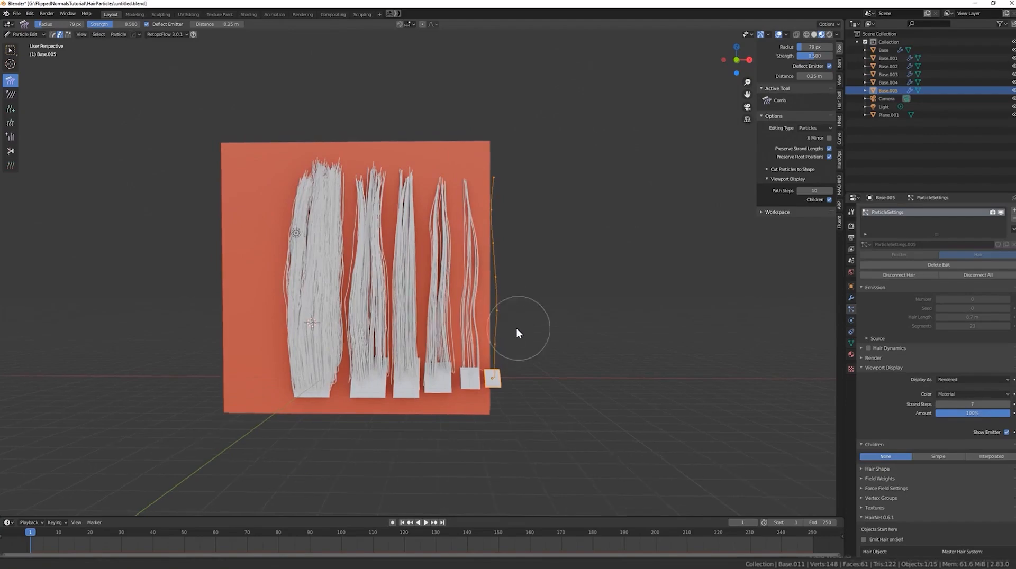
middle_drag(518, 333, 508, 340)
Return to Object Mode and give the sixth strip interpolated children with a display amount of 2.
click(926, 457)
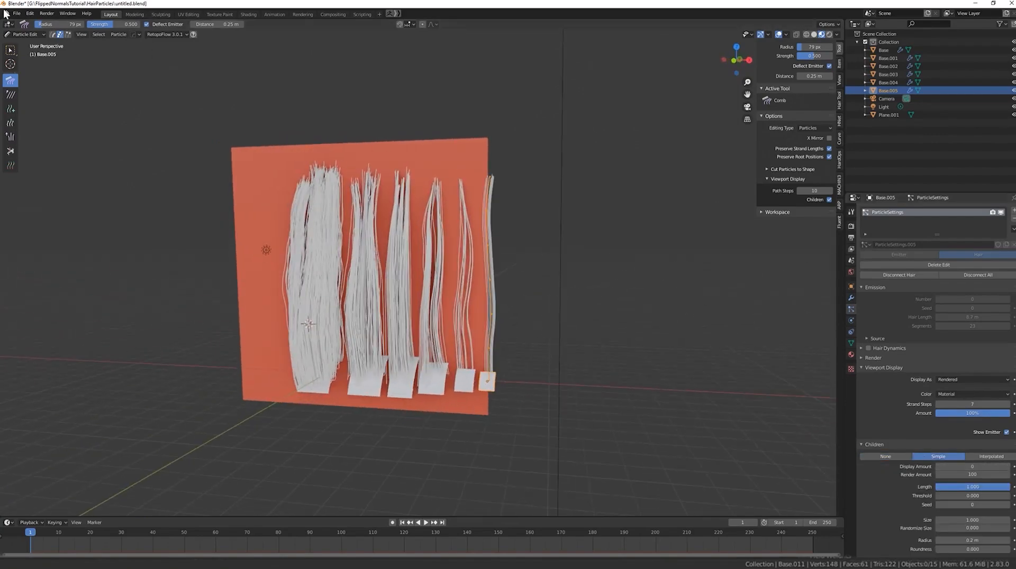
click(25, 35)
click(25, 44)
middle_drag(545, 299, 559, 298)
click(1008, 467)
click(1008, 467)
click(1006, 458)
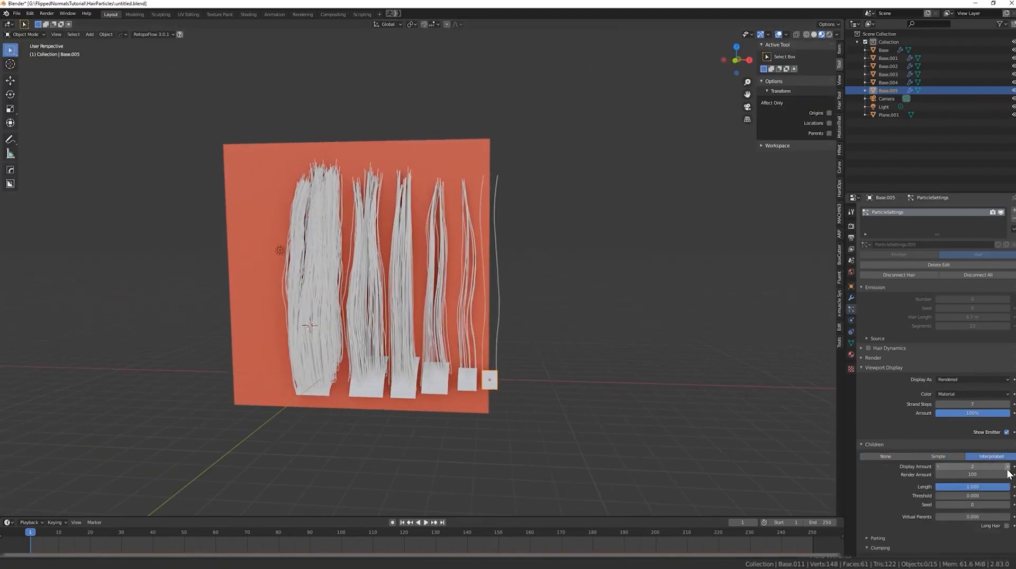
Clump the sixth strip's children to just under 1 and raise their display amount.
scroll(936, 493, down, 3)
drag(998, 504, 1005, 504)
mouse_move(544, 265)
middle_down()
mouse_move(577, 275)
mouse_move(543, 266)
middle_up()
click(1007, 402)
middle_drag(576, 310, 594, 320)
Duplicate the sixth strip along X as a seventh, scale the copy down and nudge it about -0.17 m on X.
key(shift+d)
key(x)
click(554, 419)
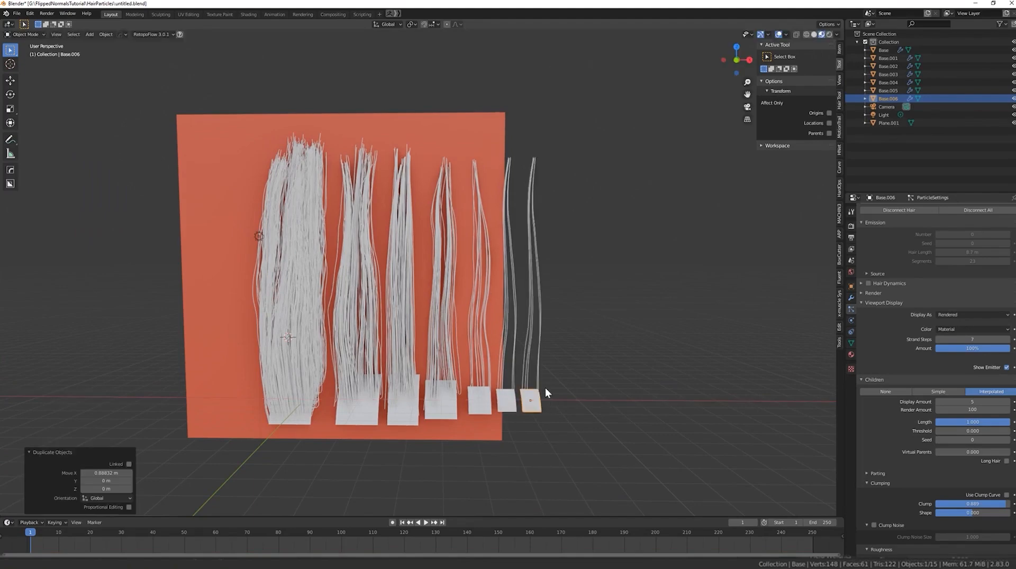
mouse_move(553, 419)
middle_down()
mouse_move(532, 404)
mouse_move(550, 410)
middle_up()
Replace the seventh strip's particle system with a new hair system using 30 segments, number 0 and 7 strand steps.
scroll(941, 341, up, 3)
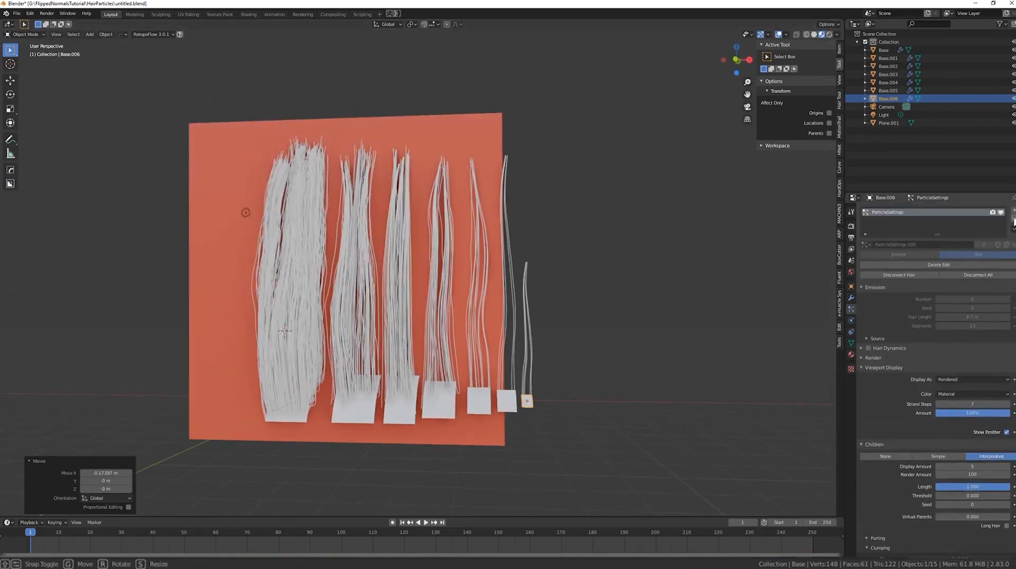
click(1014, 219)
click(1014, 210)
click(988, 254)
click(973, 316)
drag(973, 307, 979, 307)
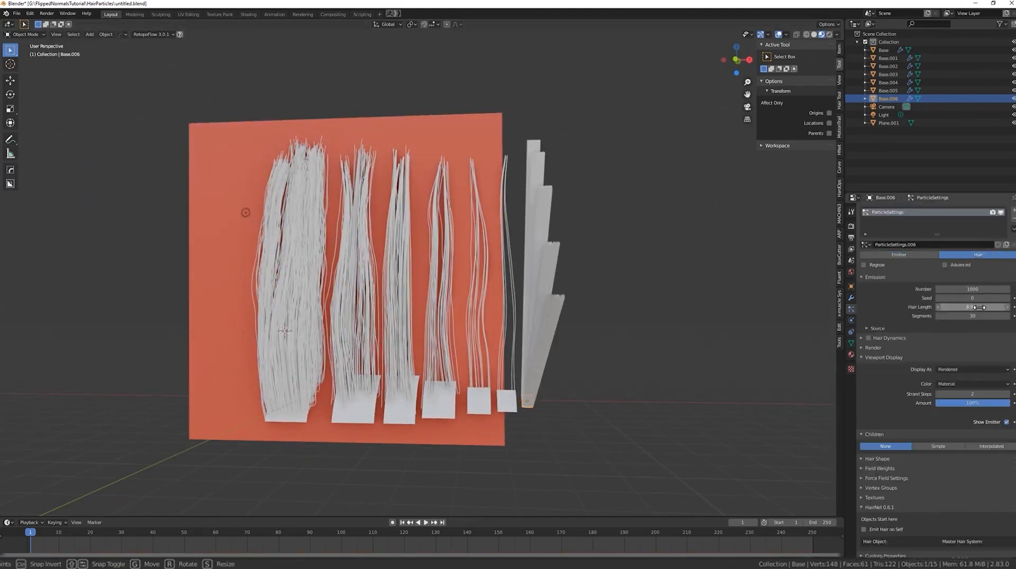
text(0)
key(Return)
middle_drag(673, 256, 598, 259)
drag(967, 394, 984, 394)
Switch the seventh plane to Particle Edit and add one guide hair on it.
click(26, 35)
click(26, 97)
middle_drag(402, 317, 522, 363)
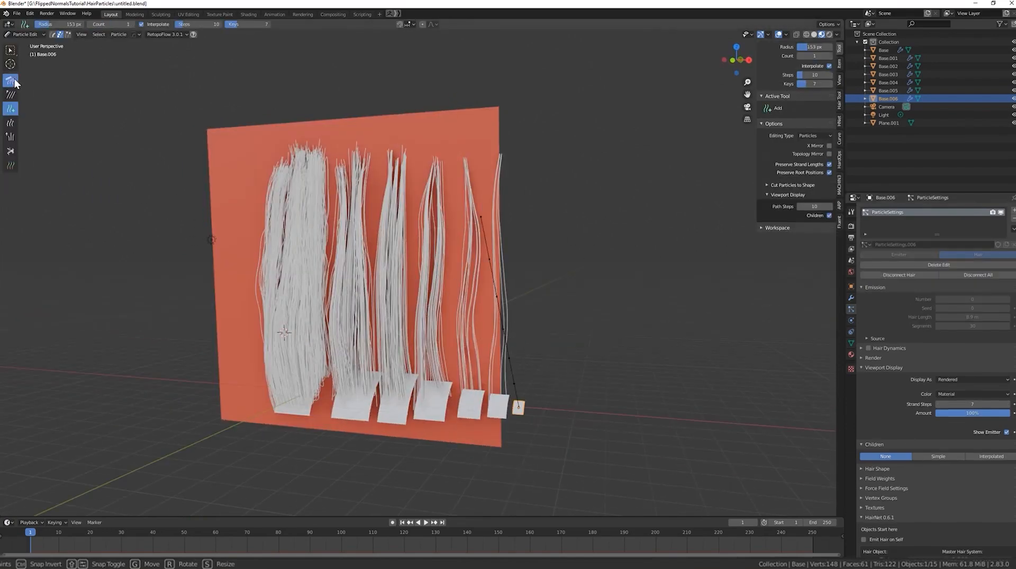
Comb the seventh strip's guide hair upright in line with the other strips using a 253 px radius.
middle_drag(510, 404, 216, 198)
key(f)
click(315, 247)
middle_drag(362, 248, 527, 256)
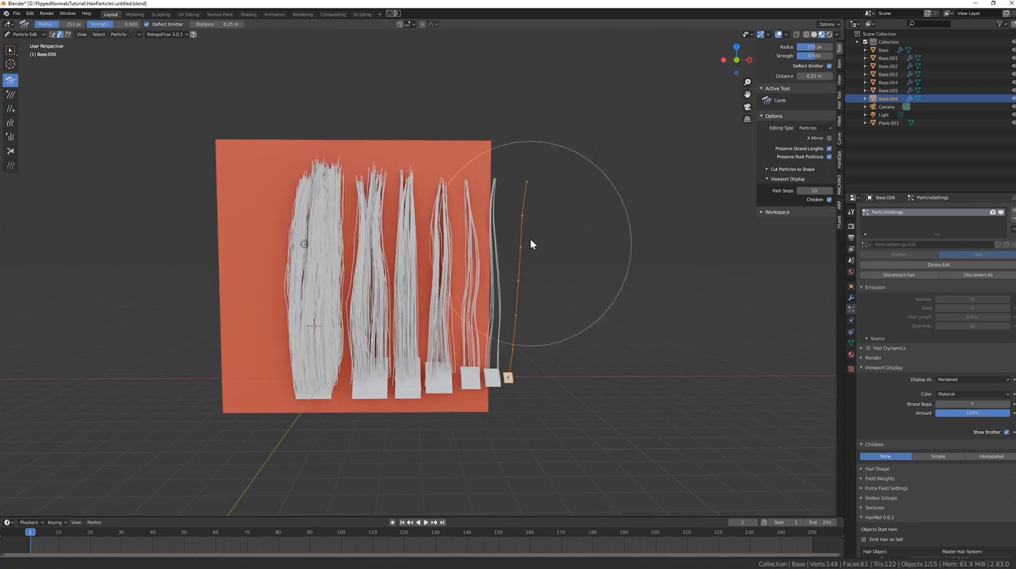
Comb the seventh strip's guide hair into a gentle wave with a 43 px radius.
key(f)
click(474, 296)
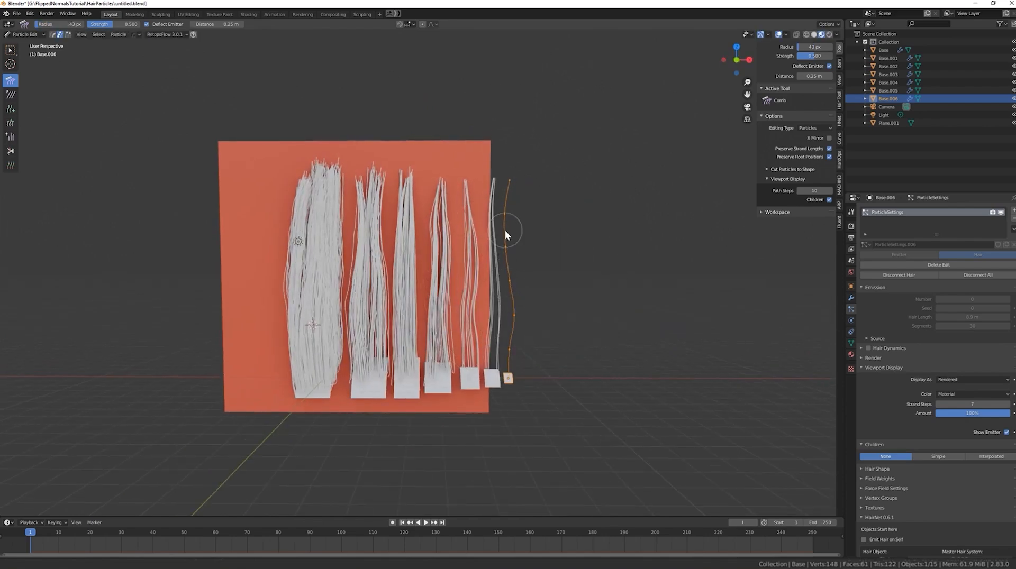
middle_drag(535, 245, 506, 342)
drag(507, 342, 514, 351)
middle_drag(514, 352, 503, 337)
Return to Object Mode, view through the camera and shift the orange backdrop plane along X to fill the frame.
click(26, 35)
click(26, 45)
middle_drag(222, 200, 218, 215)
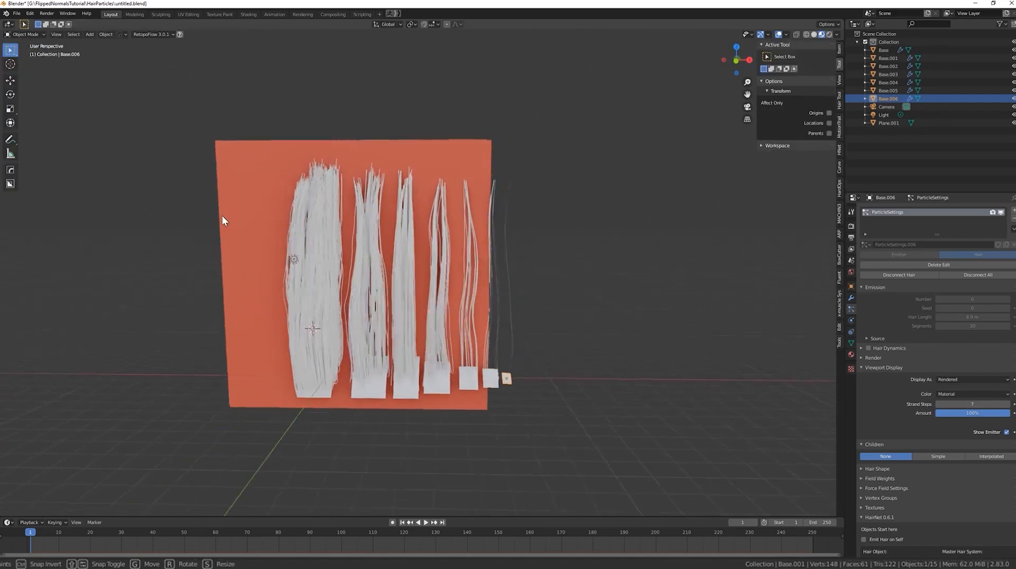
key(KP_0)
key(Home)
Duplicate the fifth strip along X beyond the seventh, widen the copy and adjust its height along Z.
click(504, 447)
key(shift+d)
key(x)
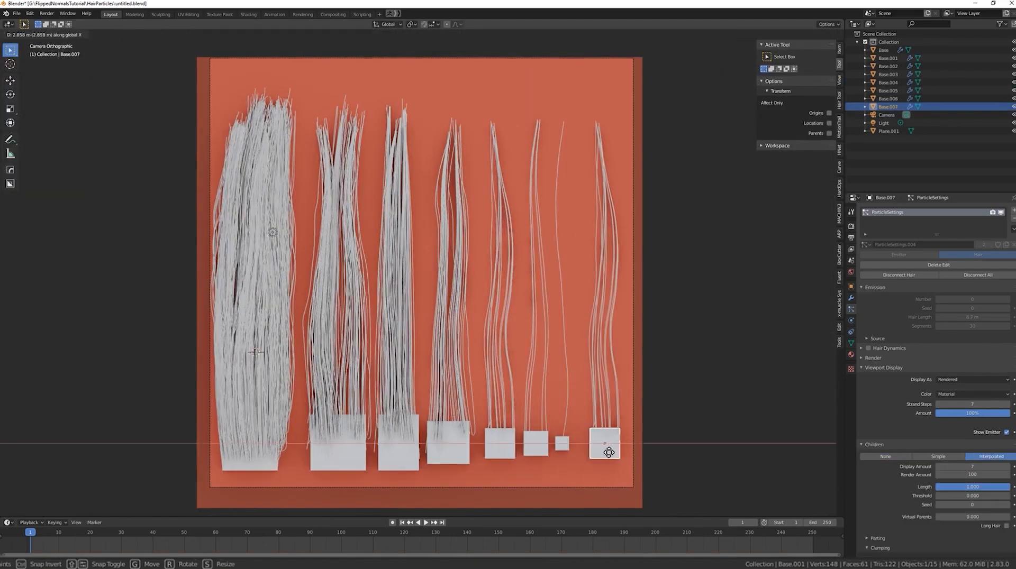
click(609, 452)
key(s)
key(z)
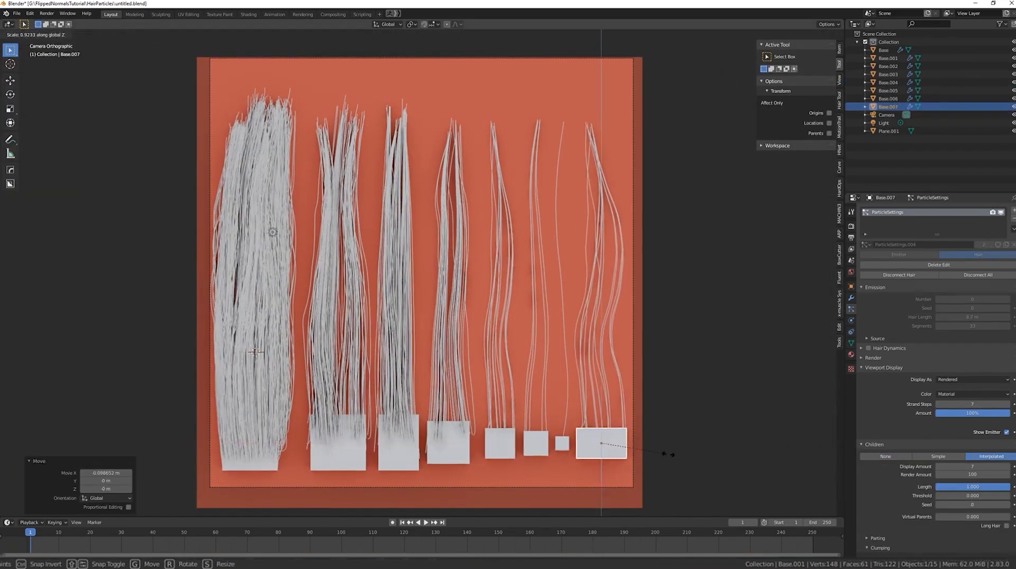
click(641, 445)
Replace the eighth strip's particle system with a new hair system of 4.5 m hair length and number 0.
click(1014, 218)
click(1013, 210)
click(978, 255)
middle_drag(640, 367, 531, 395)
double_click(973, 316)
text(4)
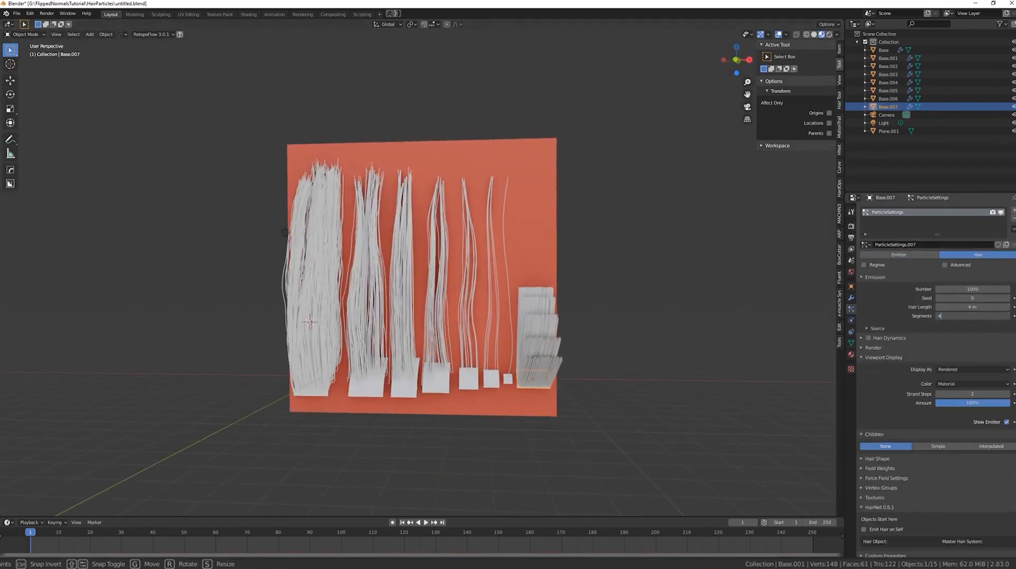
text(4.5)
key(Return)
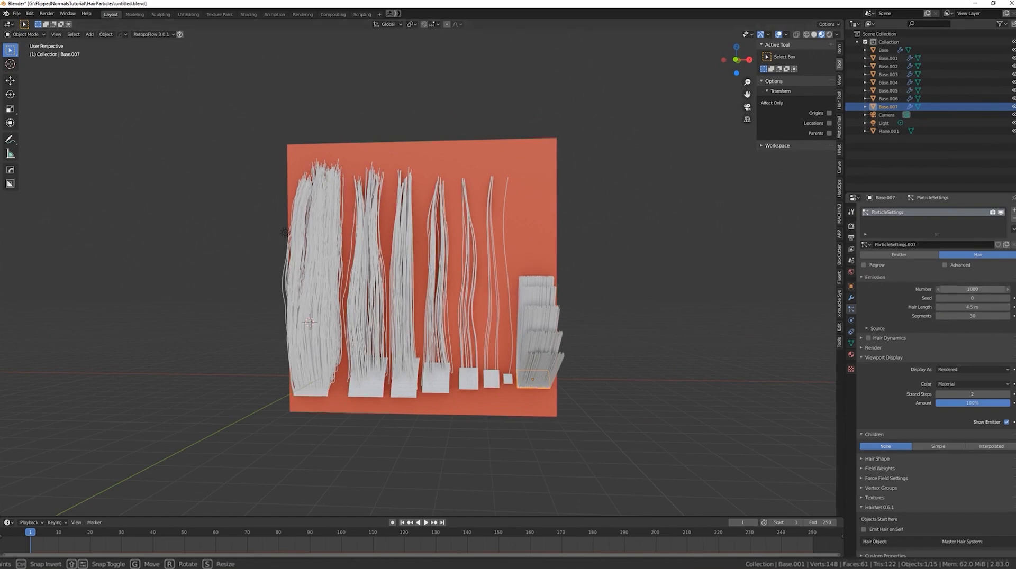
key(BackSpace)
Switch the eighth plane to Particle Edit with the Add brush and save the file.
click(26, 35)
click(25, 94)
middle_drag(524, 386, 466, 383)
click(10, 108)
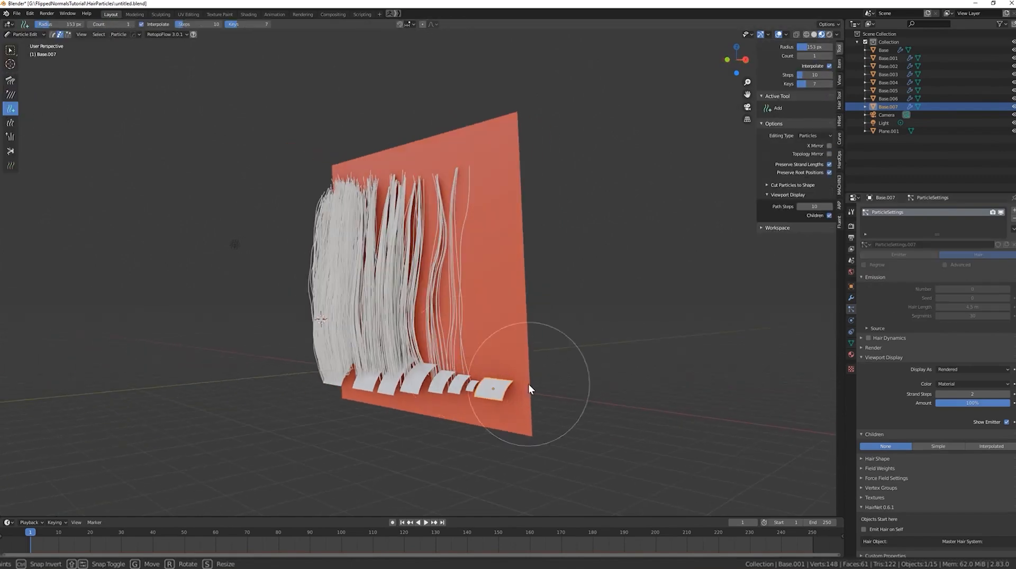
key(ctrl+s)
Add four guide hairs spread across the eighth plane.
scroll(547, 441, up, 5)
shift+middle_drag(629, 474, 511, 376)
click(509, 391)
click(560, 392)
click(520, 410)
click(543, 413)
mouse_move(543, 412)
middle_down()
mouse_move(574, 388)
mouse_move(541, 415)
middle_up()
Comb the eighth strip's four guide hairs upright with a 284 px radius.
key(l)
middle_drag(550, 258, 412, 311)
key(f)
click(508, 310)
mouse_move(278, 265)
middle_down()
mouse_move(301, 269)
mouse_move(288, 267)
middle_up()
key(l)
key(l)
key(l)
click(10, 81)
key(f)
click(361, 192)
middle_drag(361, 192, 538, 208)
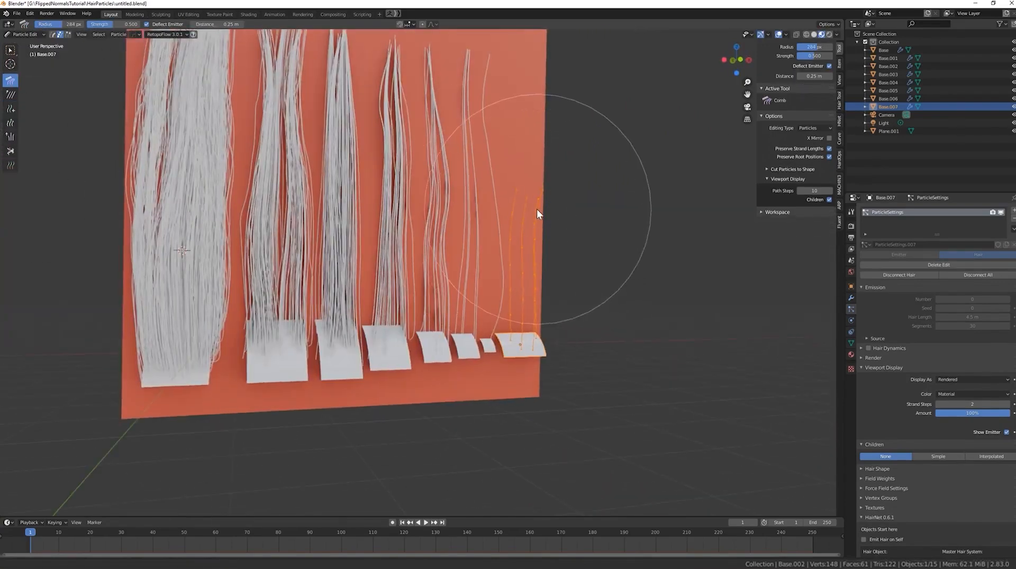
Return to Object Mode and rescale the eighth plane along X and Z.
click(25, 35)
click(25, 45)
middle_drag(545, 392, 494, 408)
key(s)
key(x)
click(553, 397)
key(s)
key(z)
click(545, 384)
scroll(493, 408, up, 2)
key(s)
click(500, 406)
key(ctrl+z)
Refit the eighth plane's width, move it about 0.06 m along X, and set its strand steps to 7.
key(s)
key(x)
click(507, 404)
key(g)
key(x)
click(512, 404)
drag(955, 404, 979, 405)
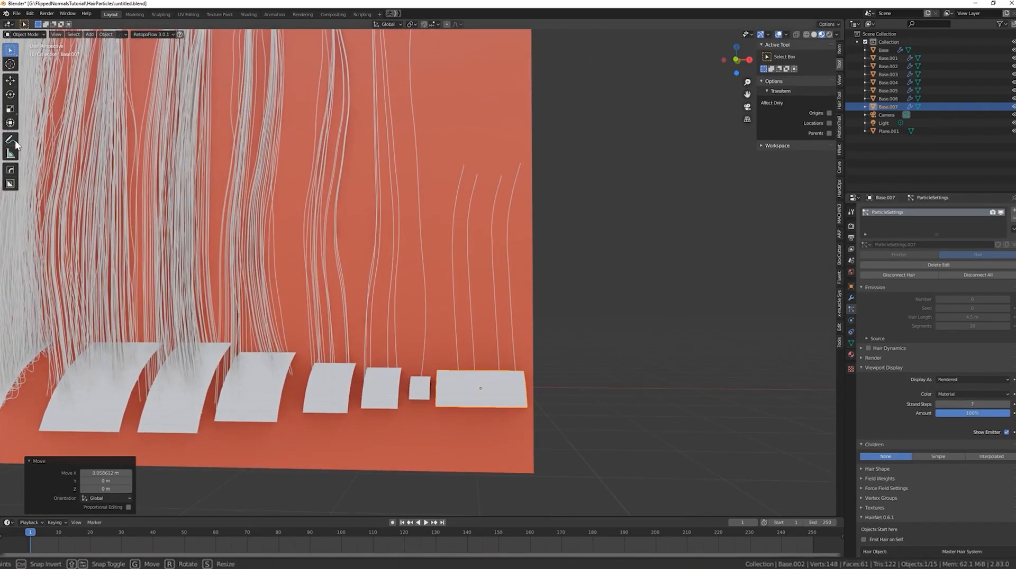
In Particle Edit mode, comb the eighth strip's rightmost guide hair inward at the tip with a 301 px radius.
click(24, 34)
click(25, 99)
mouse_move(491, 240)
middle_down()
mouse_move(484, 281)
mouse_move(527, 195)
middle_up()
key(l)
key(f)
click(533, 195)
drag(533, 195, 518, 179)
mouse_move(519, 335)
middle_down()
mouse_move(353, 190)
mouse_move(451, 344)
middle_up()
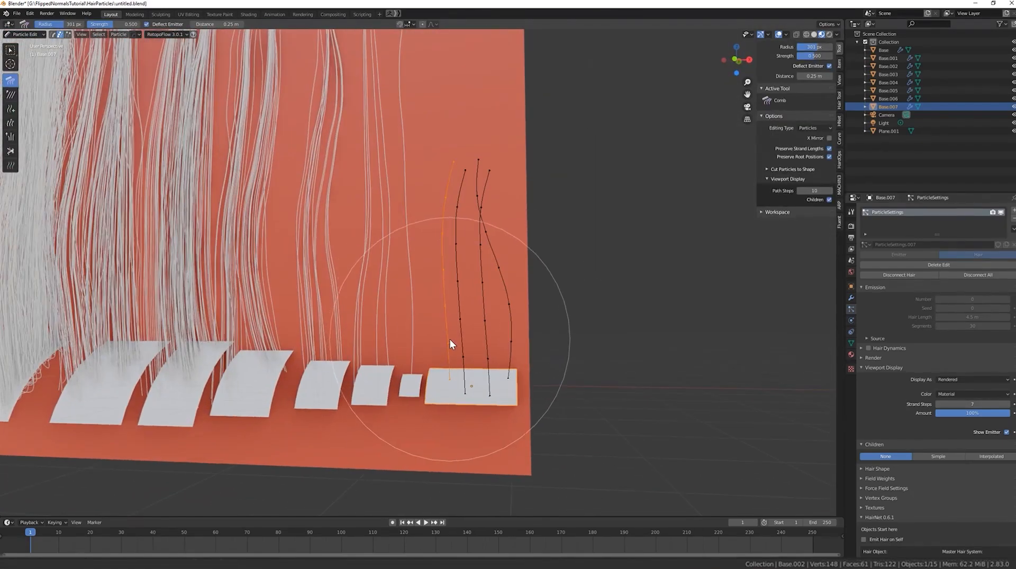
Gather the eighth strip's guide hair tips toward a common point, combing linked hairs individually with a 175 px radius.
middle_drag(456, 281, 465, 280)
key(f)
click(479, 152)
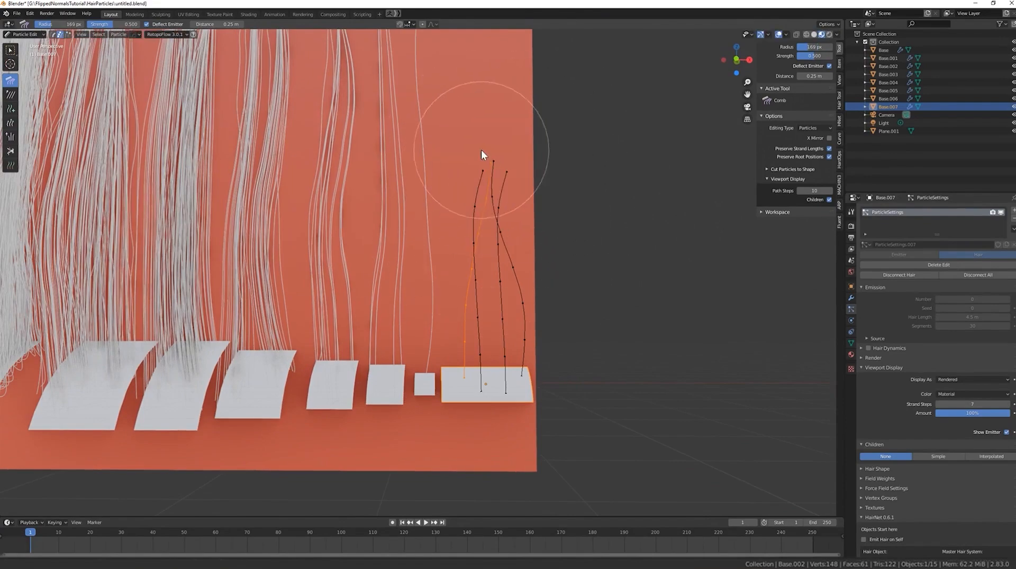
mouse_move(478, 209)
middle_down()
mouse_move(322, 205)
mouse_move(399, 224)
mouse_move(480, 204)
middle_up()
key(l)
drag(504, 334, 524, 352)
middle_drag(506, 212, 488, 208)
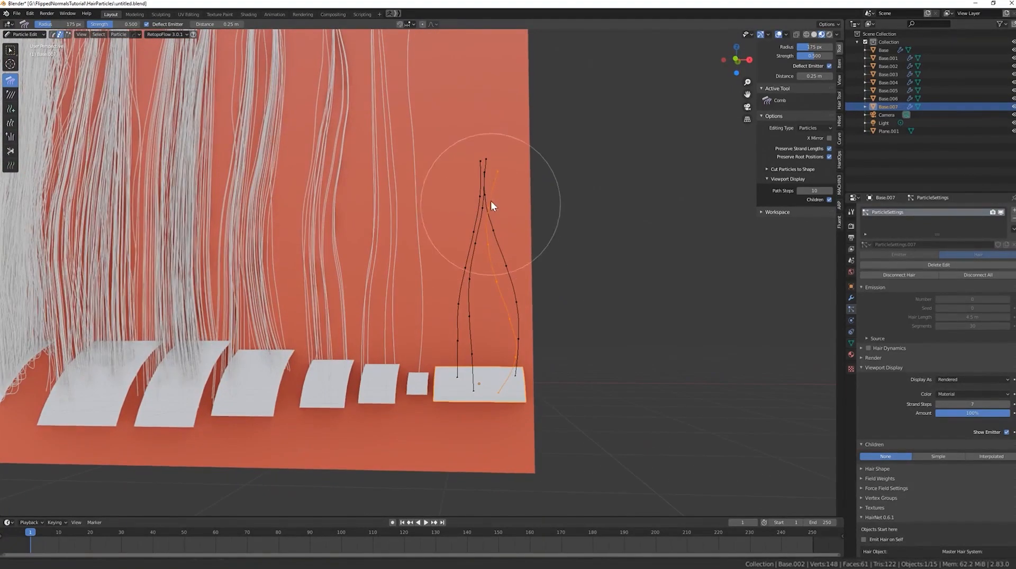
Comb one more of the eighth strip's guide hairs into the gathered shape, save the file, and return to Object Mode.
middle_drag(510, 347, 358, 191)
scroll(387, 190, up, 4)
key(l)
drag(471, 320, 477, 317)
click(16, 13)
click(38, 67)
click(26, 34)
click(25, 44)
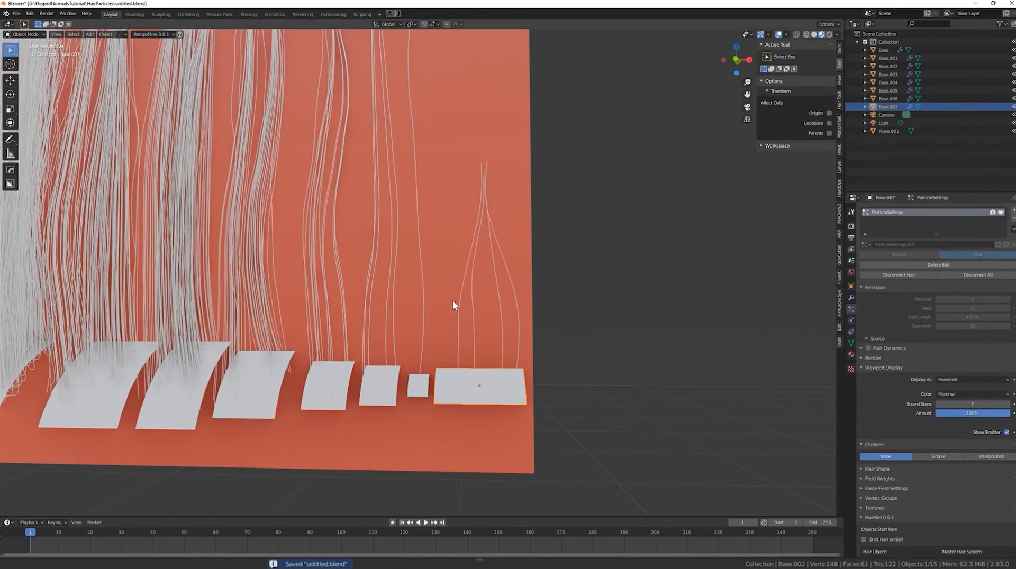
Give the eighth strip interpolated children with display amount 35, clump 1.000, random roughness 0.322 and threshold 0.381.
click(978, 456)
scroll(973, 459, down, 7)
drag(972, 457, 1010, 457)
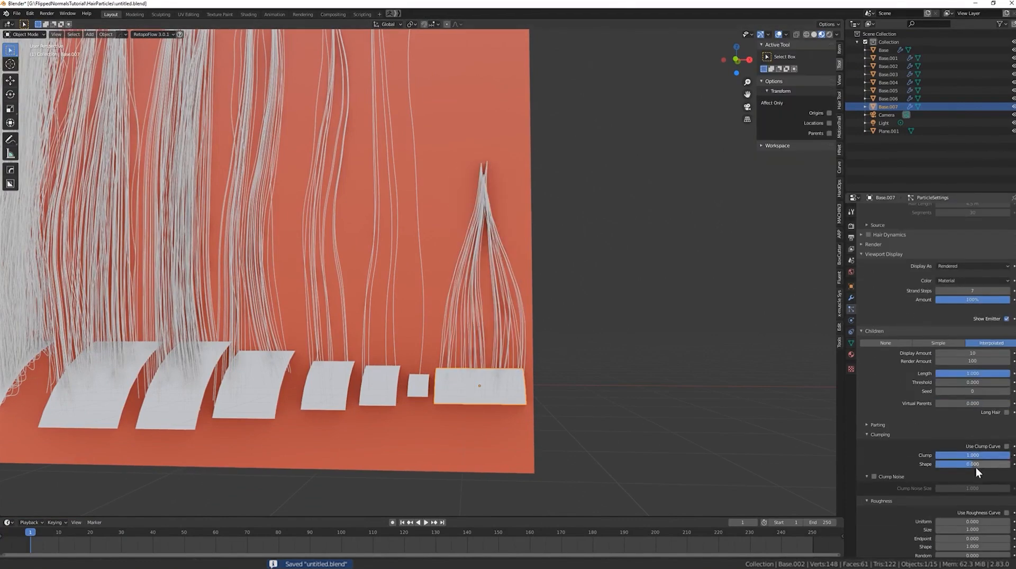
drag(966, 354, 1000, 353)
scroll(966, 365, down, 5)
drag(963, 475, 1009, 491)
Return to Particle Edit mode and comb the eighth strip's linked guide hairs to refine the spread beneath the gathered tips.
middle_drag(585, 320, 548, 320)
click(26, 35)
click(31, 97)
middle_drag(467, 318, 489, 318)
key(l)
drag(484, 291, 478, 236)
drag(485, 361, 472, 357)
middle_drag(464, 311, 475, 308)
mouse_move(474, 308)
mouse_down()
mouse_move(483, 277)
mouse_move(465, 373)
mouse_up()
mouse_move(478, 329)
mouse_down()
mouse_move(480, 312)
mouse_move(472, 348)
mouse_move(480, 314)
mouse_up()
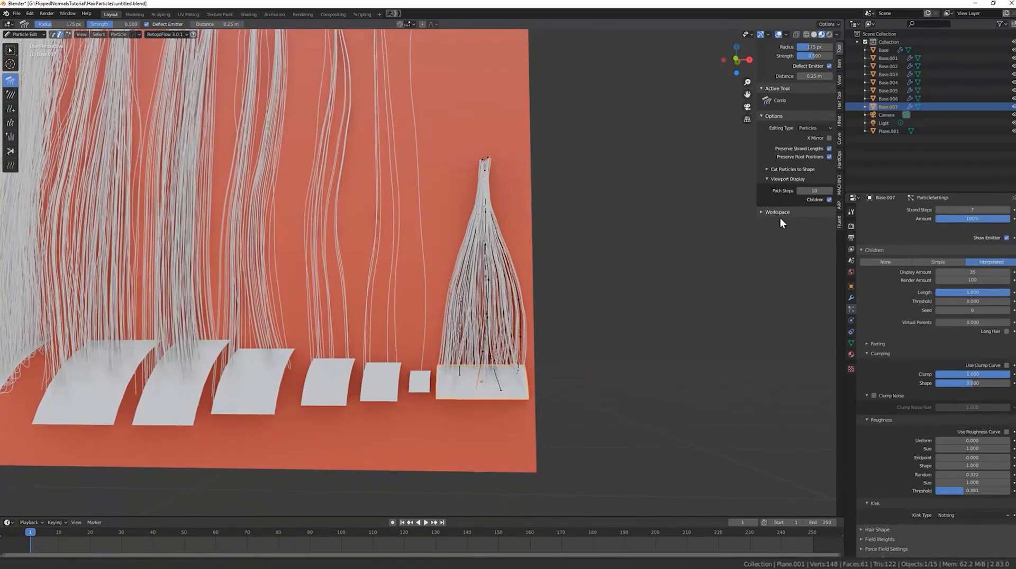
Move the guide hair root near the eighth plane's lower edge along X and restore Preserve Root Positions.
key(g)
key(x)
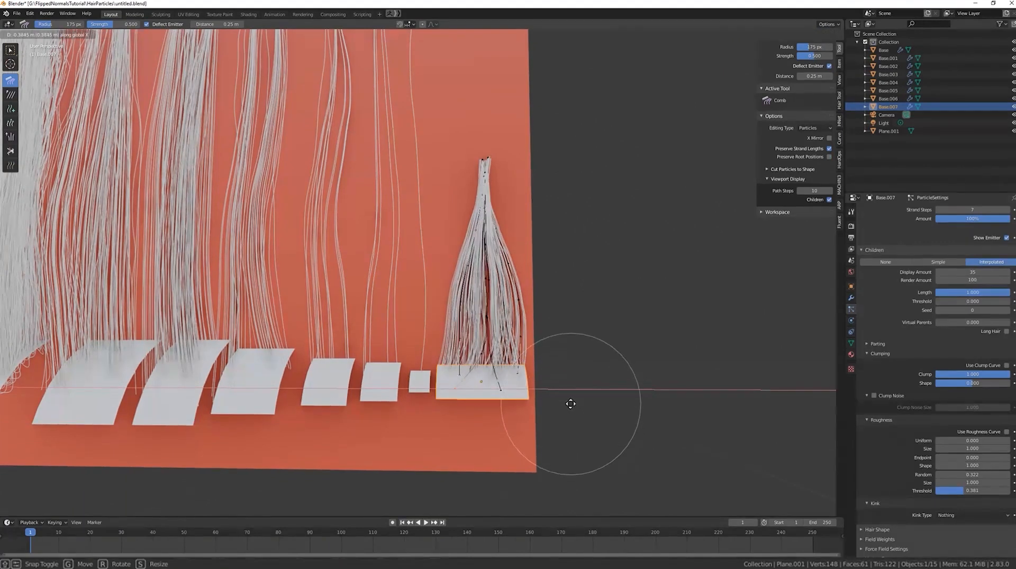
click(571, 406)
right_click(502, 392)
key(g)
key(x)
click(515, 391)
click(829, 158)
Comb the eighth strip's middle slightly, return to Object Mode, and set the children's display amount to 40.
mouse_move(482, 330)
mouse_down()
mouse_move(481, 278)
mouse_move(490, 338)
mouse_up()
mouse_move(490, 338)
middle_down()
mouse_move(334, 296)
mouse_move(336, 251)
mouse_move(440, 268)
mouse_move(386, 246)
mouse_move(423, 247)
middle_up()
key(Tab)
key(Tab)
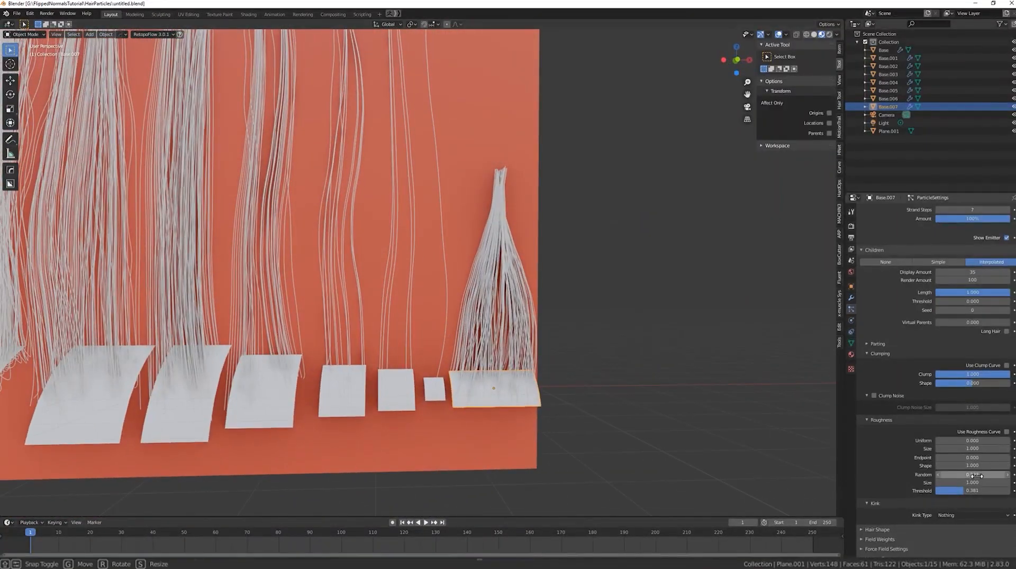
drag(974, 272, 985, 272)
mouse_move(588, 292)
middle_down()
mouse_move(672, 298)
mouse_move(583, 303)
middle_up()
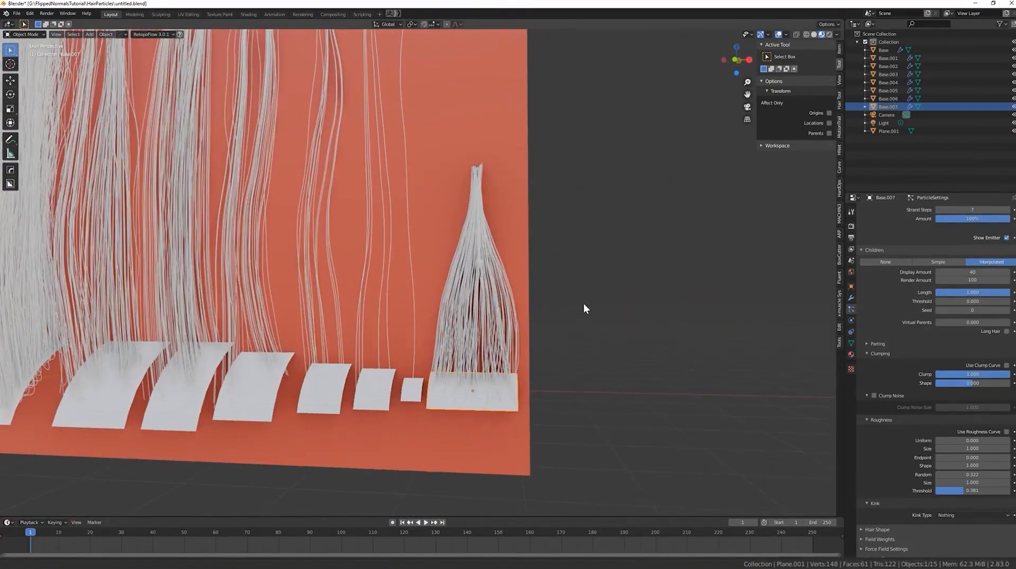
scroll(583, 303, down, 2)
scroll(583, 303, up, 1)
mouse_move(471, 369)
middle_down()
mouse_move(504, 354)
mouse_move(459, 364)
middle_up()
Reposition selected guide hair points on the eighth strip in Particle Edit mode and return to Object Mode.
key(ctrl+Tab)
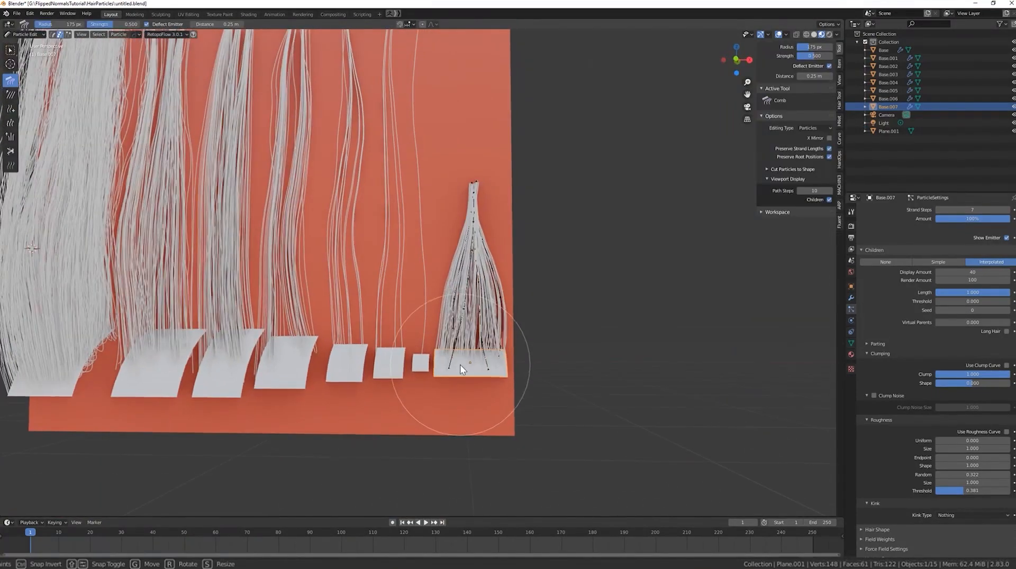
click(828, 157)
click(829, 157)
key(g)
click(492, 370)
key(g)
click(461, 318)
mouse_move(461, 318)
middle_down()
mouse_move(453, 327)
mouse_move(490, 328)
mouse_move(458, 324)
middle_up()
key(ctrl+Tab)
Save the file and duplicate the eighth strip about 4.61 m upward along Z.
middle_drag(304, 194, 312, 197)
key(ctrl+s)
key(shift+d)
key(z)
click(494, 159)
scroll(494, 183, down, 5)
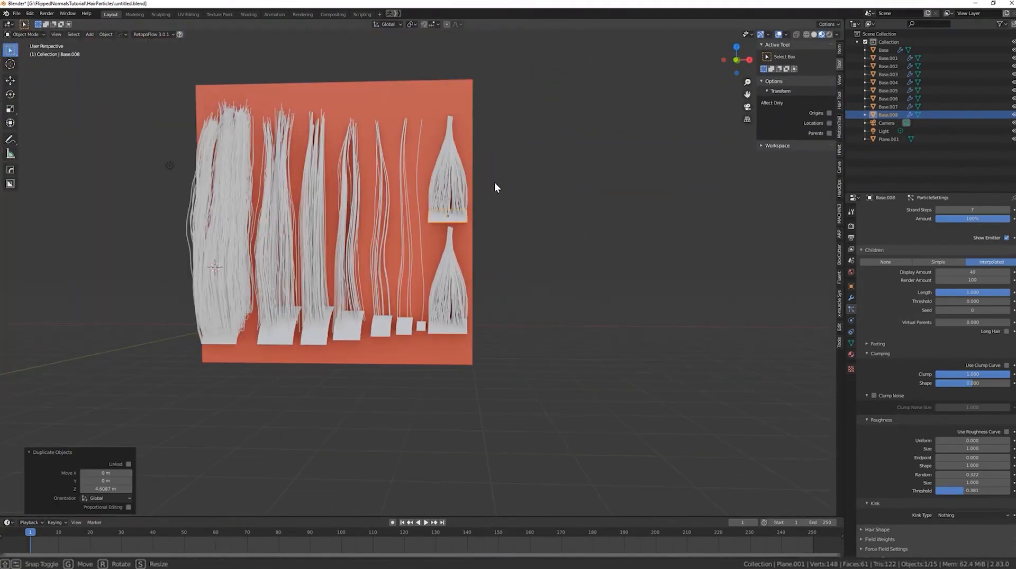
Replace the duplicated ninth strip's particle system with a new Hair system and set its number to 0.
scroll(918, 271, up, 8)
click(1013, 218)
click(1013, 211)
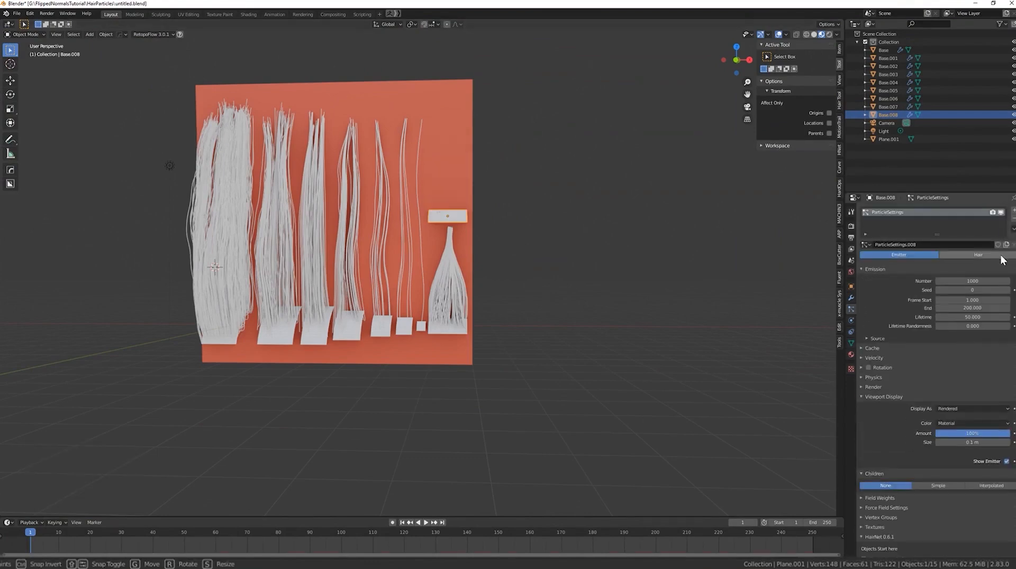
click(999, 256)
click(973, 289)
text(0)
key(Return)
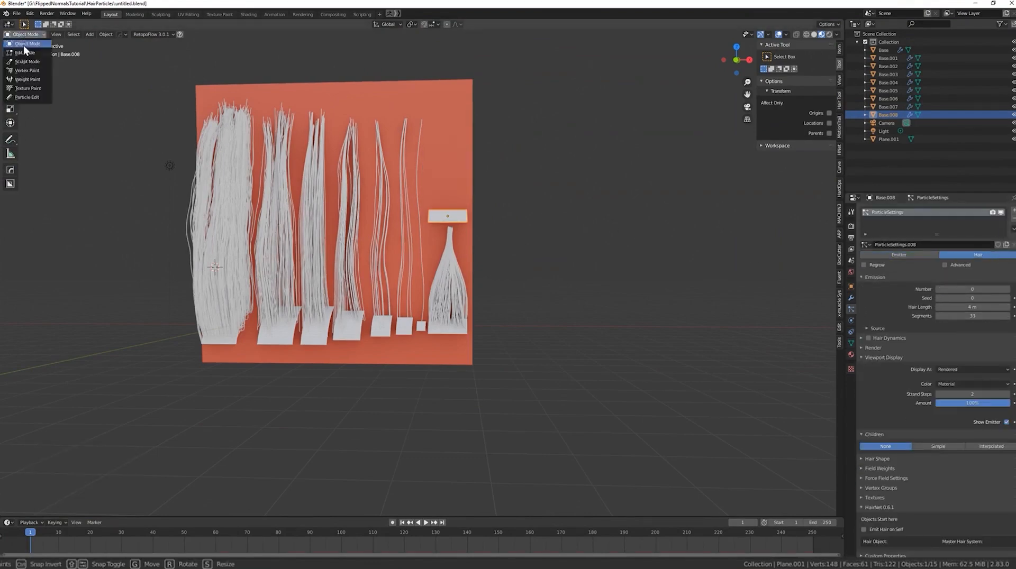
Add guide hairs to the ninth plane in Particle Edit mode and comb them upright with a 202 px radius.
click(26, 98)
click(10, 109)
click(456, 214)
middle_drag(456, 217, 342, 181)
click(449, 212)
click(10, 80)
key(l)
drag(338, 160, 370, 154)
middle_drag(415, 107, 453, 193)
click(829, 157)
middle_drag(381, 169, 445, 209)
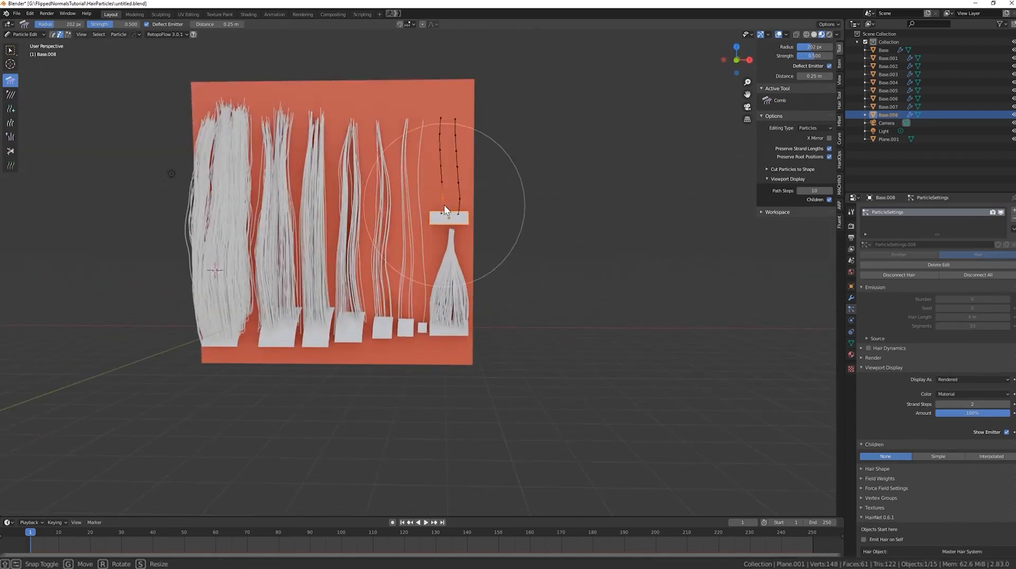
Comb the ninth strip's linked guide hairs into a curved shape and add further guide hairs to the plane.
scroll(440, 264, up, 3)
key(l)
key(f)
click(424, 303)
drag(424, 303, 454, 204)
click(10, 108)
middle_drag(338, 370, 440, 389)
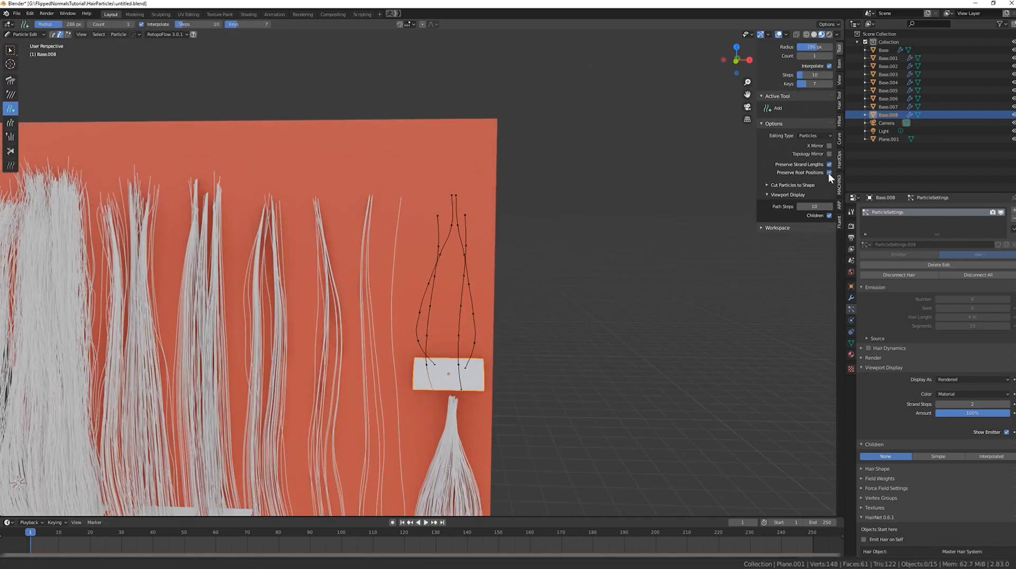
Move a guide hair root toward the ninth plane's right edge and turn Preserve Root Positions back on.
click(443, 396)
right_click(463, 390)
key(g)
click(479, 390)
click(829, 173)
key(l)
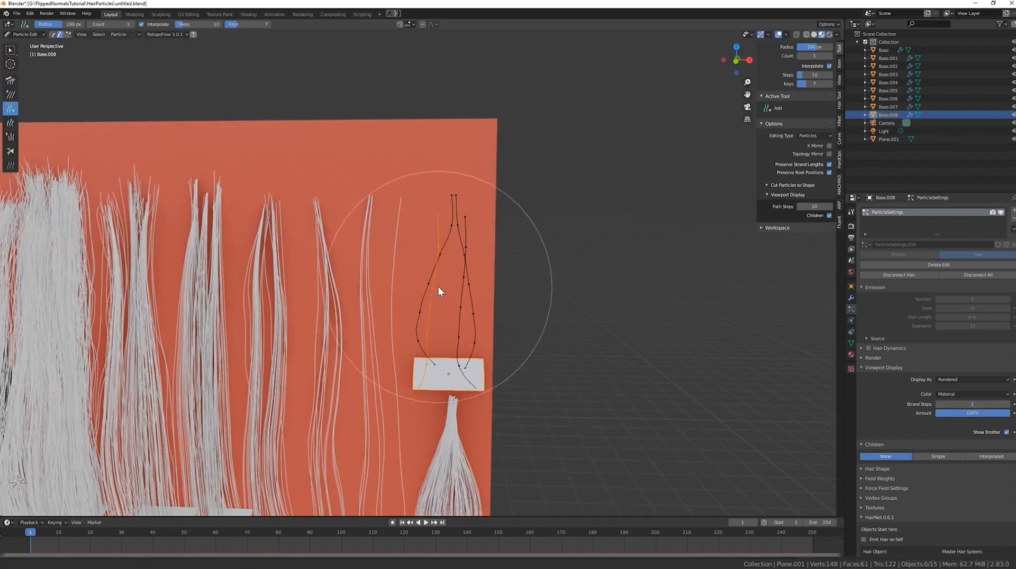
Comb the ninth strip's left guide hair tip inward and shift its lower point toward the strip's centre.
click(10, 80)
drag(435, 220, 448, 217)
middle_drag(441, 209, 435, 233)
right_click(423, 322)
key(g)
click(430, 319)
Move additional points of the ninth strip's left guide hair inward and set the Comb radius to 137 px.
shift+right_click(430, 291)
shift+right_click(421, 350)
key(g)
click(442, 319)
key(l)
mouse_move(446, 210)
middle_down()
mouse_move(340, 220)
mouse_move(426, 224)
middle_up()
key(f)
click(420, 310)
mouse_move(453, 296)
middle_down()
mouse_move(354, 228)
mouse_move(422, 246)
middle_up()
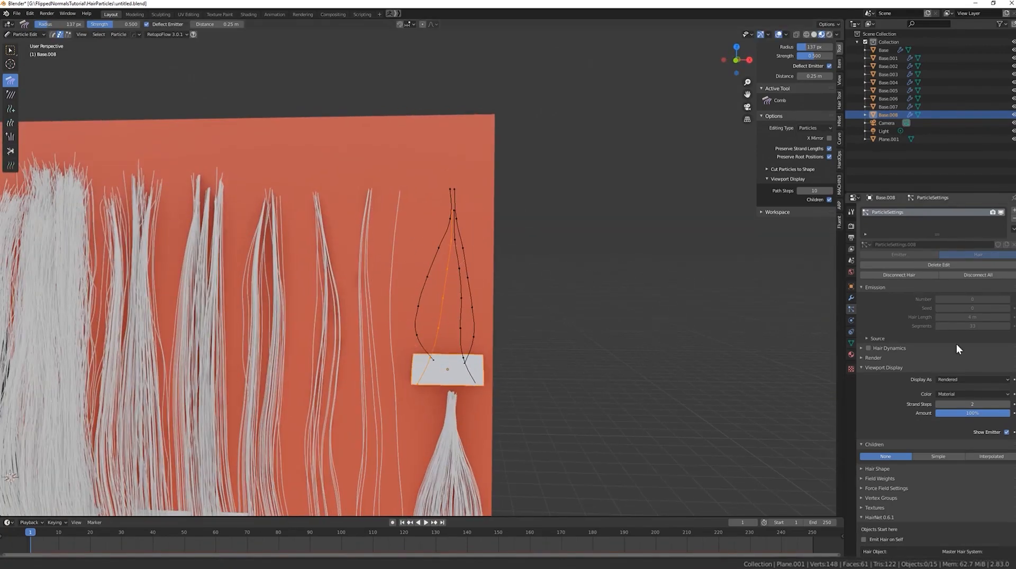
Set the ninth strip to 7 strand steps and 13 interpolated children, clump 1.000, shape -0.349, random roughness 0.494, threshold 0.439, and save.
click(938, 456)
key(Tab)
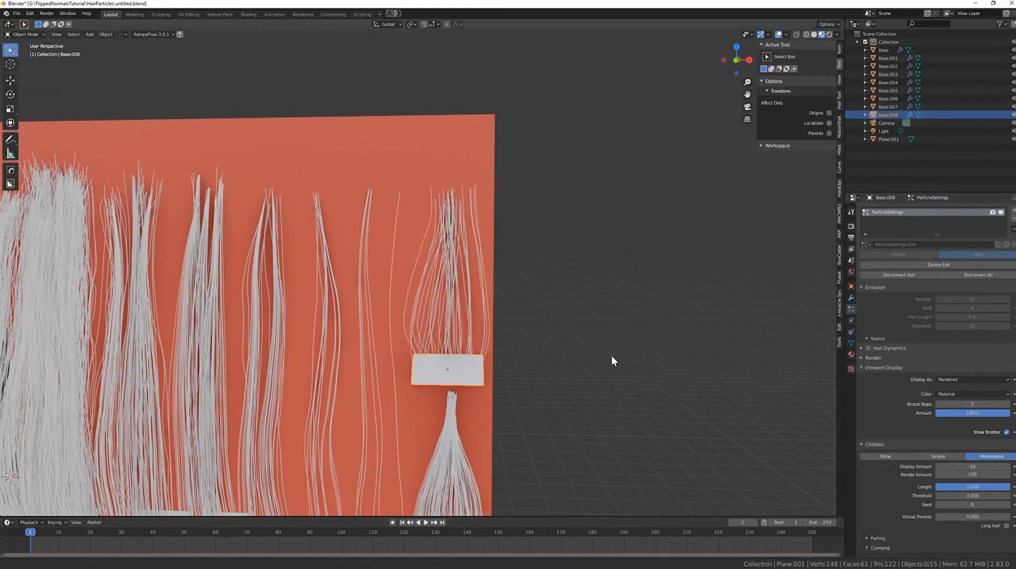
drag(972, 497, 957, 496)
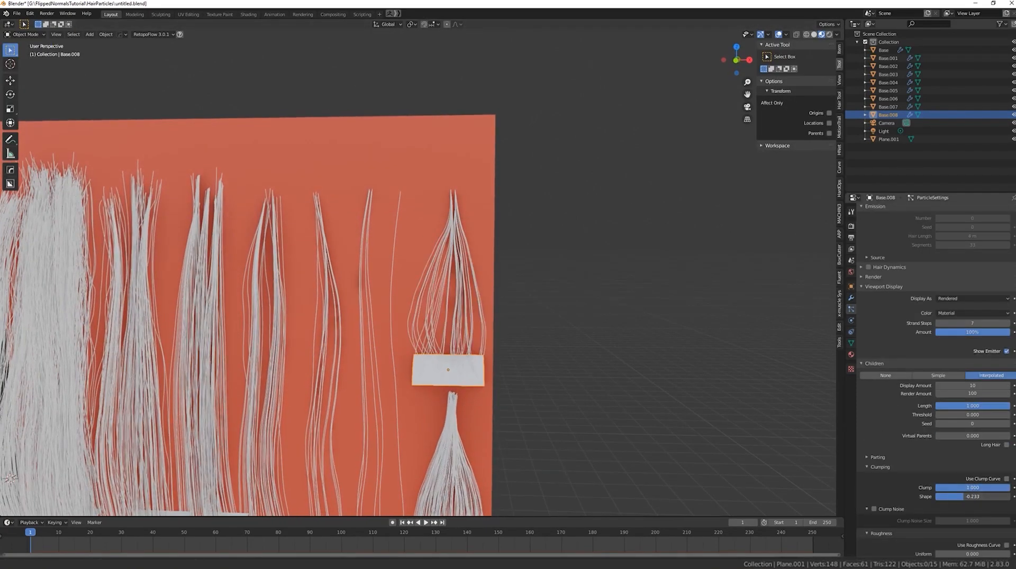
scroll(966, 402, down, 5)
key(ctrl+s)
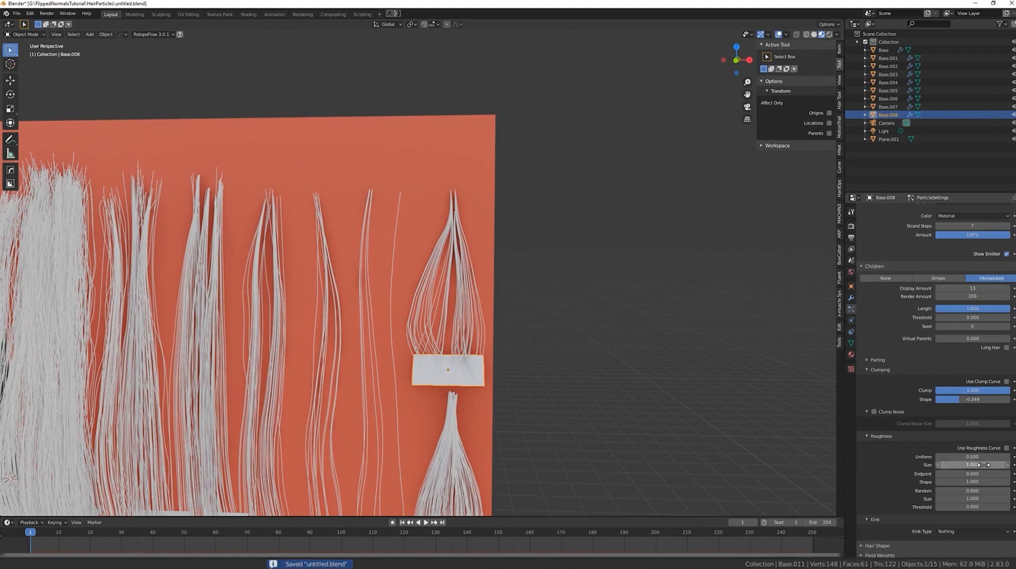
mouse_move(950, 491)
mouse_down()
mouse_move(976, 491)
mouse_move(949, 507)
mouse_up()
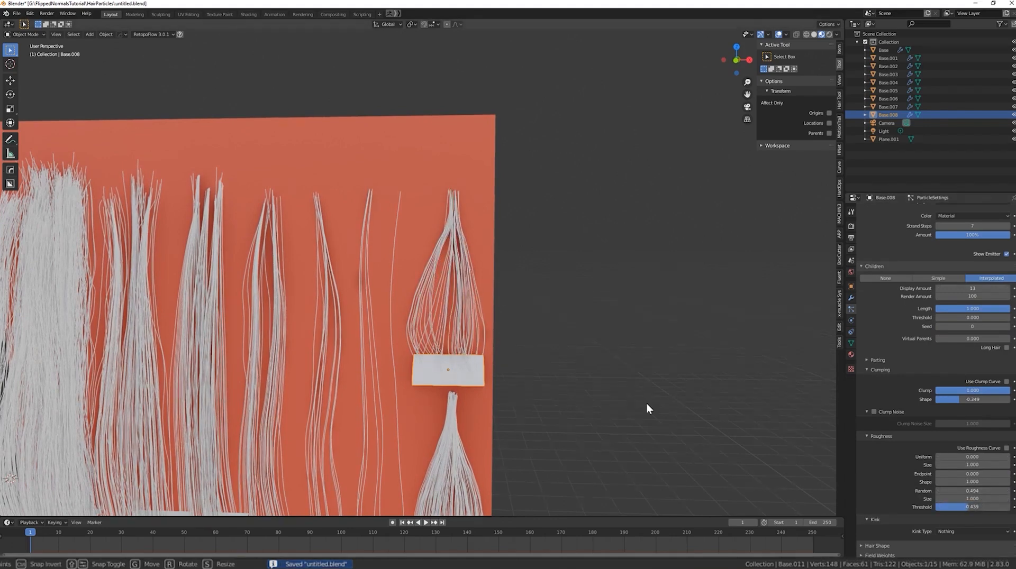
Comb the ninth strip's guide hairs inward again in Particle Edit mode and return to Object Mode.
click(29, 97)
drag(416, 328, 456, 234)
middle_drag(456, 216, 456, 170)
right_click(469, 358)
key(l)
middle_drag(468, 328, 478, 344)
click(23, 34)
click(25, 44)
Reduce the ninth strip's child display amount and save the file.
middle_drag(409, 245, 412, 240)
drag(972, 289, 970, 289)
scroll(585, 321, down, 3)
key(ctrl+s)
mouse_move(585, 321)
middle_down()
mouse_move(557, 322)
mouse_move(592, 318)
middle_up()
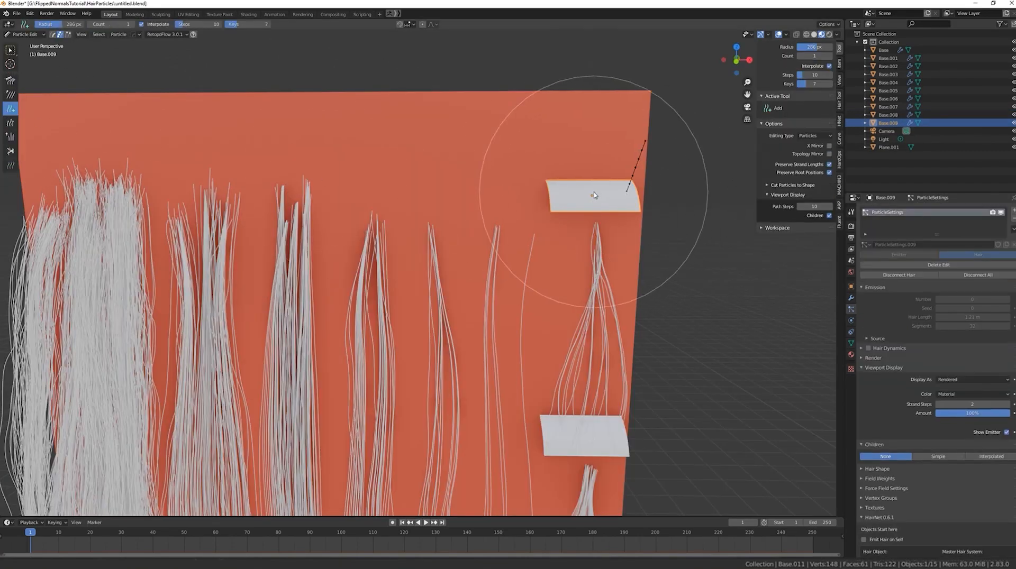
Comb the tenth strip's four short guide hairs upright and bend them into curves with a 168 px radius.
click(12, 78)
middle_drag(641, 197, 522, 207)
mouse_move(301, 138)
mouse_down()
mouse_move(362, 174)
mouse_move(344, 159)
mouse_up()
middle_drag(344, 159, 465, 161)
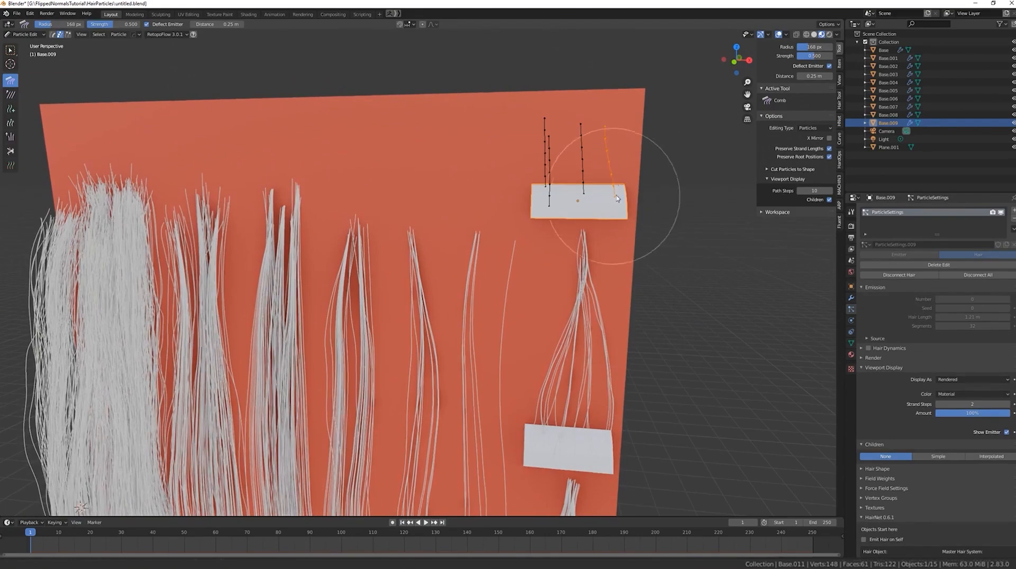
drag(590, 118, 581, 145)
mouse_move(560, 197)
mouse_down()
mouse_move(541, 169)
mouse_move(553, 193)
mouse_up()
mouse_move(554, 192)
middle_down()
mouse_move(517, 154)
mouse_move(348, 125)
mouse_move(420, 209)
mouse_move(372, 155)
mouse_move(583, 160)
mouse_move(365, 191)
mouse_move(363, 215)
mouse_move(325, 210)
mouse_move(574, 113)
mouse_move(516, 174)
mouse_move(578, 161)
middle_up()
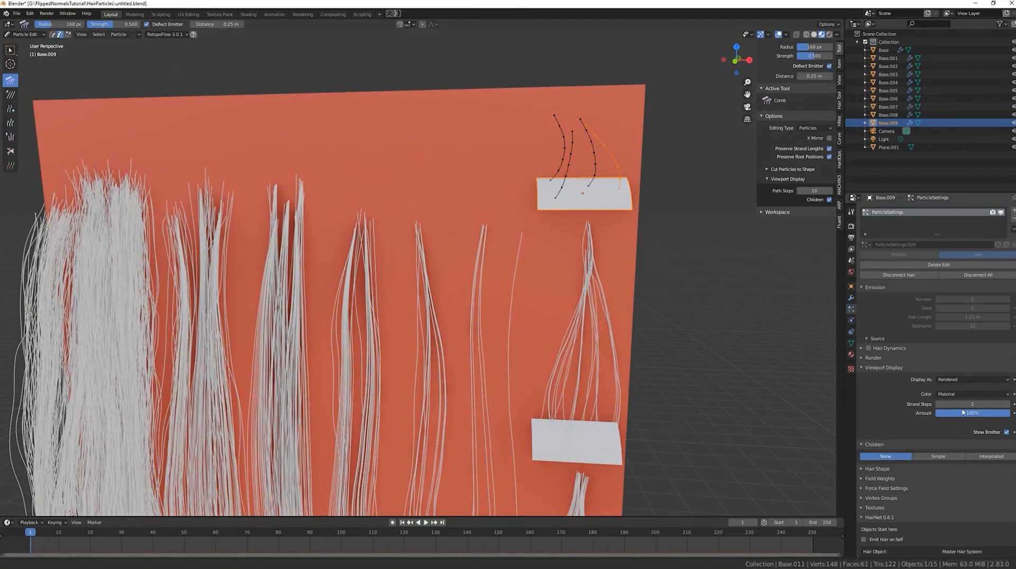
Set the tenth strip to 7 strand steps and 7 interpolated children, random roughness 0.153, size 2.045 and threshold 0.312.
click(945, 457)
key(Tab)
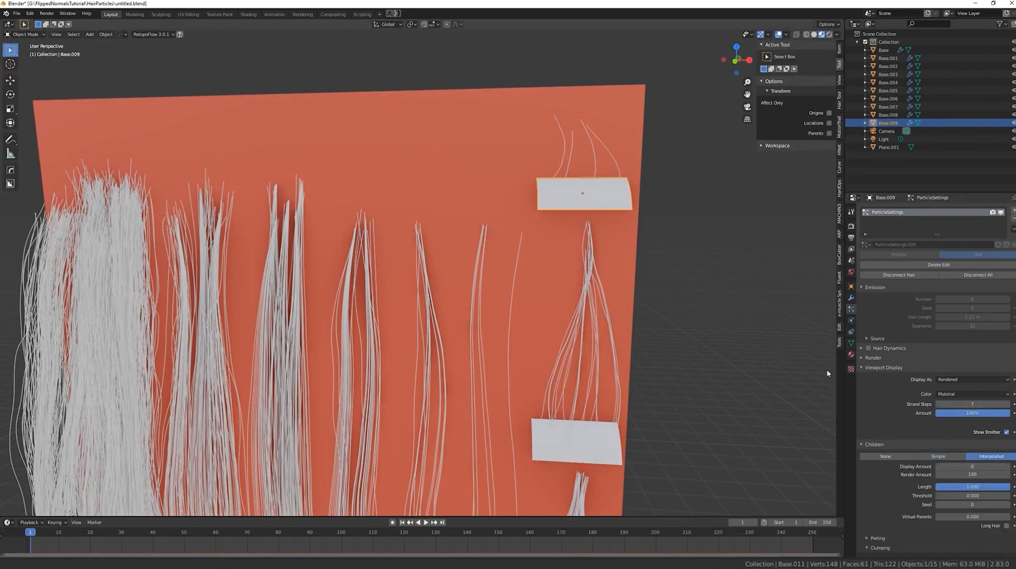
scroll(896, 524, down, 2)
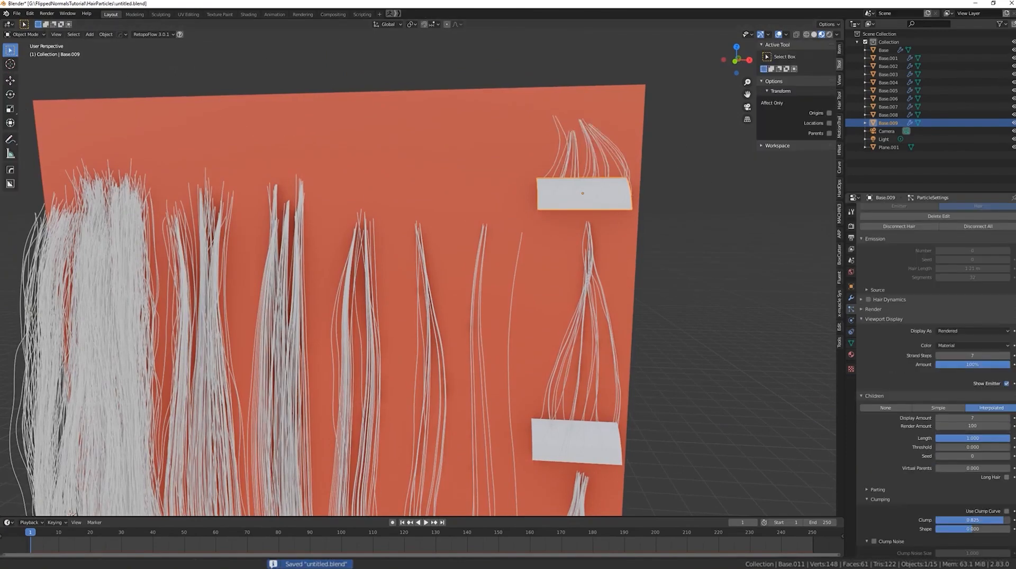
scroll(908, 514, down, 5)
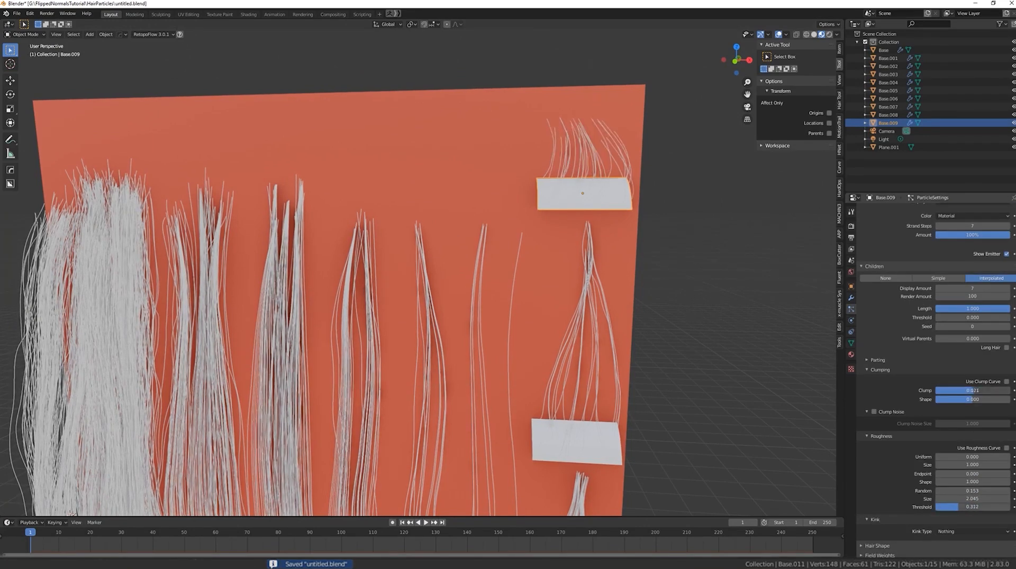
Set the tenth strip's clump to 0.190 and touch up its short guide hairs in Particle Edit mode.
middle_drag(616, 241, 495, 243)
click(28, 98)
middle_drag(281, 158, 383, 158)
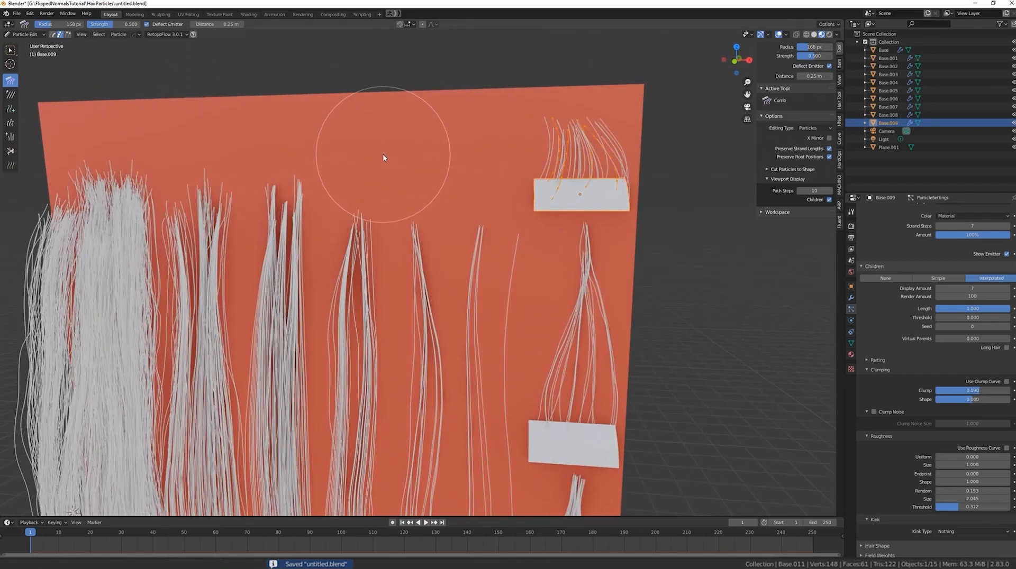
click(24, 34)
click(28, 48)
Duplicate the short tenth strip along negative X, leaving a small gap between the two planes.
middle_drag(496, 200, 478, 186)
key(shift+d)
key(x)
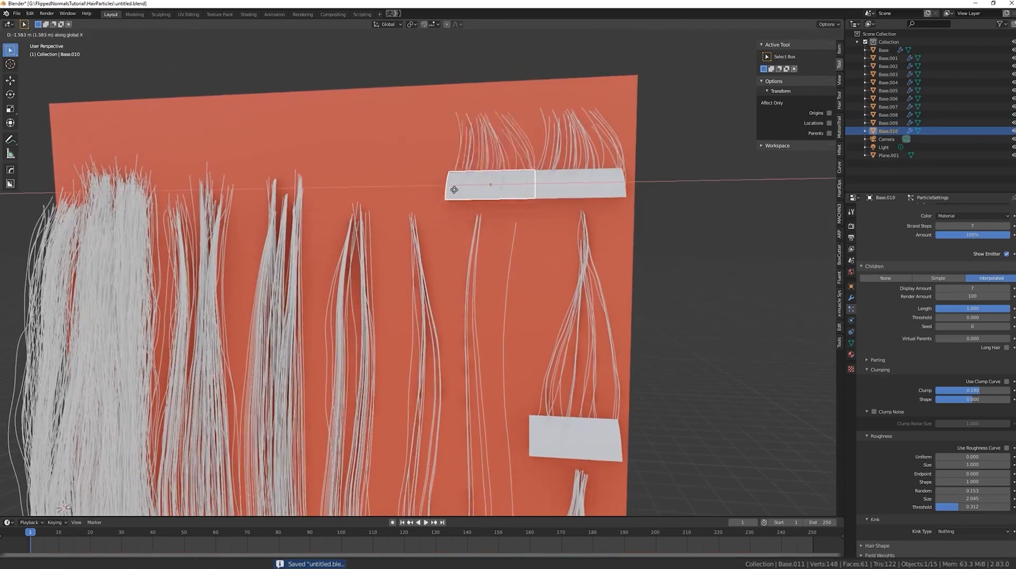
click(441, 191)
Select the original short strip and set its children's length to 0.651.
click(565, 188)
scroll(976, 286, down, 3)
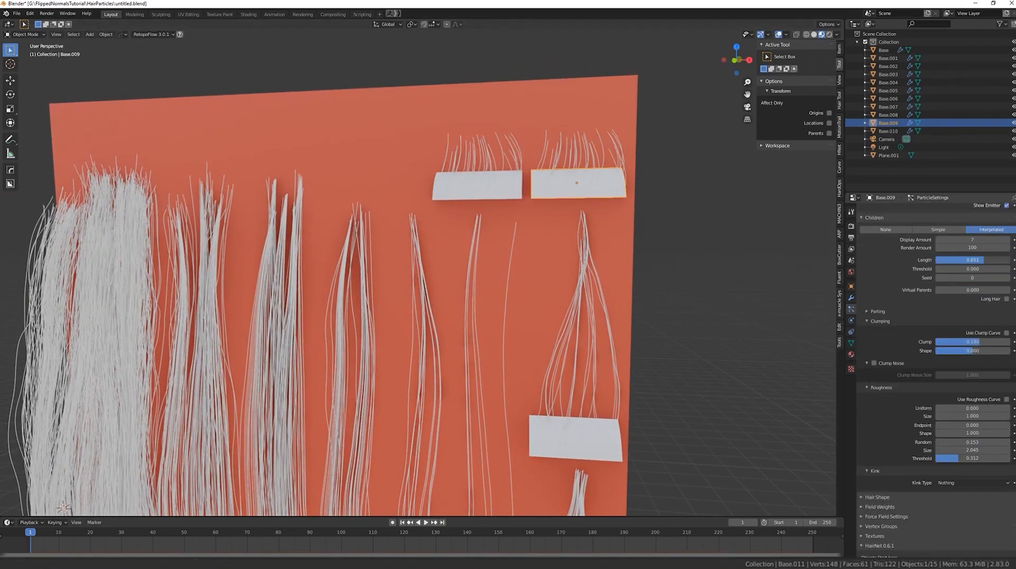
scroll(935, 342, up, 10)
scroll(935, 341, up, 3)
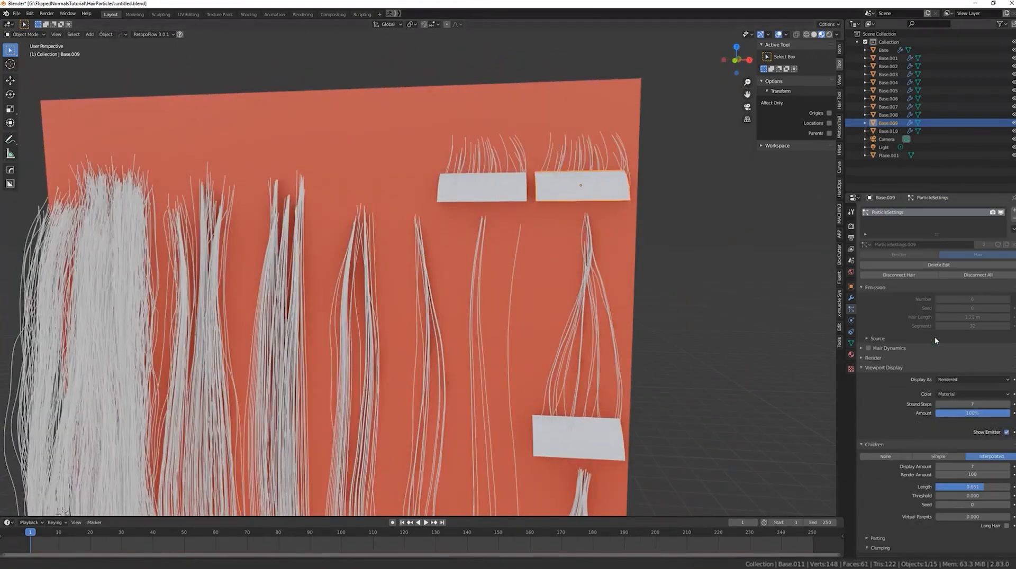
Try combing the duplicated short strip's hairs in Particle Edit mode.
click(25, 34)
click(24, 98)
drag(493, 118, 480, 118)
click(27, 35)
click(24, 46)
Replace the duplicated short strip's particle system with a new Hair system emitting 0 hairs at 1.14 m length.
click(477, 191)
click(477, 191)
click(1013, 218)
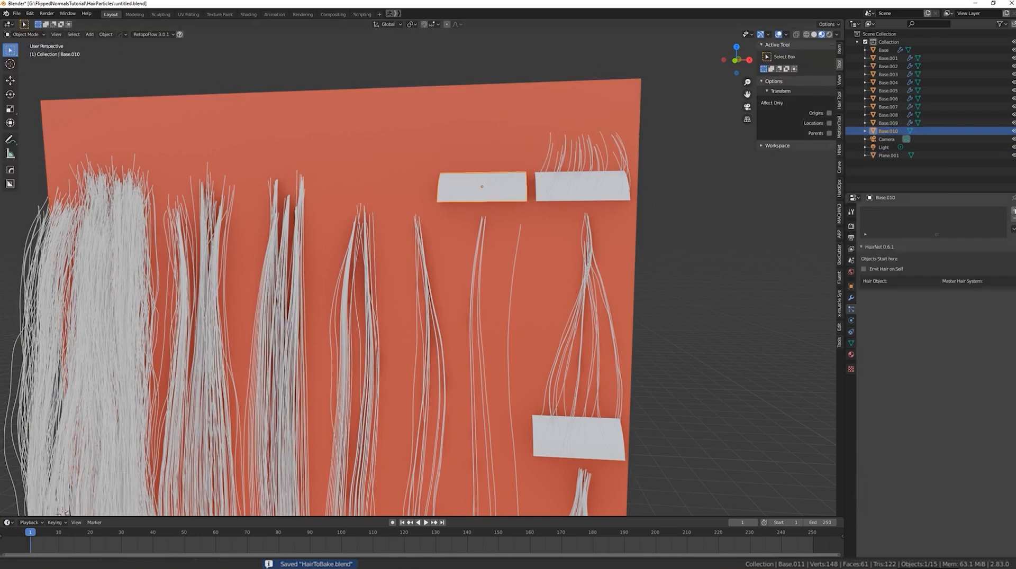
click(1013, 211)
click(978, 255)
mouse_move(972, 307)
mouse_down()
mouse_move(942, 307)
mouse_move(985, 316)
mouse_up()
click(583, 186)
click(482, 190)
text(0)
key(Return)
Add guide hairs on the duplicated short plane with the Add brush in Particle Edit mode.
click(26, 35)
click(24, 96)
click(11, 109)
mouse_move(389, 180)
middle_down()
mouse_move(319, 187)
mouse_move(441, 198)
mouse_move(477, 186)
middle_up()
click(403, 183)
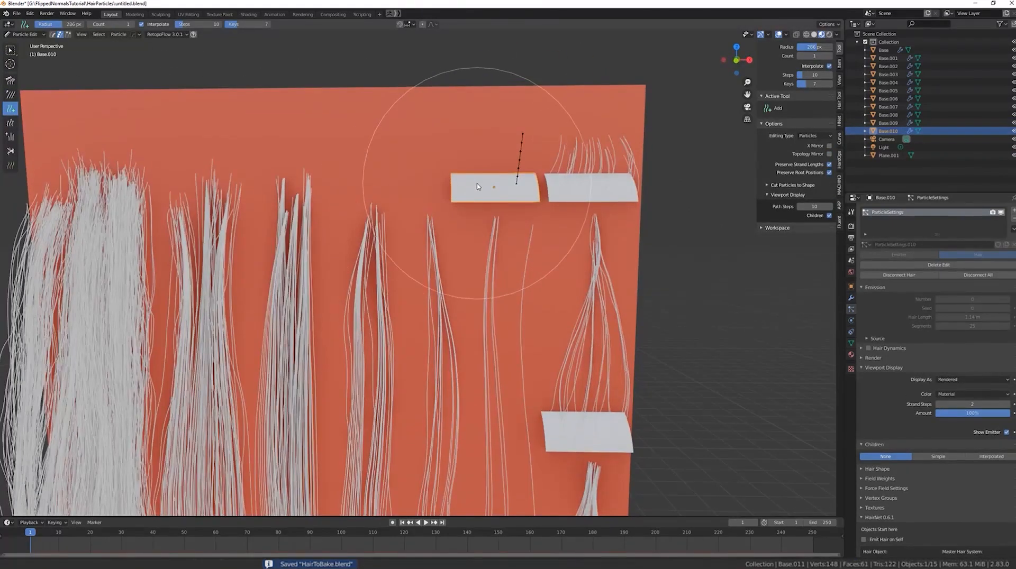
Scale the duplicated short plane down slightly in Object Mode and move it beside the original short strip.
click(11, 80)
click(25, 35)
click(24, 44)
key(s)
click(515, 200)
key(g)
click(522, 200)
Comb the two guide hairs on the narrower short plane into bent curves in Particle Edit mode.
click(25, 35)
click(24, 97)
mouse_move(545, 144)
middle_down()
mouse_move(443, 159)
mouse_move(294, 161)
mouse_move(386, 180)
mouse_move(576, 132)
middle_up()
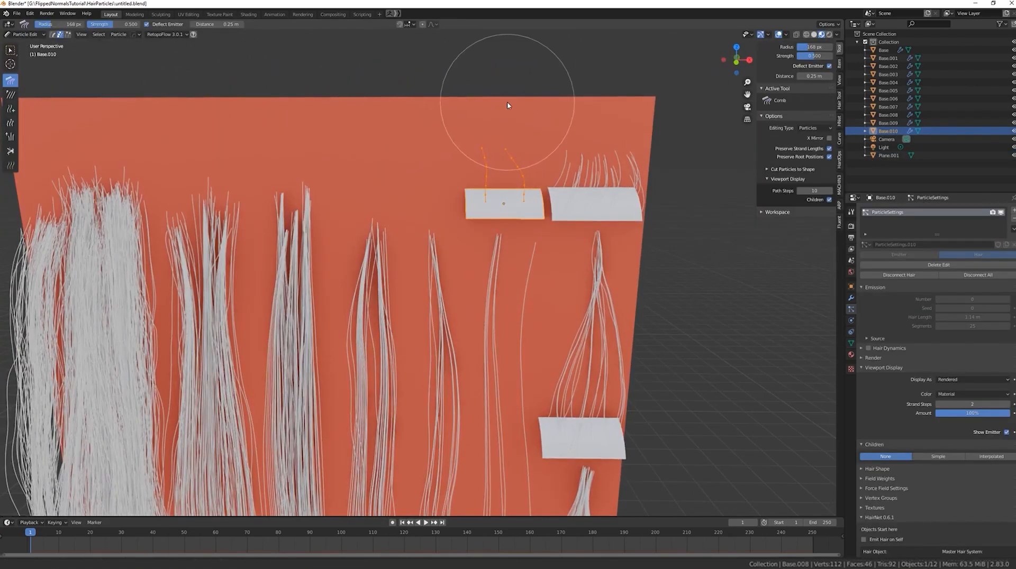
mouse_move(521, 191)
mouse_down()
mouse_move(503, 160)
mouse_move(463, 168)
mouse_up()
key(alt+a)
key(l)
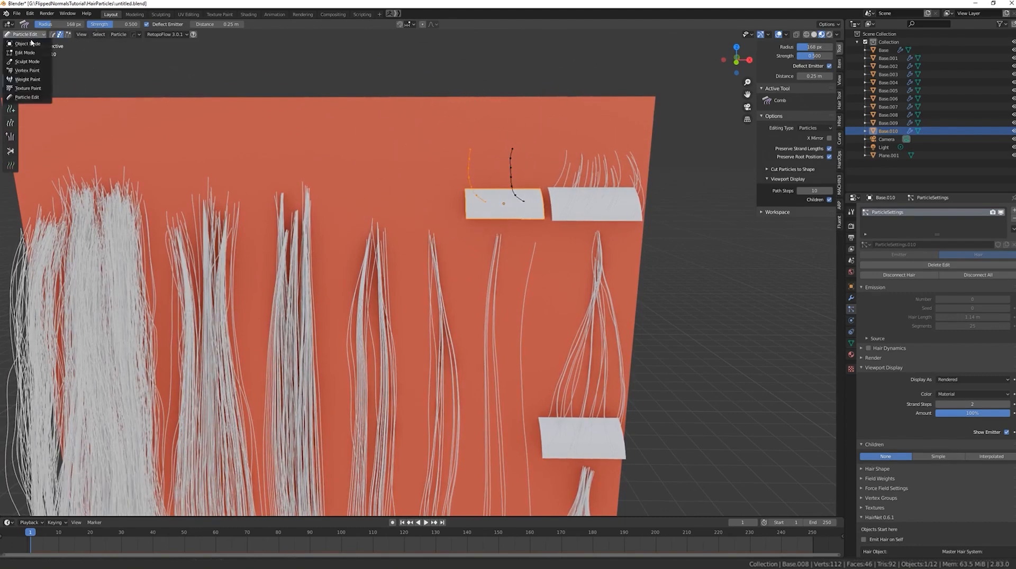
Add a third guide hair on the narrower short plane, comb the guides individually into differing shapes, and return to Object Mode.
click(9, 109)
click(504, 200)
click(10, 81)
key(alt+a)
key(l)
drag(488, 173, 505, 169)
middle_drag(494, 198, 473, 174)
key(alt+a)
key(l)
drag(502, 167, 519, 112)
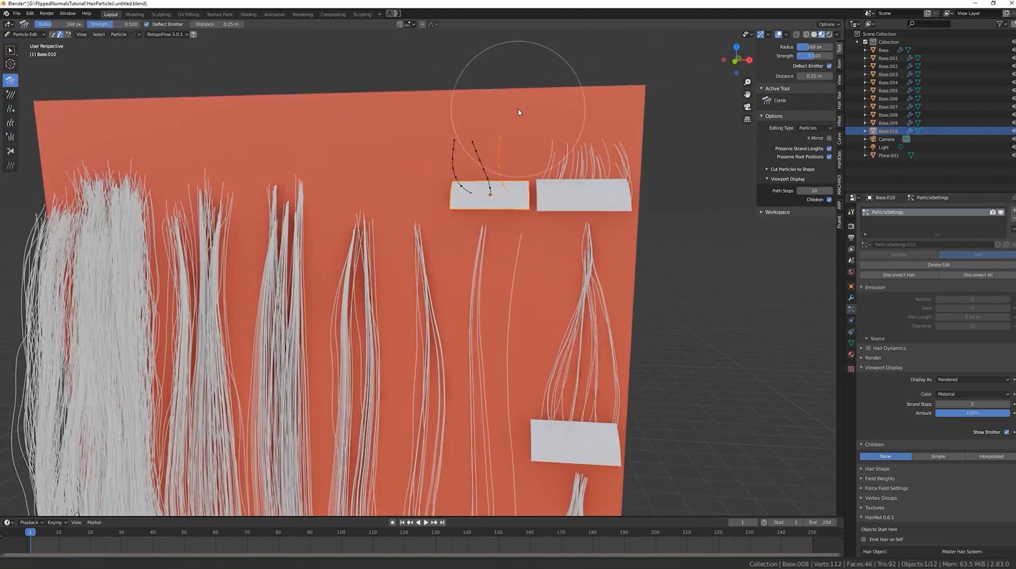
middle_drag(518, 112, 529, 106)
click(38, 37)
click(31, 44)
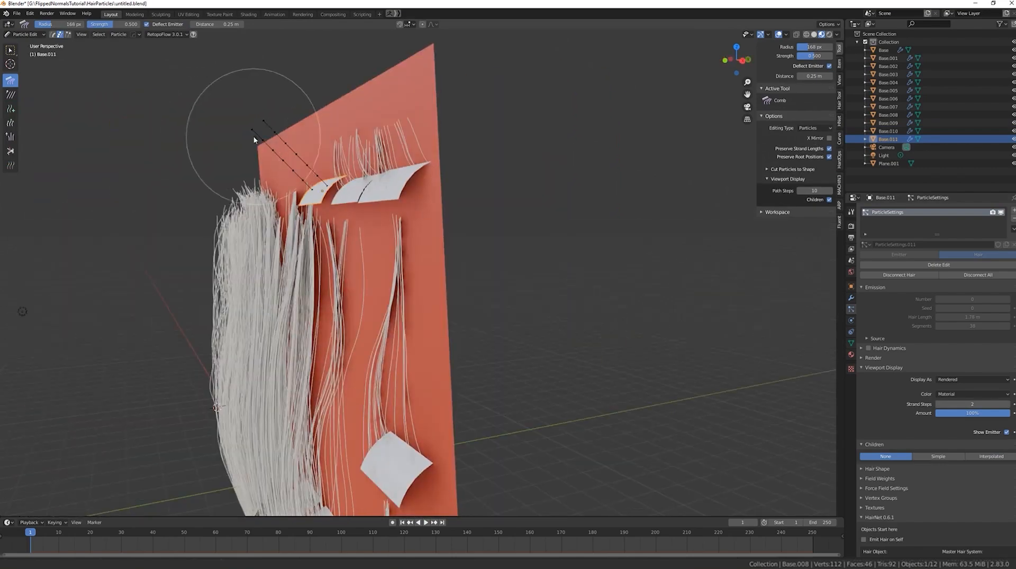
Comb the two guide hairs on the third short plane individually so they curve outward in opposite directions.
middle_drag(256, 141, 386, 118)
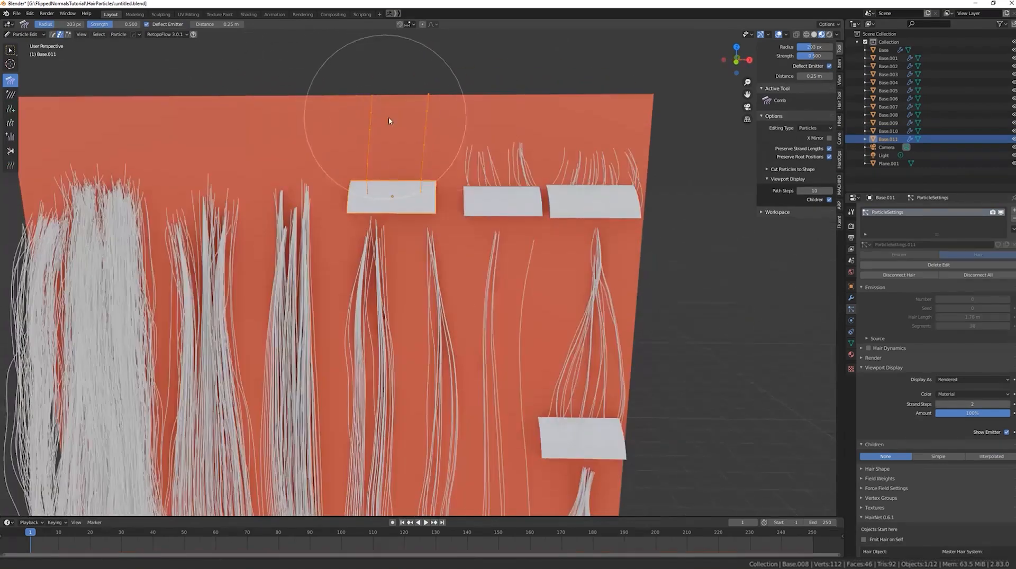
key(l)
drag(367, 146, 512, 109)
key(alt+a)
key(l)
key(alt+a)
key(l)
drag(371, 106, 355, 103)
middle_drag(363, 132, 5, 131)
Add a third guide hair between the two on the third short plane and set the Add brush radius to 146 px.
click(11, 109)
mouse_move(212, 154)
middle_down()
mouse_move(489, 181)
mouse_move(460, 175)
middle_up()
click(416, 186)
key(alt+a)
key(l)
key(f)
click(531, 101)
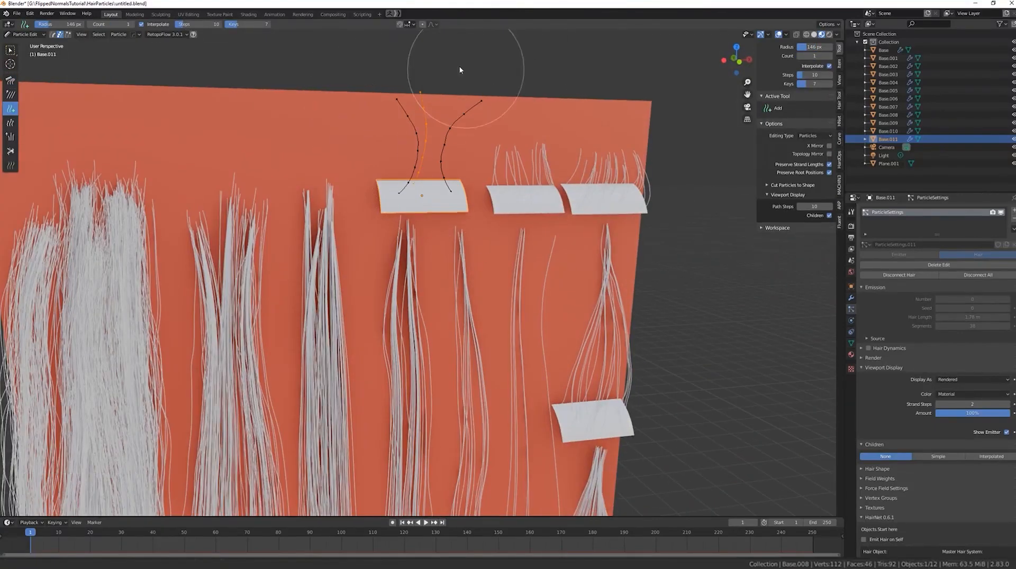
Isolate the middle guide hair on the third short plane and comb it into a gentle curve.
middle_drag(421, 99, 415, 98)
key(alt+a)
key(l)
drag(391, 91, 425, 108)
click(11, 80)
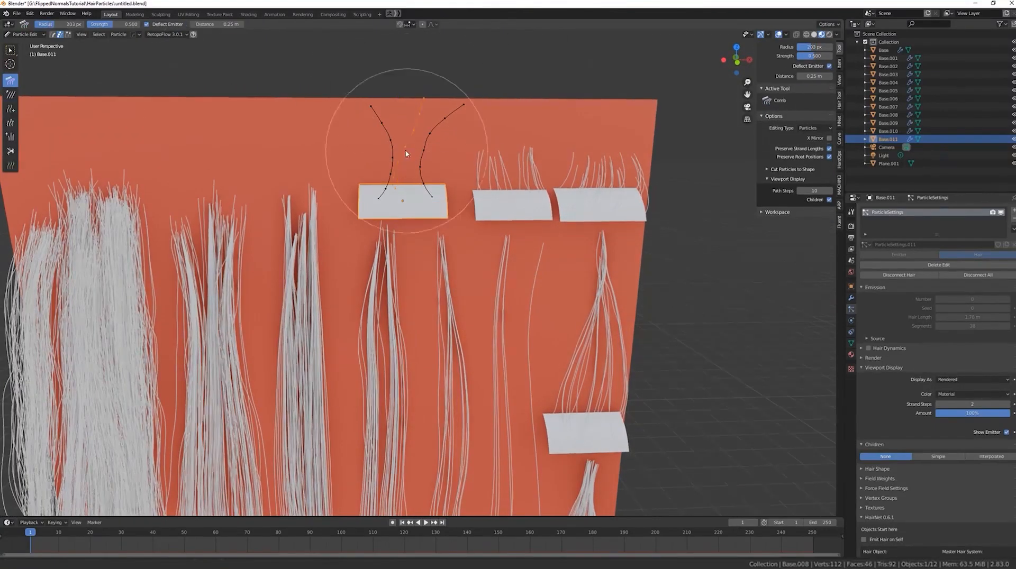
Set the third short strip to 7 strand steps and 7 displayed interpolated children, and return to Object Mode.
middle_drag(408, 141, 470, 143)
middle_drag(522, 214, 508, 214)
drag(955, 405, 995, 405)
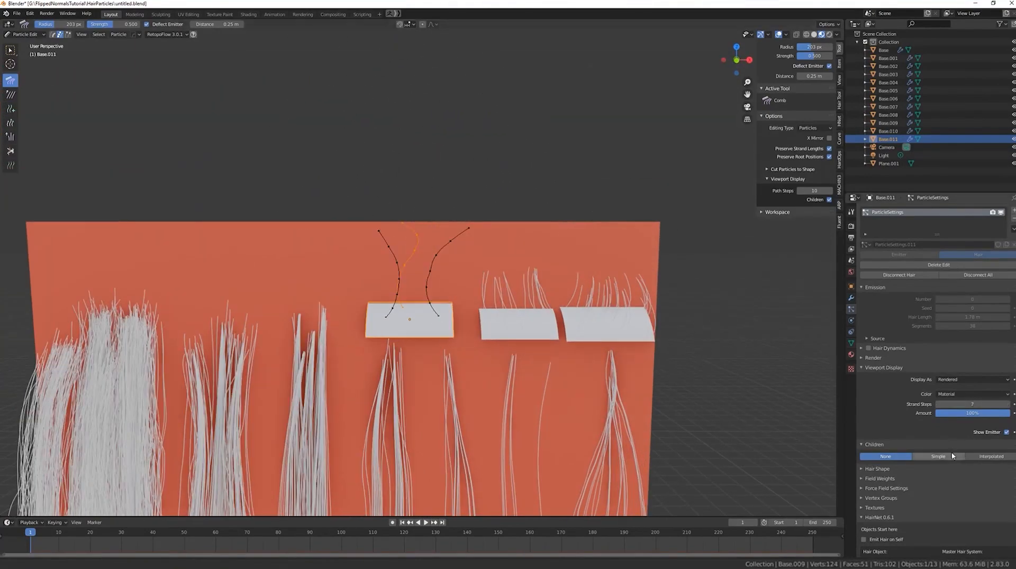
click(983, 456)
drag(972, 466, 991, 455)
click(25, 35)
click(32, 44)
Set the third short strip's clump to 0.677, random roughness to 1.698, size to 1.812 and threshold to 0.280.
scroll(968, 450, down, 7)
scroll(999, 455, down, 4)
drag(974, 491, 997, 491)
middle_drag(662, 360, 662, 344)
drag(974, 499, 982, 499)
middle_drag(489, 375, 506, 378)
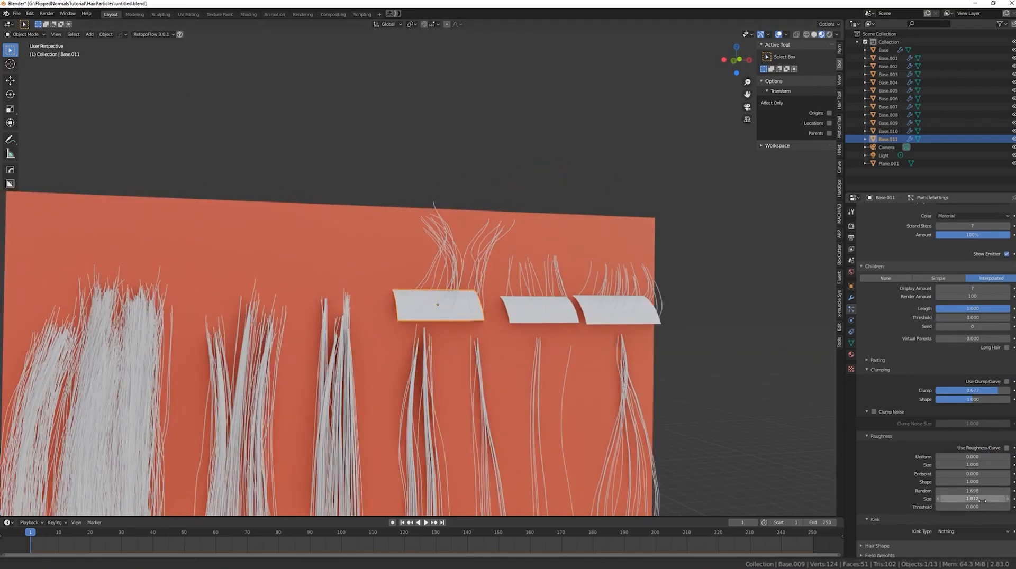
drag(984, 509, 995, 508)
middle_drag(603, 367, 434, 366)
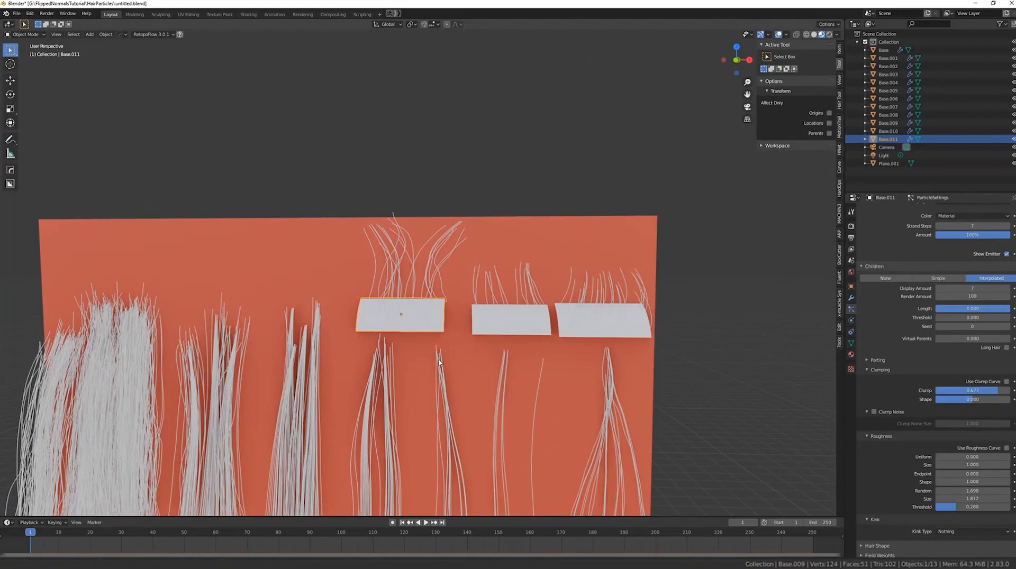
From the camera view, stretch the widest hair strip and the one next to it along Z to fill more of the frame height.
key(KP_0)
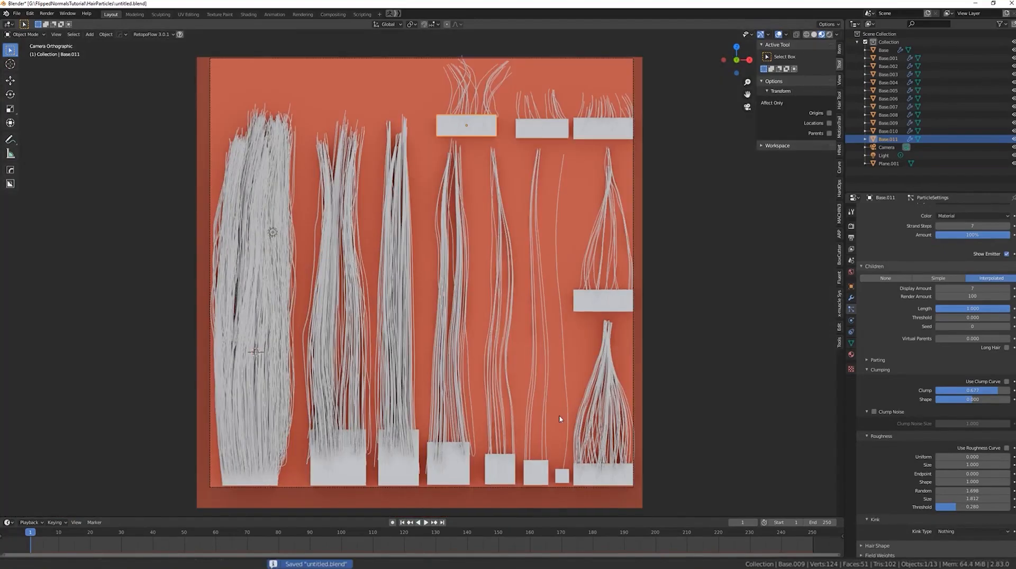
click(264, 468)
key(s)
key(z)
click(319, 42)
click(346, 461)
key(s)
key(z)
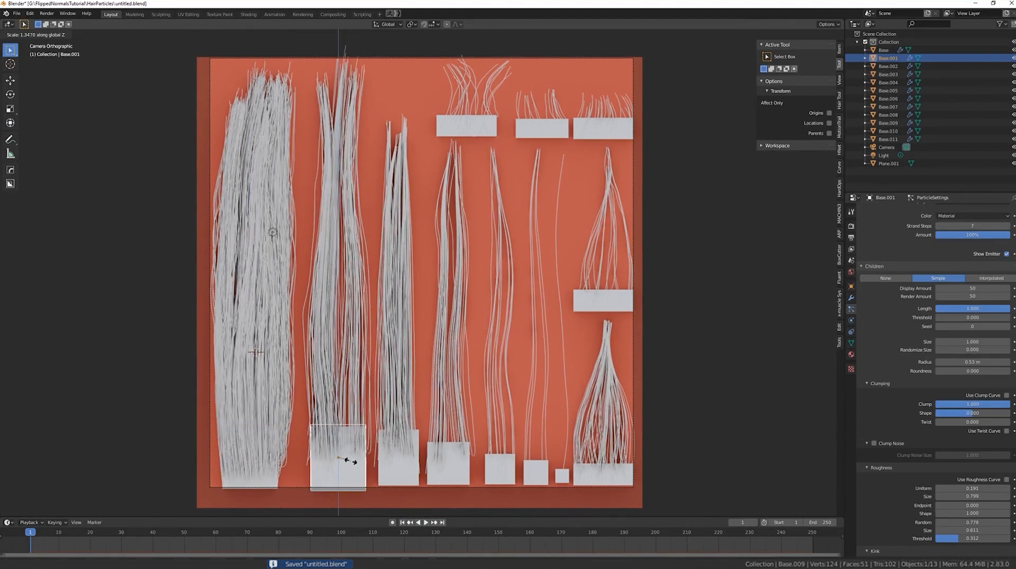
click(347, 458)
Scale the third long strip by 1.306 along Z and save the file.
click(399, 457)
key(s)
key(z)
click(620, 480)
click(16, 14)
click(26, 68)
Scale and reposition the red background plane in the camera view to line up with the camera frame.
middle_drag(159, 141, 180, 150)
key(KP_1)
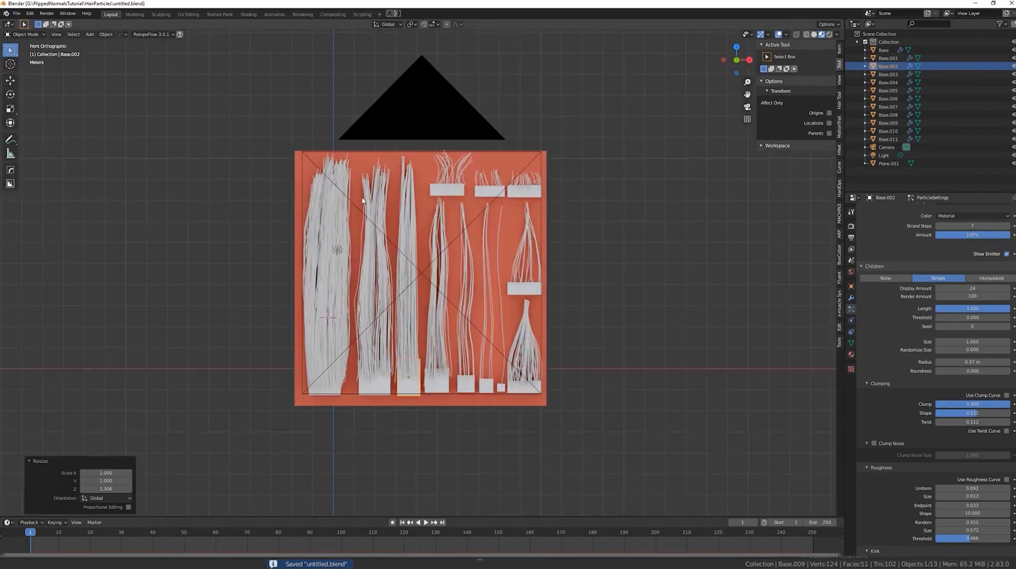
key(KP_0)
click(368, 193)
key(s)
click(728, 295)
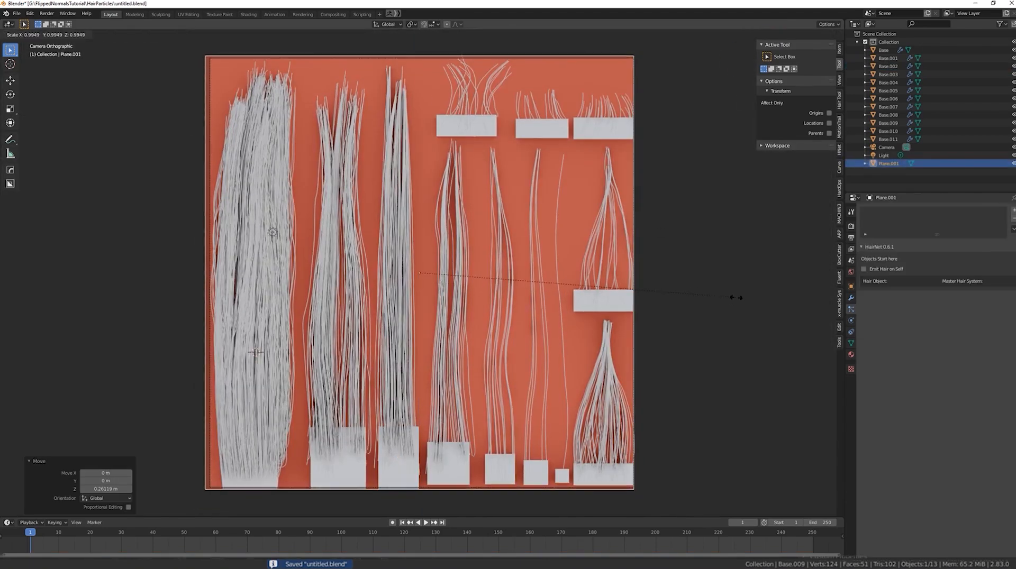
key(g)
key(x)
click(738, 300)
key(s)
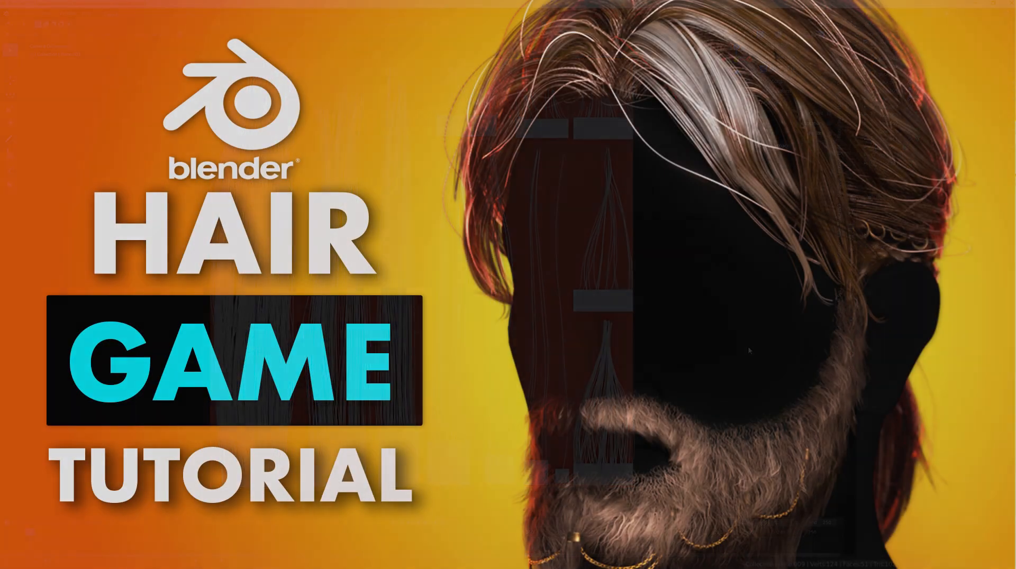